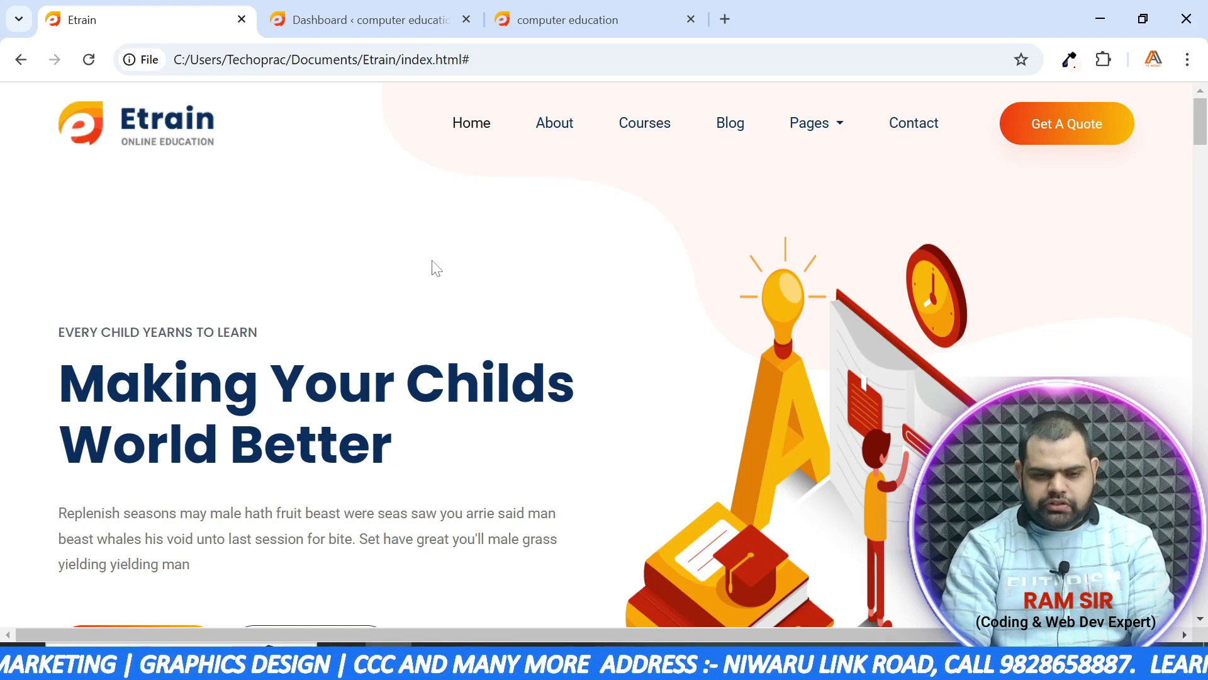
{"action": "scroll", "coordinate": [453, 279], "scroll_direction": "down", "scroll_amount": 6}
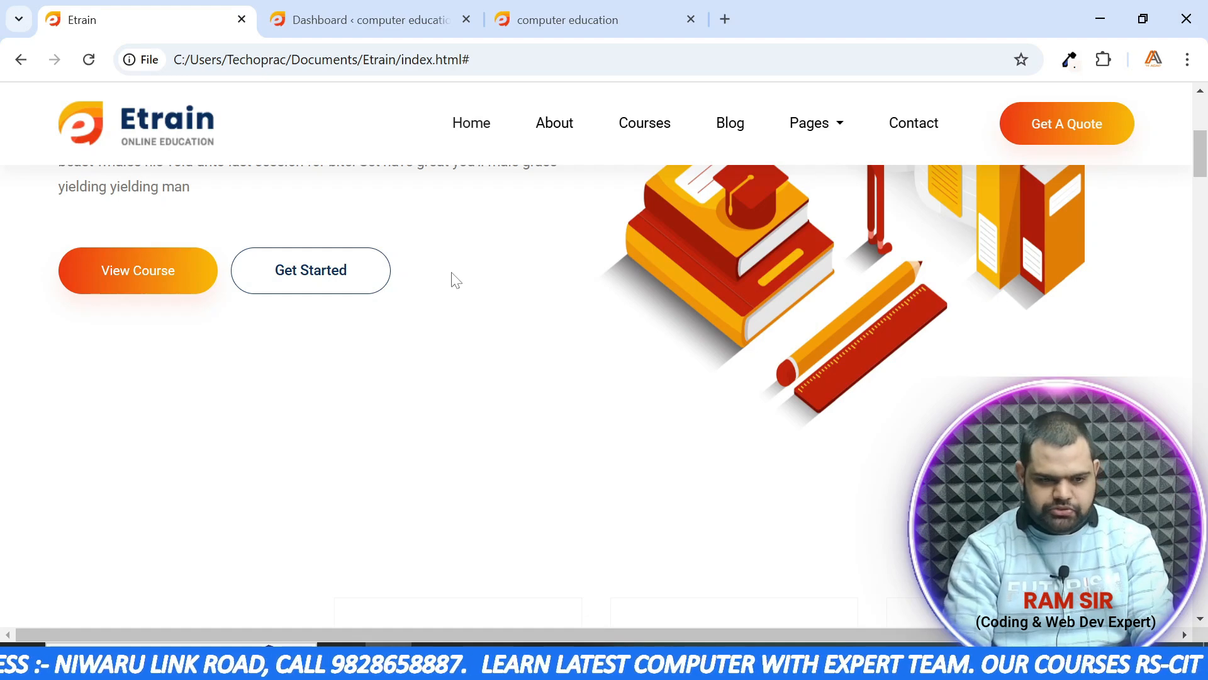
{"action": "scroll", "coordinate": [456, 281], "scroll_direction": "up", "scroll_amount": 6}
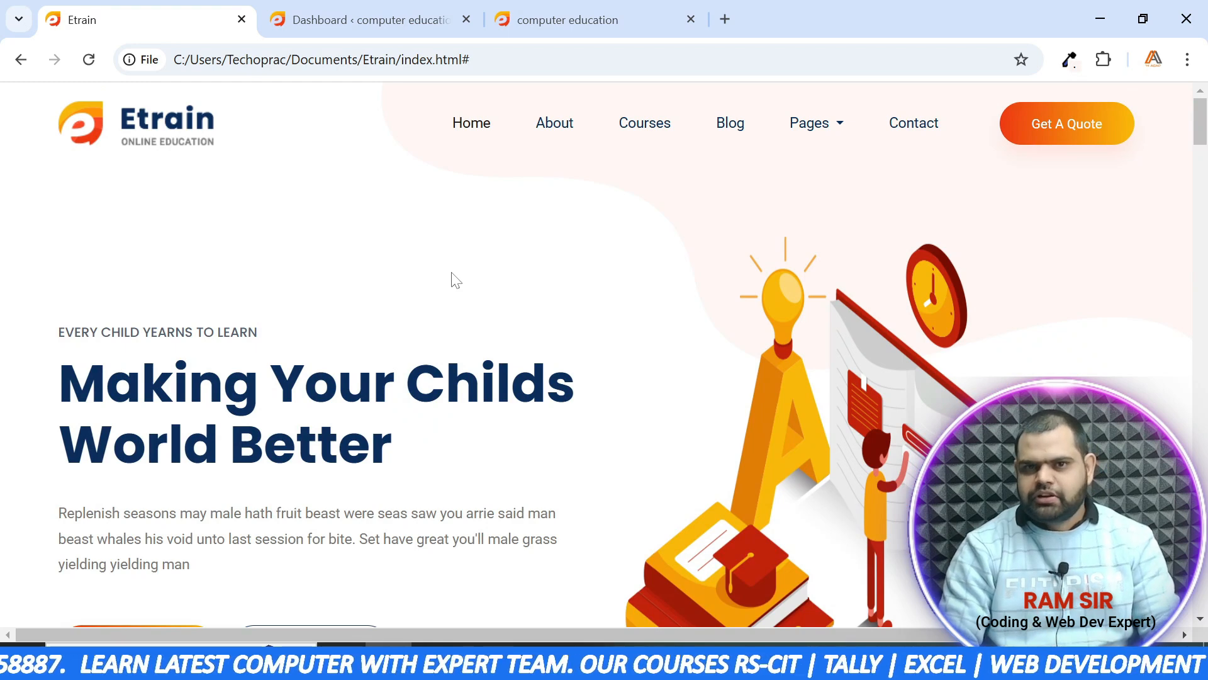
{"action": "scroll", "coordinate": [433, 300], "scroll_direction": "down", "scroll_amount": 4}
{"action": "scroll", "coordinate": [433, 301], "scroll_direction": "up", "scroll_amount": 4}
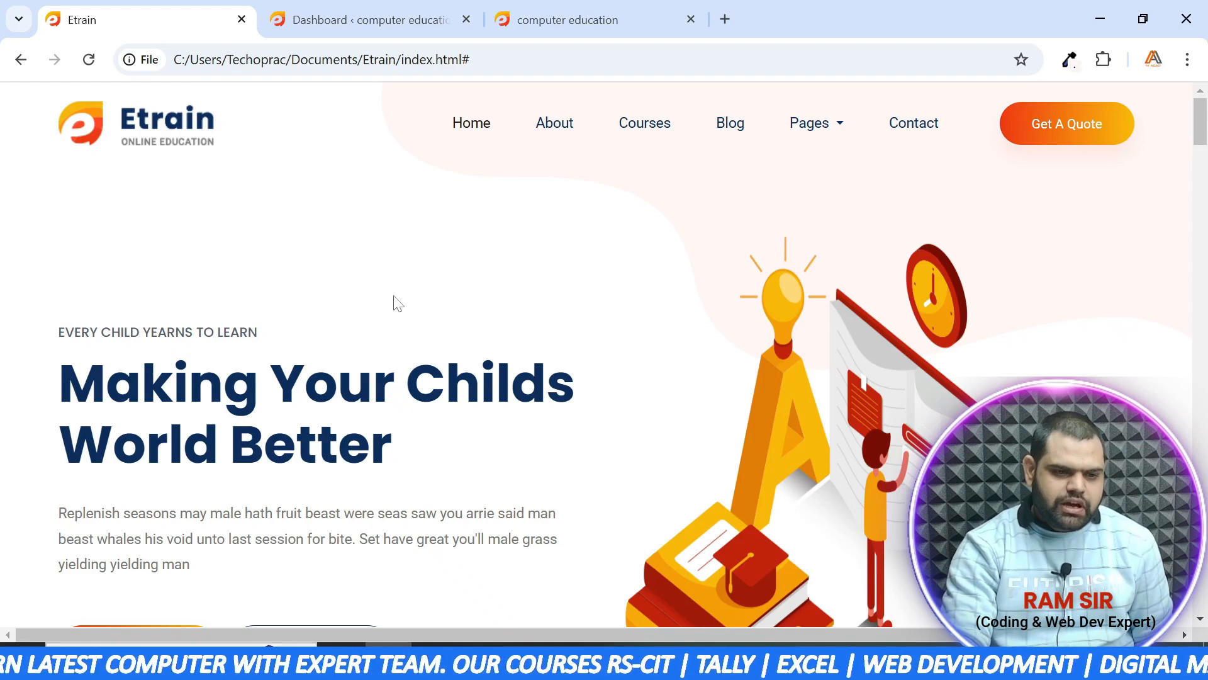
Switch to the WordPress dashboard and create a blank header template in the Theme Builder, dismissing the block library
{"action": "left_click", "coordinate": [386, 17]}
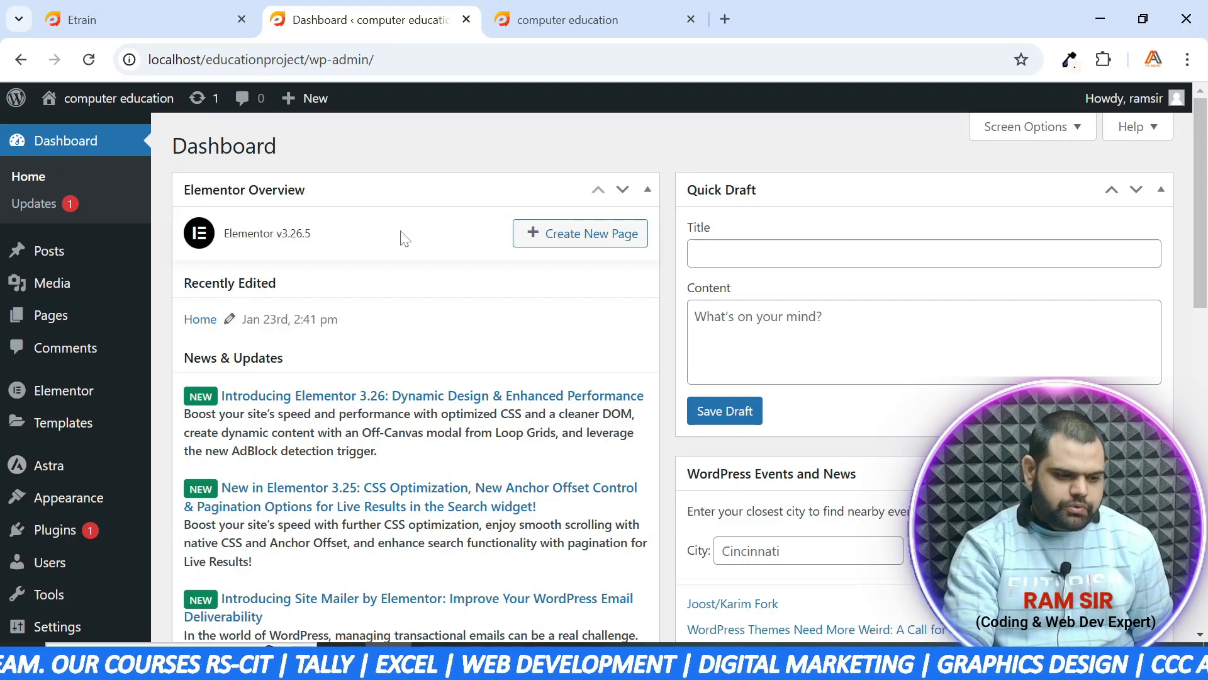
{"action": "mouse_move", "coordinate": [76, 435]}
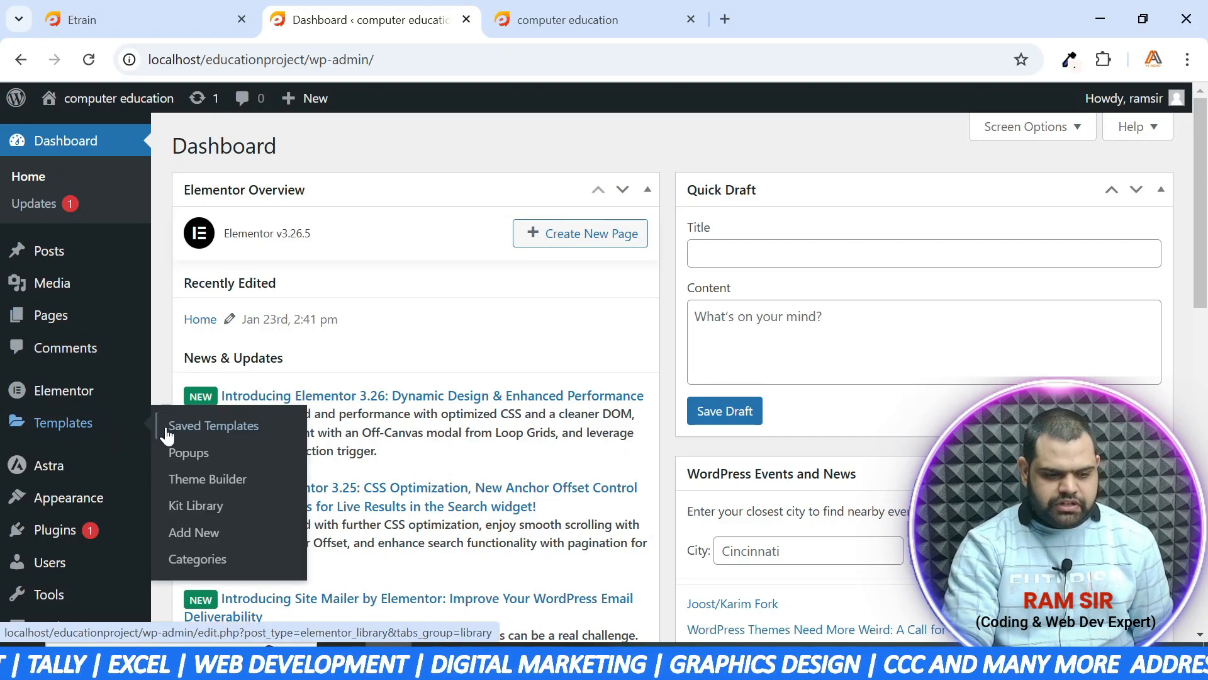
{"action": "left_click", "coordinate": [208, 488]}
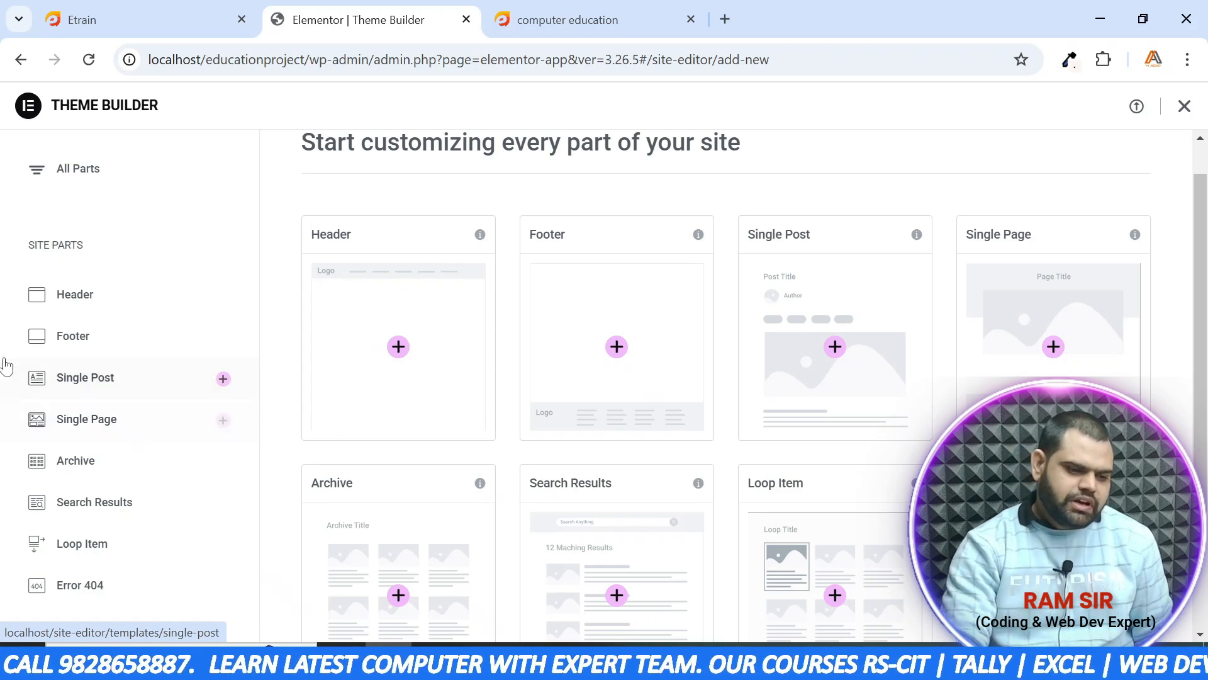
{"action": "left_click", "coordinate": [96, 301]}
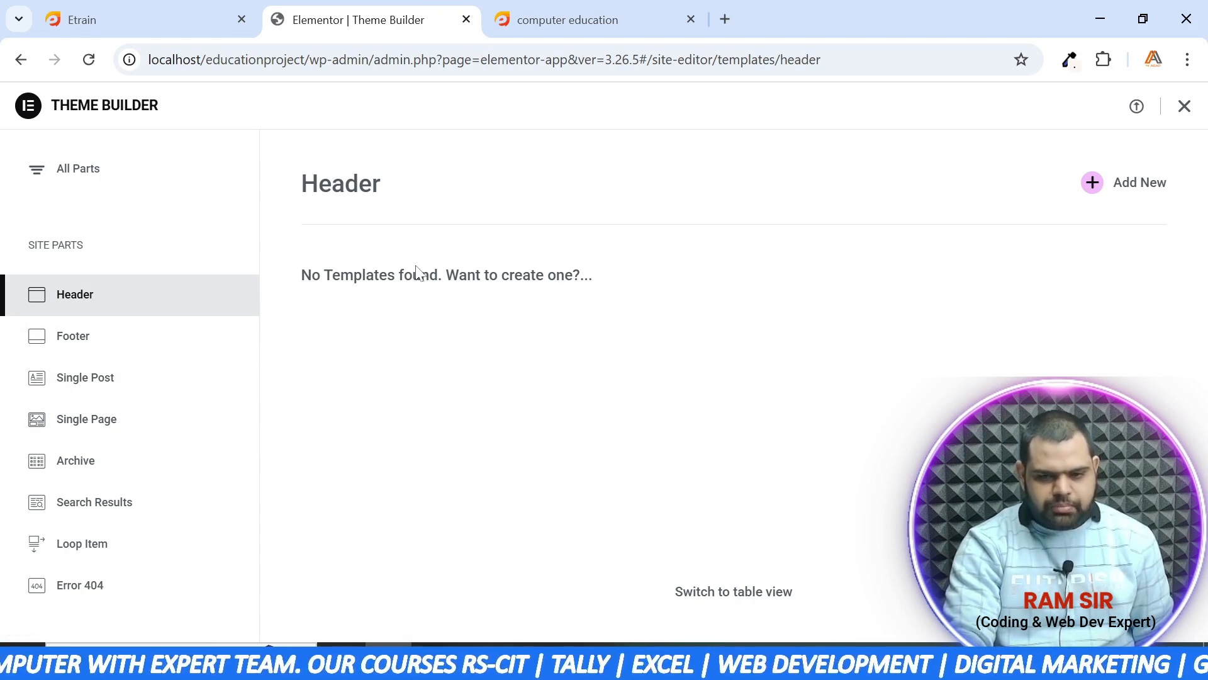
{"action": "left_click", "coordinate": [1095, 186]}
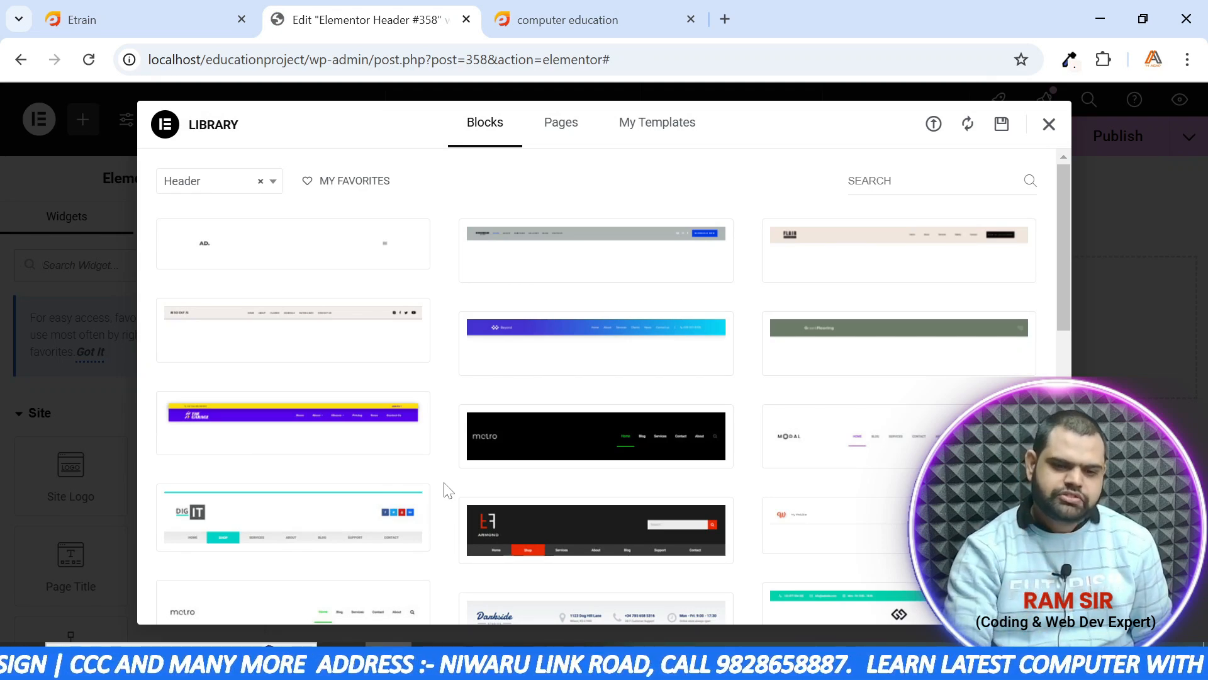
{"action": "left_click", "coordinate": [1048, 125]}
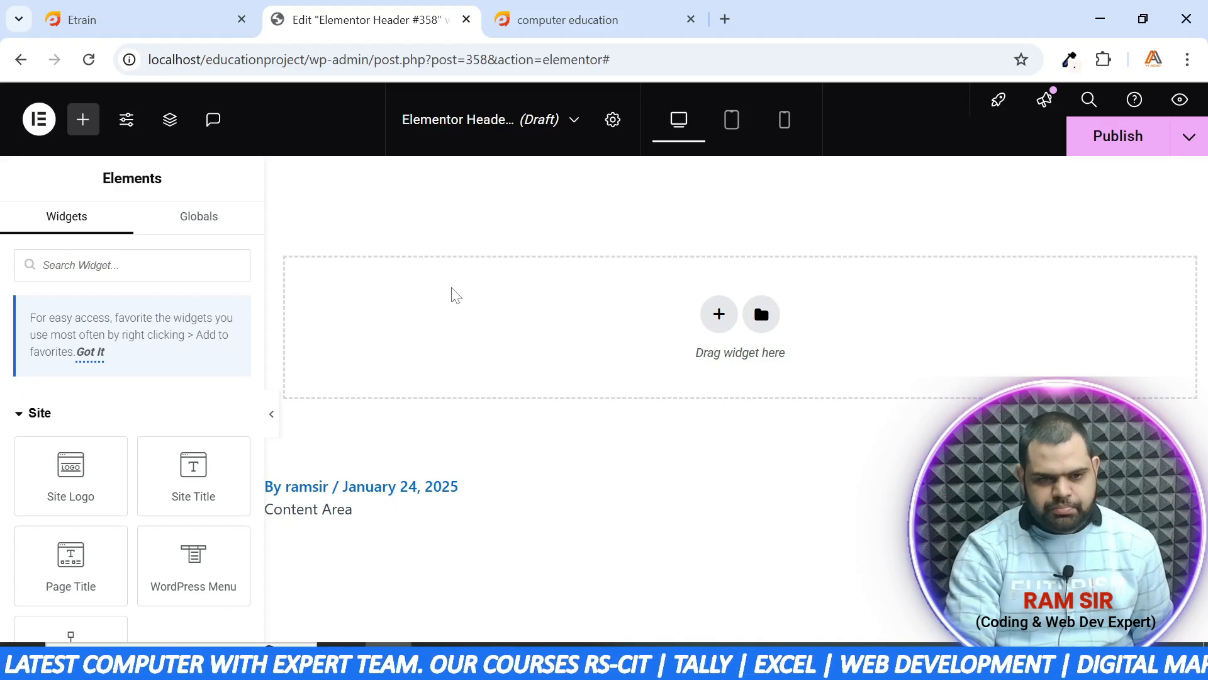
Check the Etrain reference header, then add a section with three equal columns and set its padding to 0 px on all sides
{"action": "left_click", "coordinate": [133, 19]}
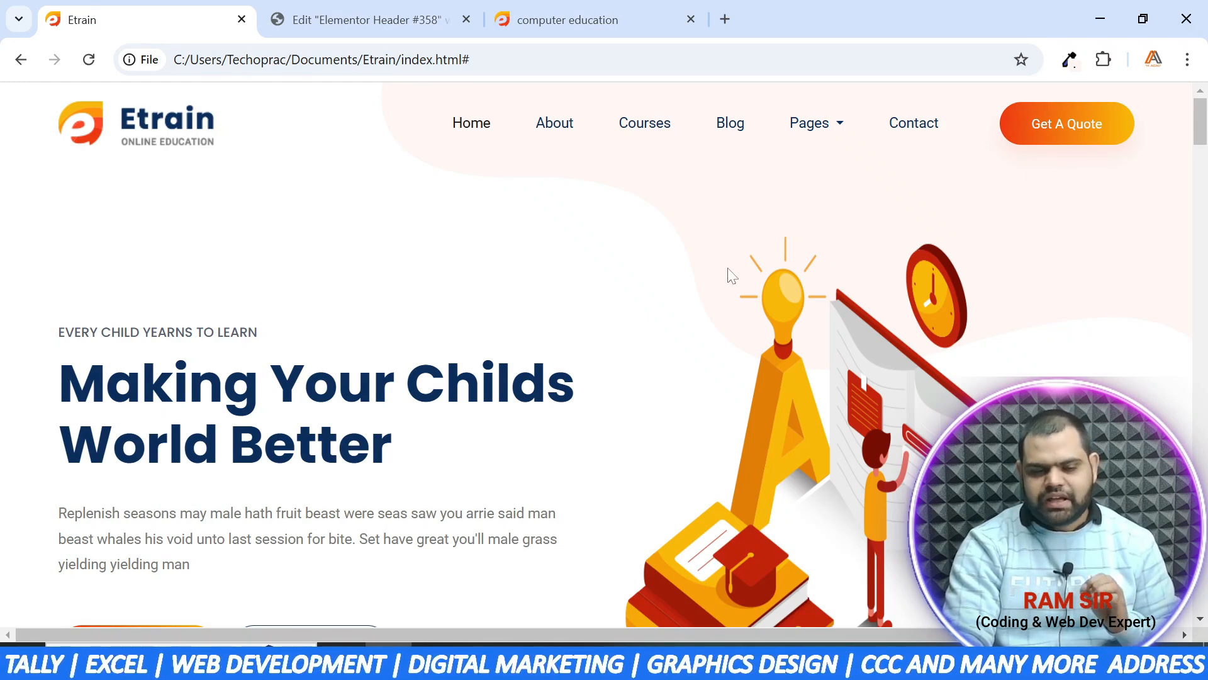
{"action": "left_click", "coordinate": [375, 17]}
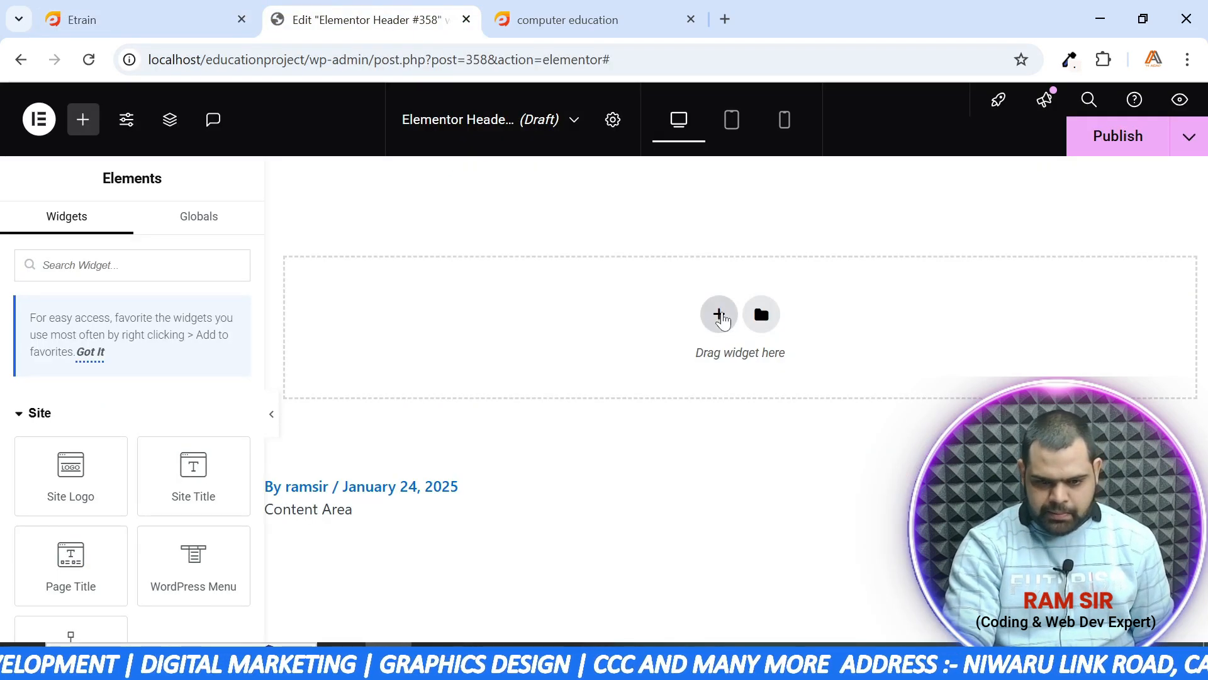
{"action": "left_click", "coordinate": [718, 315]}
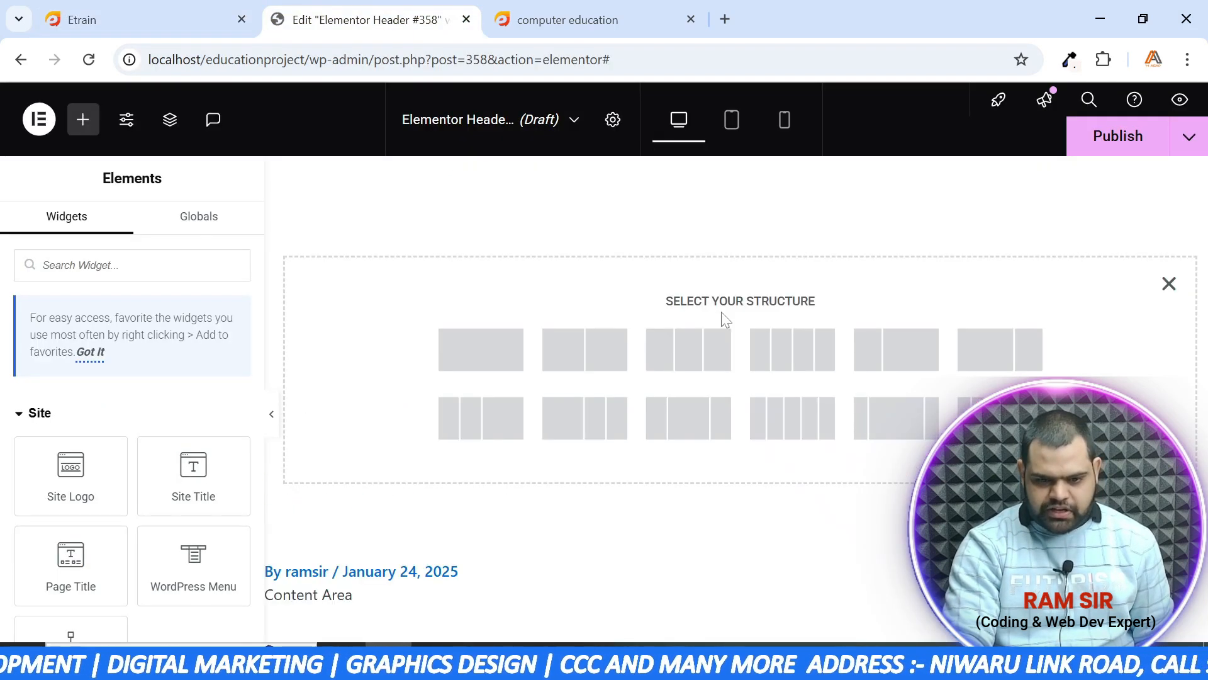
{"action": "left_click", "coordinate": [688, 353]}
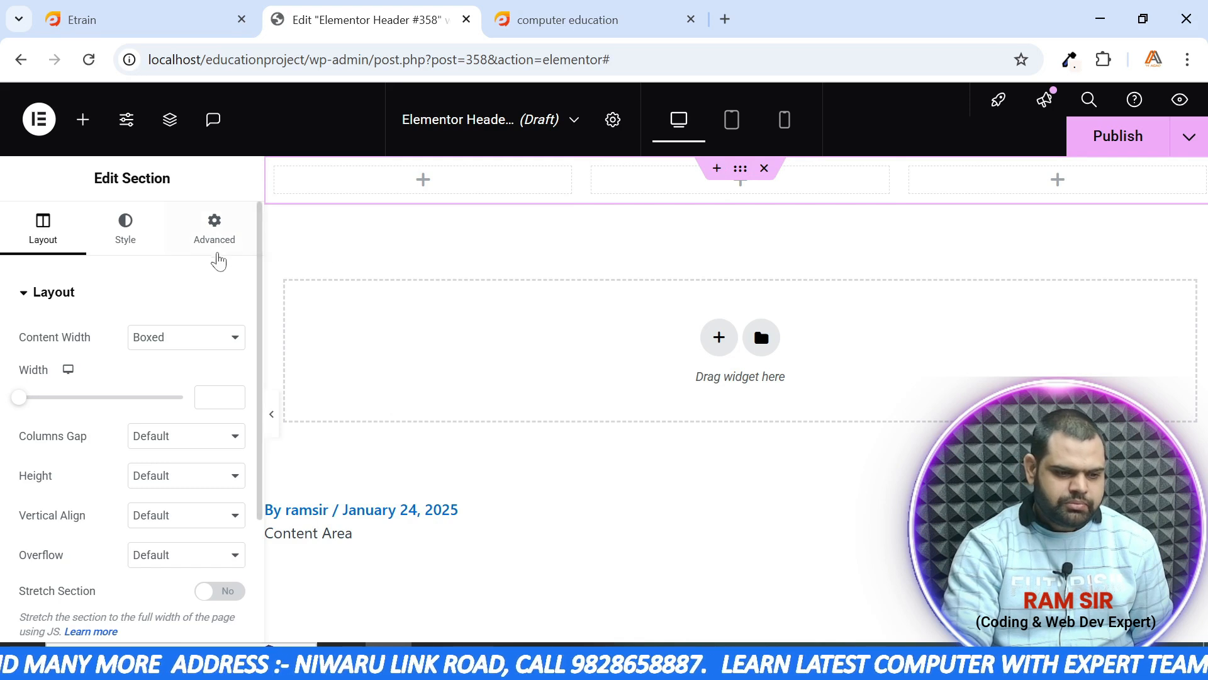
{"action": "left_click", "coordinate": [212, 246]}
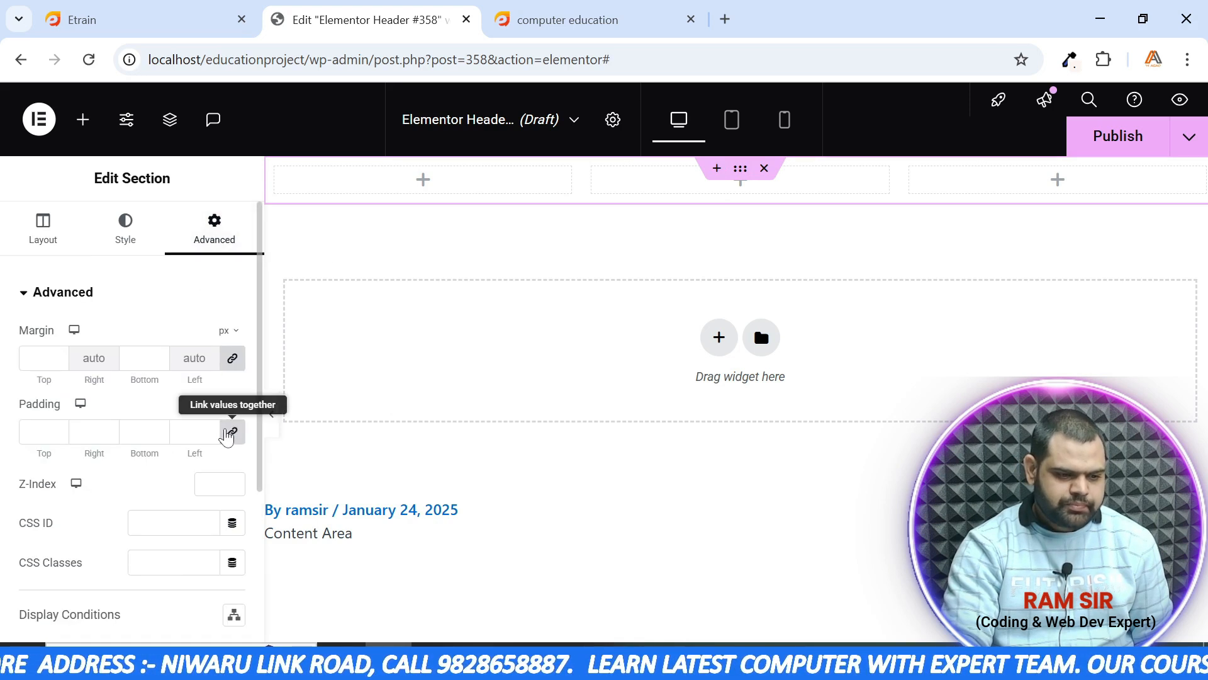
{"action": "left_click", "coordinate": [233, 434]}
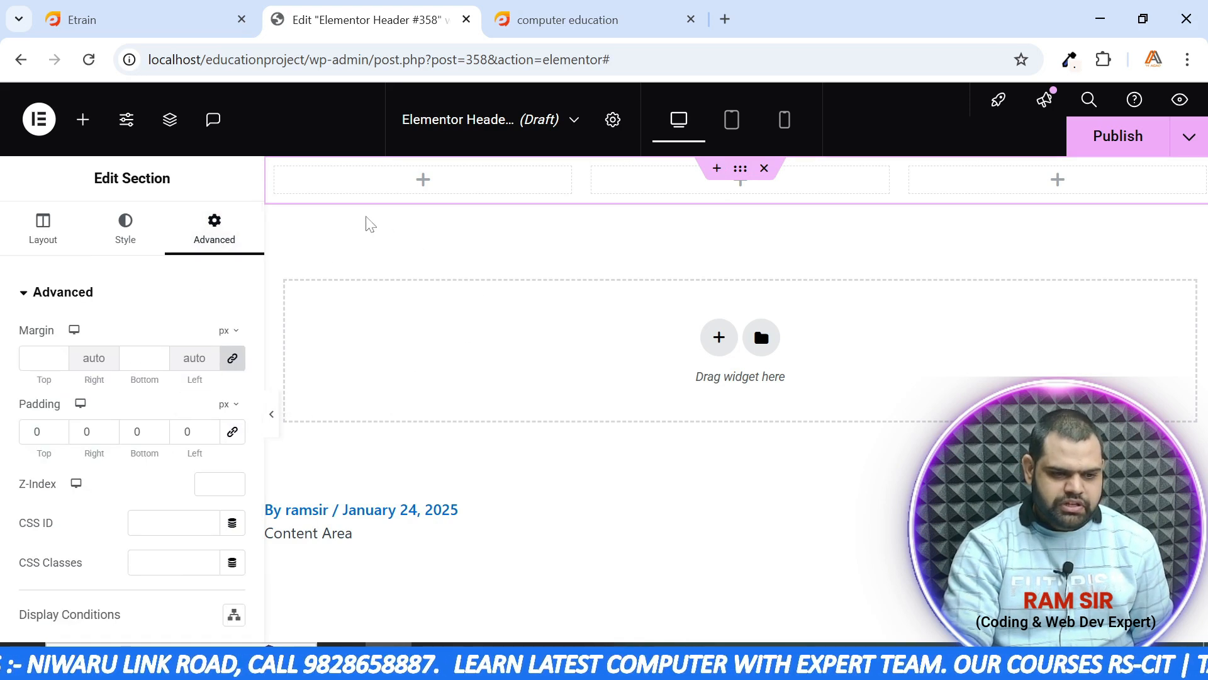
Set the padding of each of the section's three columns to 0 px on all sides
{"action": "left_click", "coordinate": [275, 167]}
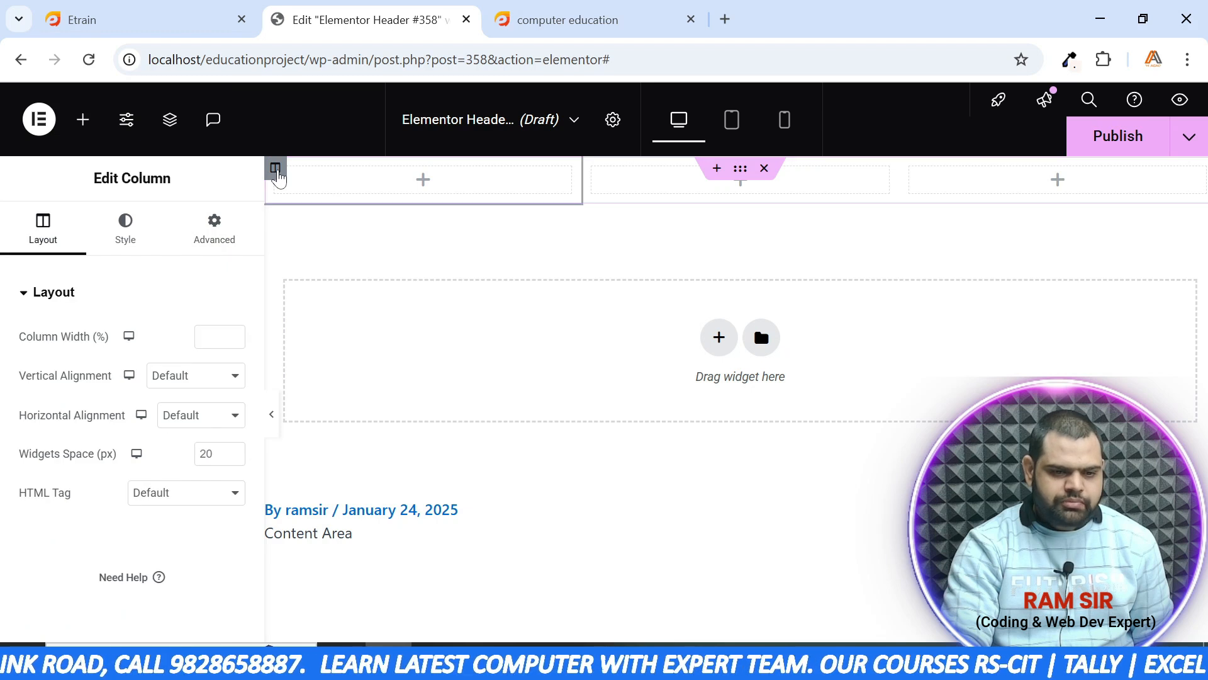
{"action": "left_click", "coordinate": [212, 246]}
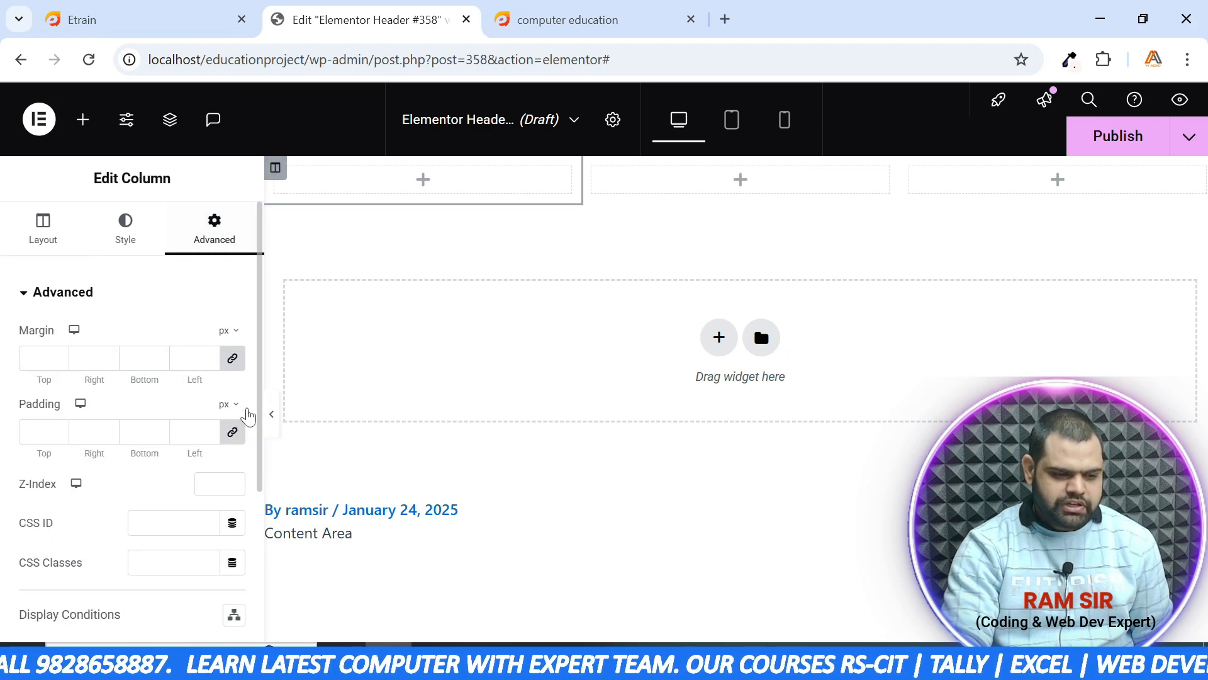
{"action": "left_click", "coordinate": [233, 434]}
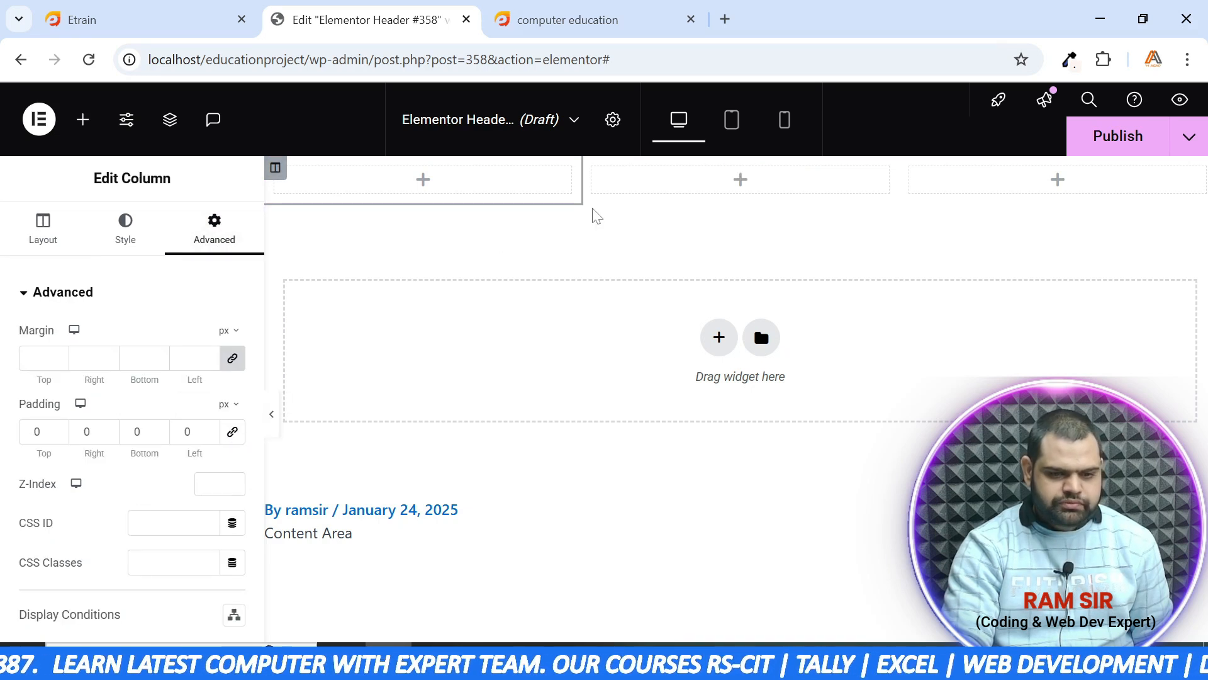
{"action": "left_click", "coordinate": [592, 168]}
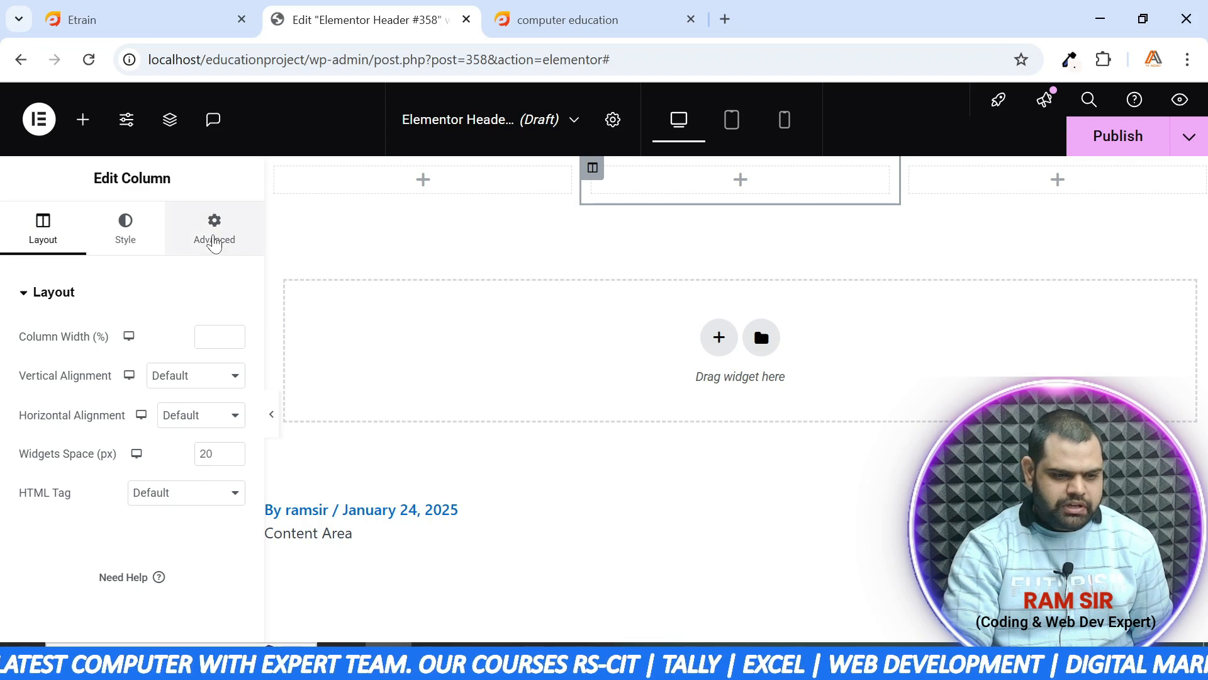
{"action": "left_click", "coordinate": [214, 243]}
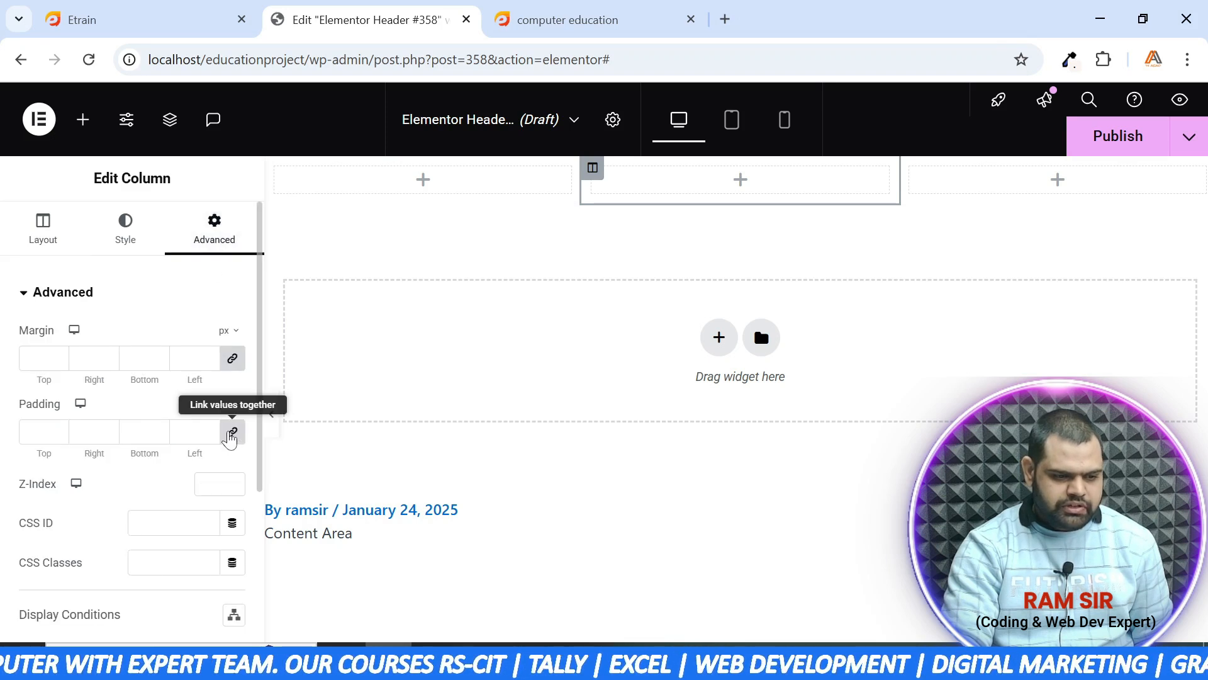
{"action": "left_click", "coordinate": [232, 434]}
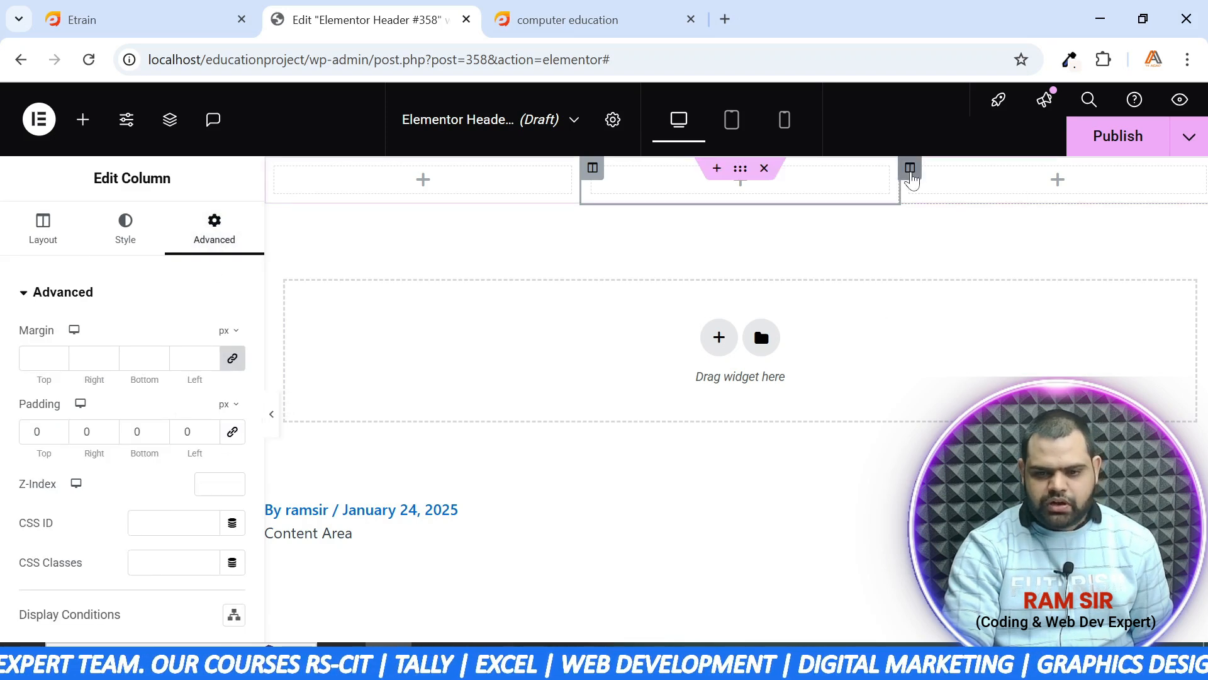
{"action": "left_click", "coordinate": [910, 169]}
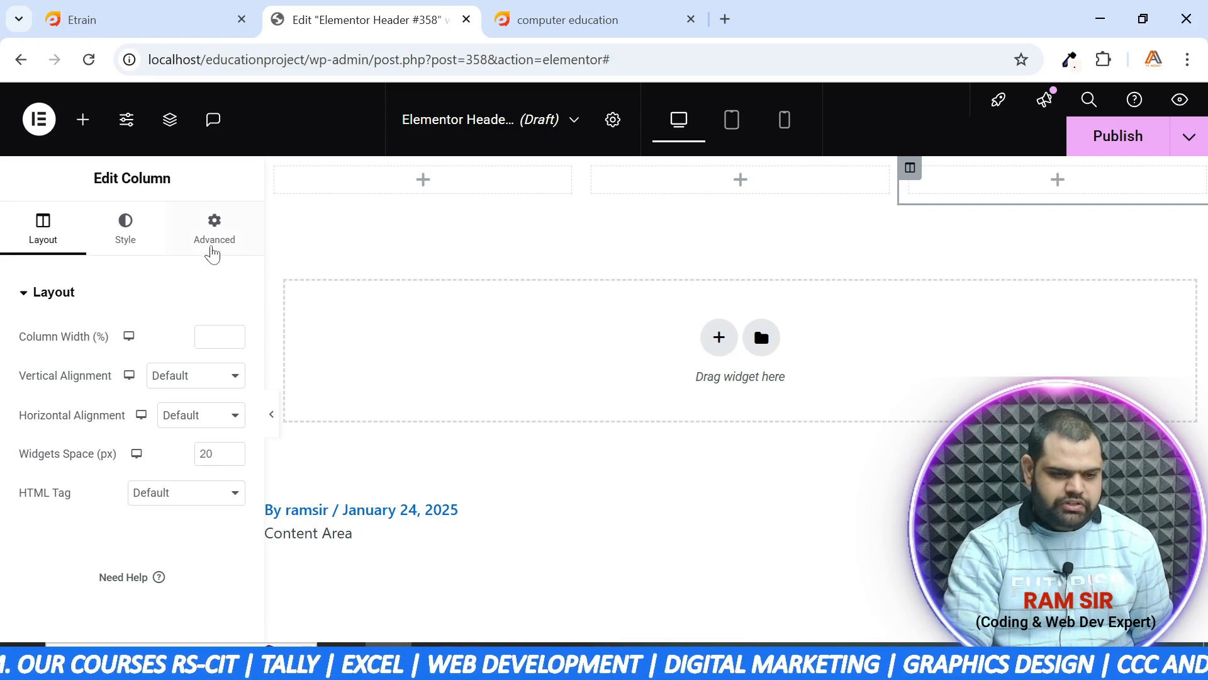
{"action": "left_click", "coordinate": [214, 243]}
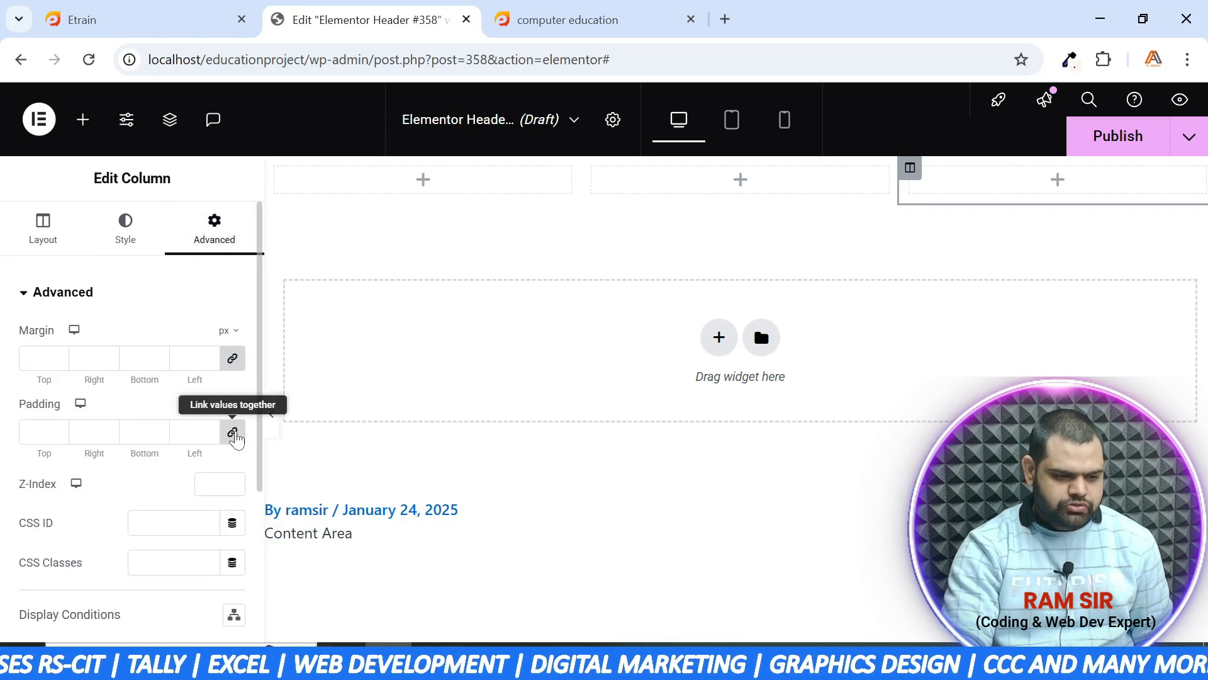
{"action": "left_click", "coordinate": [234, 433]}
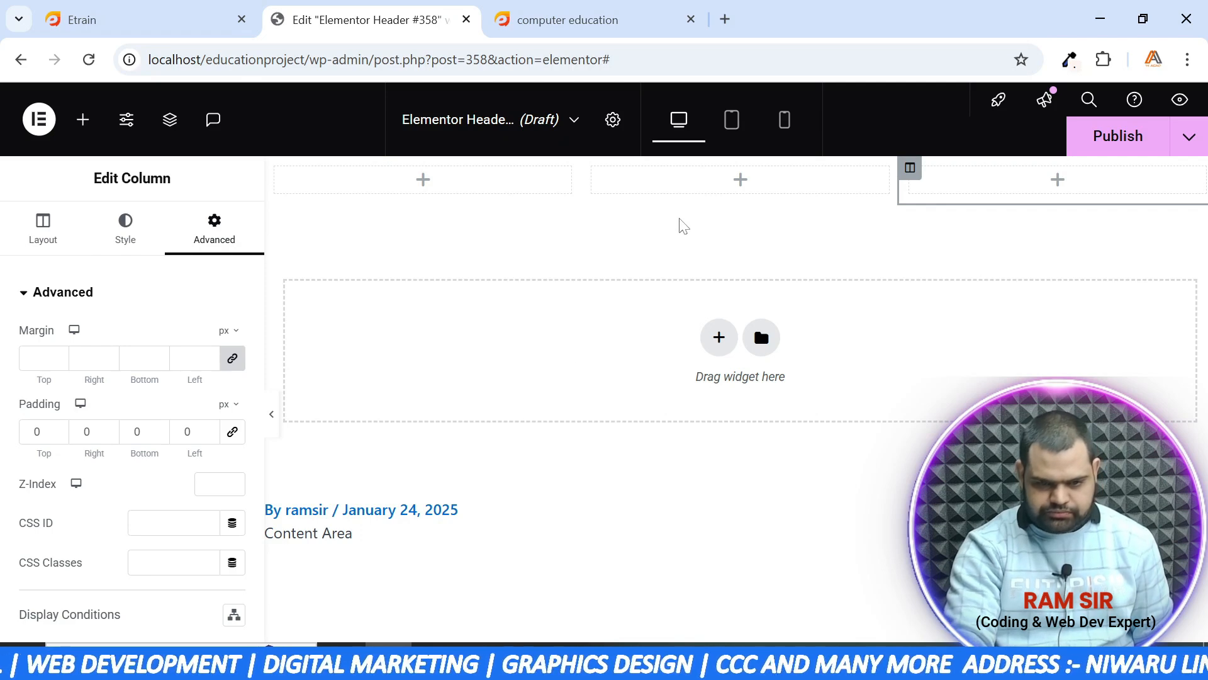
Narrow the first column of the header section and set its width to 20%
{"action": "left_click", "coordinate": [739, 168]}
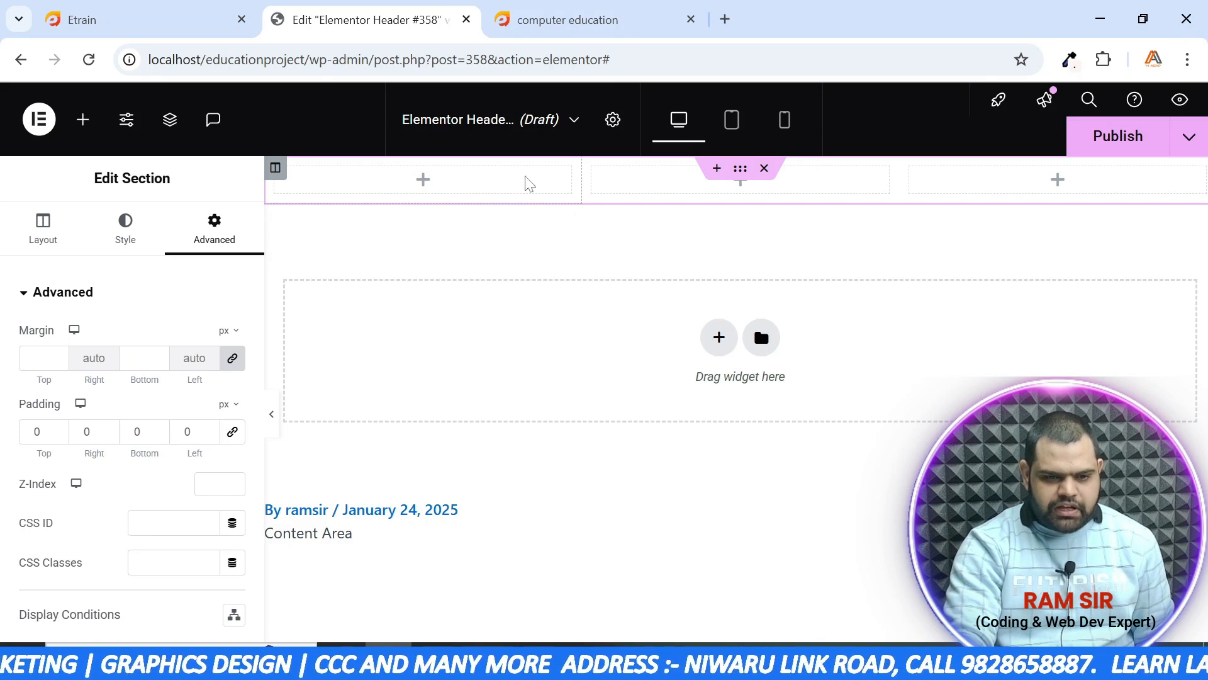
{"action": "left_click", "coordinate": [276, 168]}
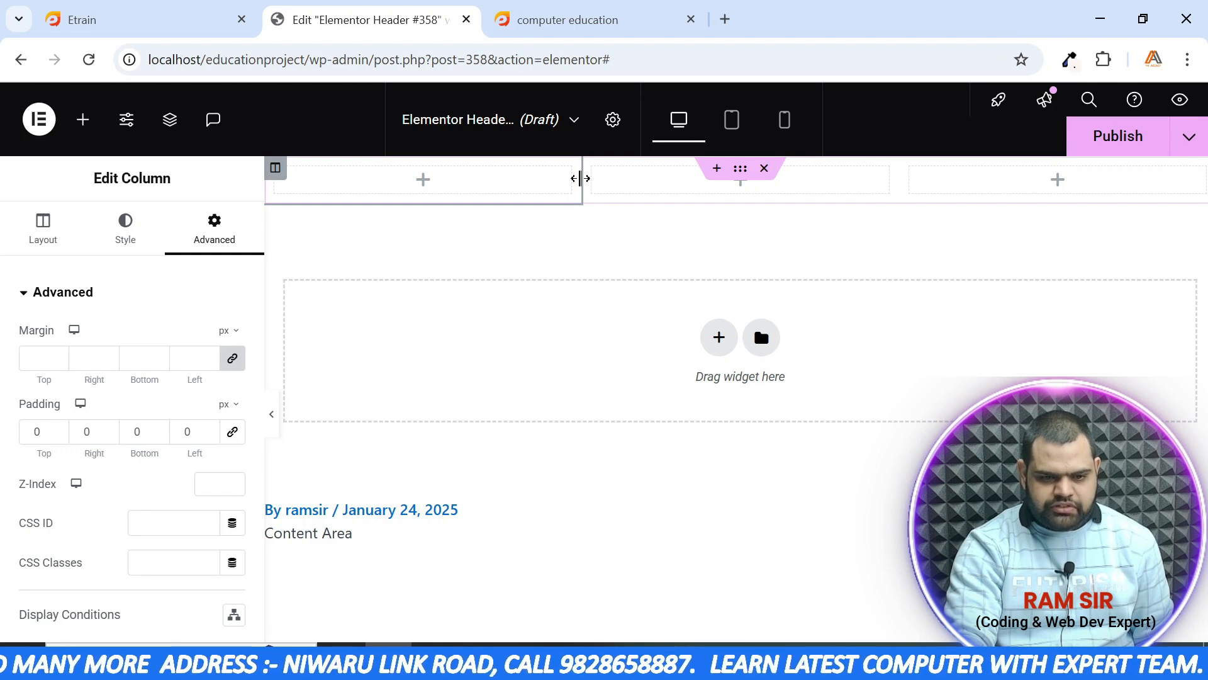
{"action": "left_click_drag", "start_coordinate": [580, 179], "coordinate": [448, 189]}
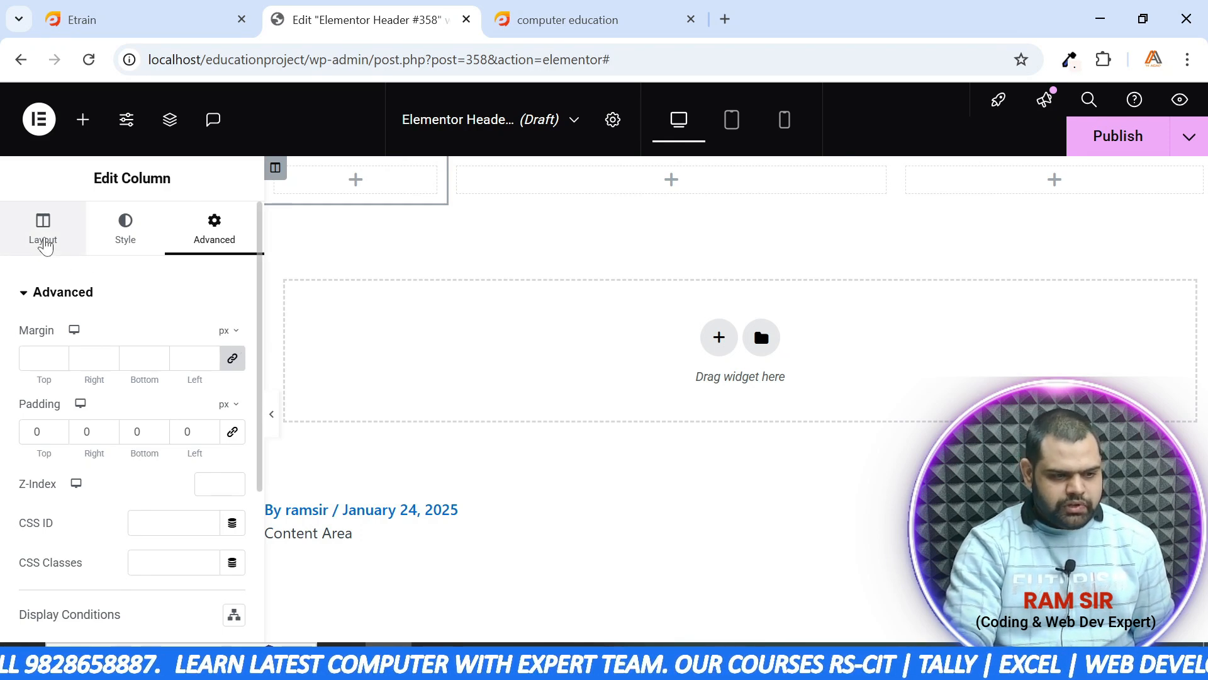
{"action": "left_click", "coordinate": [44, 239]}
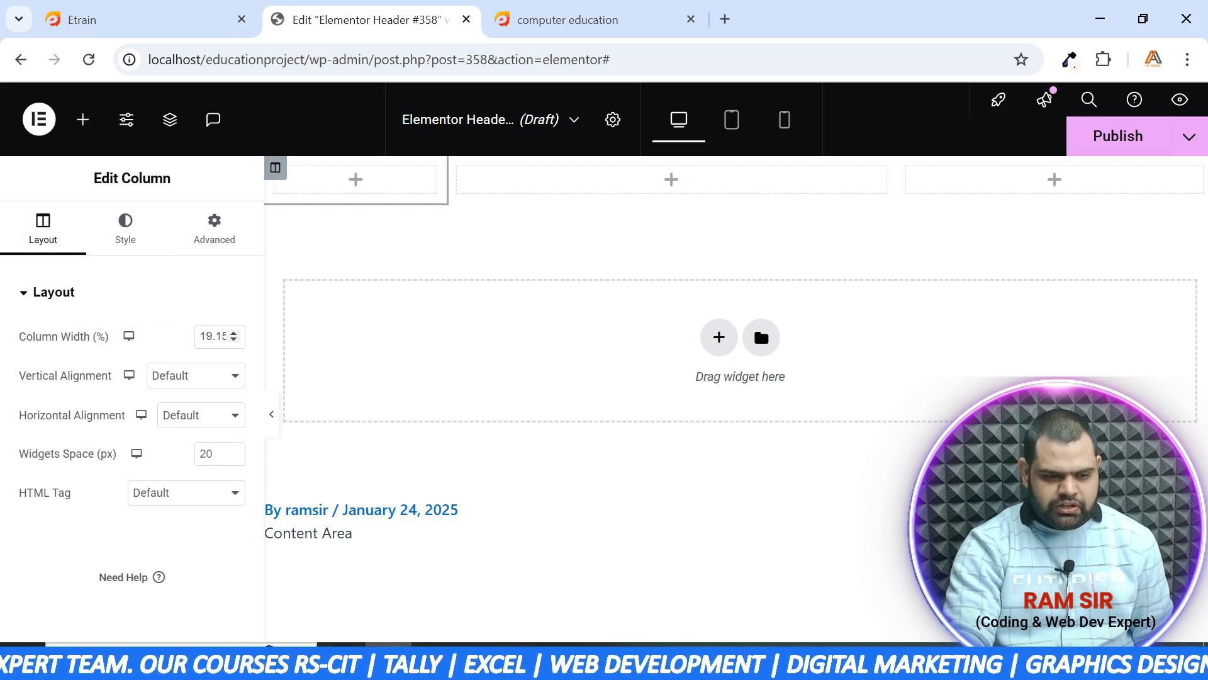
{"action": "double_click", "coordinate": [225, 337]}
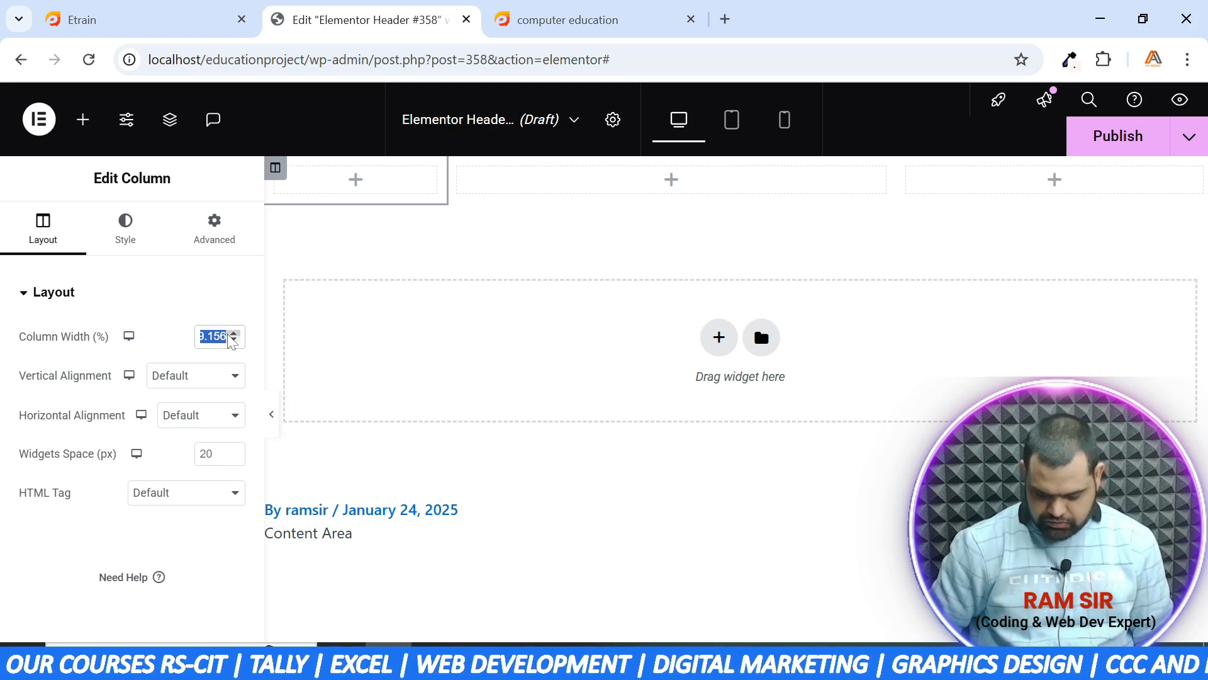
{"action": "type", "text": "20"}
{"action": "left_click", "coordinate": [176, 303]}
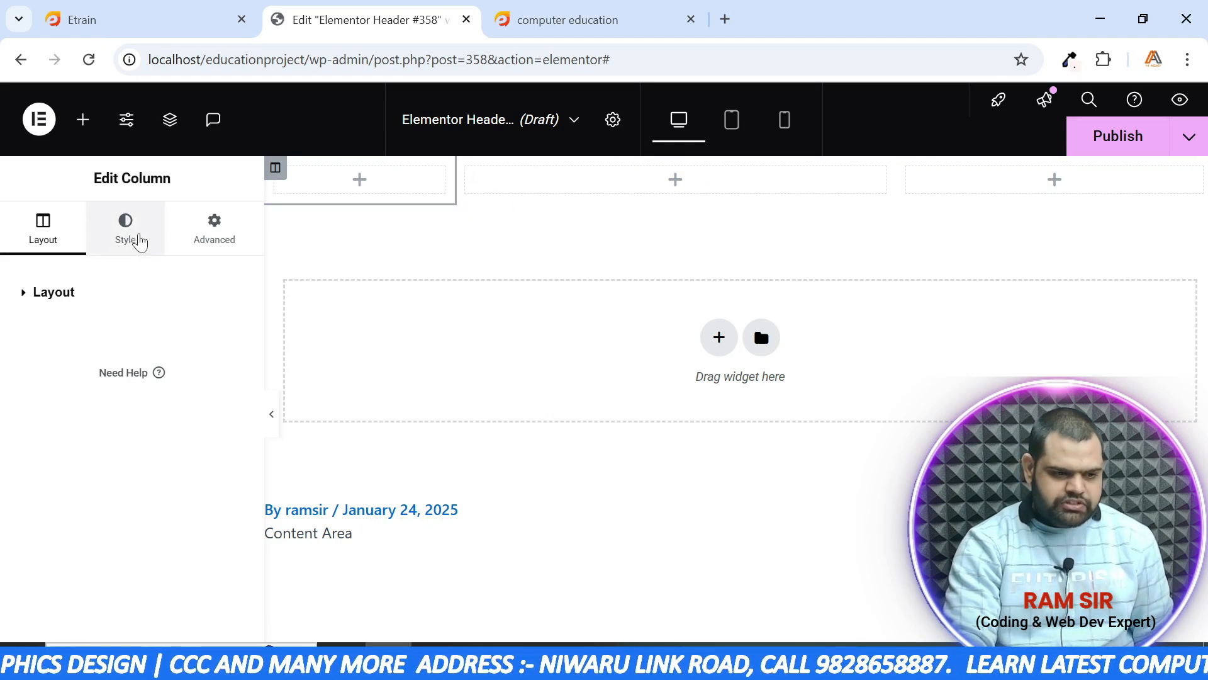
{"action": "left_click", "coordinate": [137, 241]}
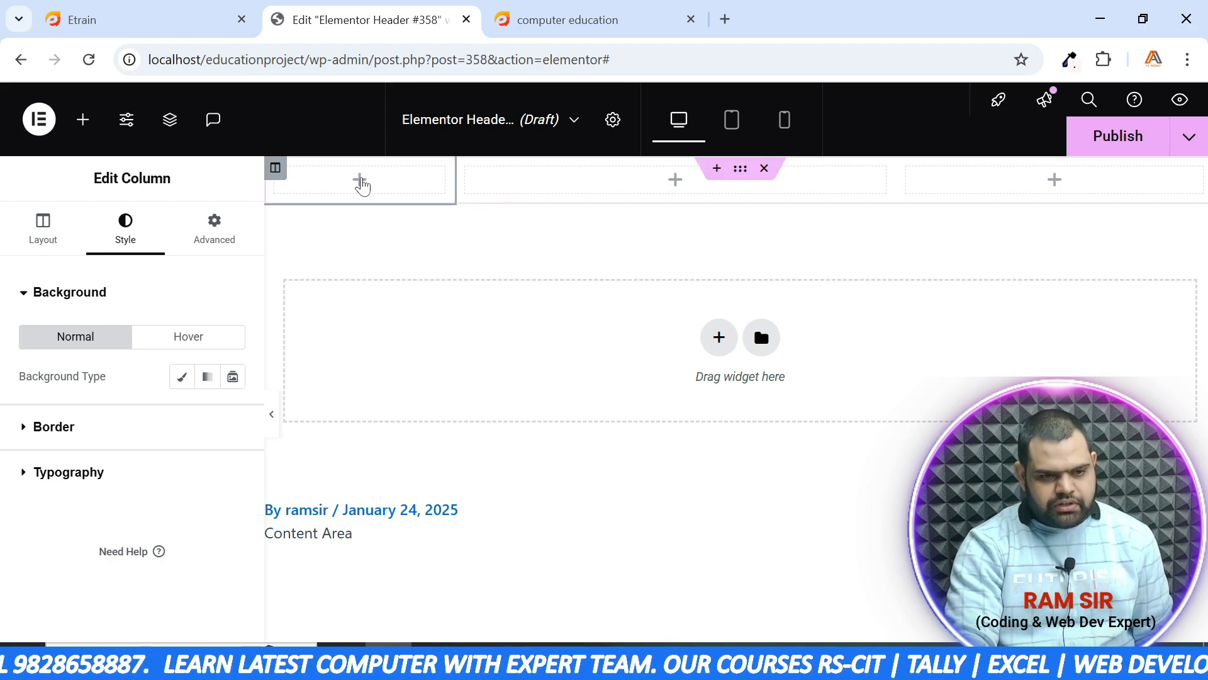
Find the Image widget and place it in the first column of the header section
{"action": "left_click", "coordinate": [360, 183]}
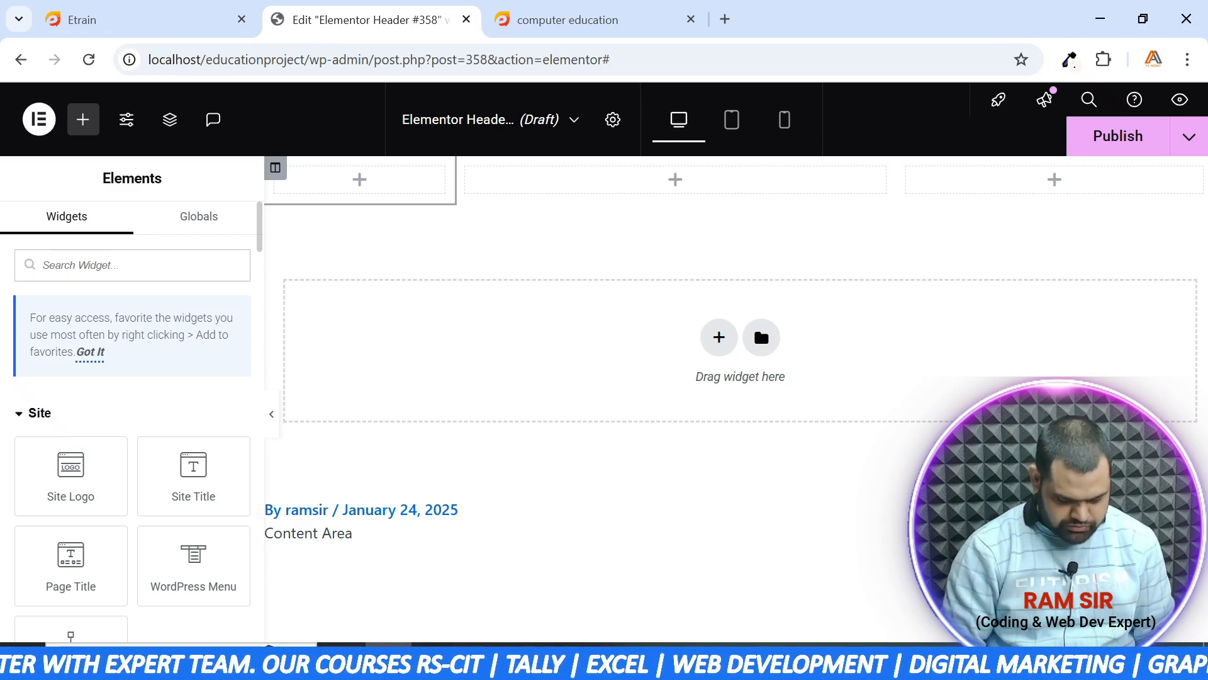
{"action": "type", "text": "IMAGE"}
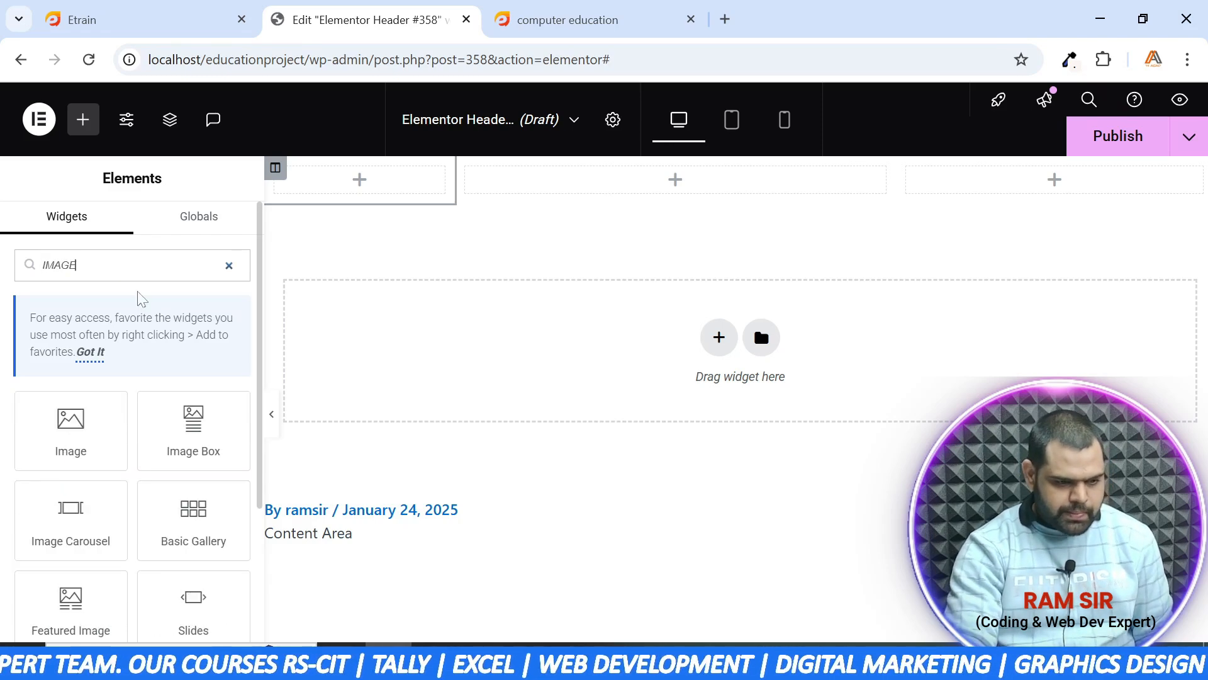
{"action": "left_click_drag", "start_coordinate": [70, 420], "coordinate": [371, 182]}
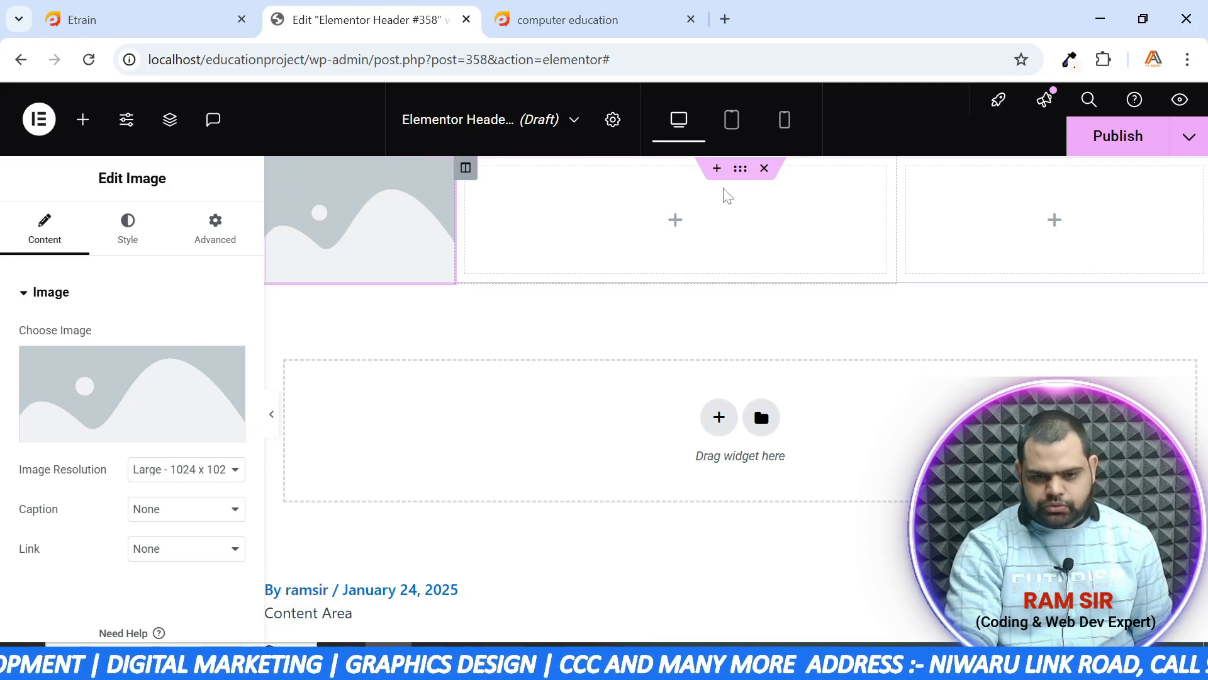
Set the header section's height to Min Height with a minimum height of 80 px
{"action": "left_click", "coordinate": [741, 168]}
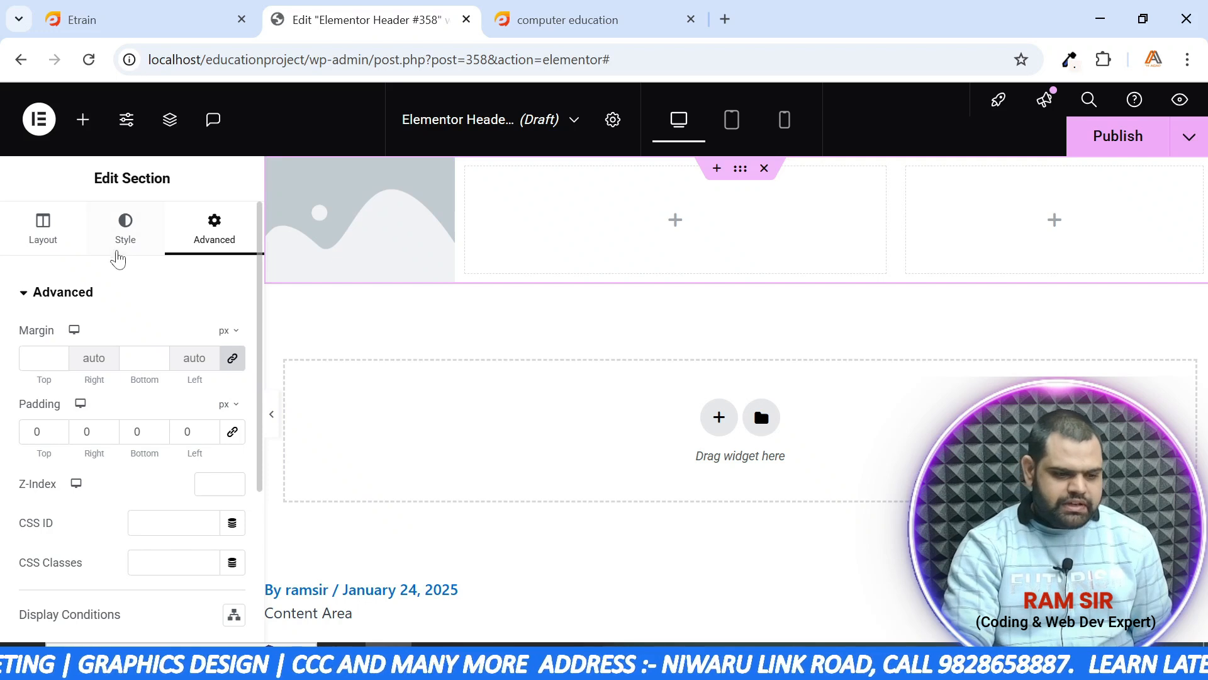
{"action": "left_click", "coordinate": [53, 233]}
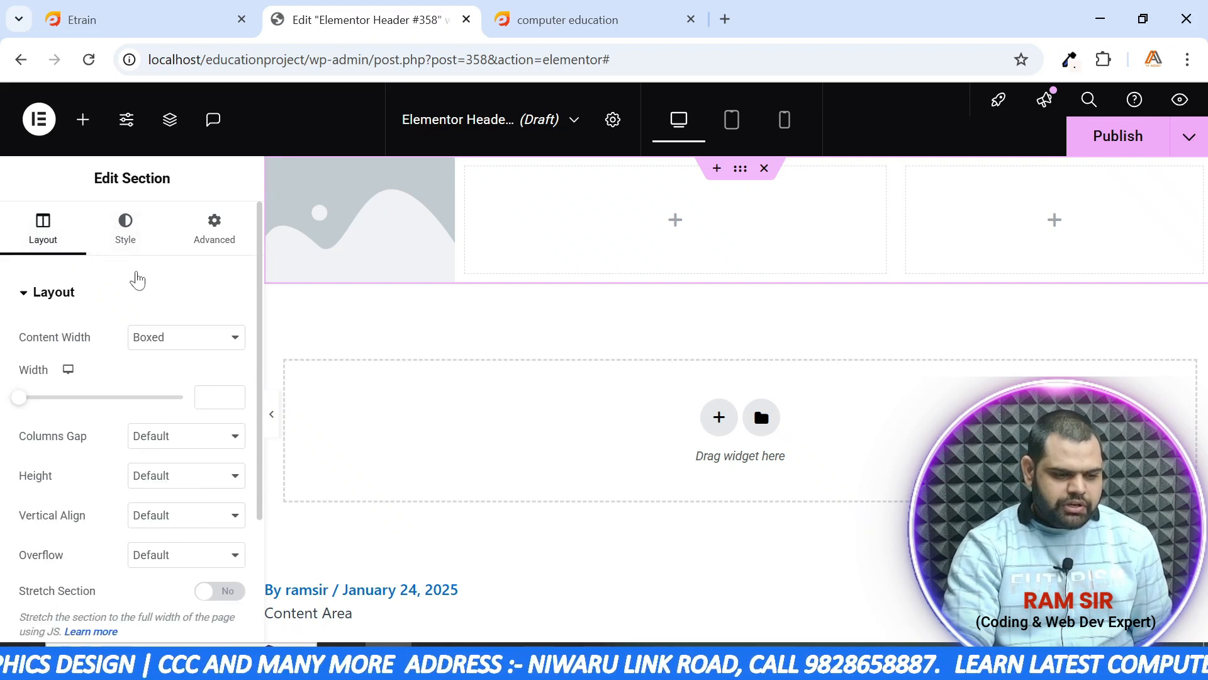
{"action": "scroll", "coordinate": [137, 280], "scroll_direction": "down", "scroll_amount": 3}
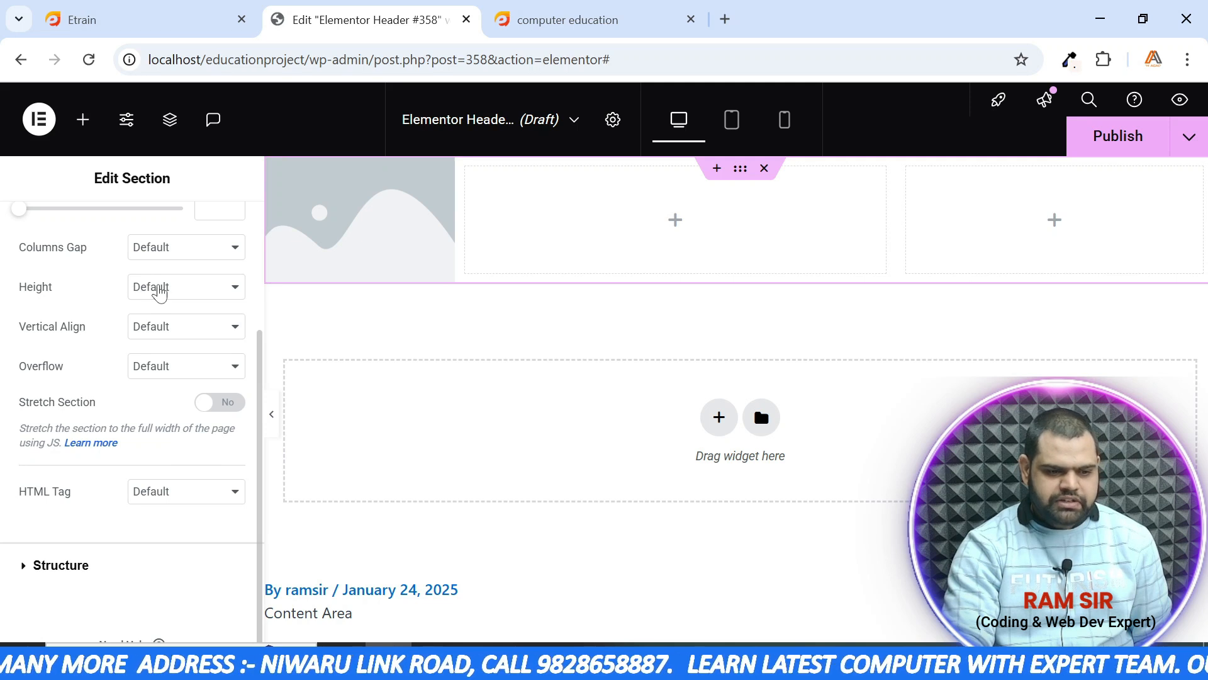
{"action": "left_click", "coordinate": [165, 291]}
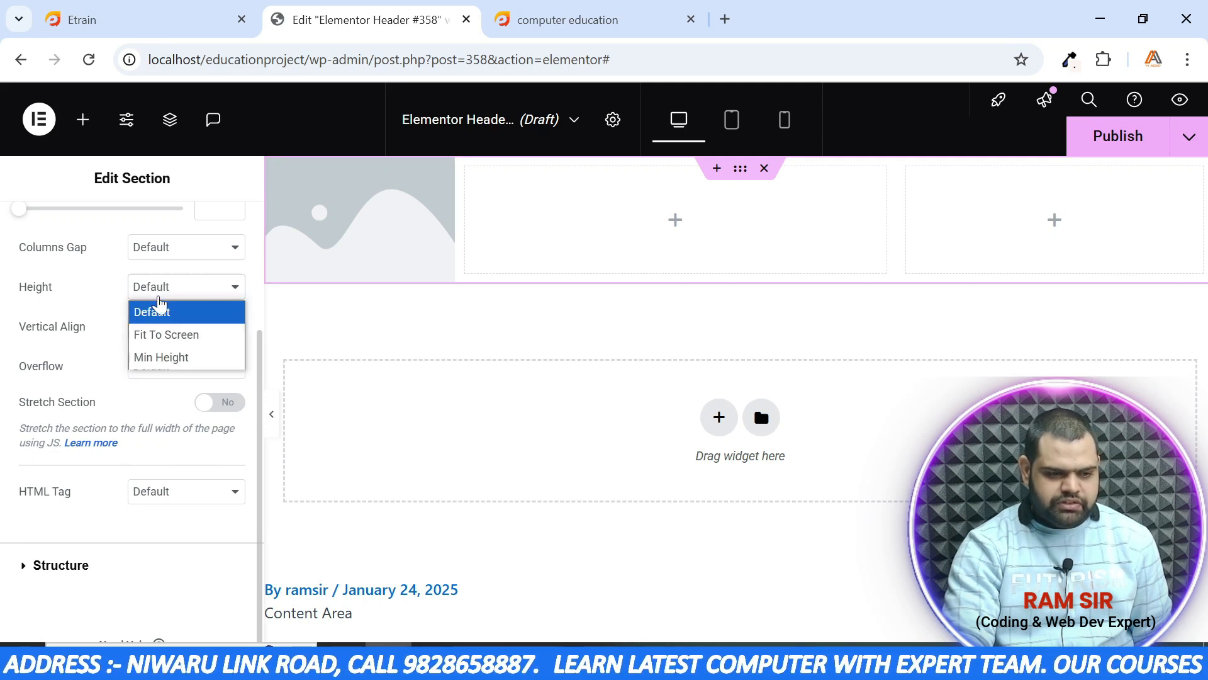
{"action": "left_click", "coordinate": [171, 359]}
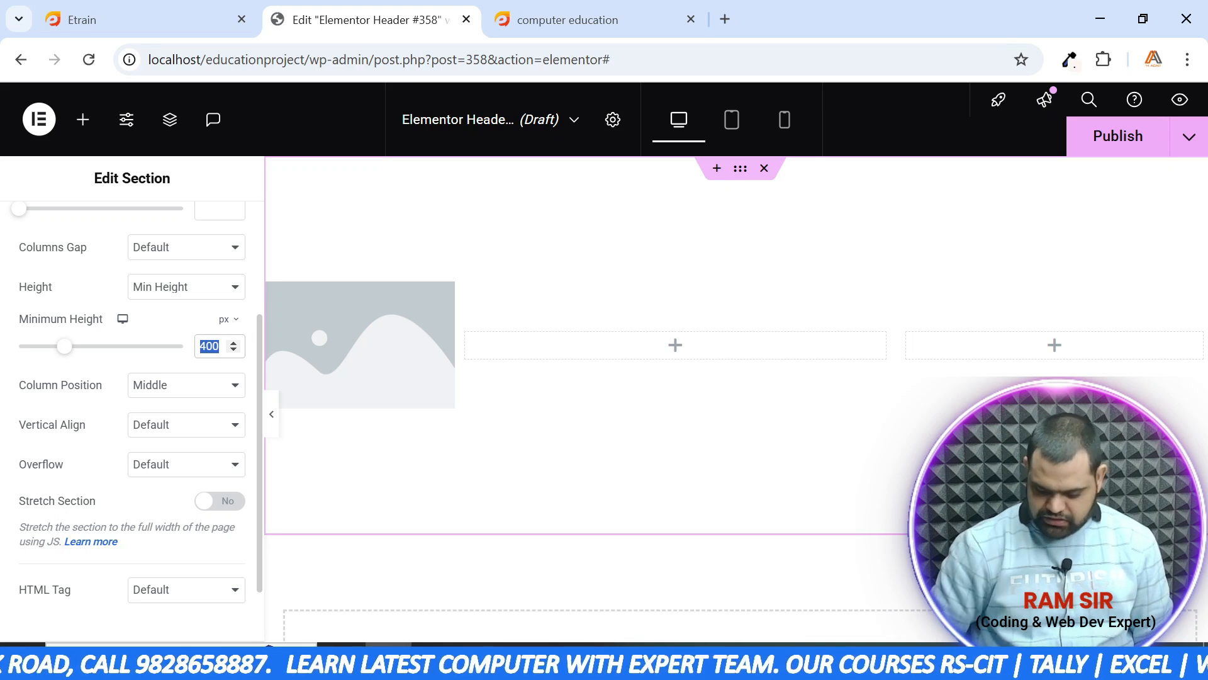
{"action": "type", "text": "80"}
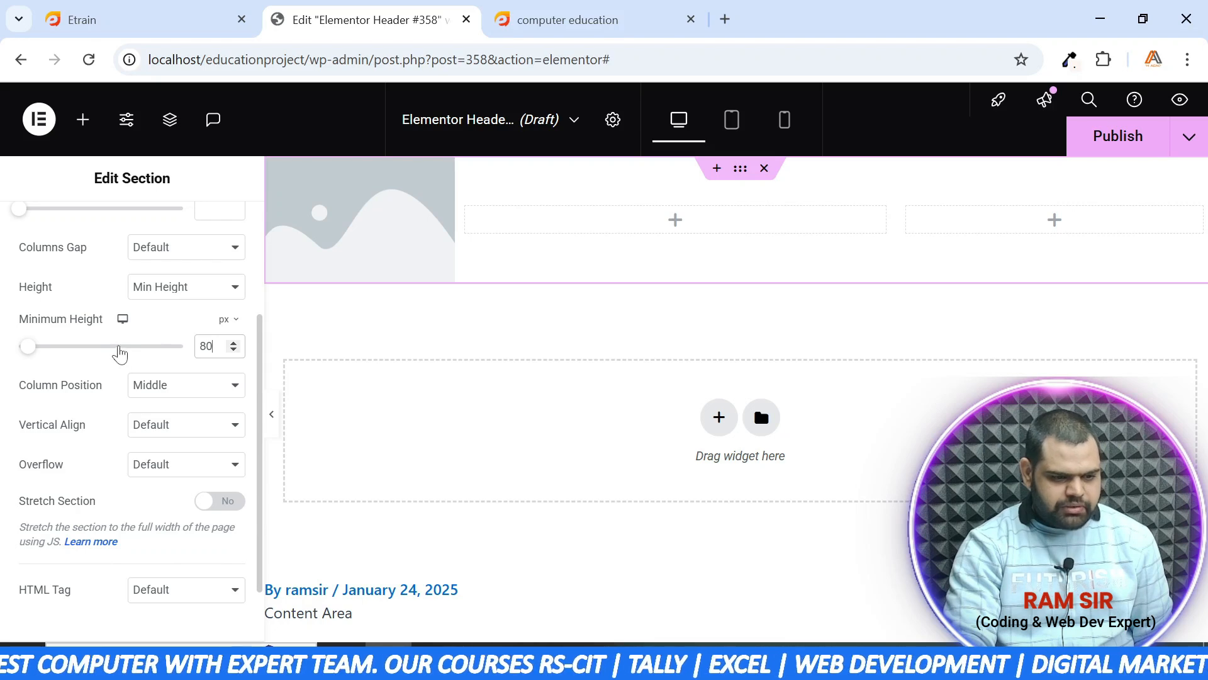
Set the header section's vertical alignment to Middle
{"action": "scroll", "coordinate": [102, 387], "scroll_direction": "up", "scroll_amount": 2}
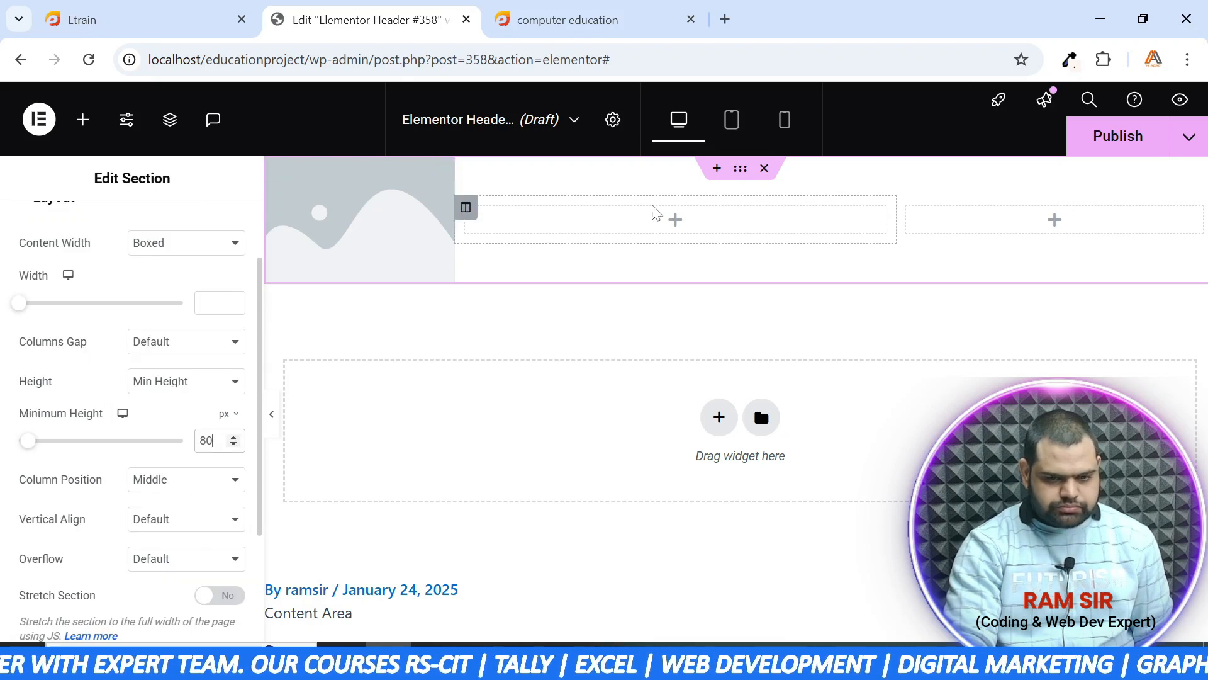
{"action": "scroll", "coordinate": [107, 338], "scroll_direction": "up", "scroll_amount": 2}
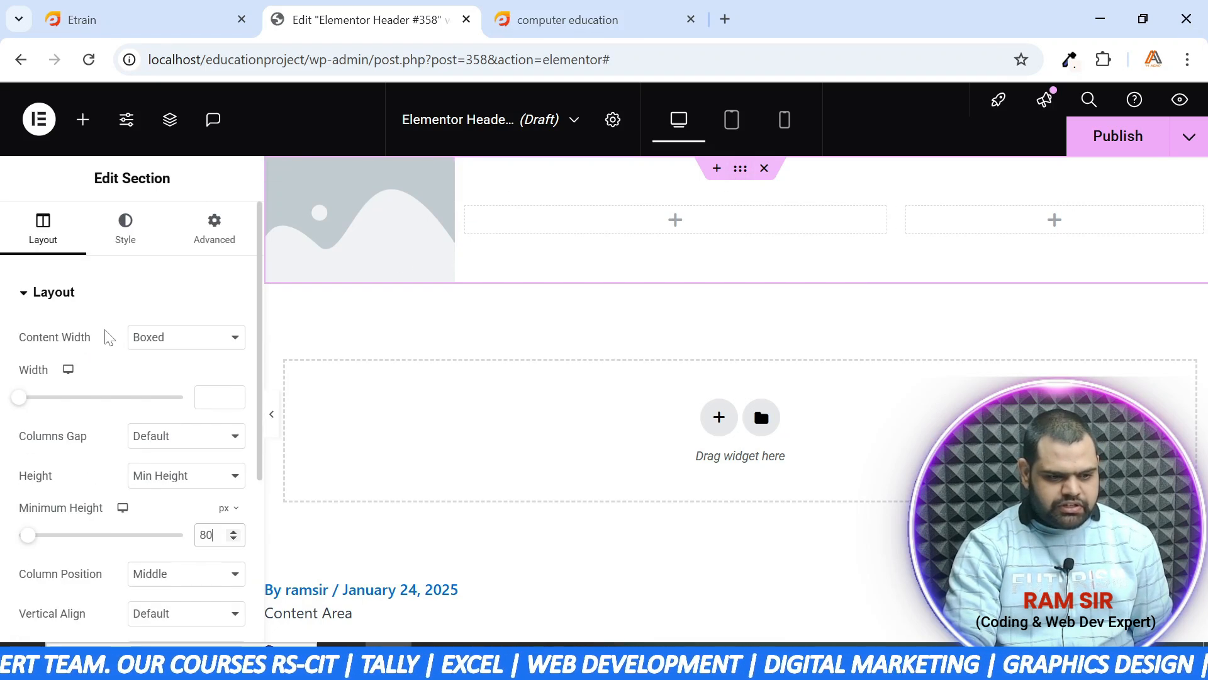
{"action": "scroll", "coordinate": [123, 395], "scroll_direction": "down", "scroll_amount": 2}
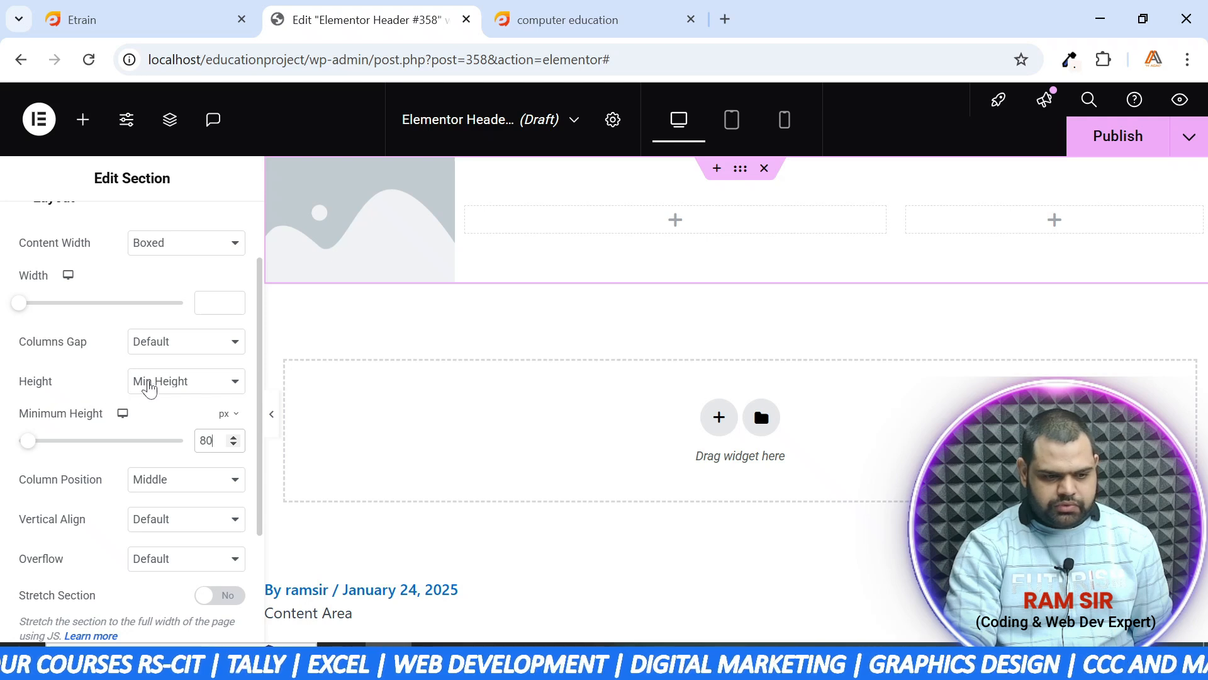
{"action": "scroll", "coordinate": [150, 391], "scroll_direction": "down", "scroll_amount": 2}
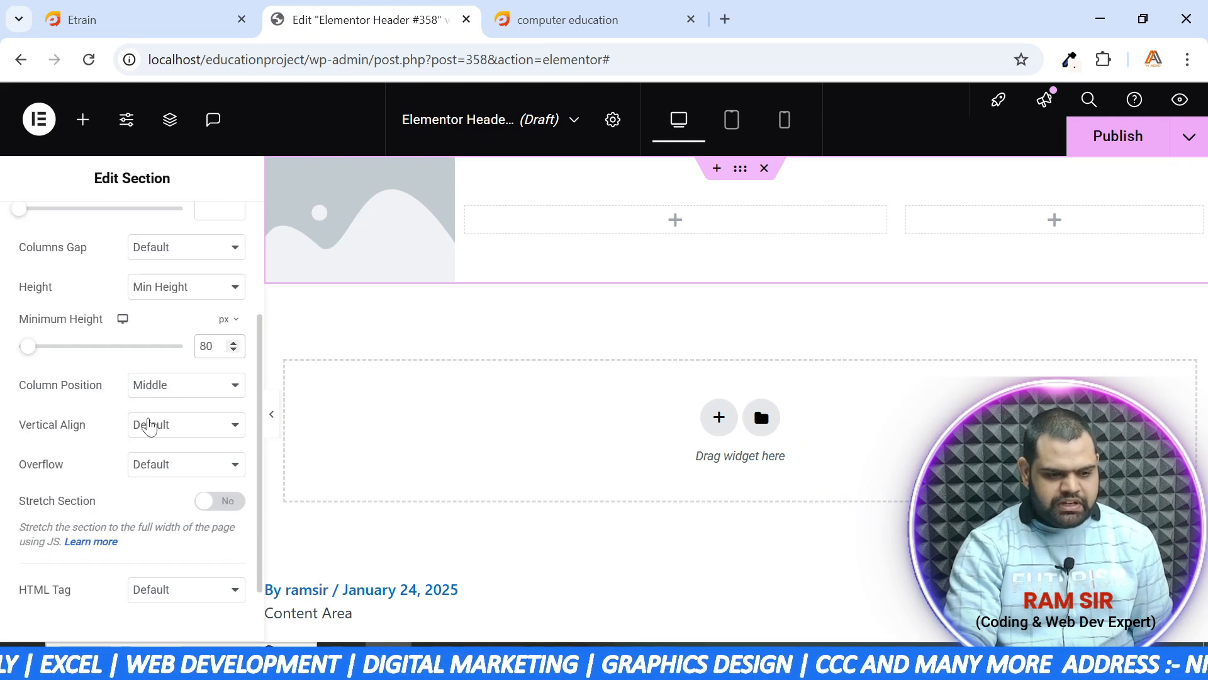
{"action": "left_click", "coordinate": [150, 426]}
{"action": "left_click", "coordinate": [163, 495]}
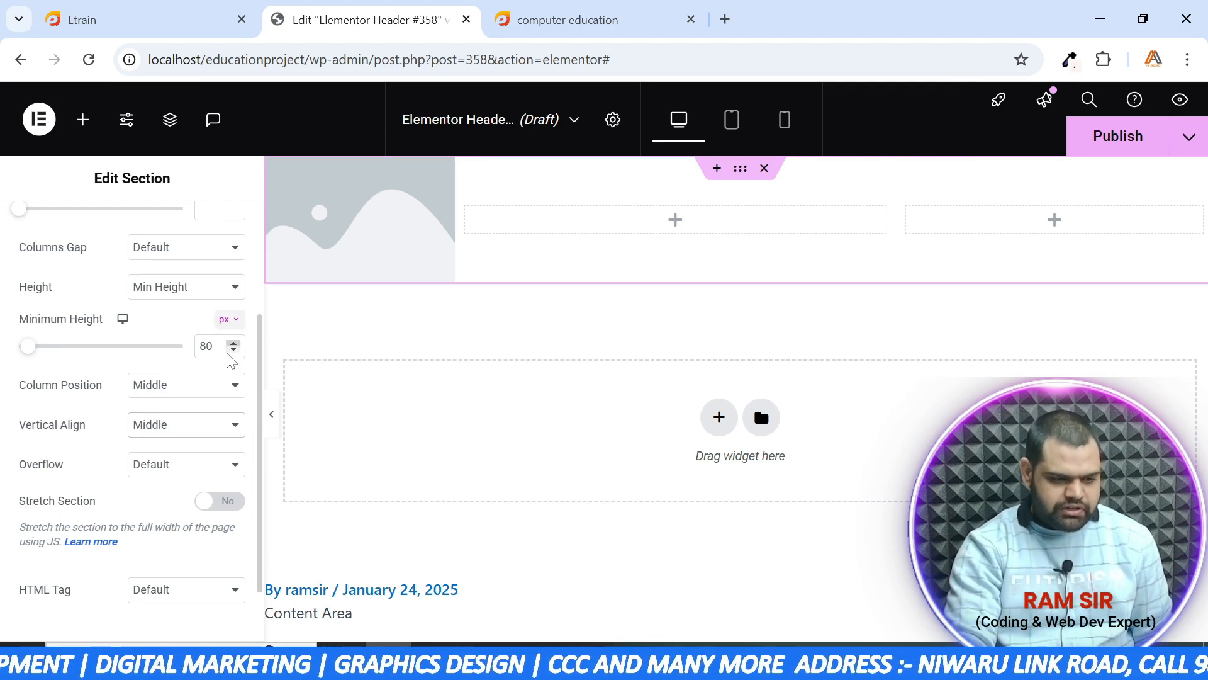
{"action": "scroll", "coordinate": [194, 397], "scroll_direction": "up", "scroll_amount": 3}
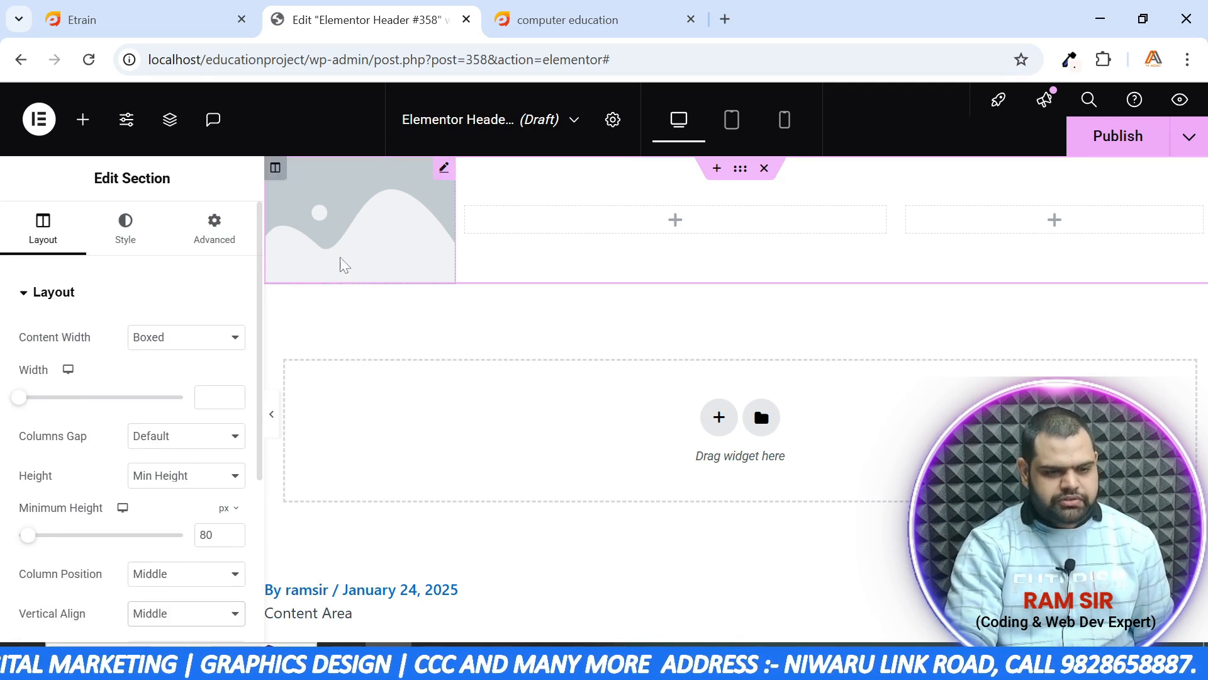
Insert logo.png from the media library into the first column's Image widget and set its resolution to Full
{"action": "left_click", "coordinate": [443, 169]}
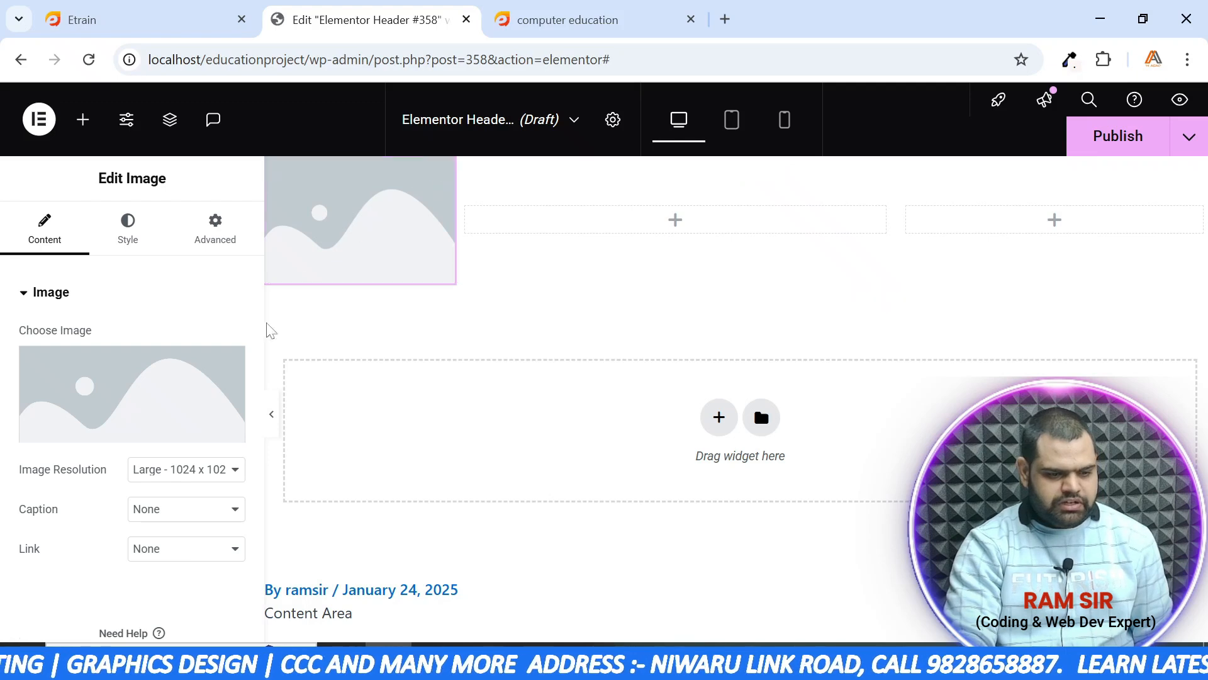
{"action": "left_click", "coordinate": [118, 378]}
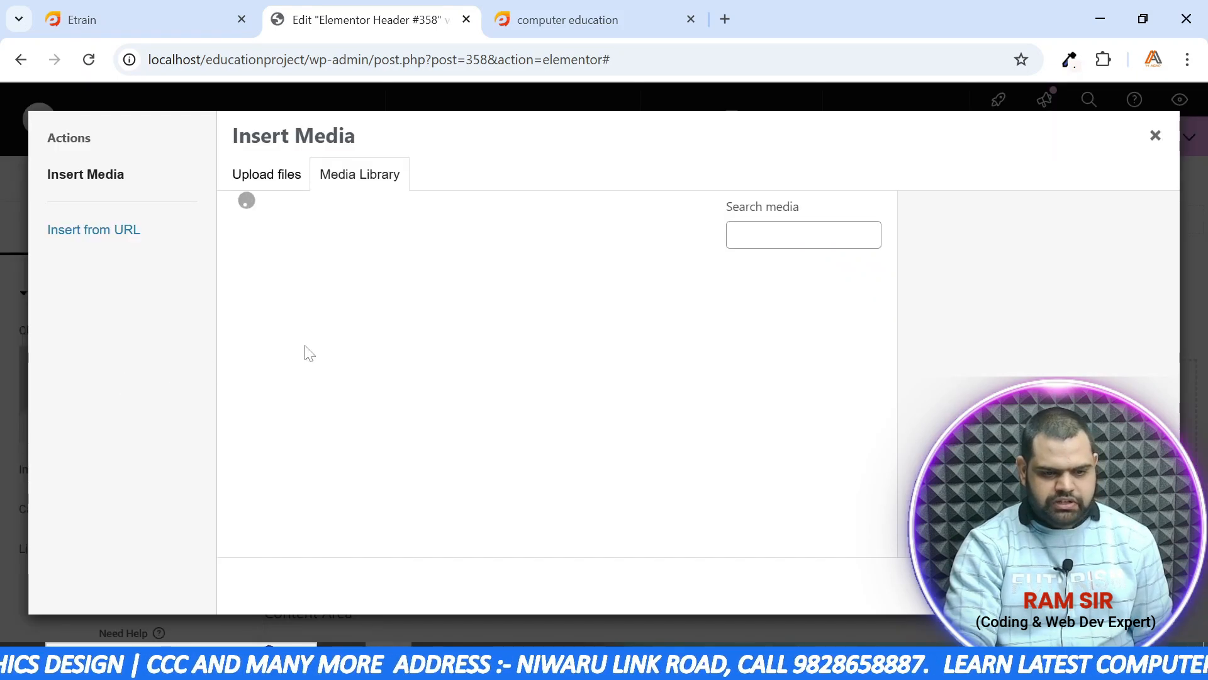
{"action": "scroll", "coordinate": [340, 346], "scroll_direction": "down", "scroll_amount": 4}
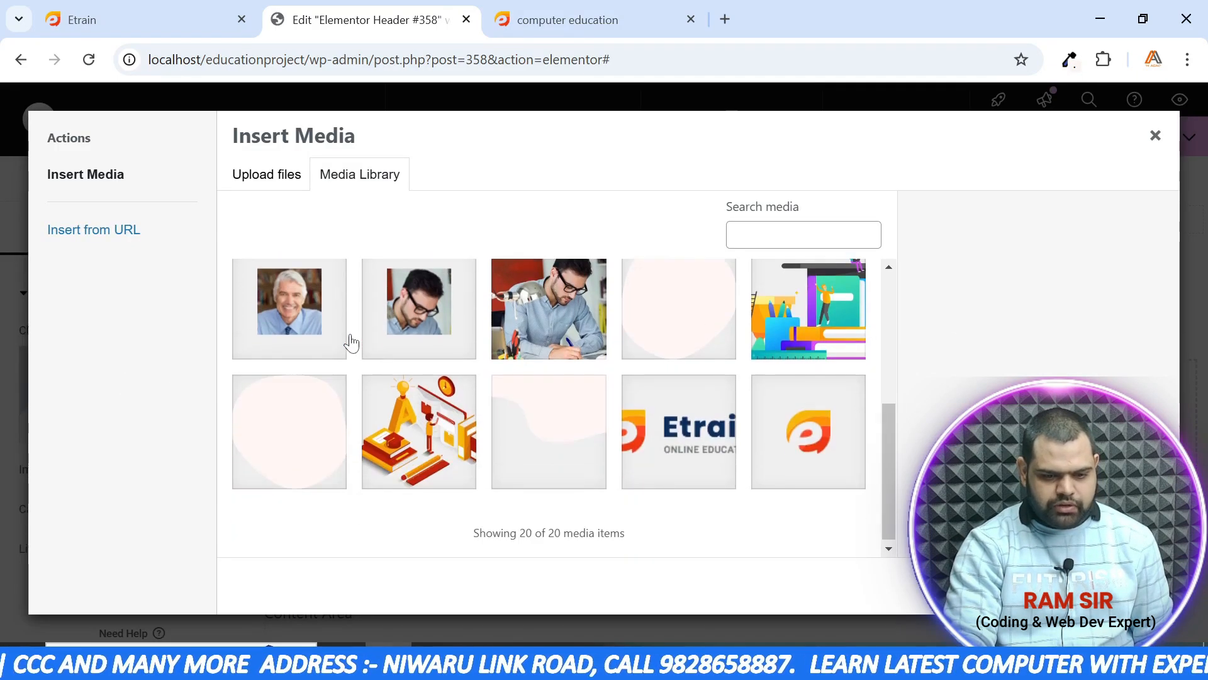
{"action": "left_click", "coordinate": [669, 429]}
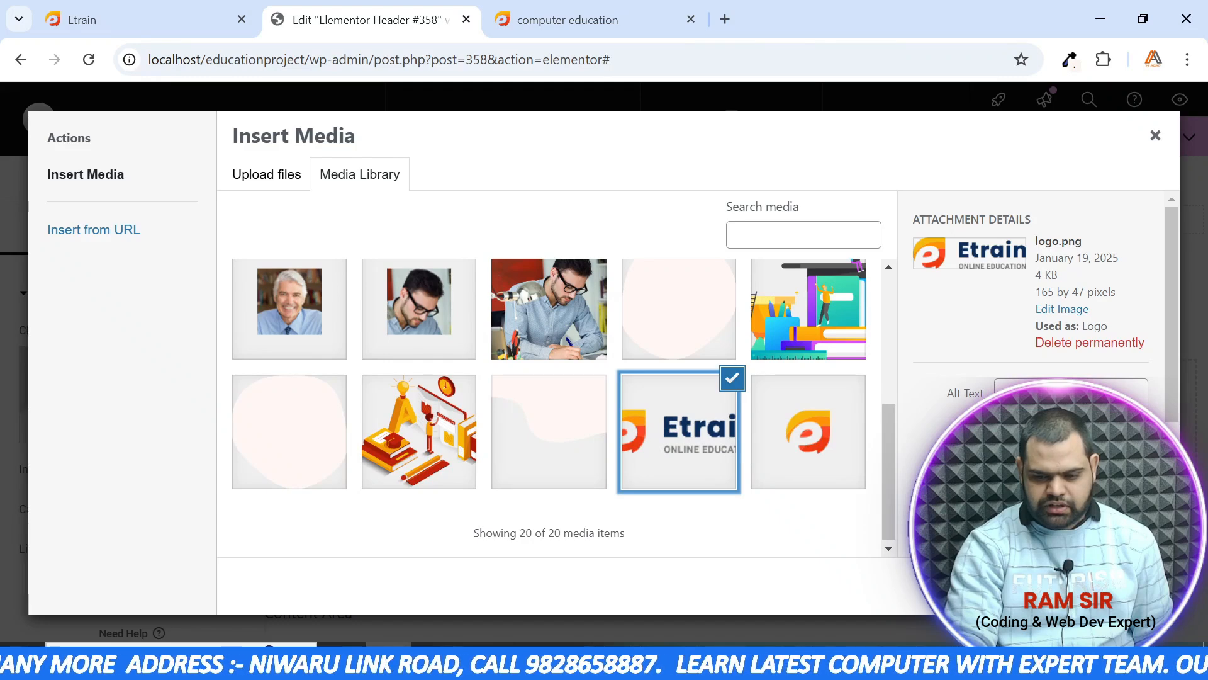
{"action": "left_click", "coordinate": [1135, 585]}
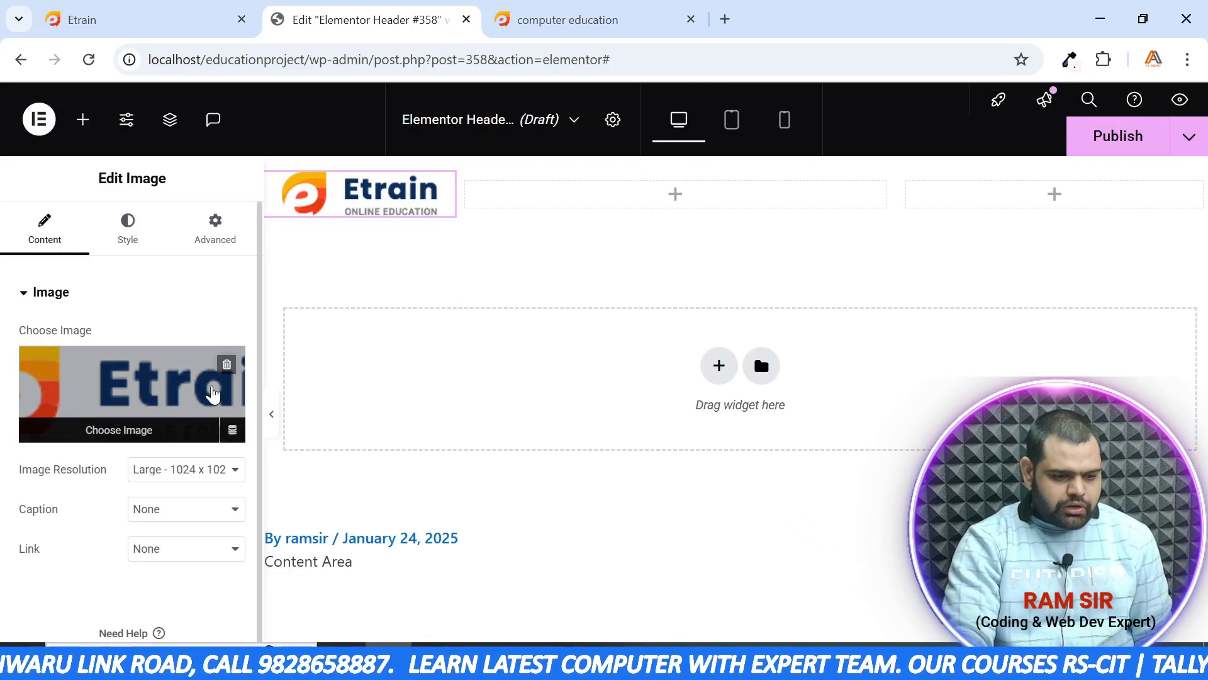
{"action": "left_click", "coordinate": [194, 471]}
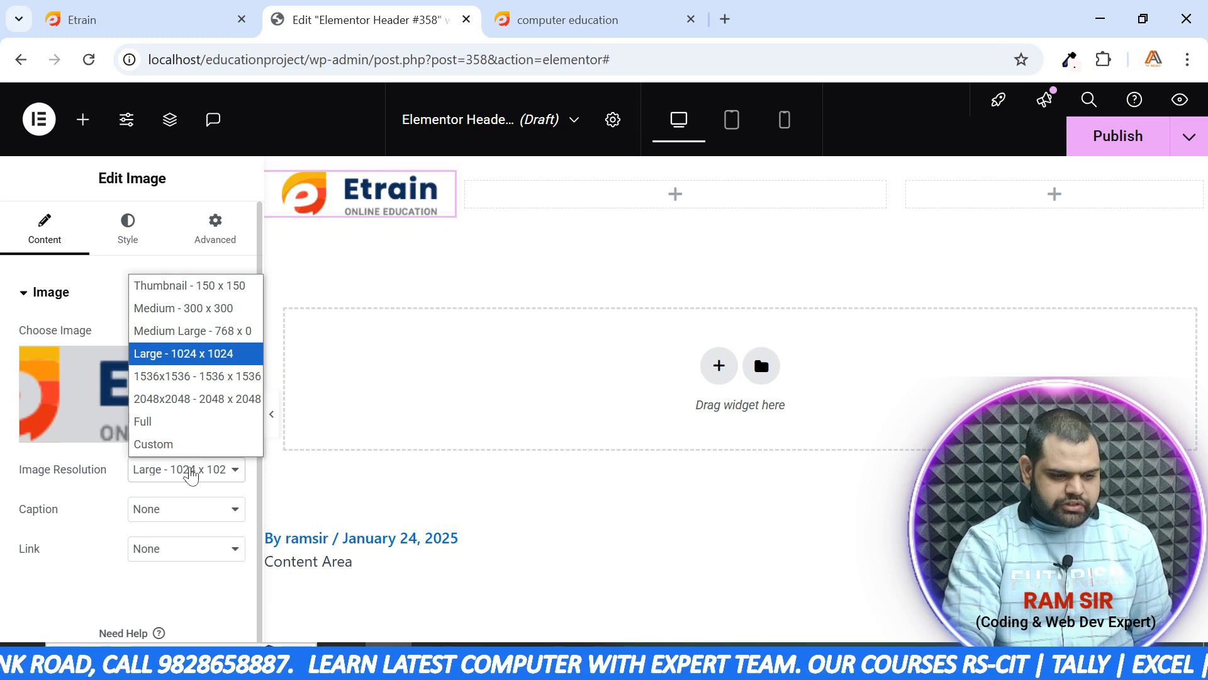
{"action": "left_click", "coordinate": [170, 422]}
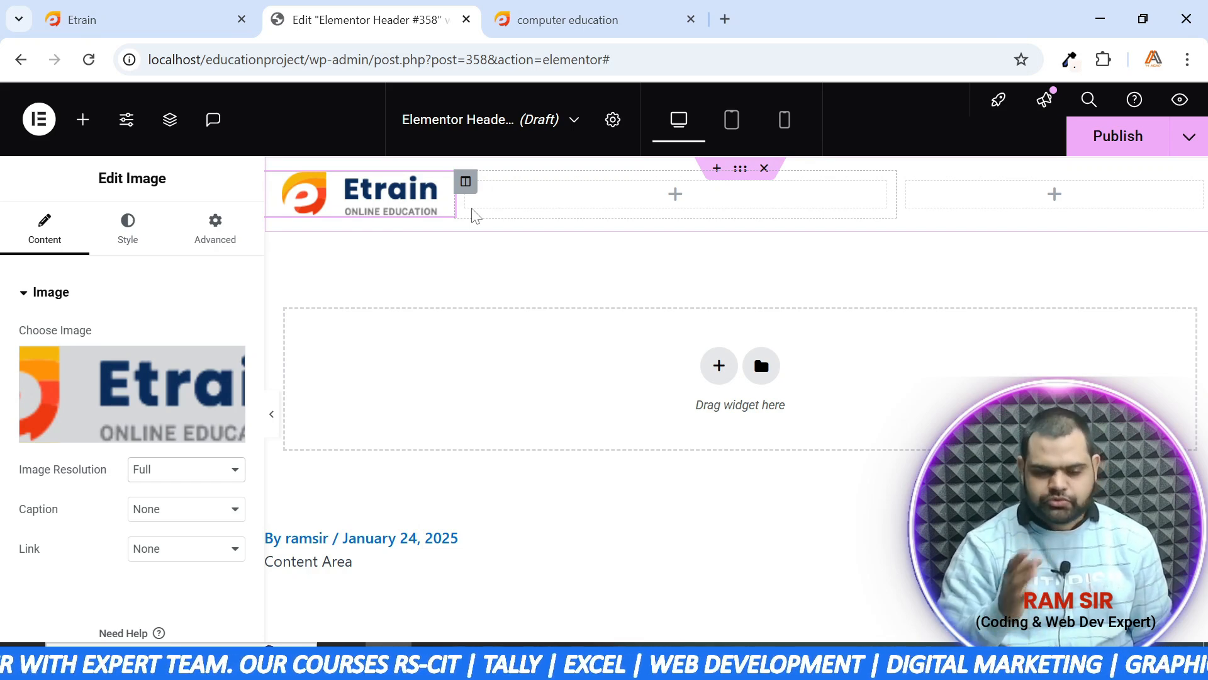
Search the widgets for "MENU" and place the WordPress Menu widget in the middle column of the header section
{"action": "left_click", "coordinate": [674, 200]}
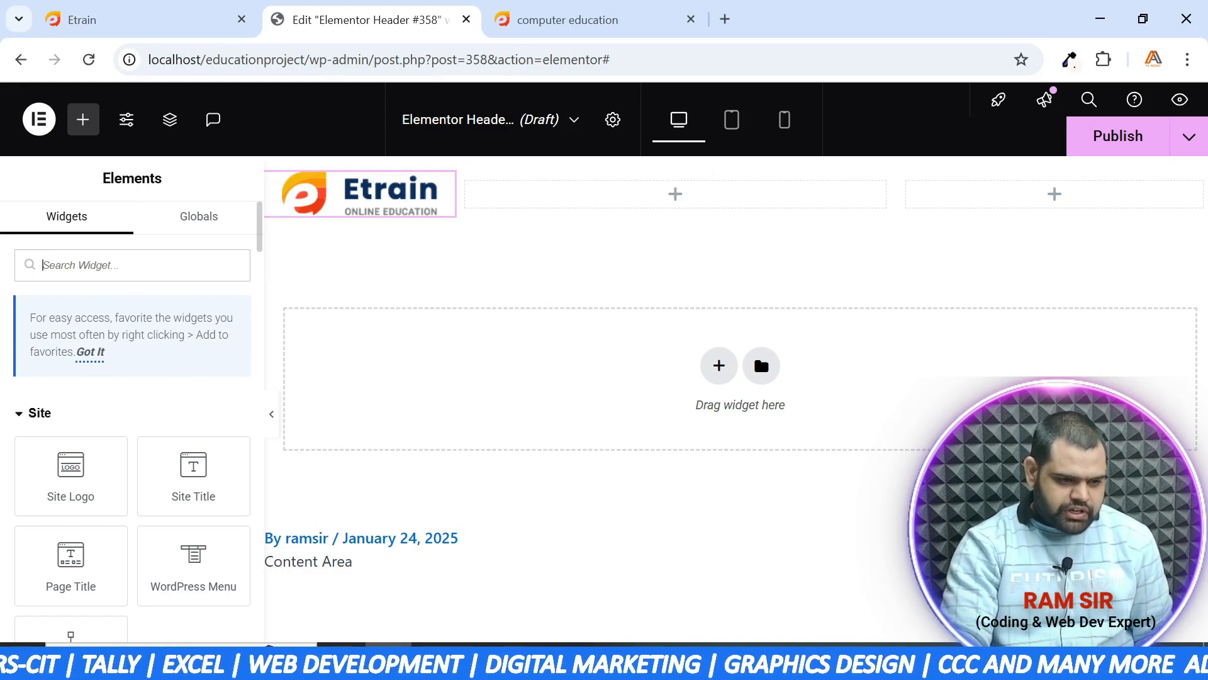
{"action": "type", "text": "MENU"}
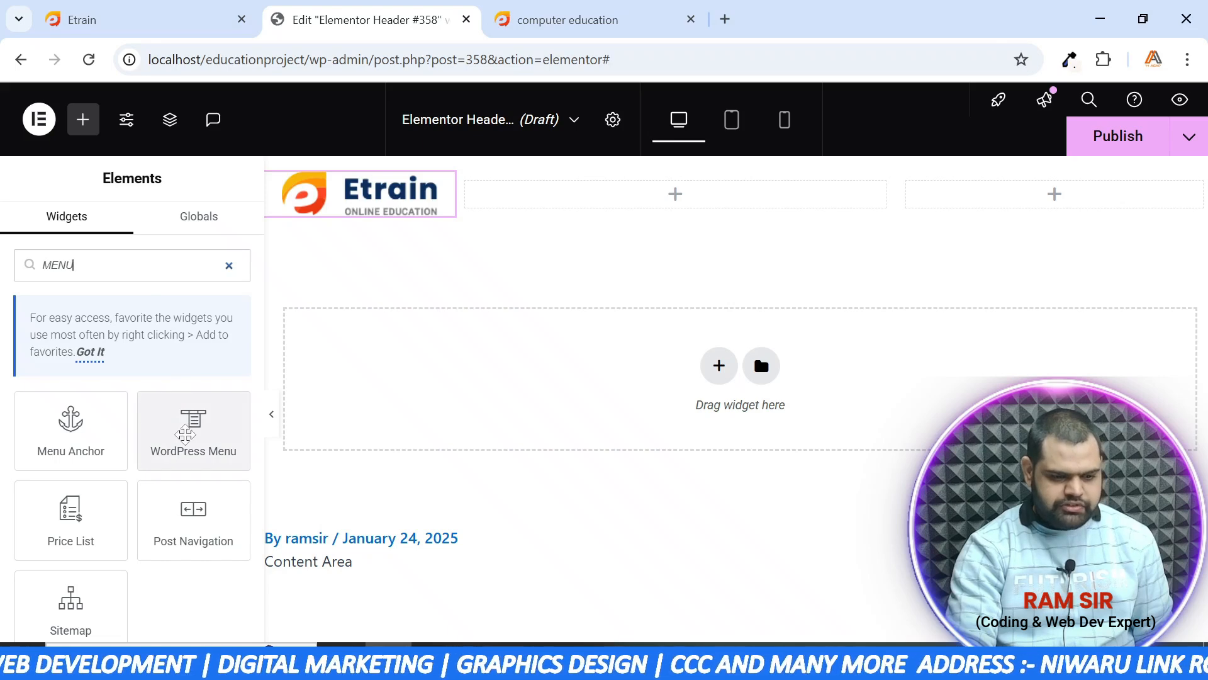
{"action": "left_click_drag", "start_coordinate": [188, 419], "coordinate": [674, 206]}
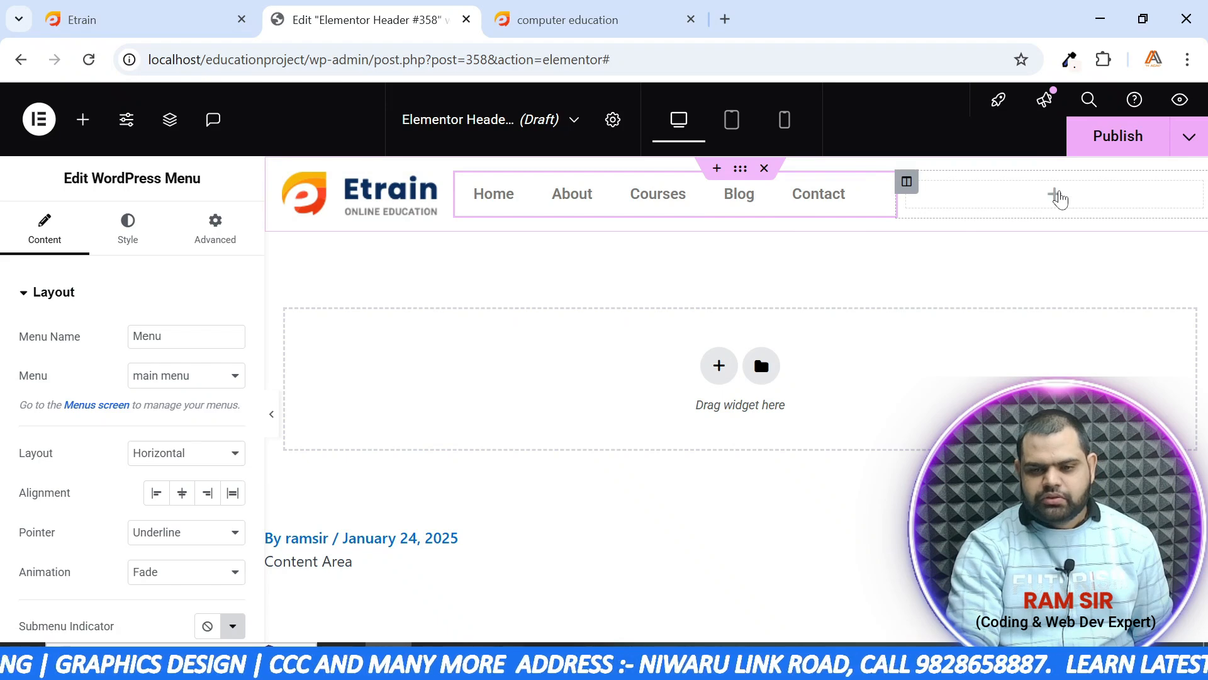
Add a Button widget to the third column of the header section
{"action": "left_click", "coordinate": [1051, 196]}
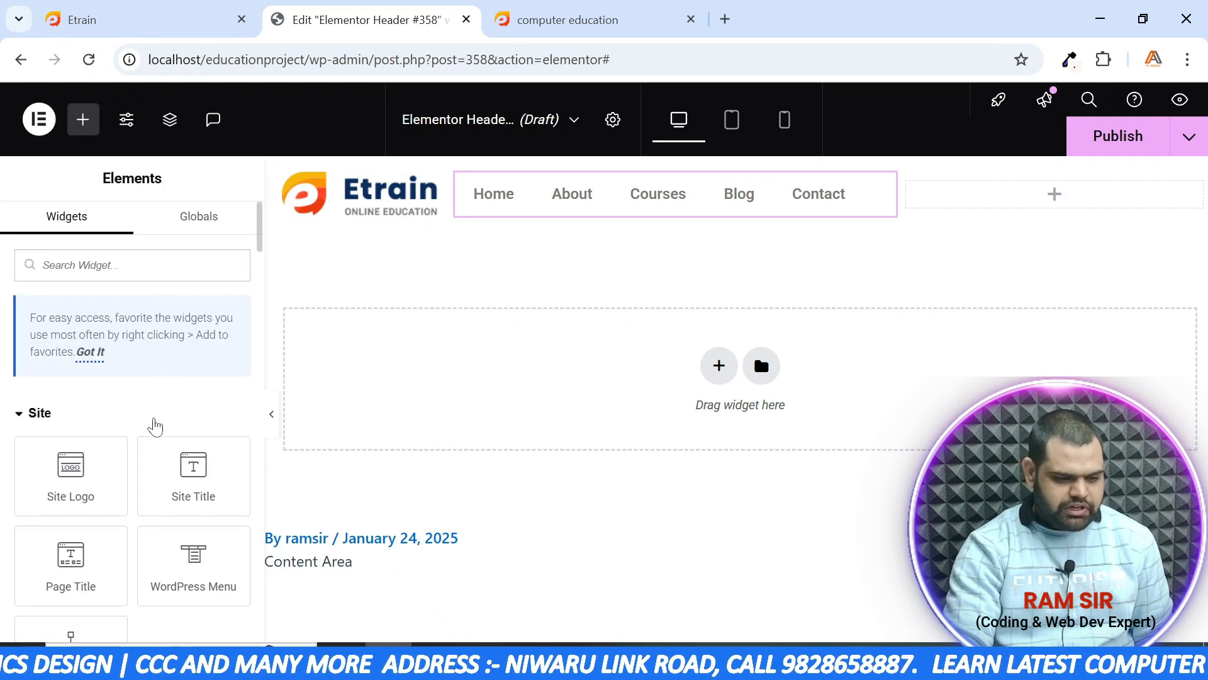
{"action": "scroll", "coordinate": [145, 454], "scroll_direction": "down", "scroll_amount": 6}
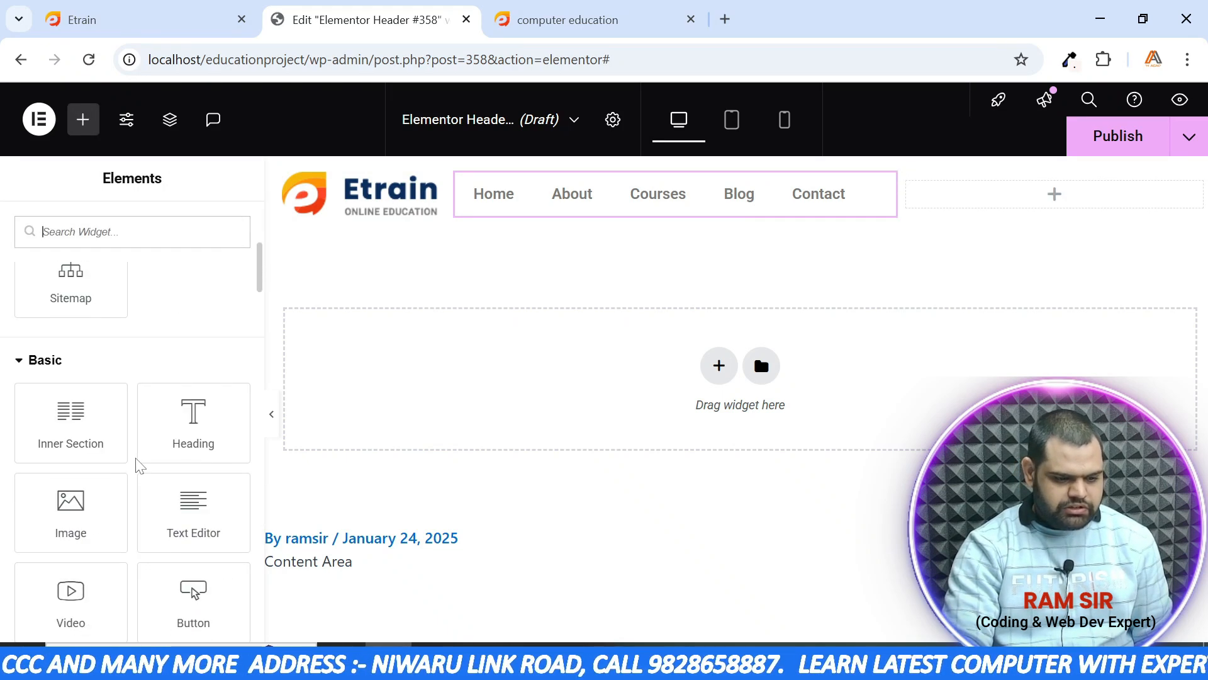
{"action": "left_click_drag", "start_coordinate": [192, 598], "coordinate": [1004, 191]}
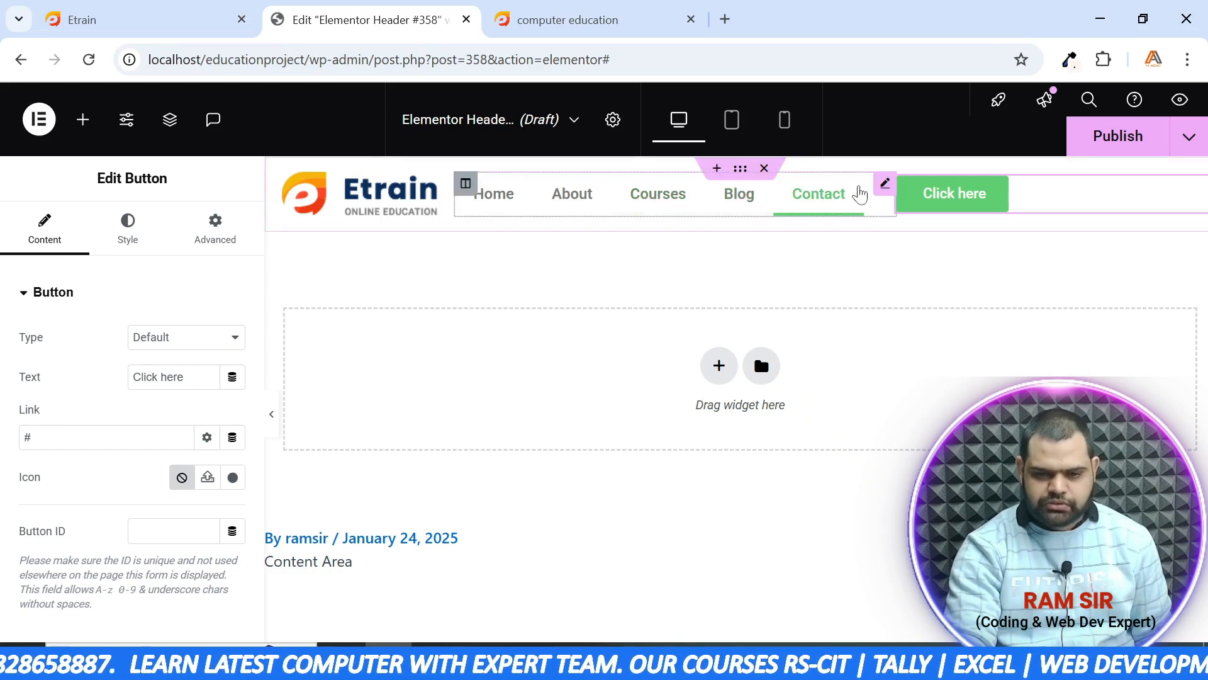
Open the WordPress Menu widget for editing and check which menus it can use
{"action": "left_click", "coordinate": [883, 186]}
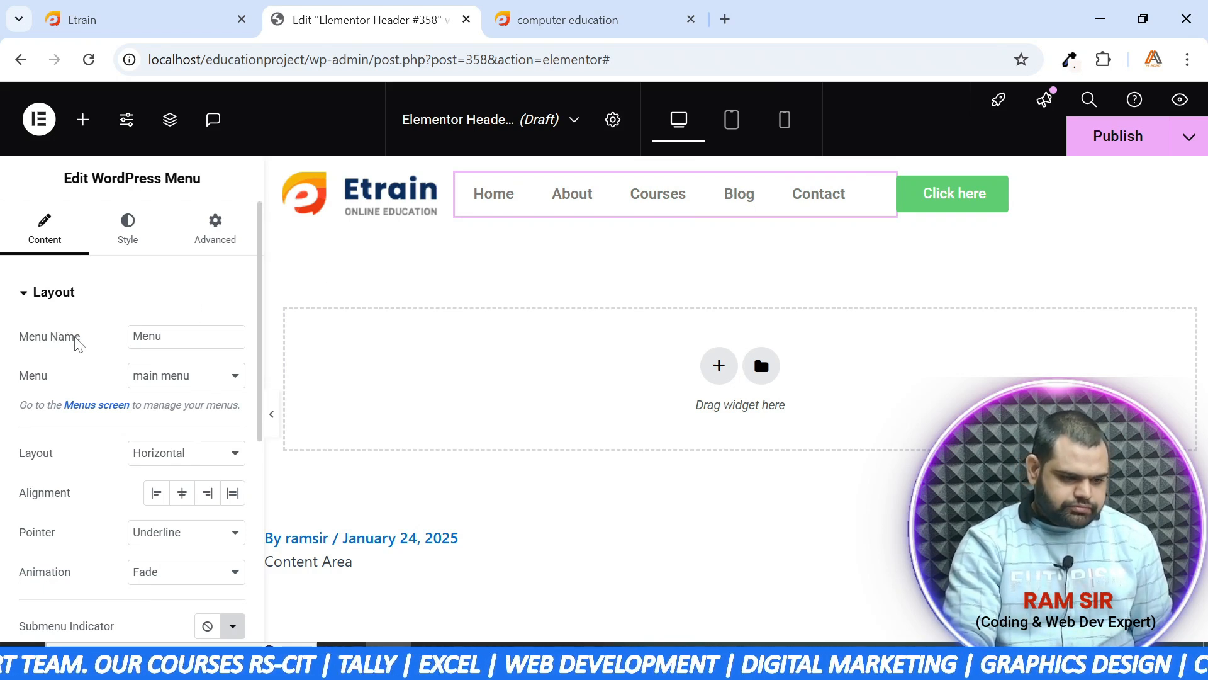
{"action": "scroll", "coordinate": [85, 311], "scroll_direction": "down", "scroll_amount": 2}
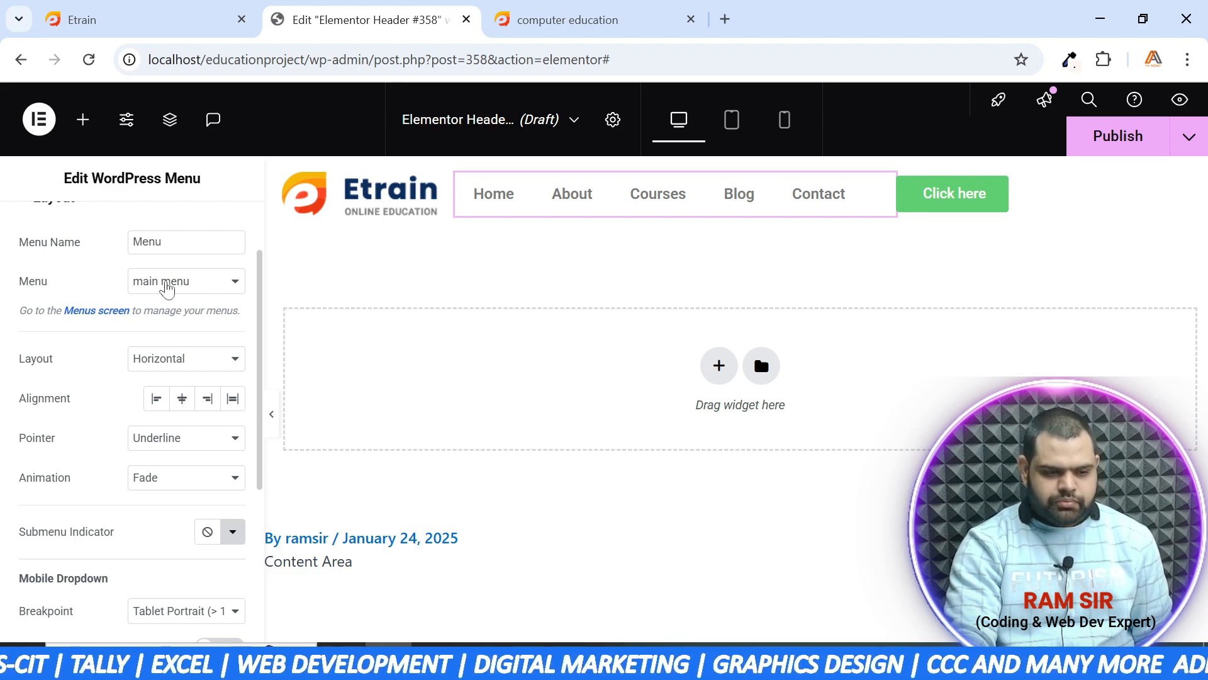
{"action": "left_click", "coordinate": [169, 288]}
{"action": "left_click", "coordinate": [169, 288]}
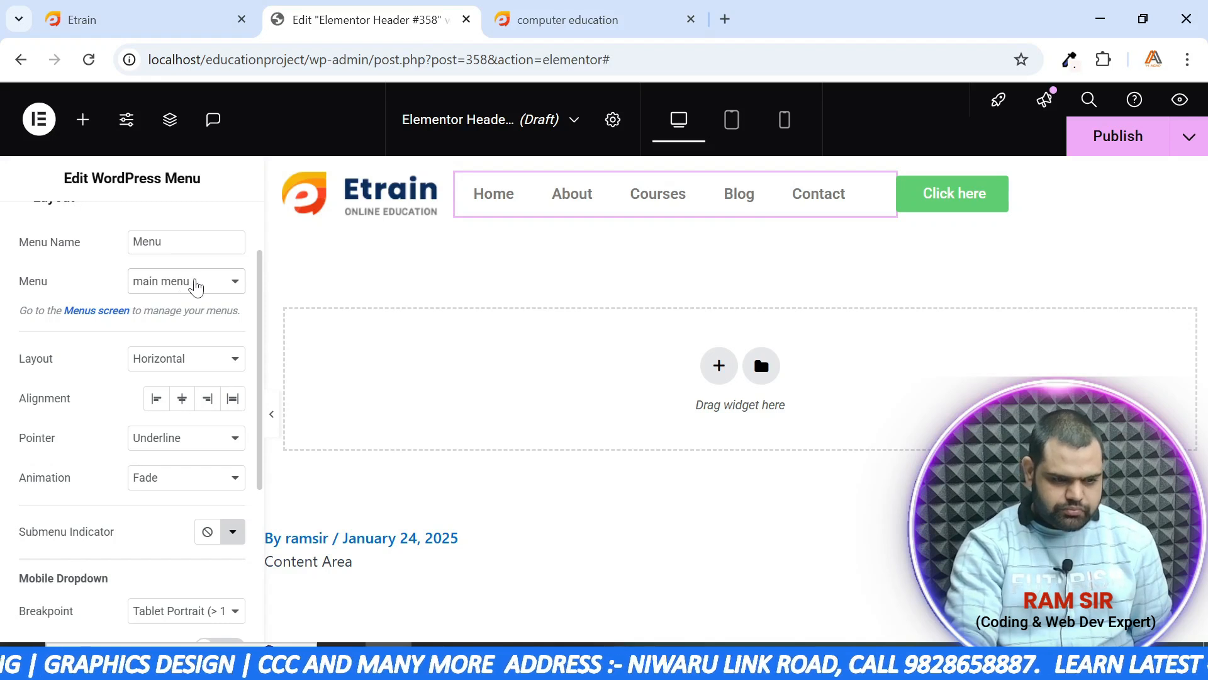
Try the Vertical and Dropdown layouts on the menu widget, expand and collapse the dropdown, and restore the Horizontal layout
{"action": "left_click", "coordinate": [201, 363]}
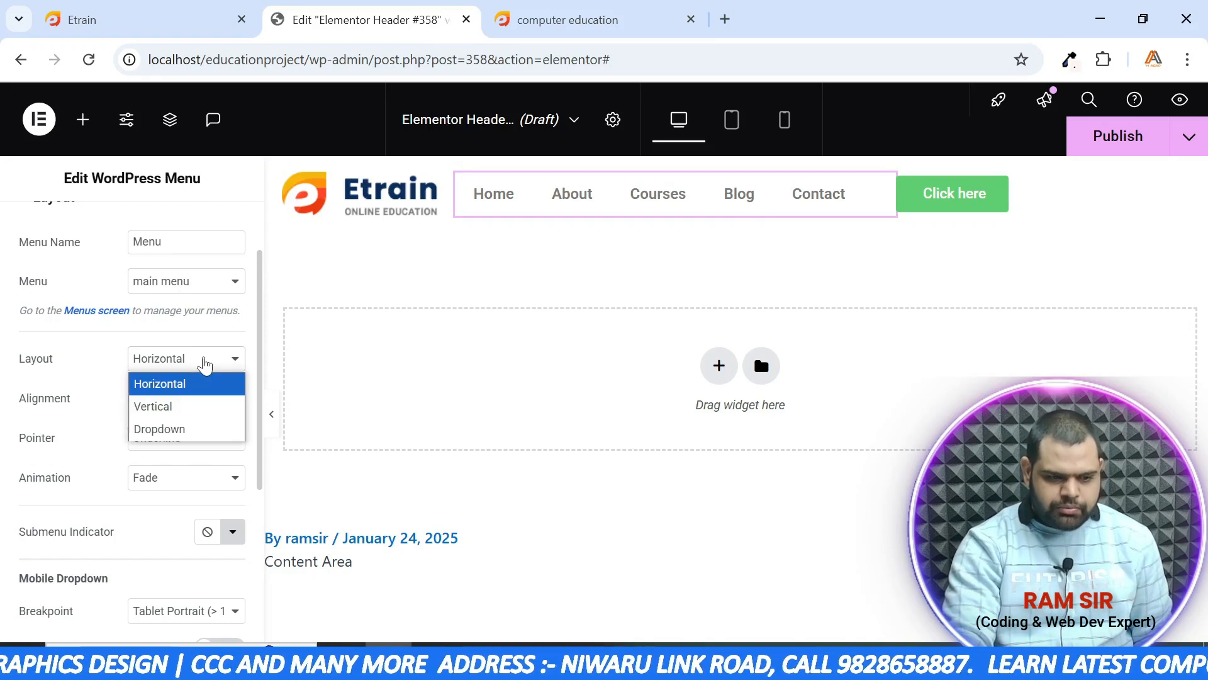
{"action": "left_click", "coordinate": [192, 406]}
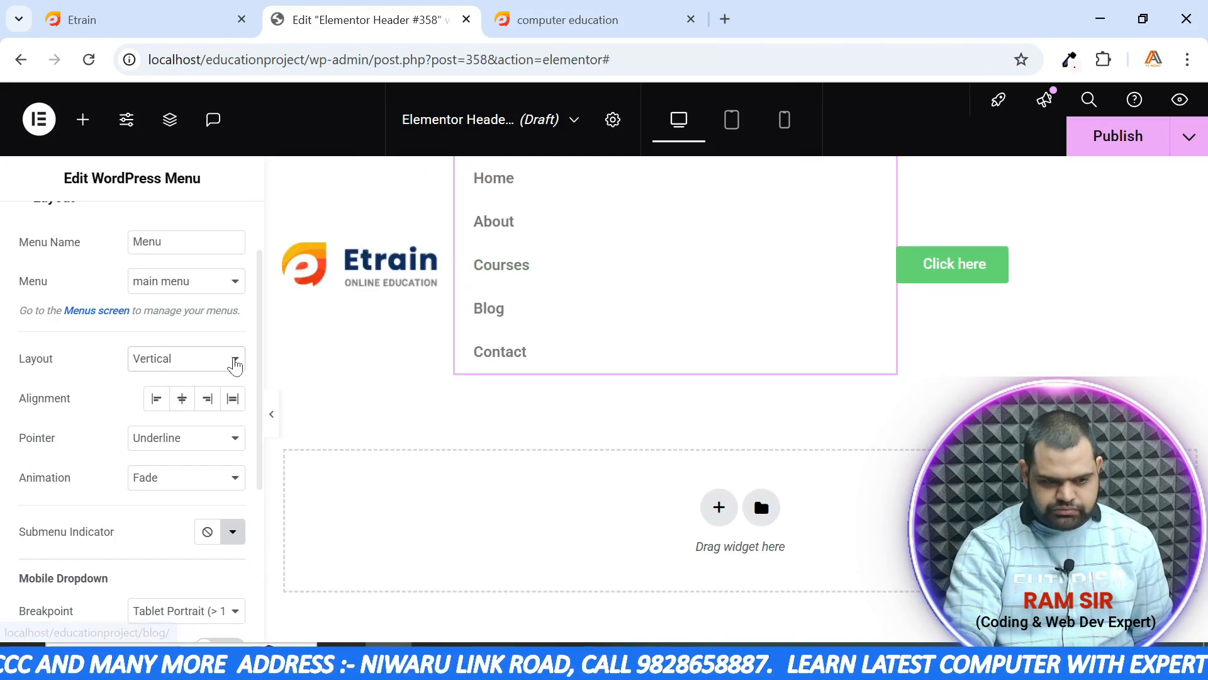
{"action": "left_click", "coordinate": [207, 364]}
{"action": "left_click", "coordinate": [192, 428]}
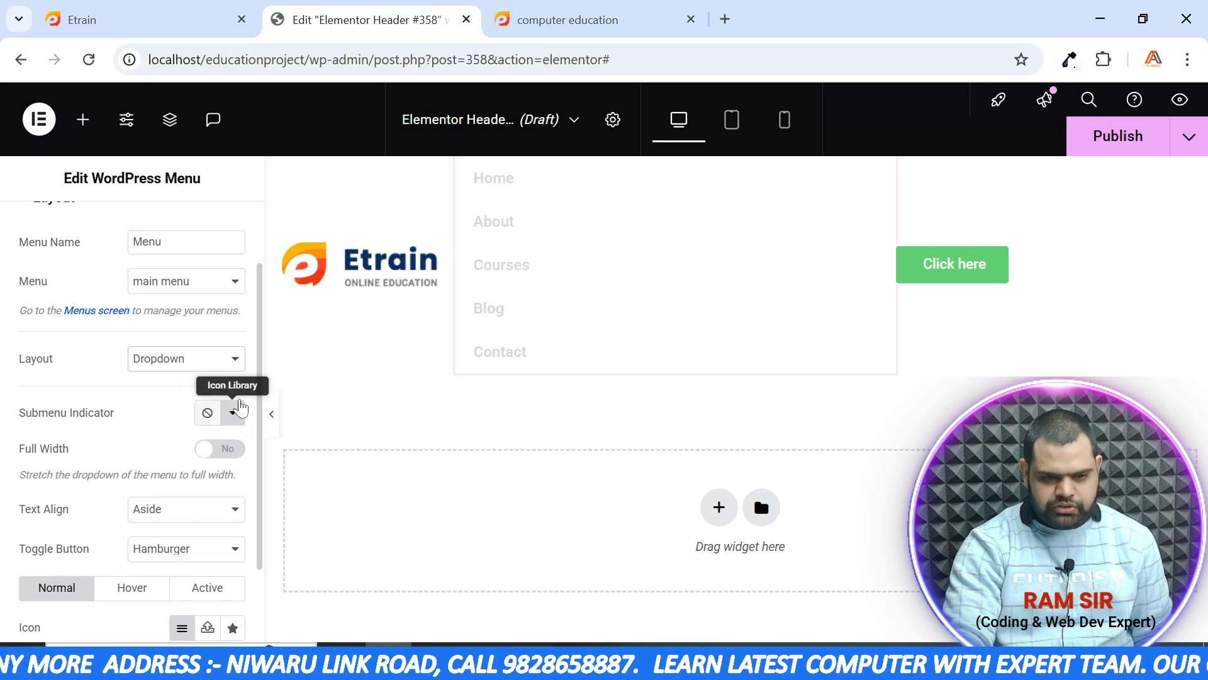
{"action": "left_click", "coordinate": [674, 196]}
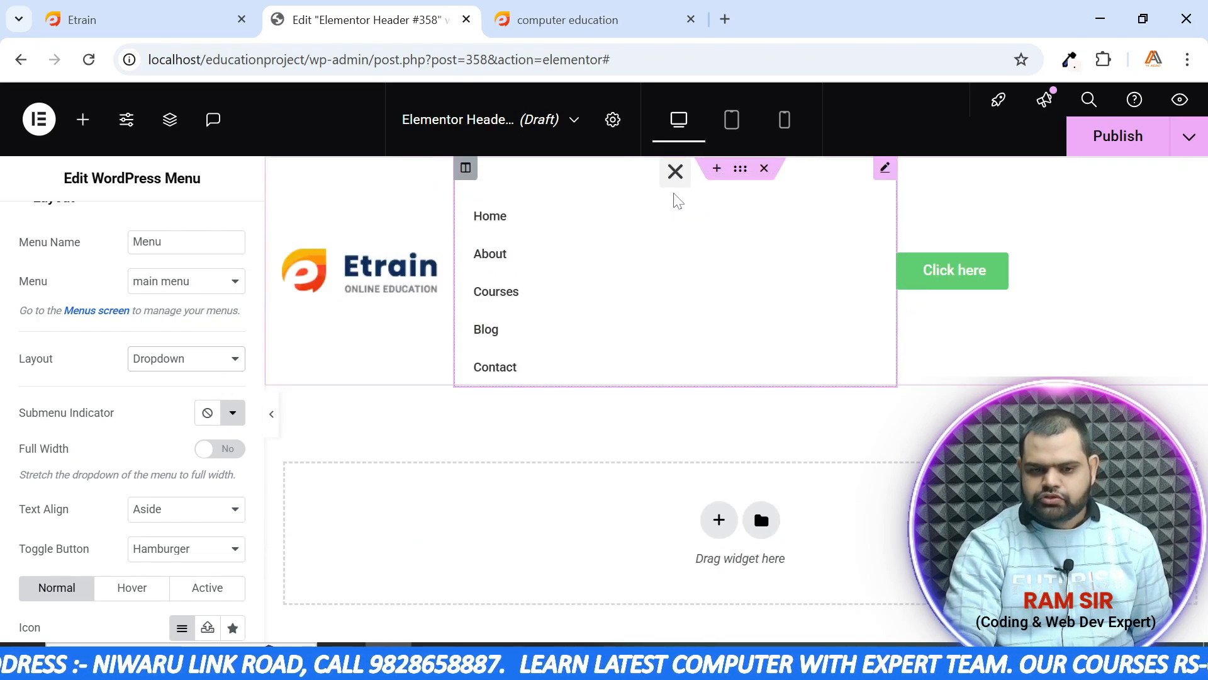
{"action": "left_click", "coordinate": [673, 181]}
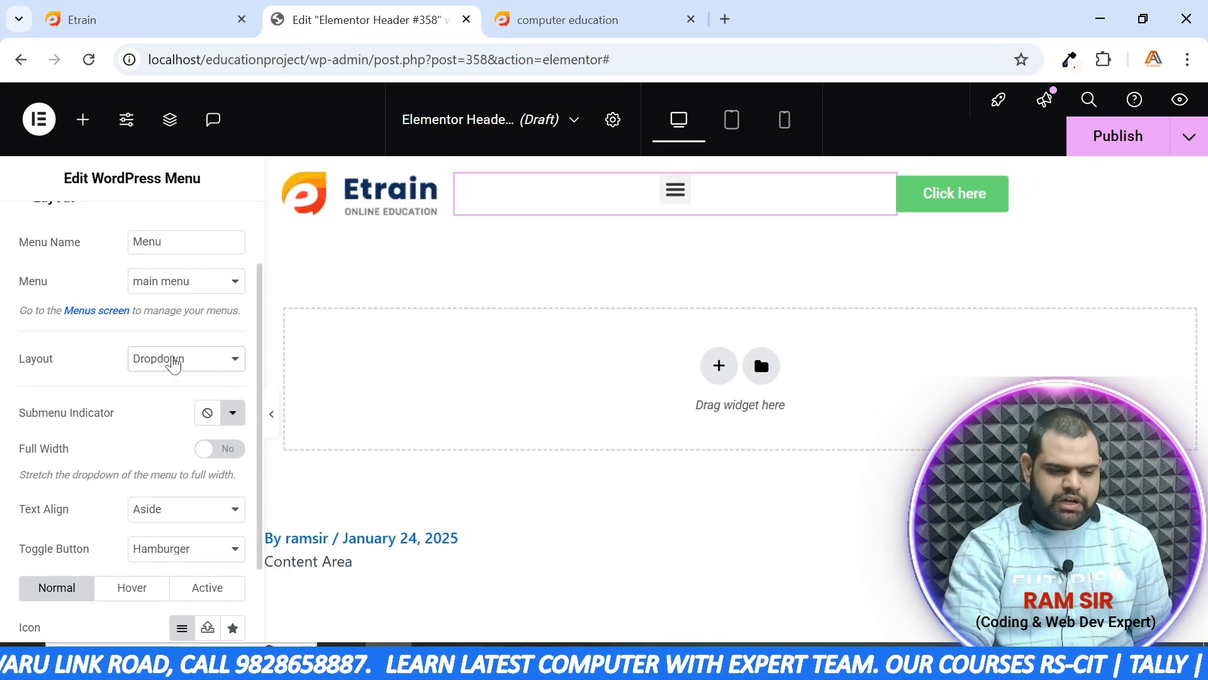
{"action": "left_click", "coordinate": [171, 360]}
{"action": "left_click", "coordinate": [171, 385]}
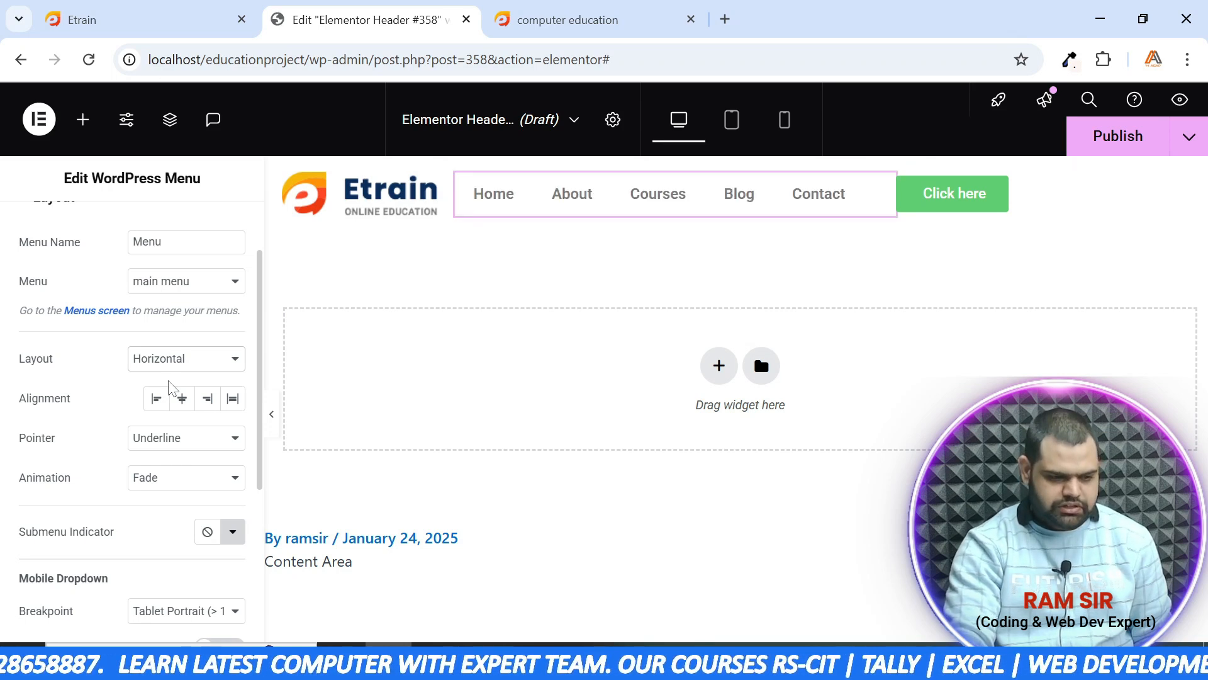
{"action": "scroll", "coordinate": [129, 387], "scroll_direction": "down", "scroll_amount": 2}
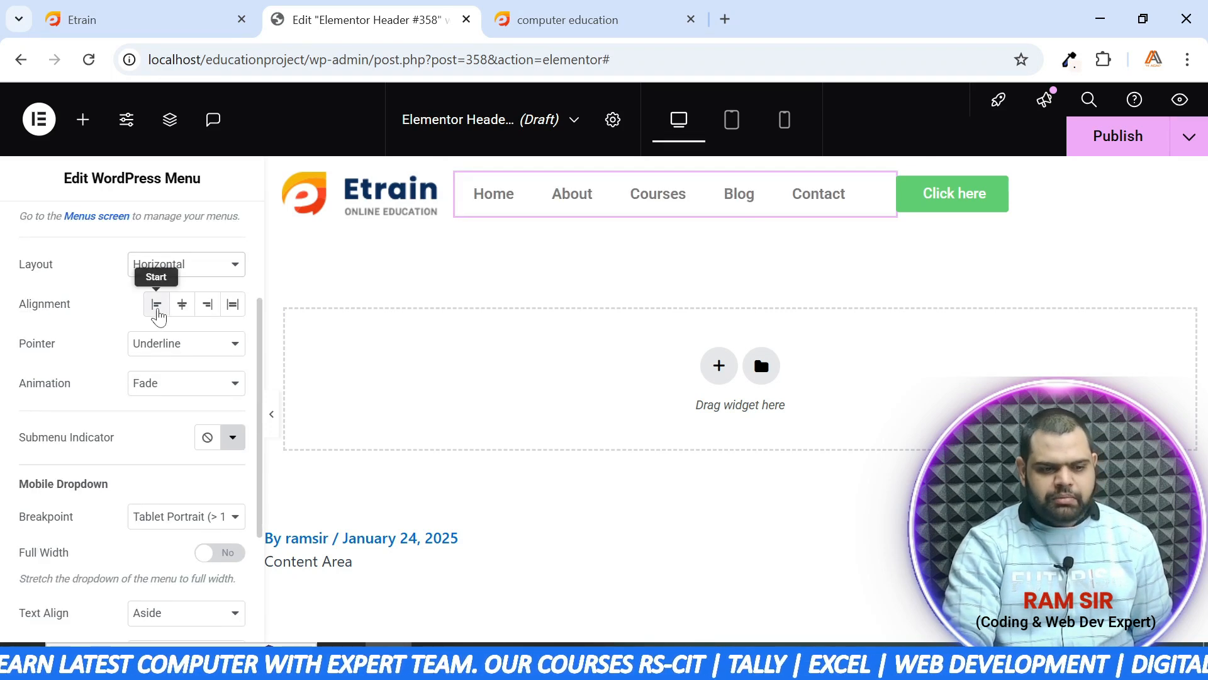
Try the menu widget's alignment options, set the alignment to End, and compare it with the Etrain reference page
{"action": "left_click", "coordinate": [183, 308]}
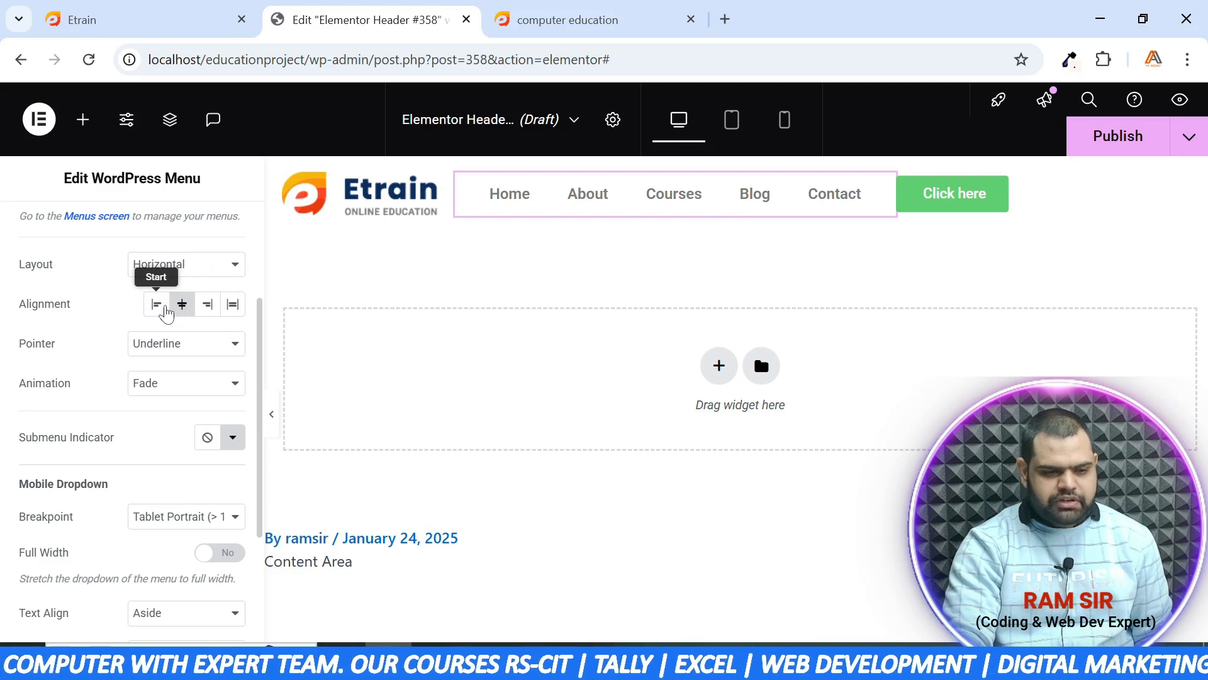
{"action": "left_click", "coordinate": [159, 307]}
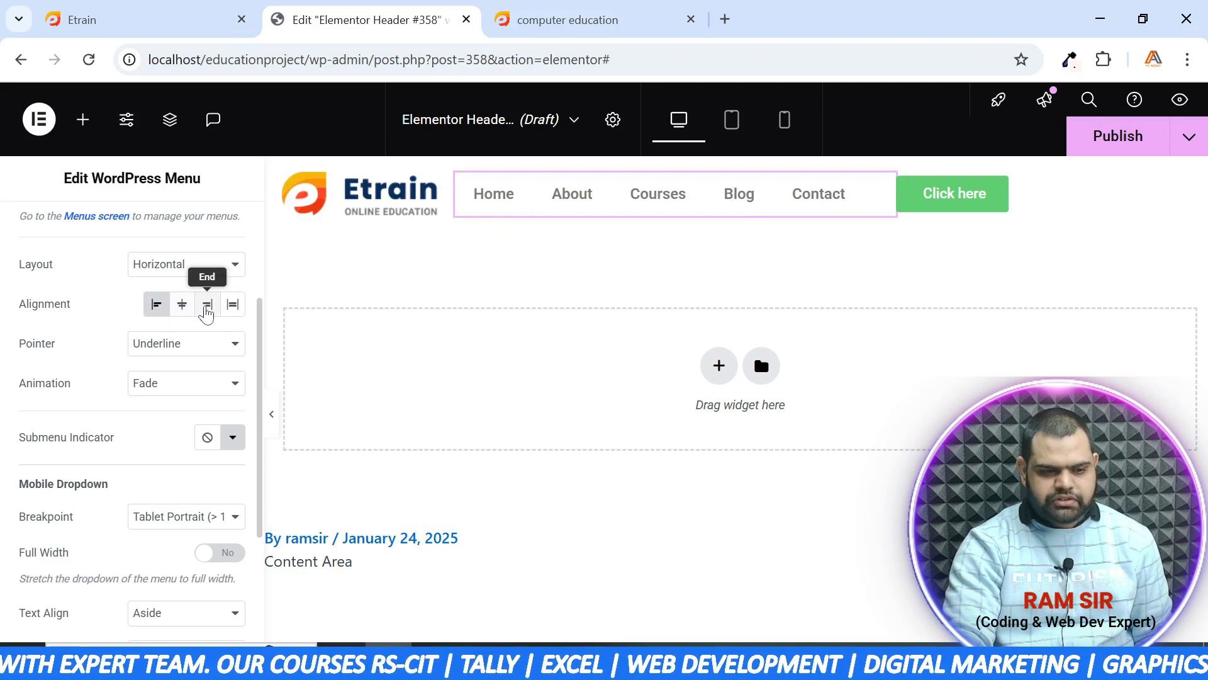
{"action": "left_click", "coordinate": [208, 305]}
{"action": "left_click", "coordinate": [230, 309]}
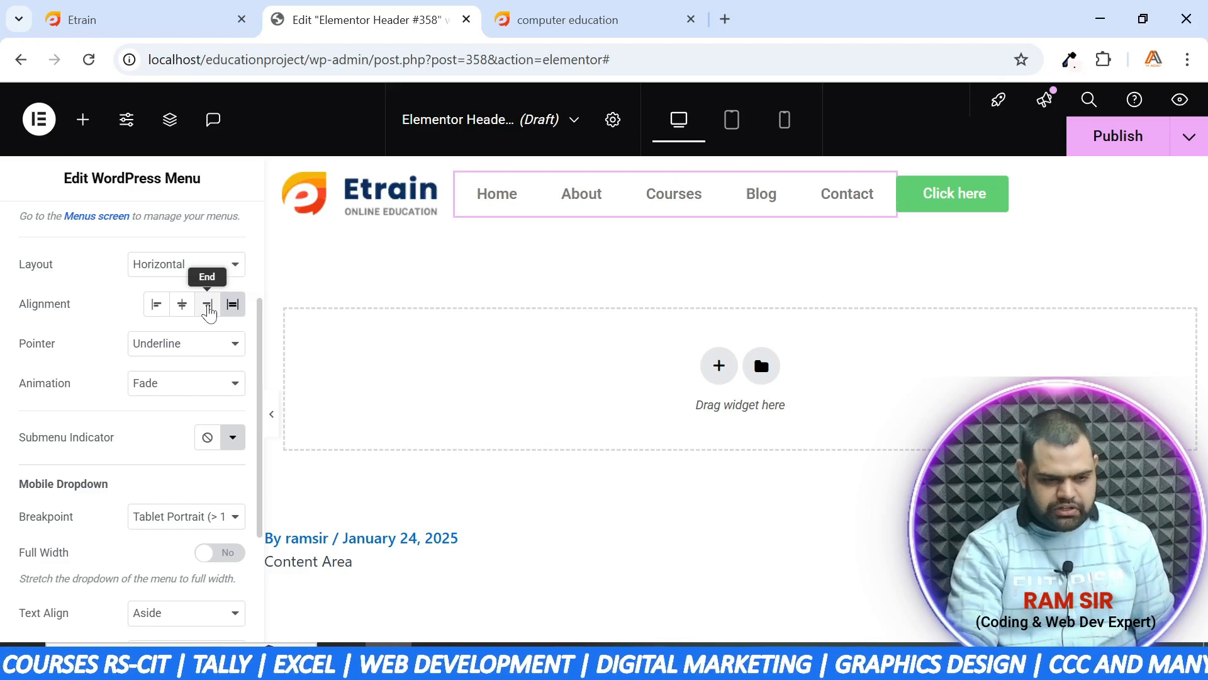
{"action": "left_click", "coordinate": [205, 311]}
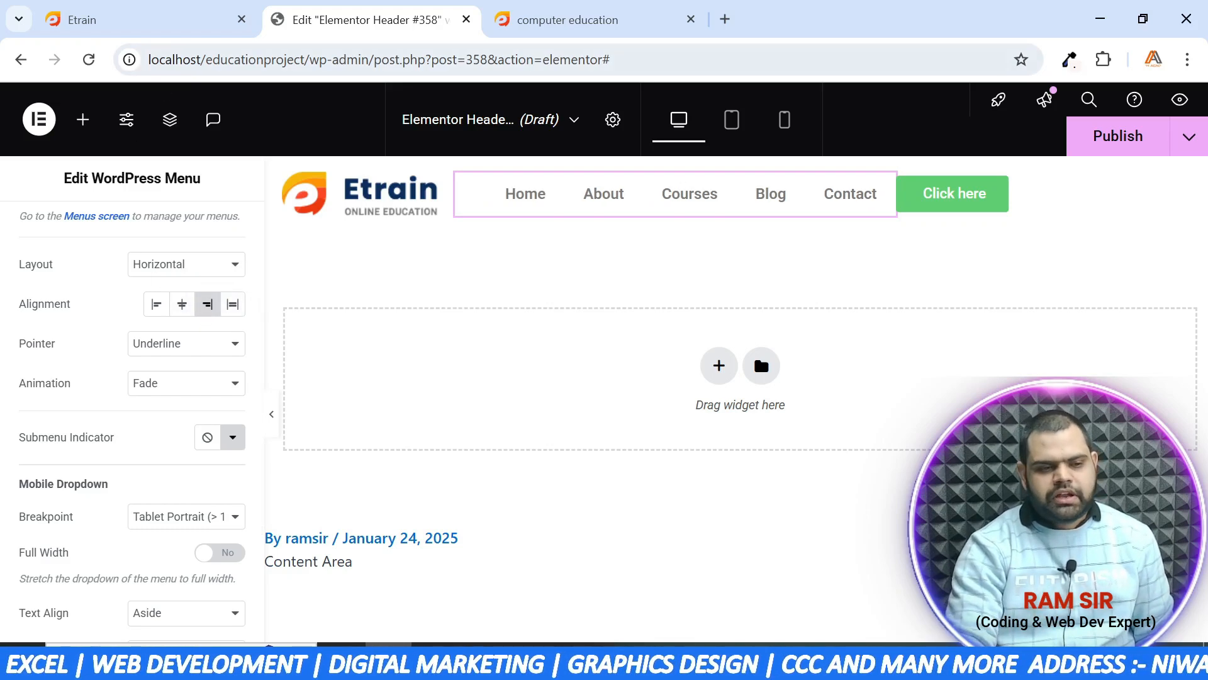
{"action": "left_click", "coordinate": [175, 30]}
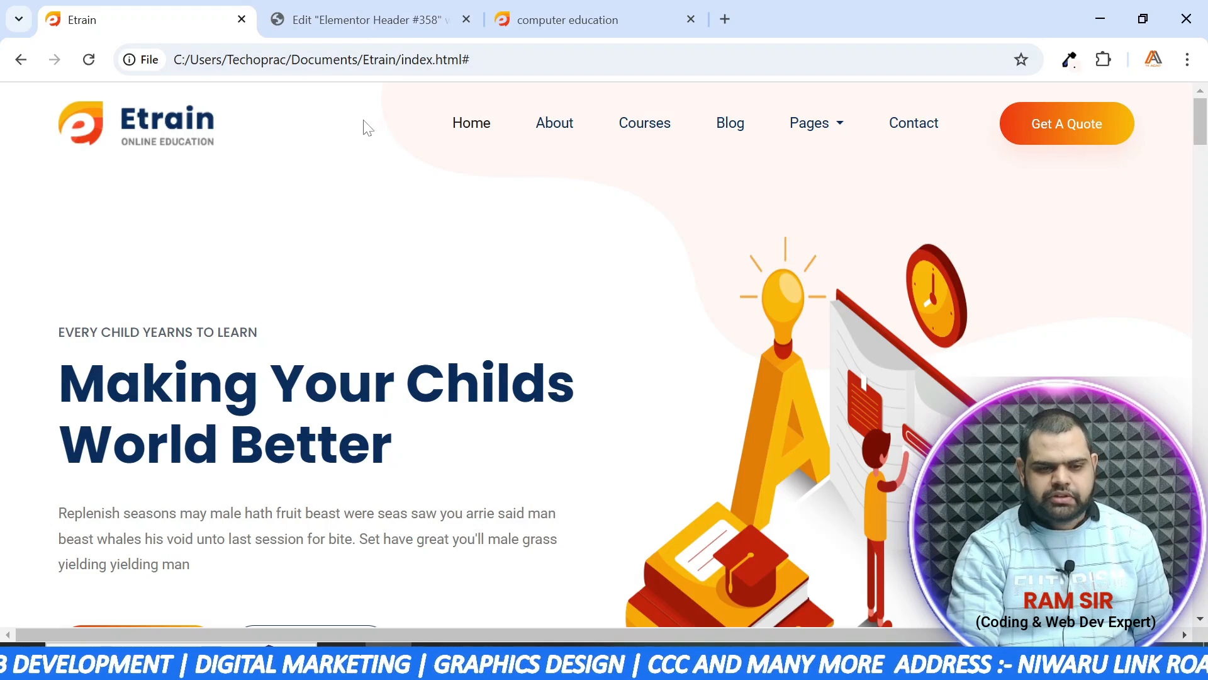
{"action": "left_click", "coordinate": [343, 21]}
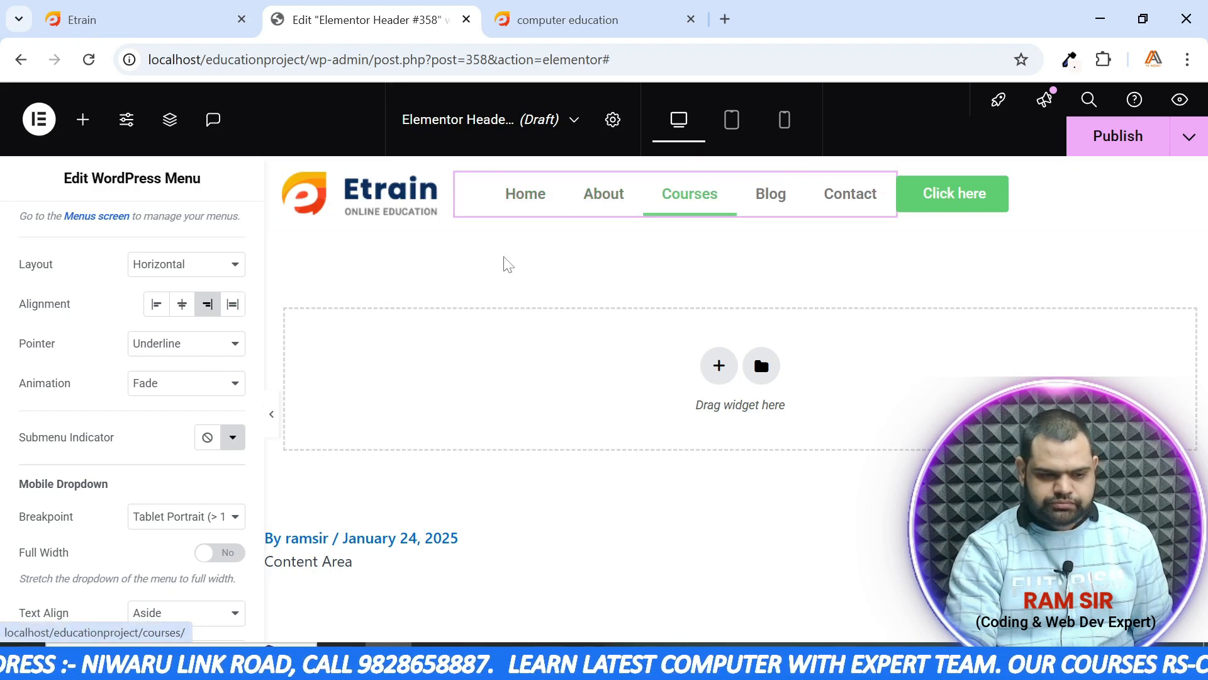
Try the Overline, Double Line, Framed and Background pointer styles on the menu items
{"action": "left_click", "coordinate": [195, 343]}
{"action": "left_click", "coordinate": [181, 412]}
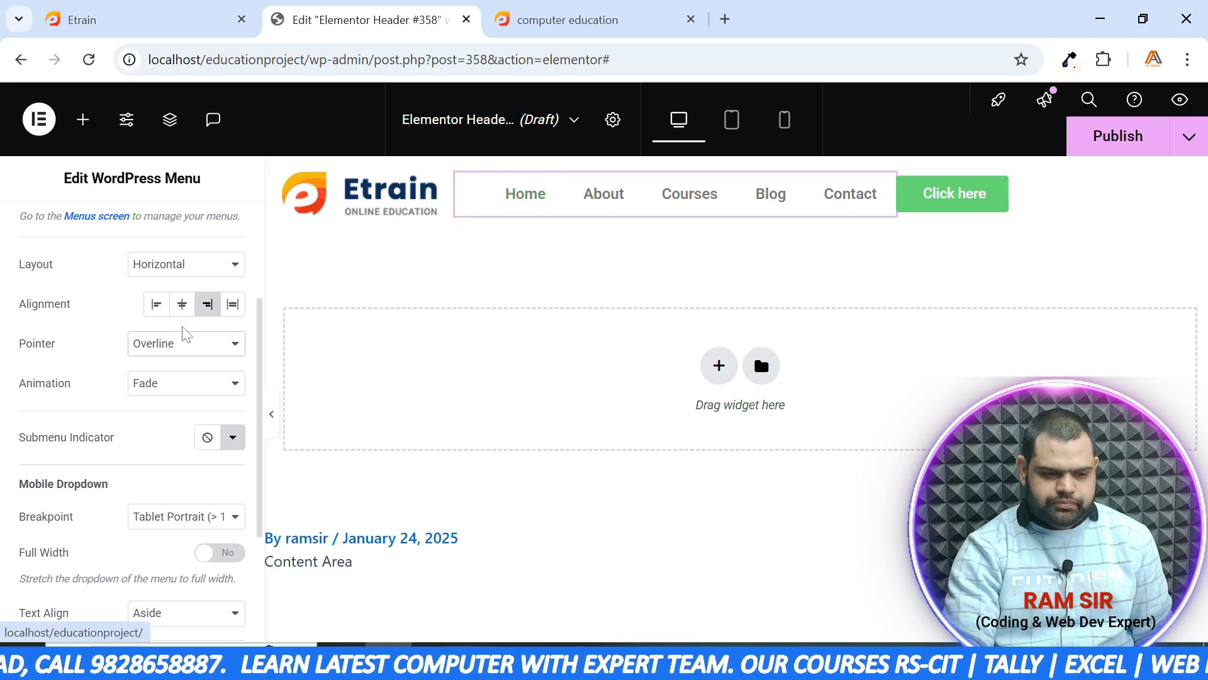
{"action": "left_click", "coordinate": [183, 343]}
{"action": "left_click", "coordinate": [165, 438]}
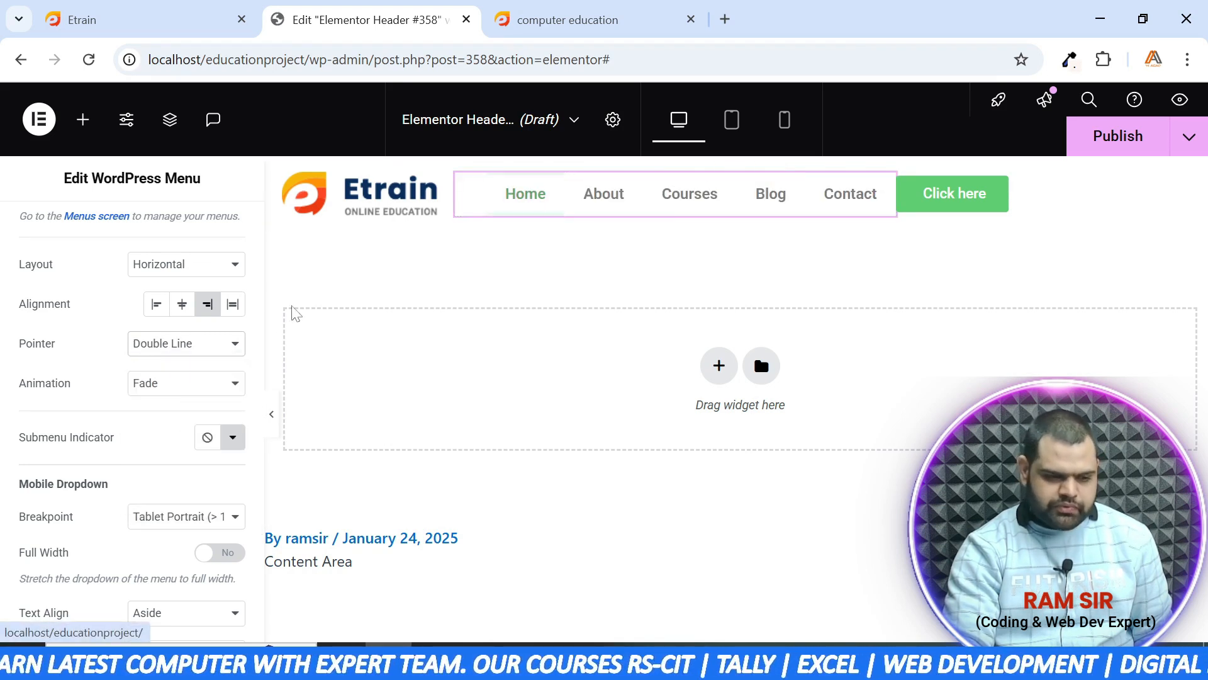
{"action": "left_click", "coordinate": [186, 343]}
{"action": "left_click", "coordinate": [178, 461]}
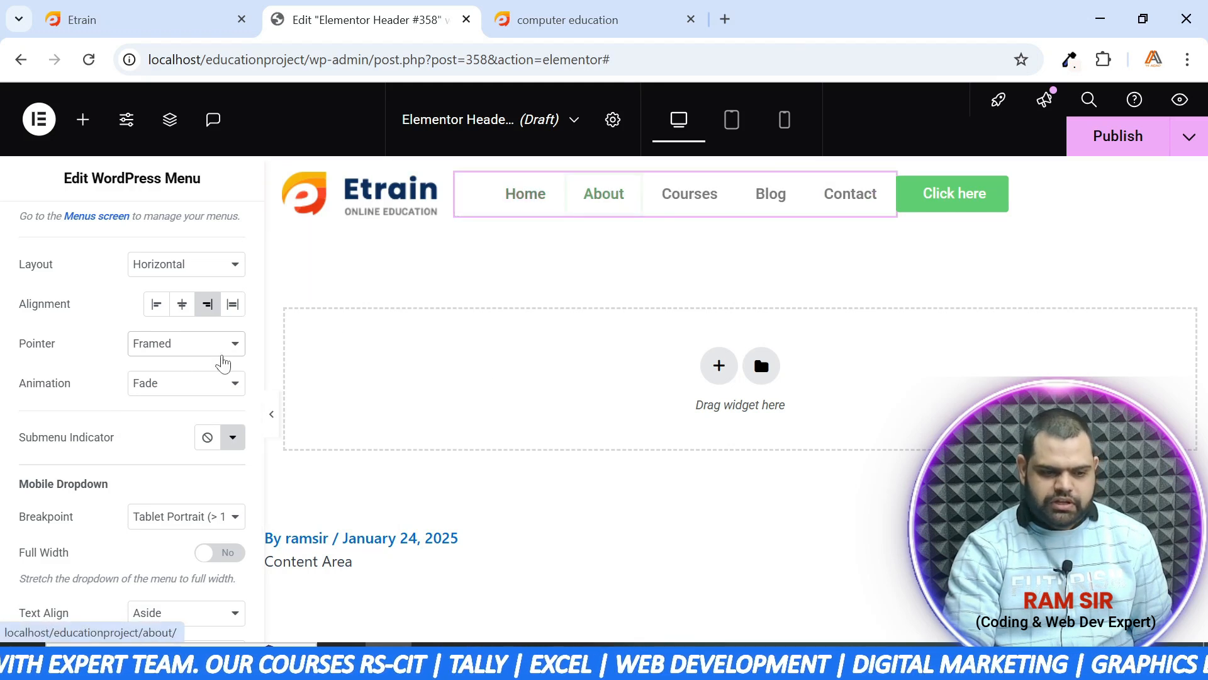
{"action": "left_click", "coordinate": [165, 346]}
{"action": "left_click", "coordinate": [164, 482]}
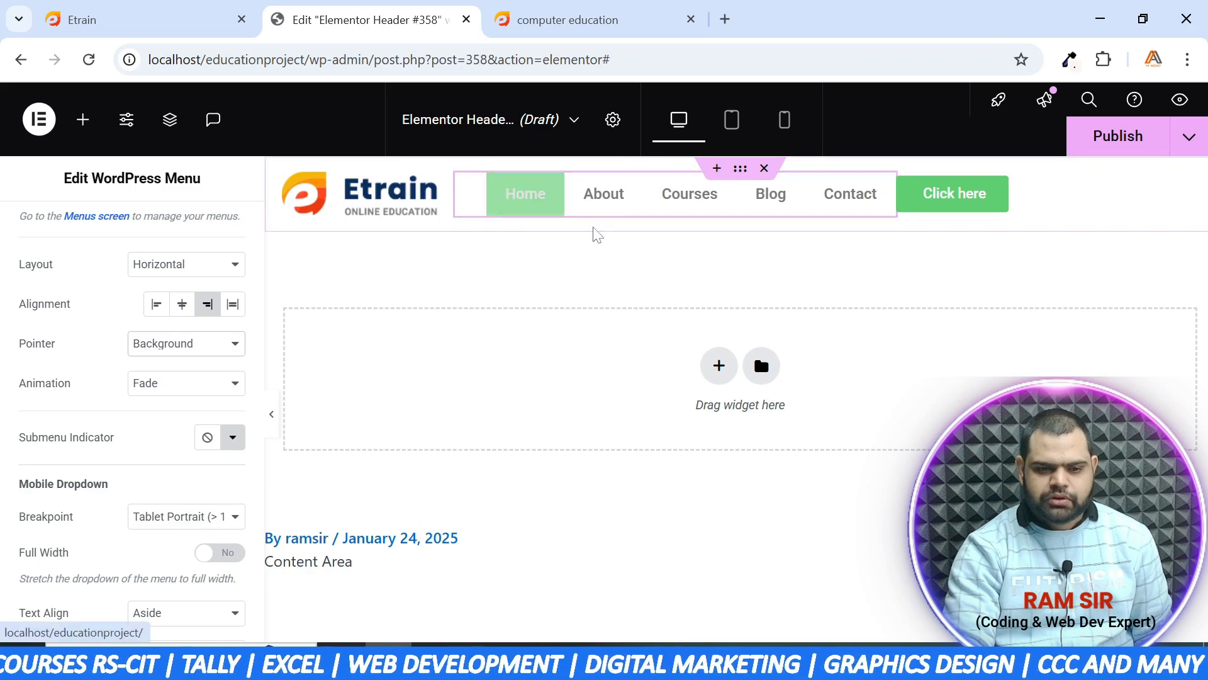
Set the menu's pointer style to None and compare the menu with the Etrain reference page
{"action": "left_click", "coordinate": [181, 345]}
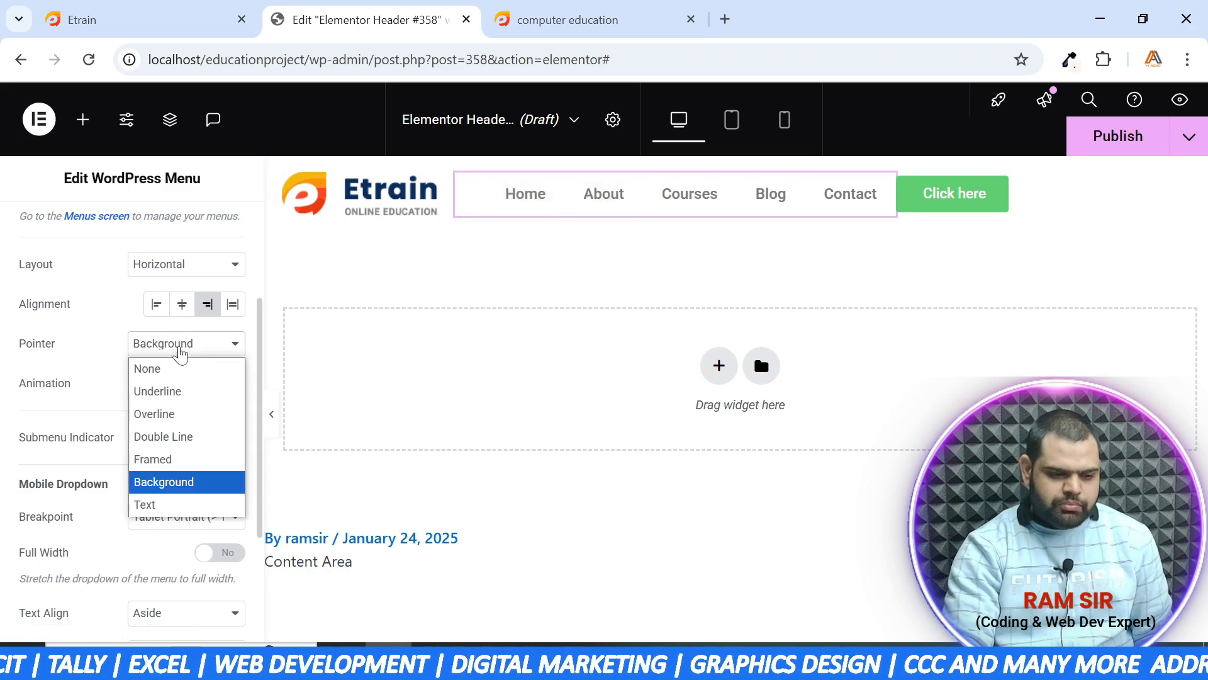
{"action": "left_click", "coordinate": [179, 368]}
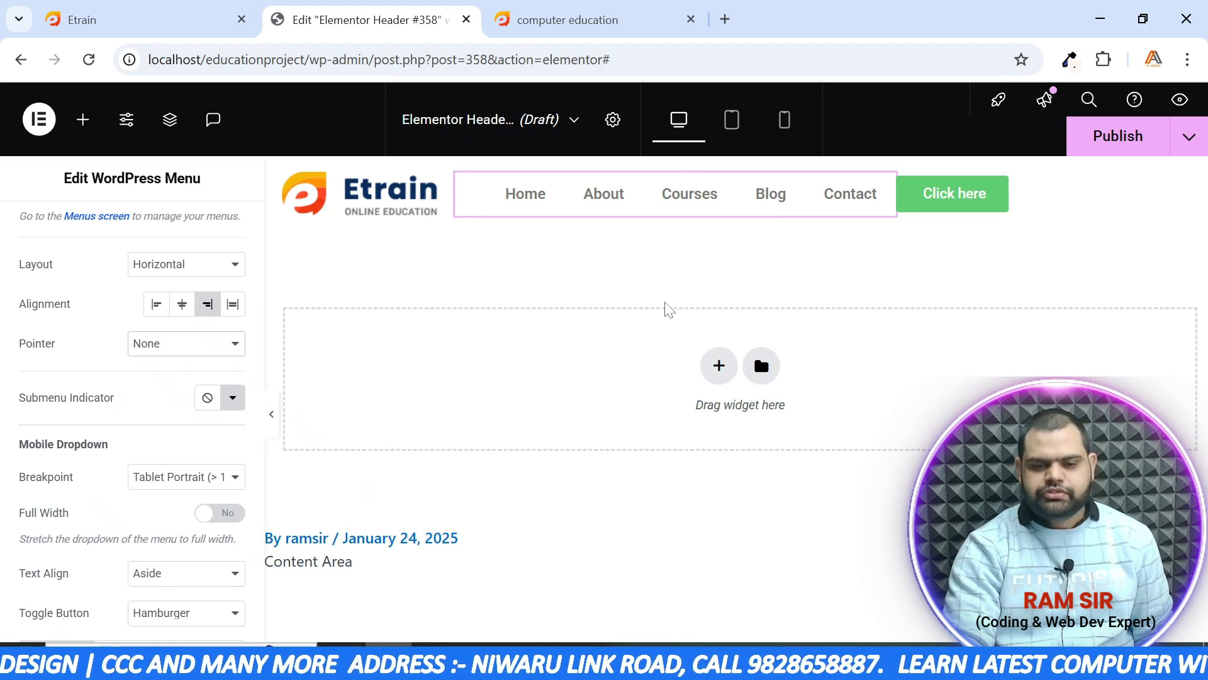
{"action": "left_click", "coordinate": [148, 21]}
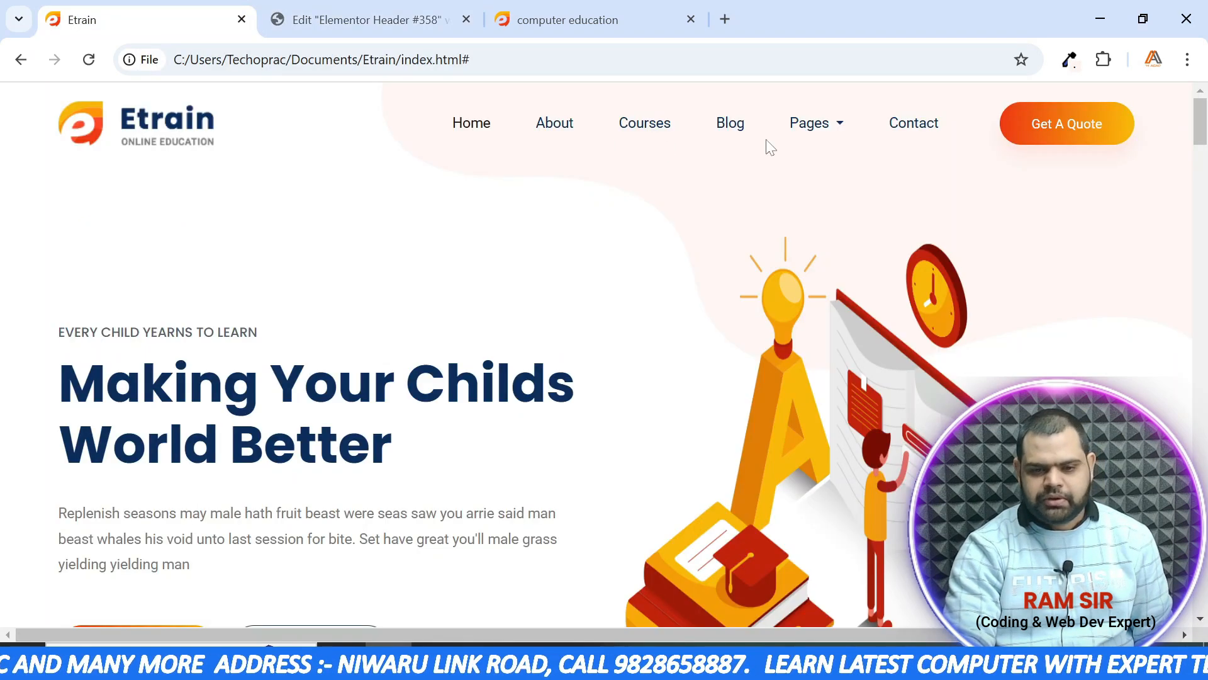
{"action": "left_click", "coordinate": [350, 21]}
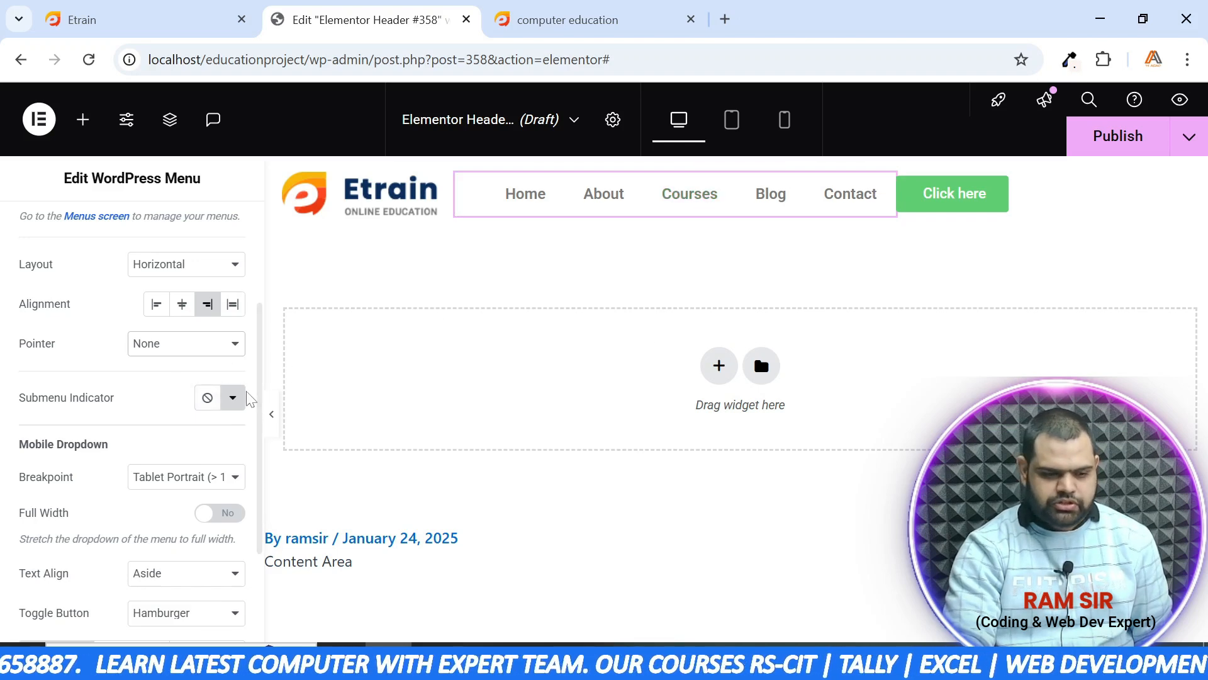
Browse the icon library for the submenu indicator, keep the current icon, and review the menu's mobile dropdown settings
{"action": "left_click", "coordinate": [233, 401]}
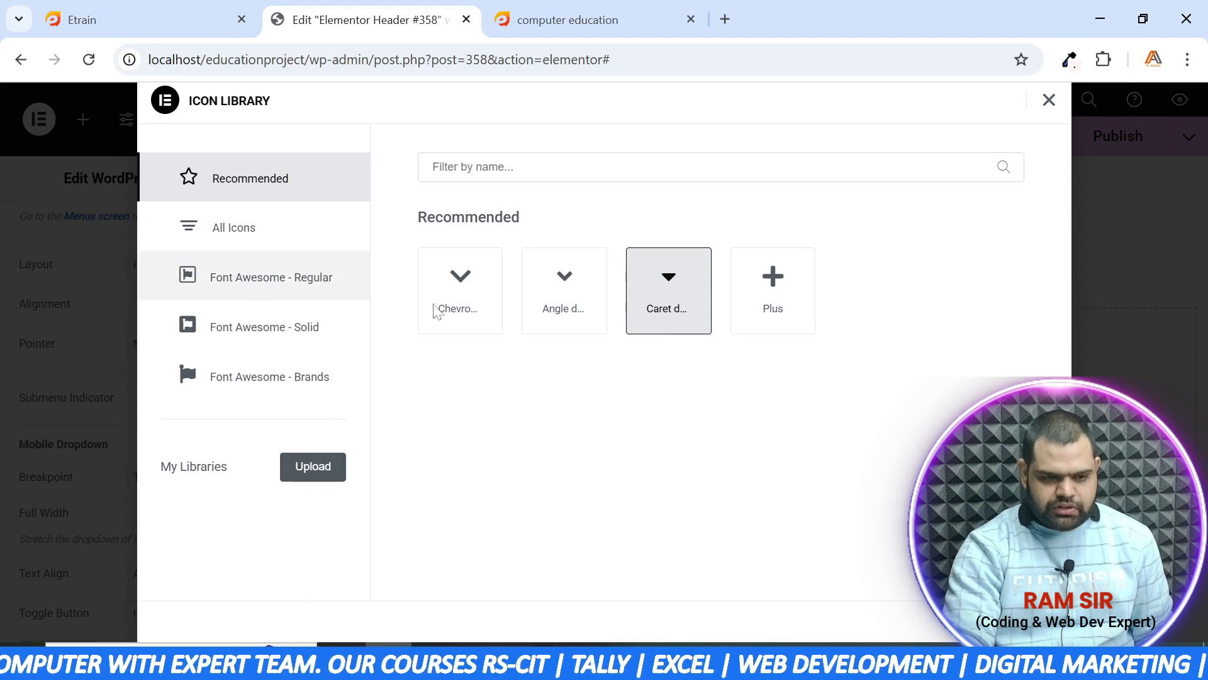
{"action": "left_click", "coordinate": [291, 242]}
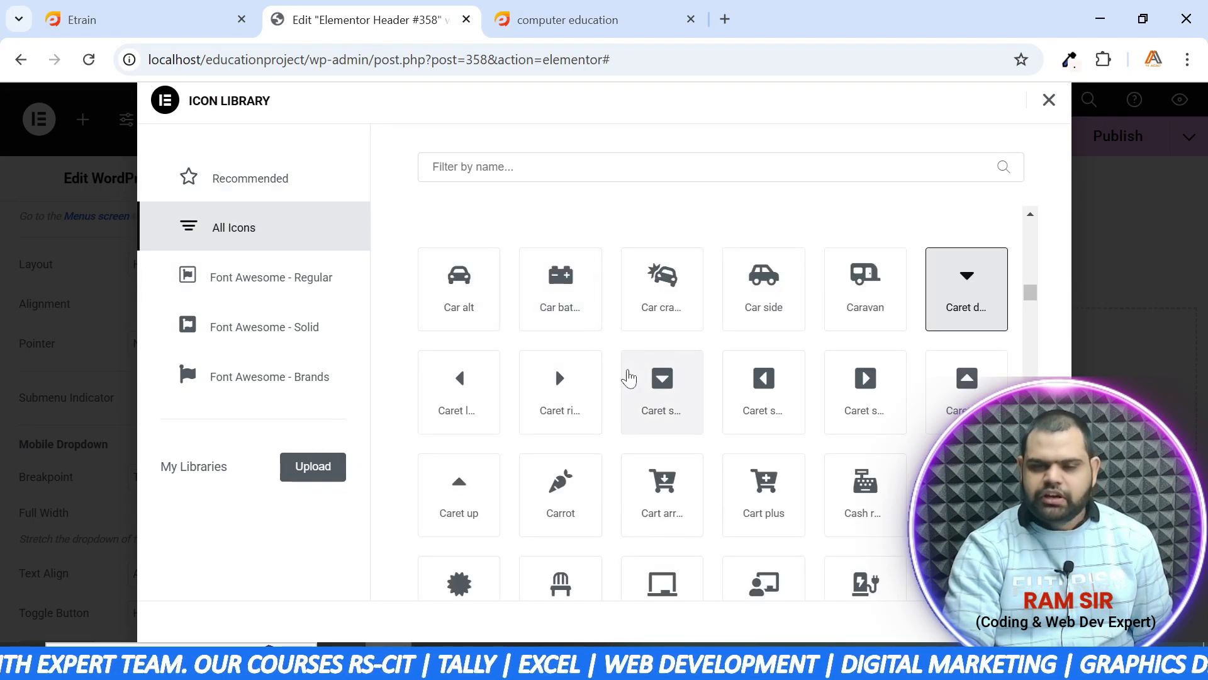
{"action": "left_click", "coordinate": [1049, 100]}
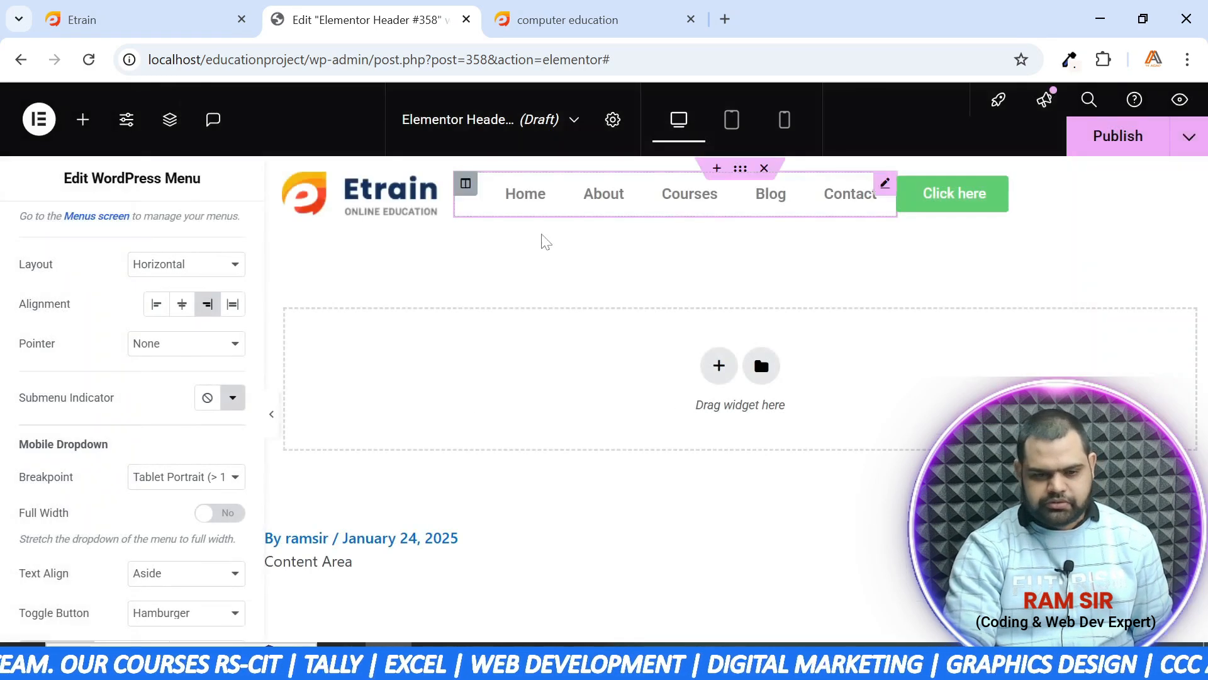
{"action": "scroll", "coordinate": [170, 410], "scroll_direction": "down", "scroll_amount": 3}
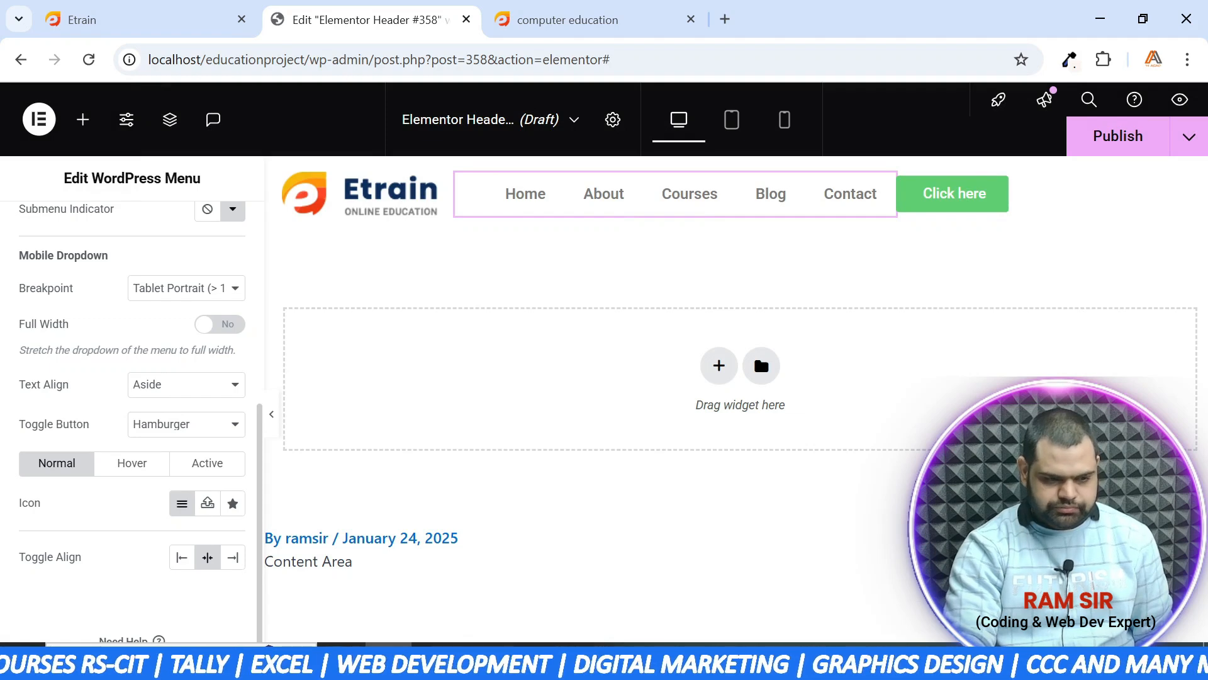
{"action": "scroll", "coordinate": [93, 291], "scroll_direction": "up", "scroll_amount": 3}
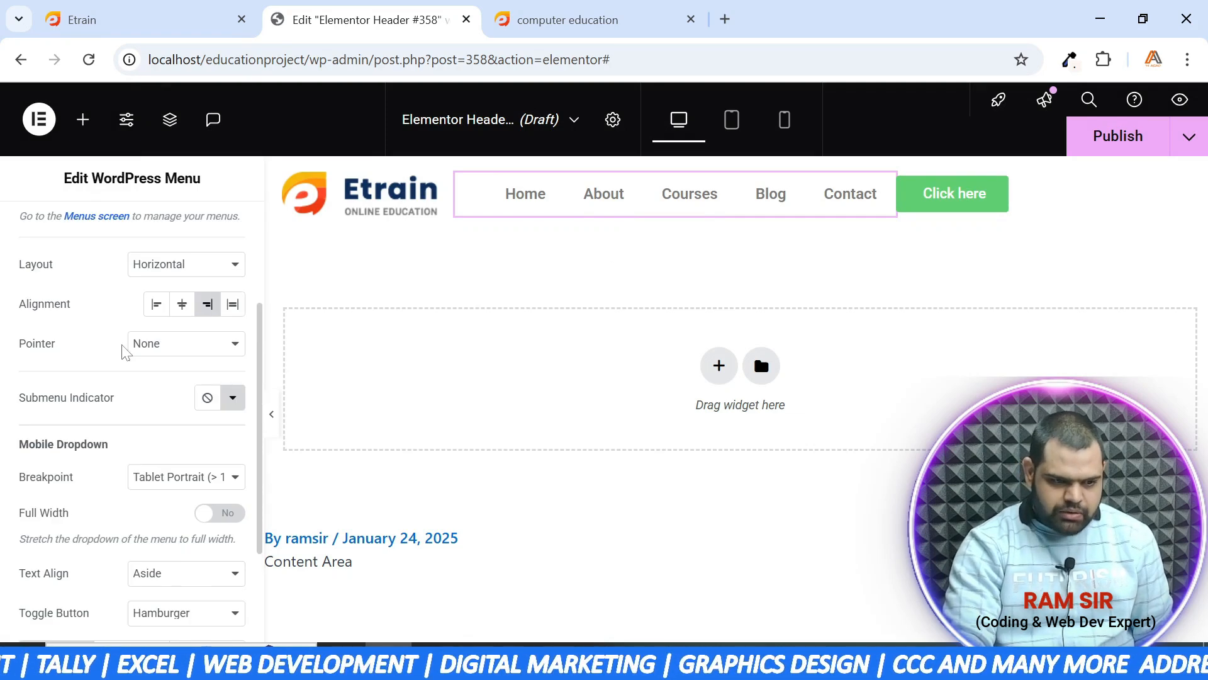
{"action": "scroll", "coordinate": [92, 383], "scroll_direction": "down", "scroll_amount": 3}
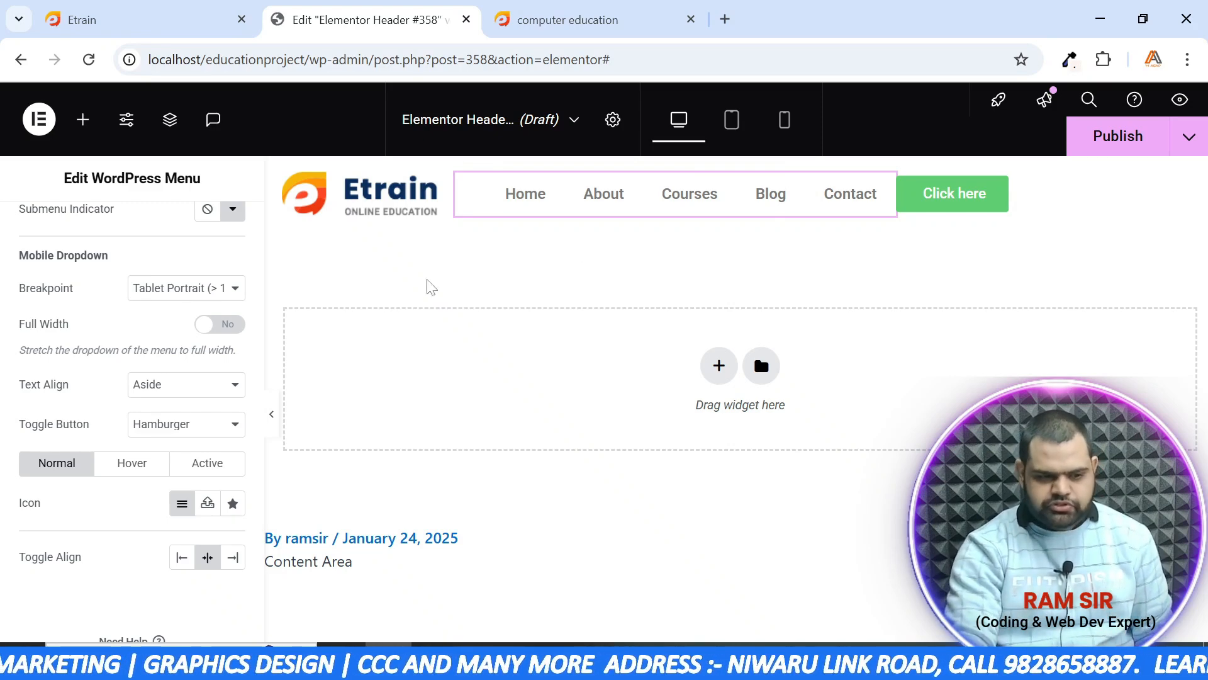
{"action": "scroll", "coordinate": [62, 324], "scroll_direction": "up", "scroll_amount": 2}
{"action": "scroll", "coordinate": [65, 333], "scroll_direction": "down", "scroll_amount": 2}
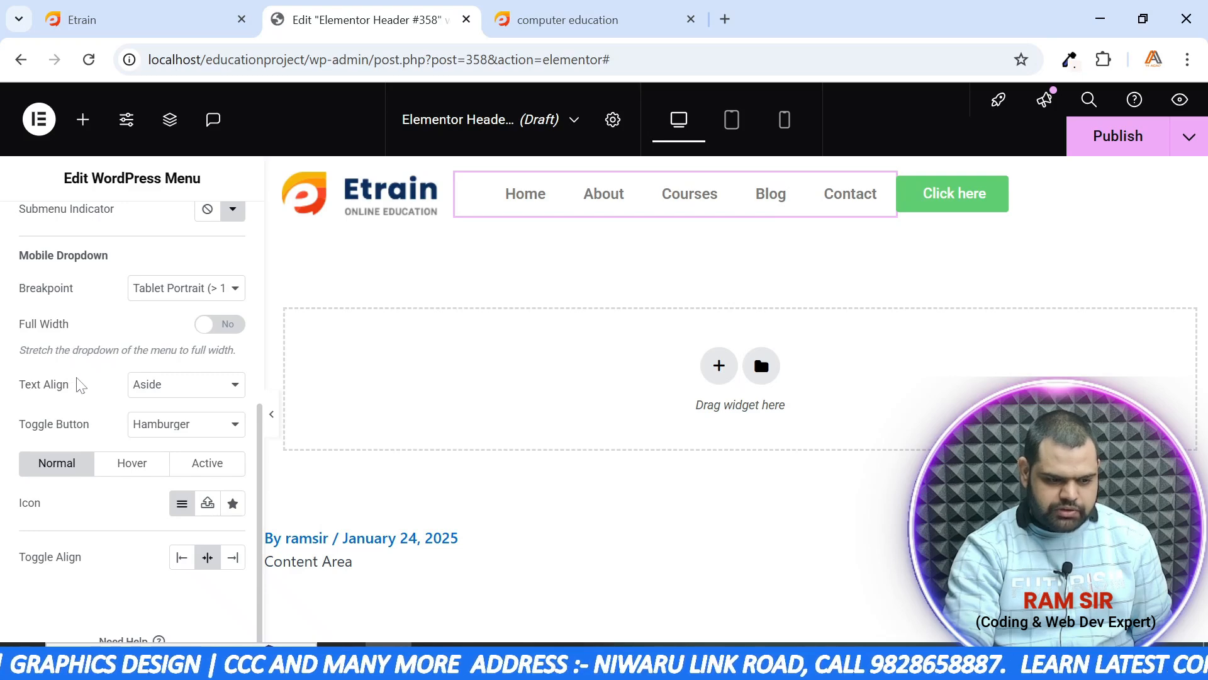
{"action": "scroll", "coordinate": [76, 385], "scroll_direction": "up", "scroll_amount": 5}
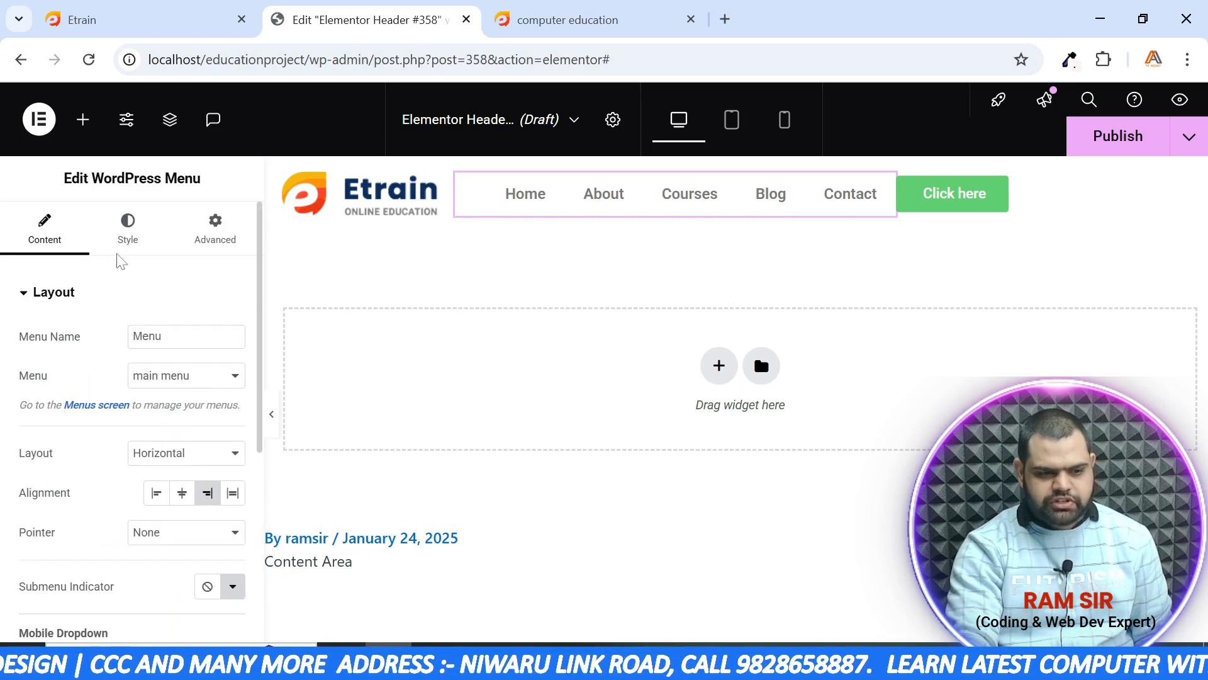
Look over the menu widget's style sections and preview the header in mobile view, returning to desktop view
{"action": "left_click", "coordinate": [127, 228]}
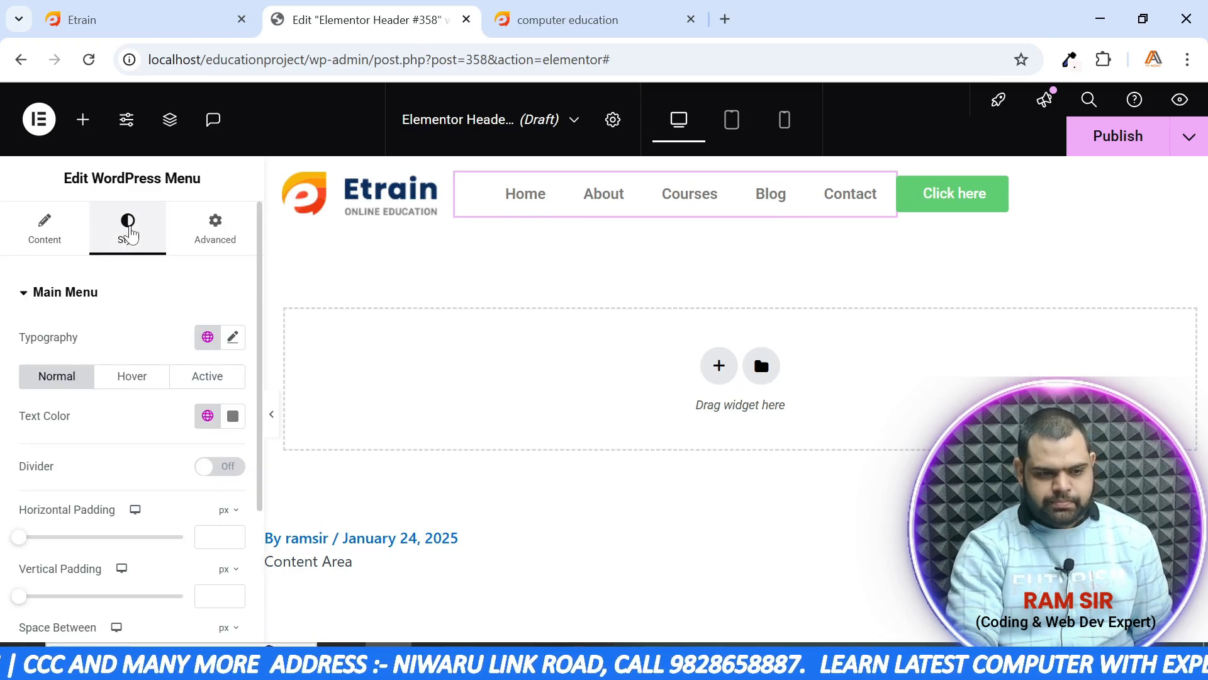
{"action": "left_click", "coordinate": [27, 304]}
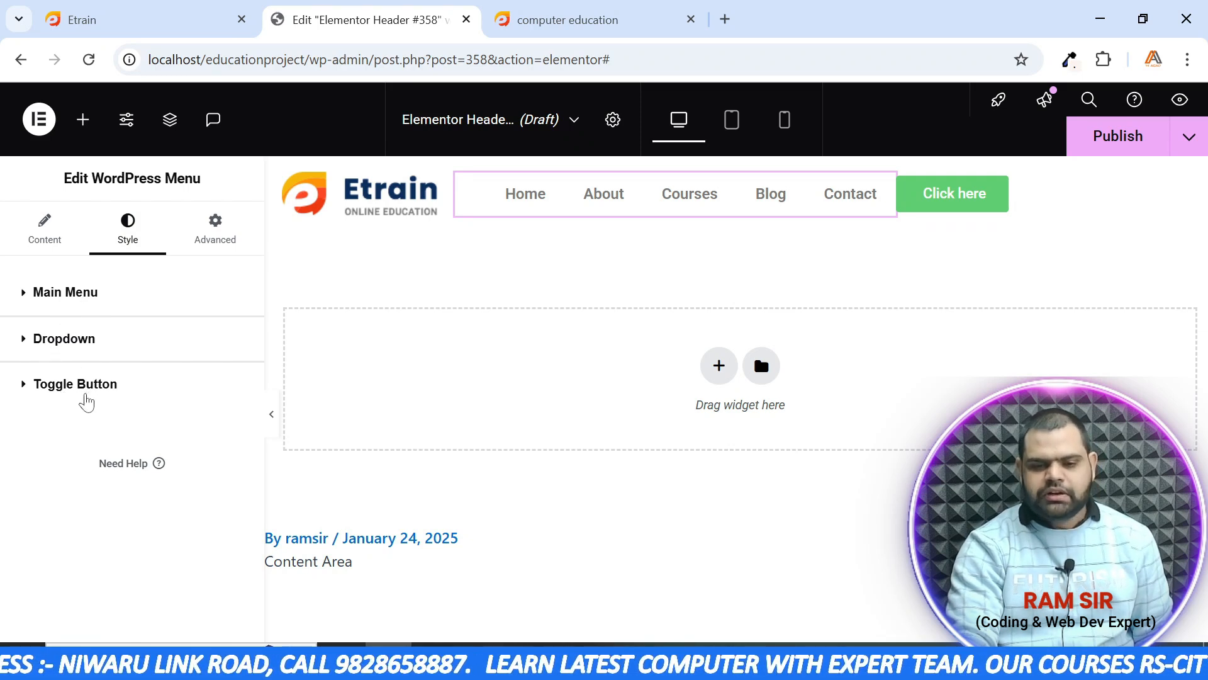
{"action": "left_click", "coordinate": [783, 123]}
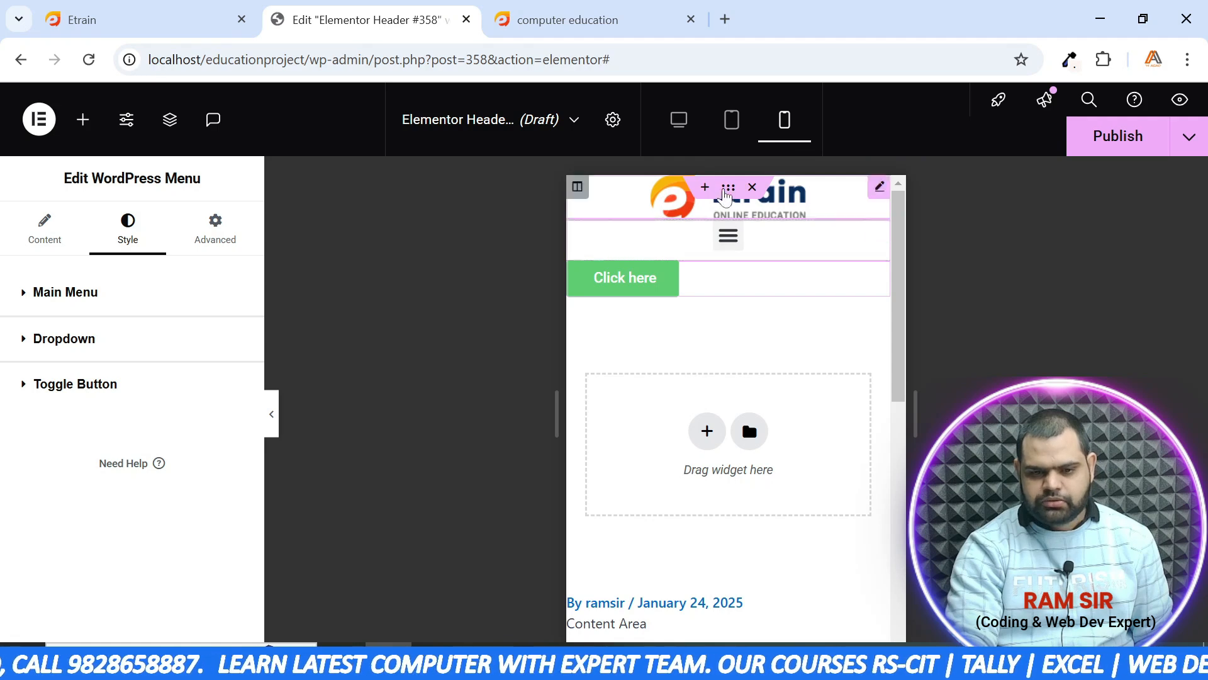
{"action": "left_click", "coordinate": [679, 119]}
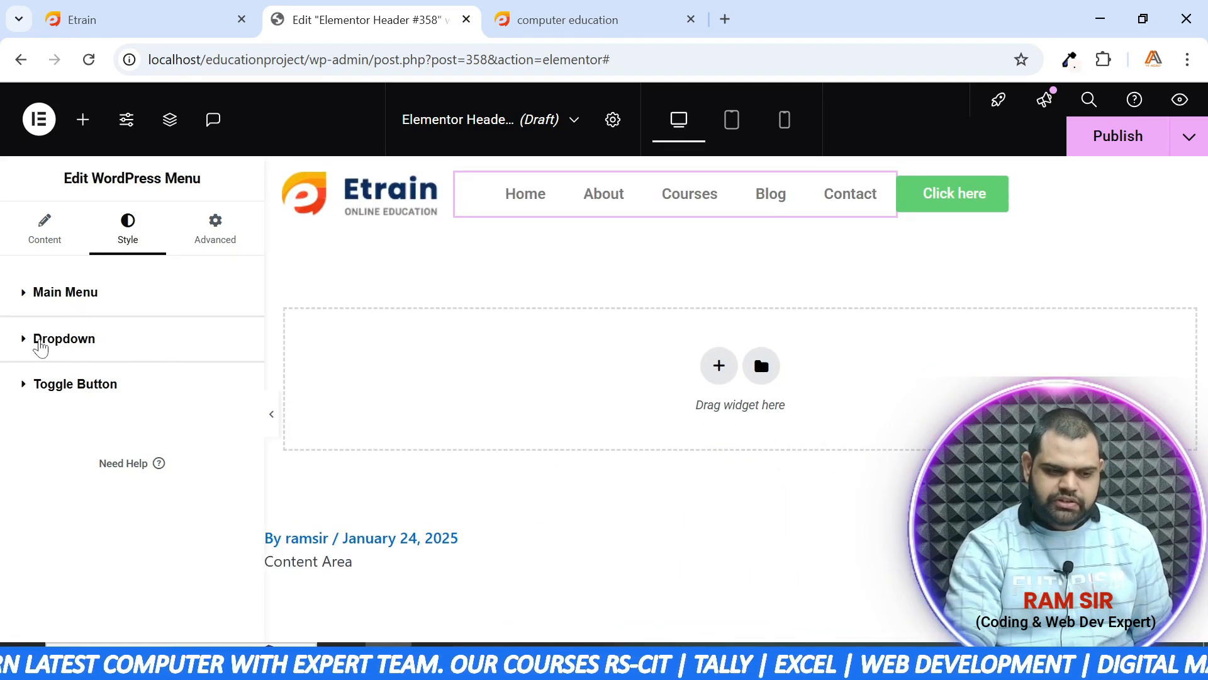
Set the main menu's typography to a size of 14 px and a weight of 500 (Medium)
{"action": "left_click", "coordinate": [40, 300]}
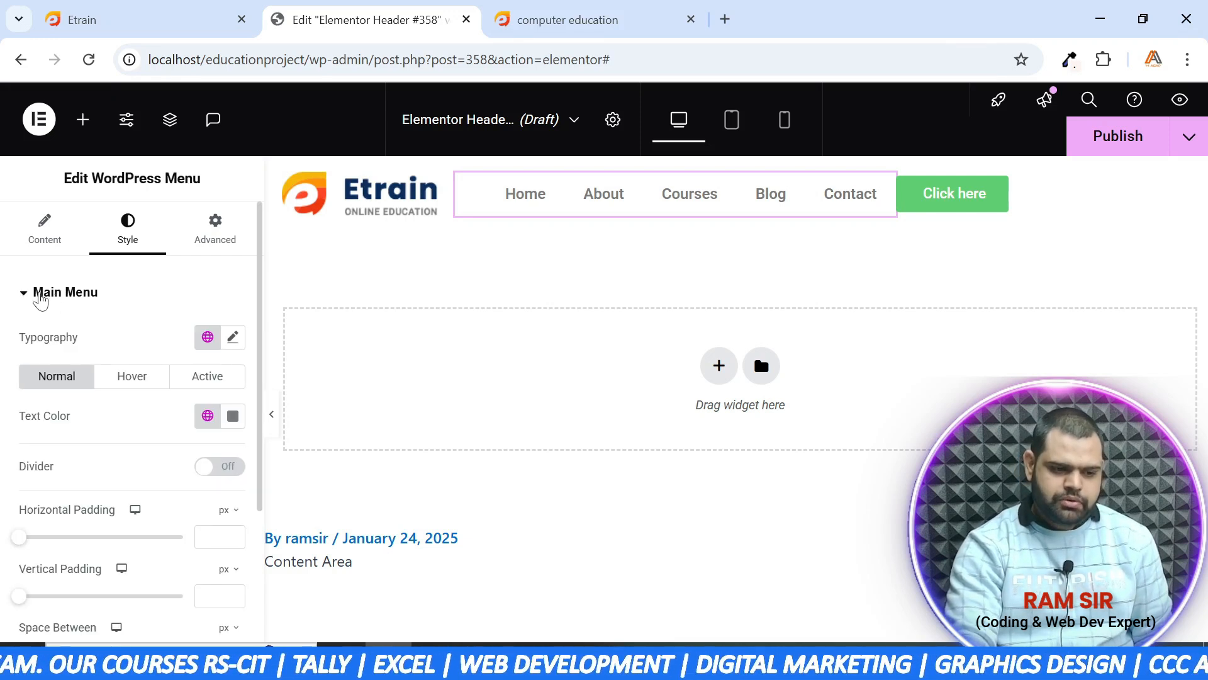
{"action": "left_click", "coordinate": [234, 341]}
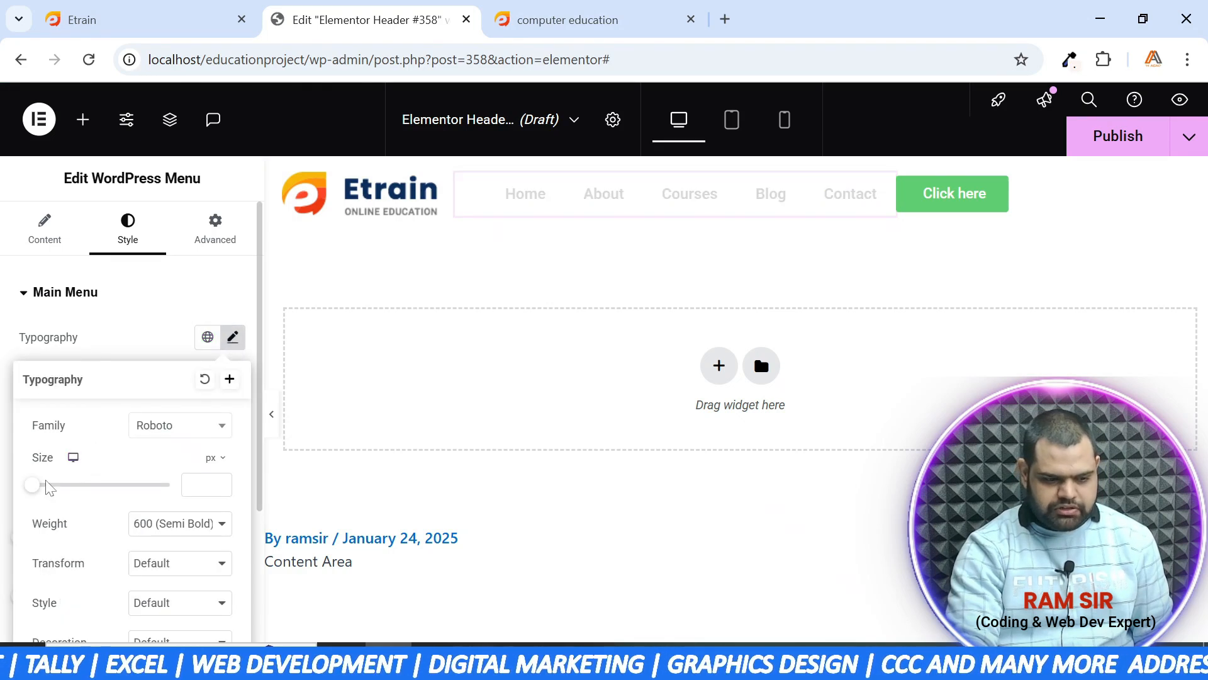
{"action": "left_click_drag", "start_coordinate": [33, 495], "coordinate": [42, 495]}
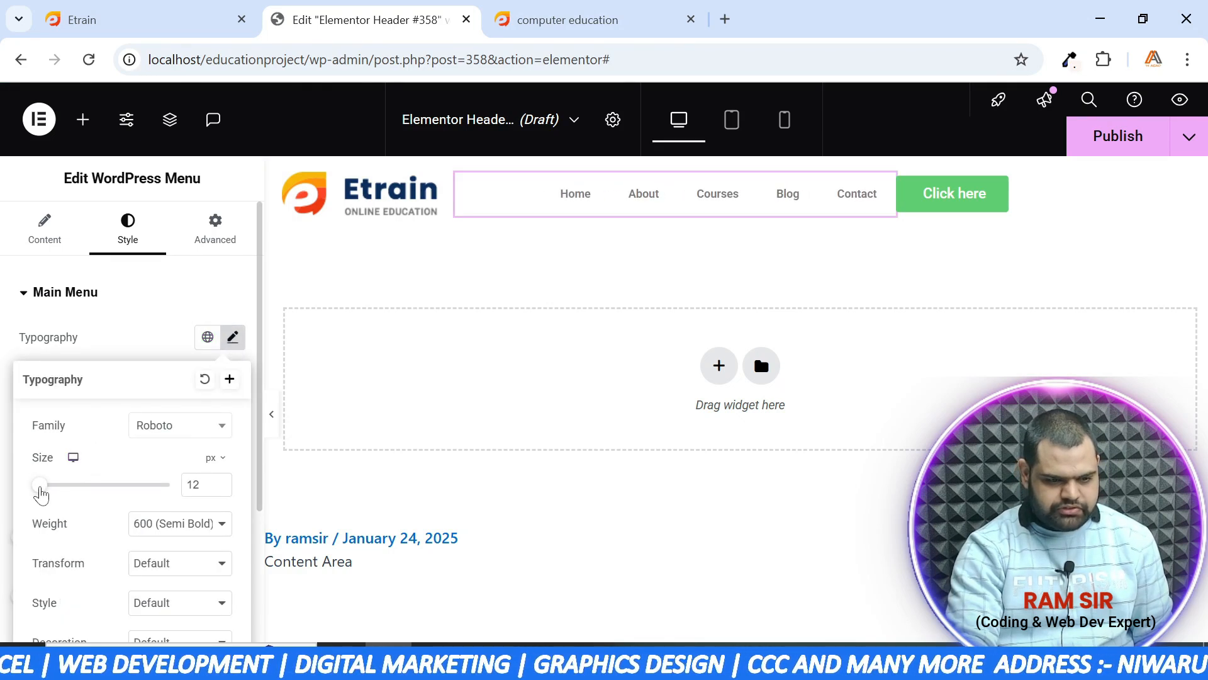
{"action": "left_click", "coordinate": [219, 483]}
{"action": "left_click", "coordinate": [220, 483]}
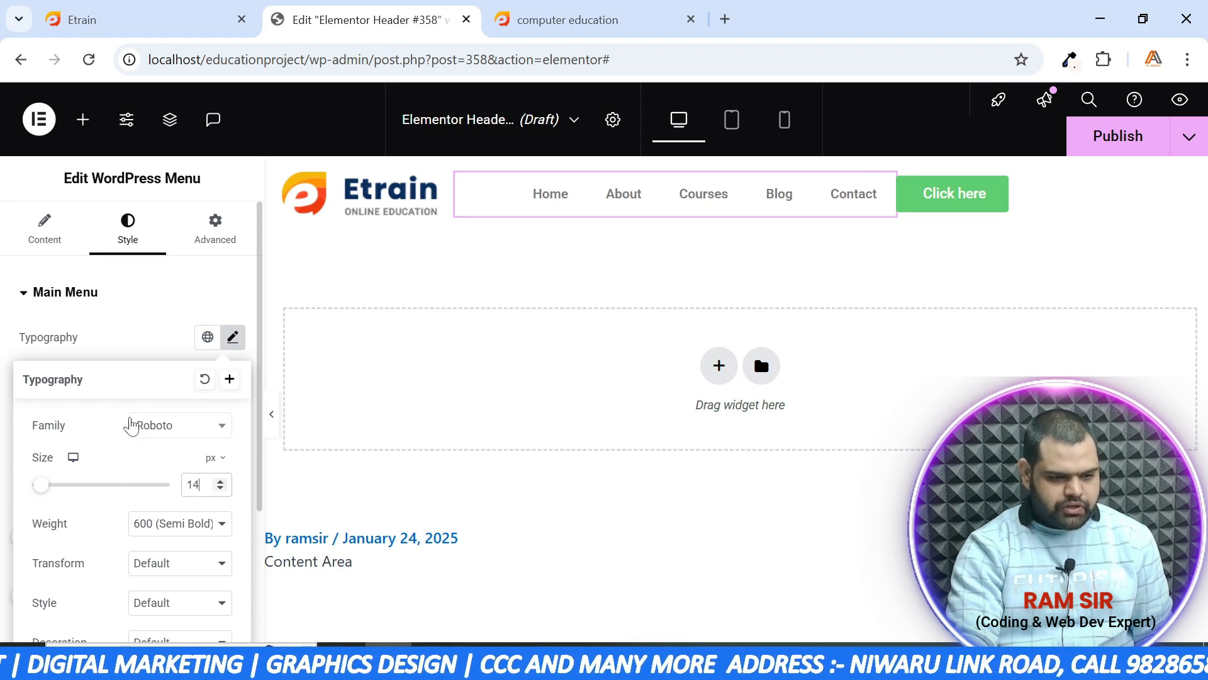
{"action": "left_click", "coordinate": [163, 527]}
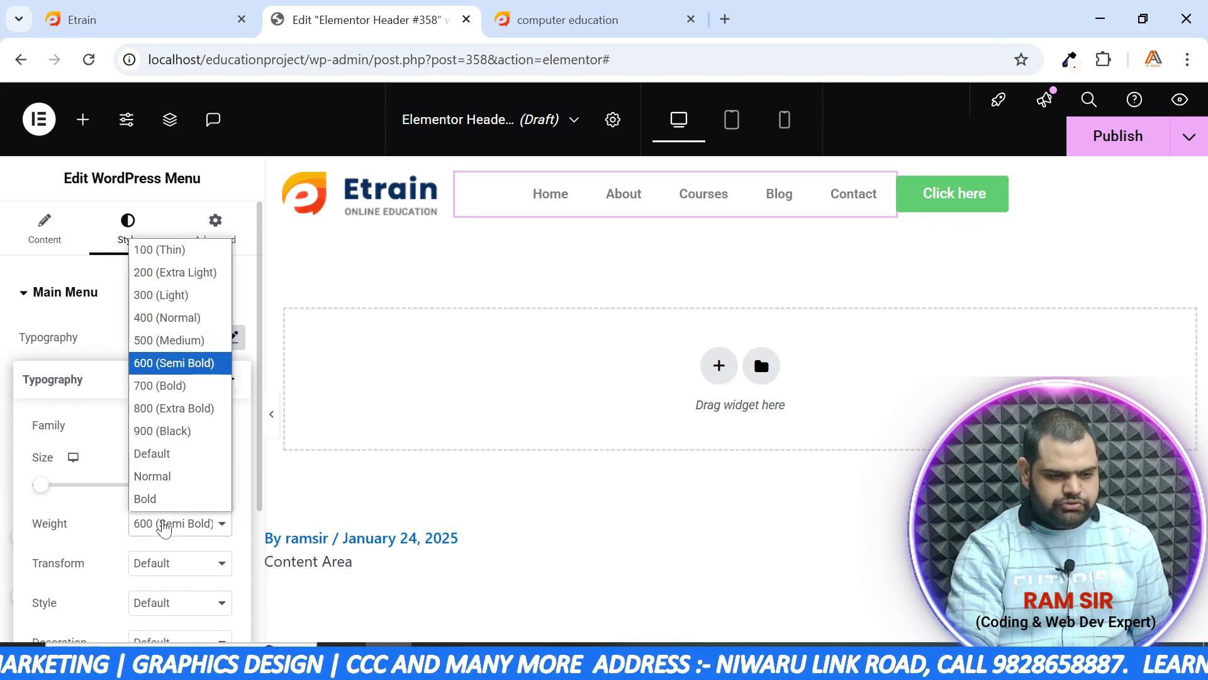
{"action": "left_click", "coordinate": [171, 342]}
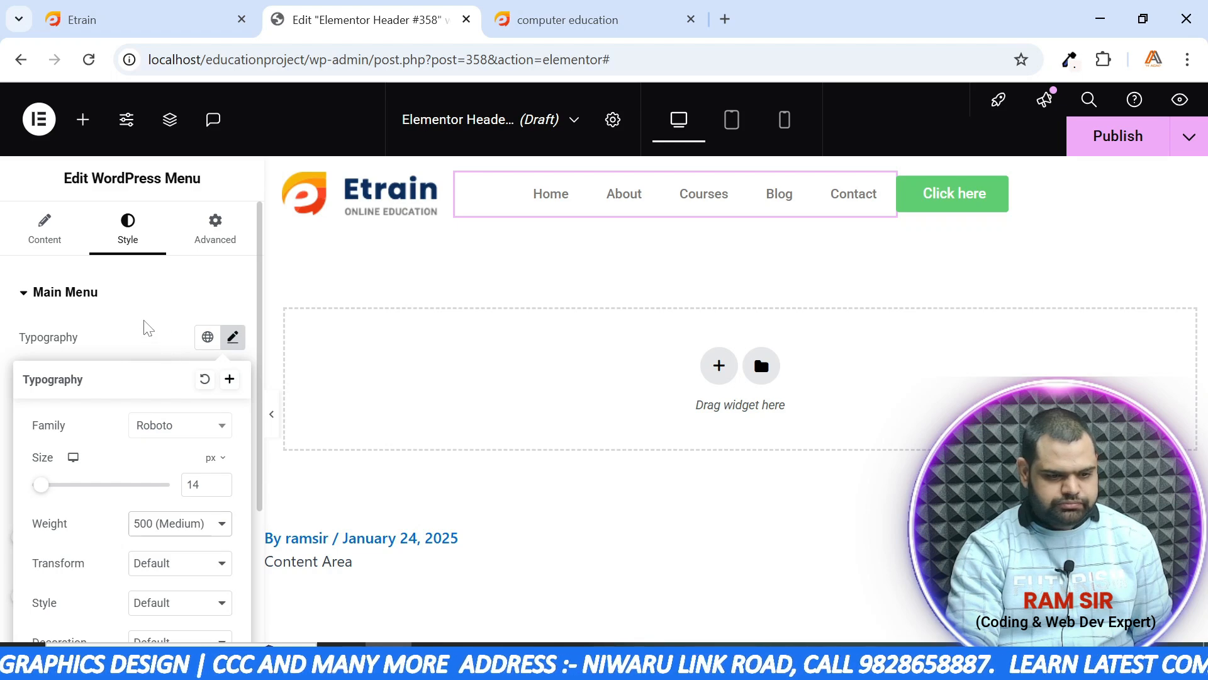
{"action": "left_click", "coordinate": [145, 338]}
Check the menu text color on the Etrain reference page and set the main menu's normal text color to dark navy #09034B
{"action": "scroll", "coordinate": [169, 342], "scroll_direction": "down", "scroll_amount": 2}
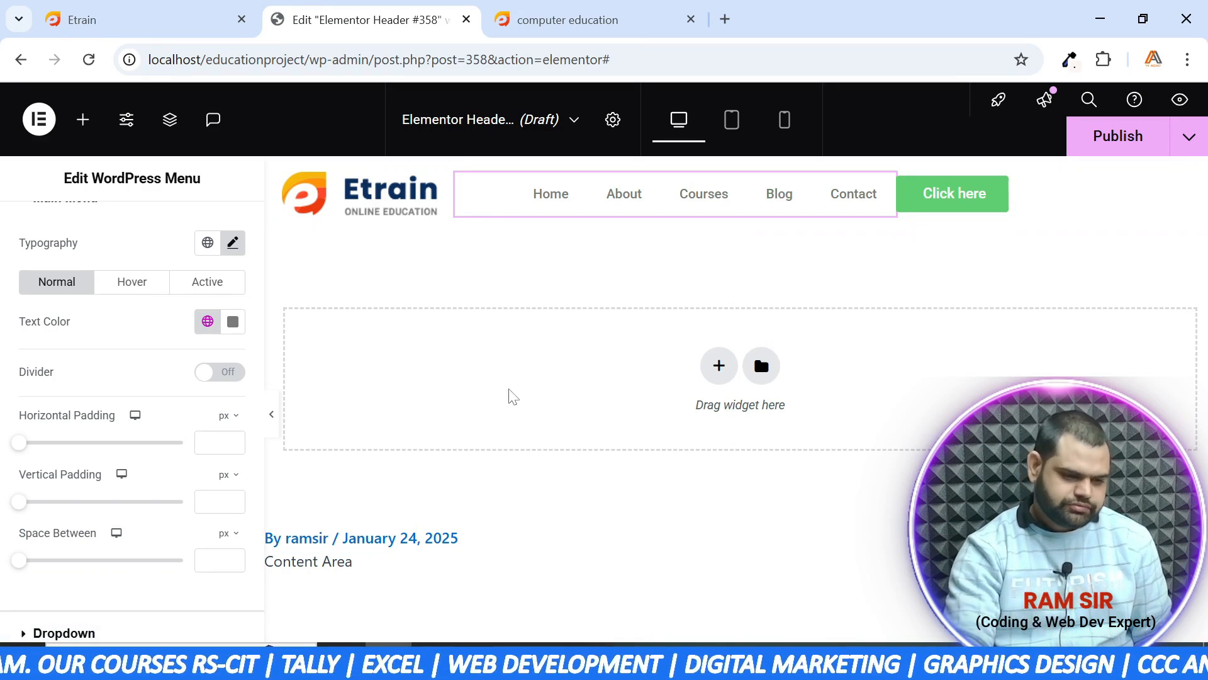
{"action": "left_click", "coordinate": [233, 322]}
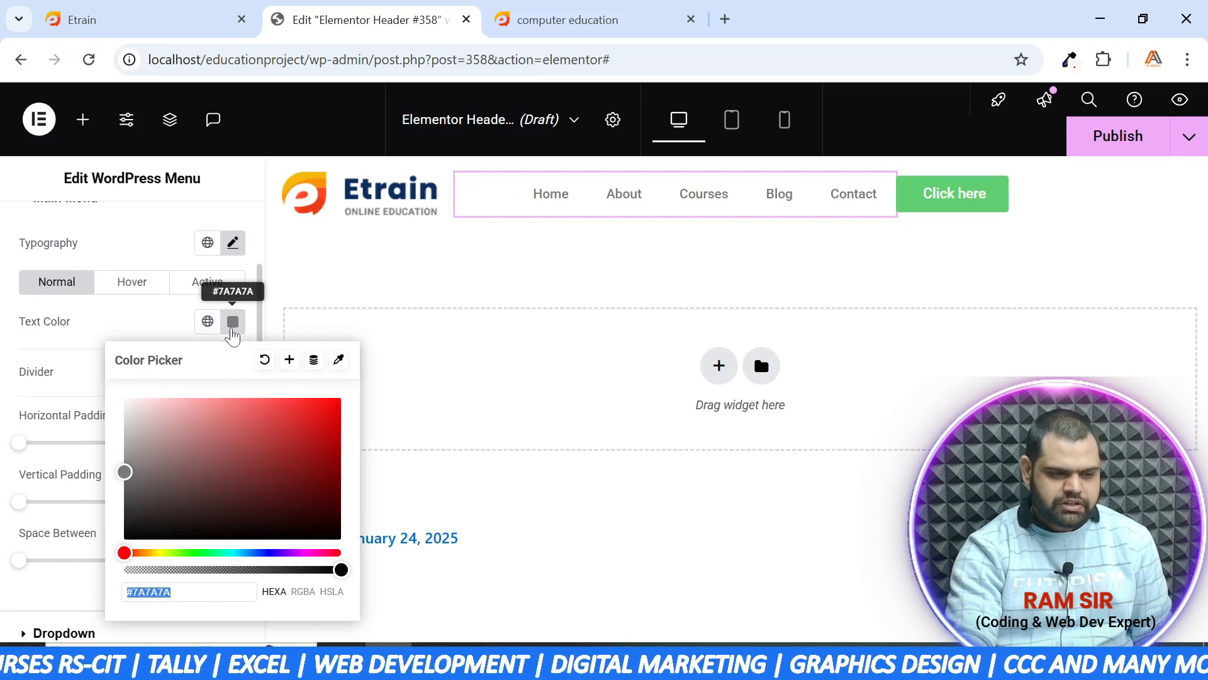
{"action": "left_click", "coordinate": [166, 28]}
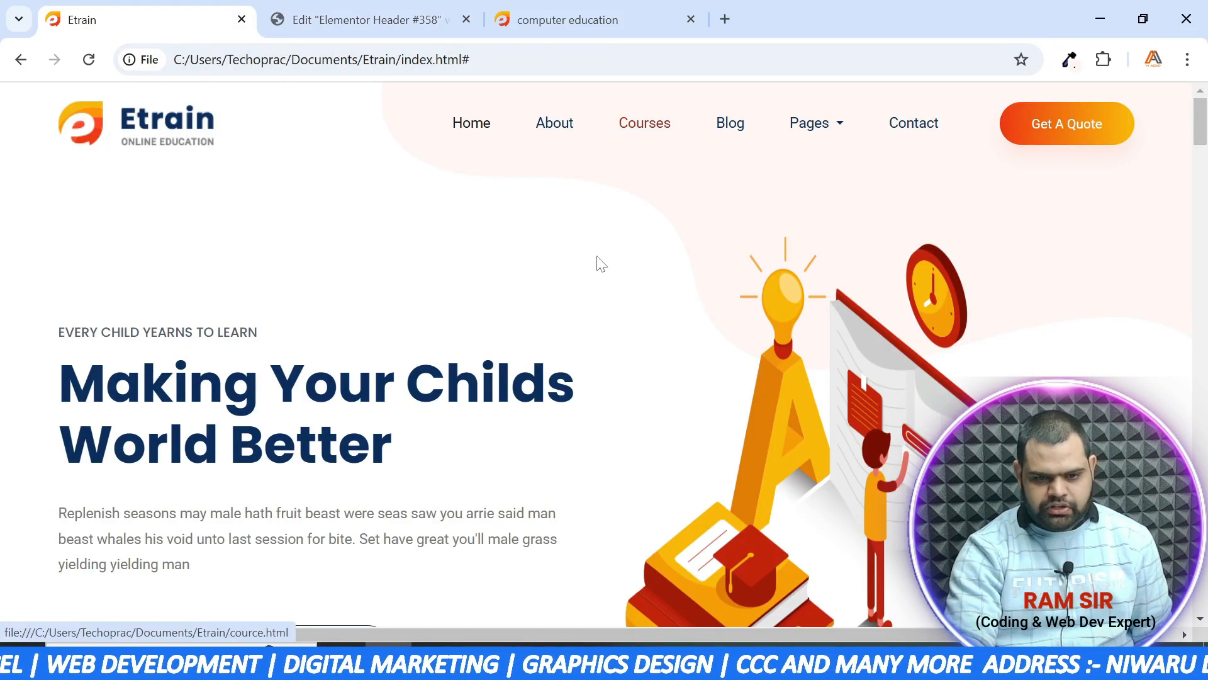
{"action": "left_click", "coordinate": [312, 24]}
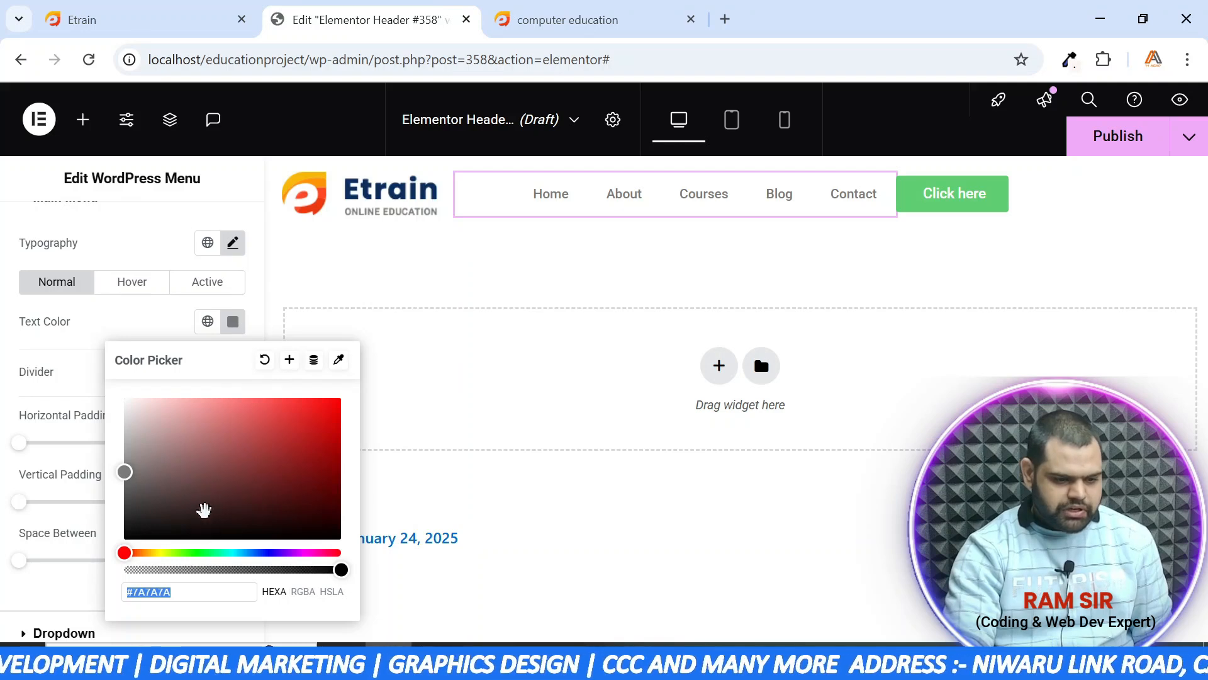
{"action": "left_click_drag", "start_coordinate": [208, 552], "coordinate": [333, 498]}
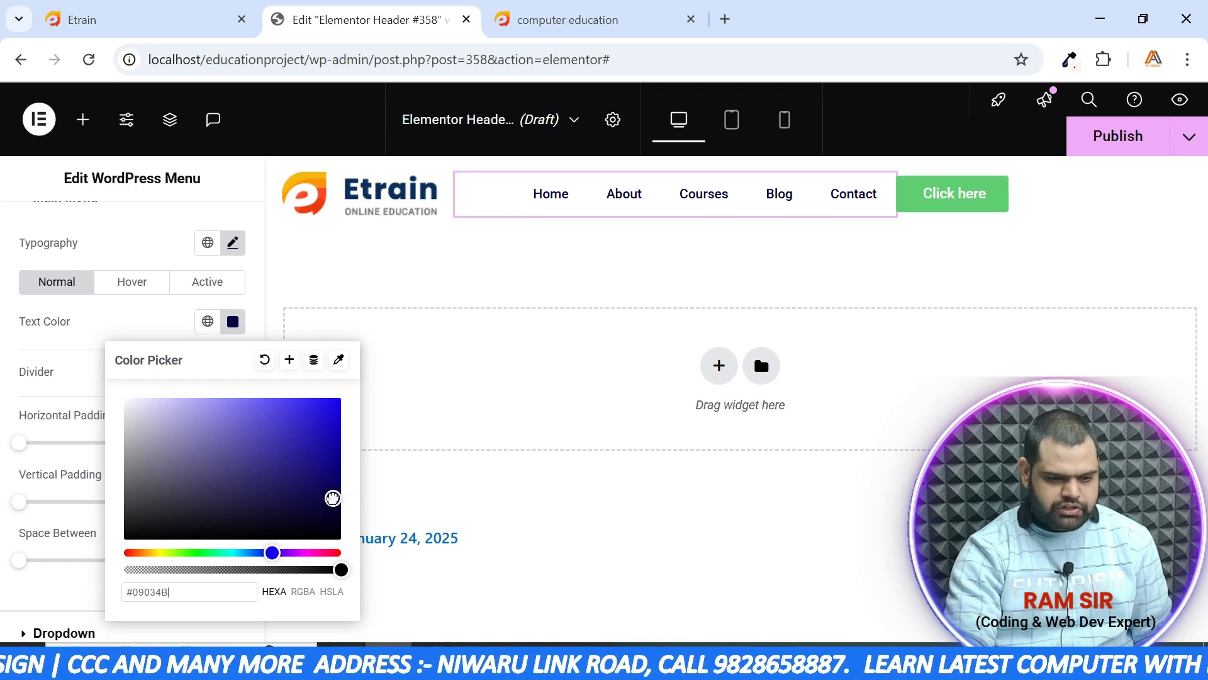
{"action": "left_click", "coordinate": [134, 309]}
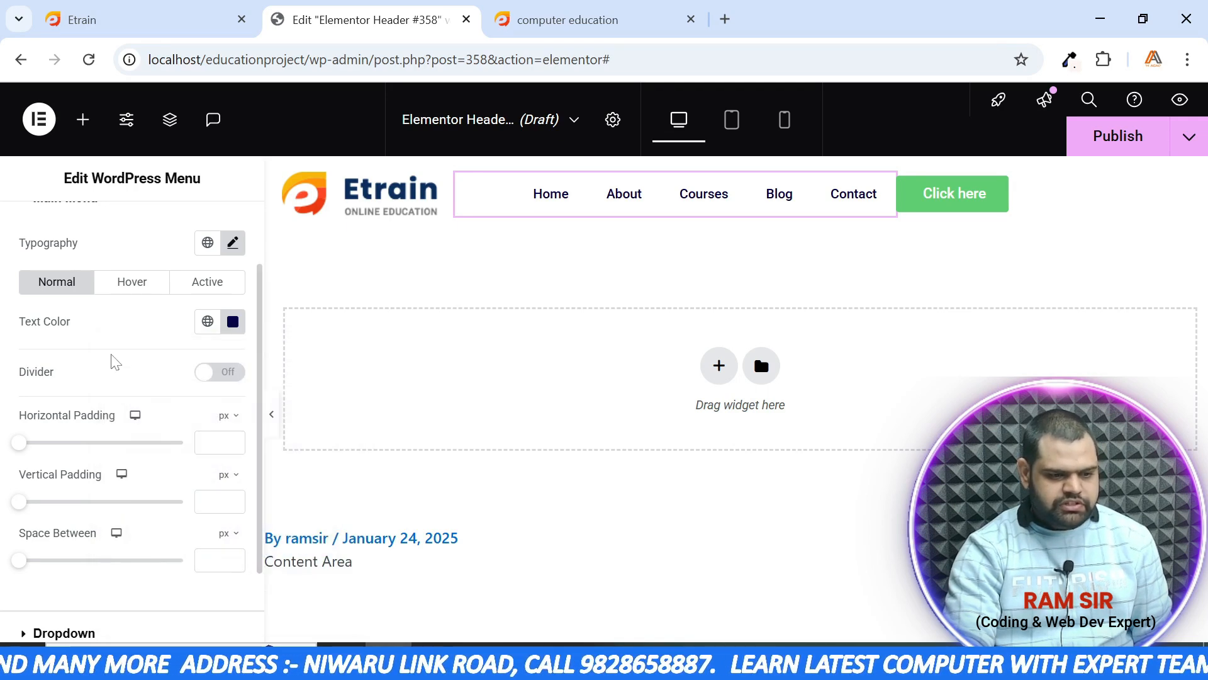
Try a dotted divider between the menu items and switch the divider off again
{"action": "left_click", "coordinate": [217, 372]}
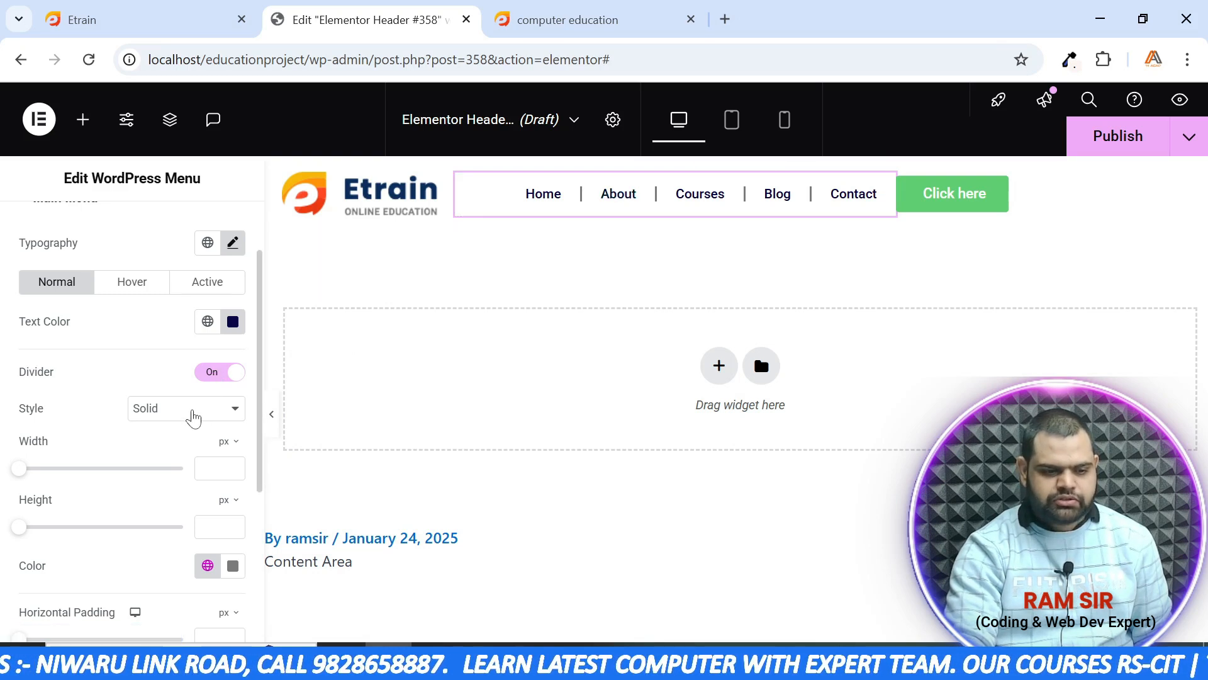
{"action": "left_click", "coordinate": [193, 418]}
{"action": "left_click", "coordinate": [189, 483]}
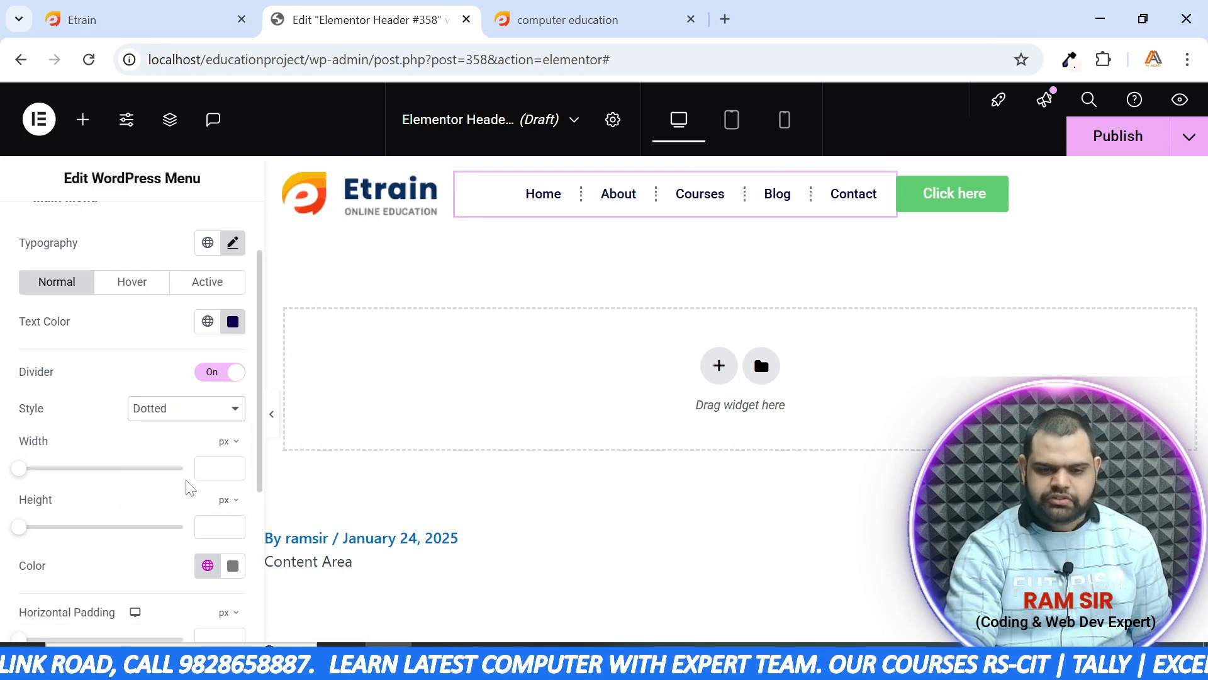
{"action": "left_click", "coordinate": [214, 373]}
Set the main menu's horizontal padding to 21 px
{"action": "scroll", "coordinate": [144, 368], "scroll_direction": "down", "scroll_amount": 2}
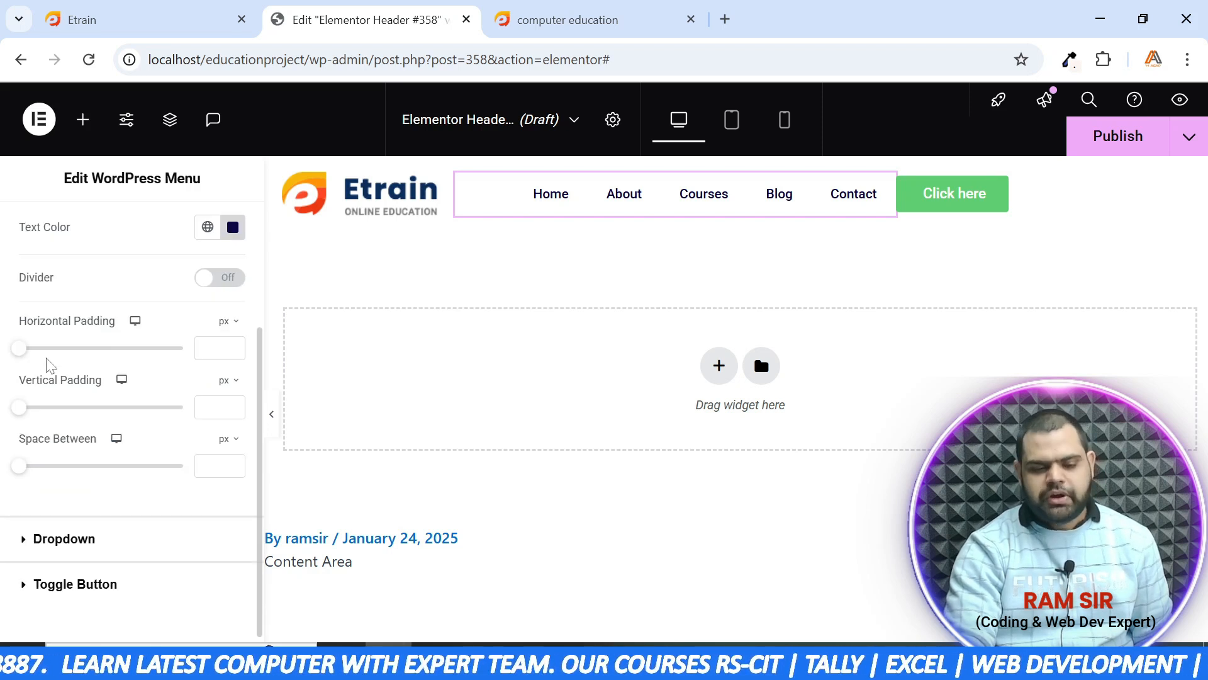
{"action": "left_click_drag", "start_coordinate": [19, 353], "coordinate": [90, 357]}
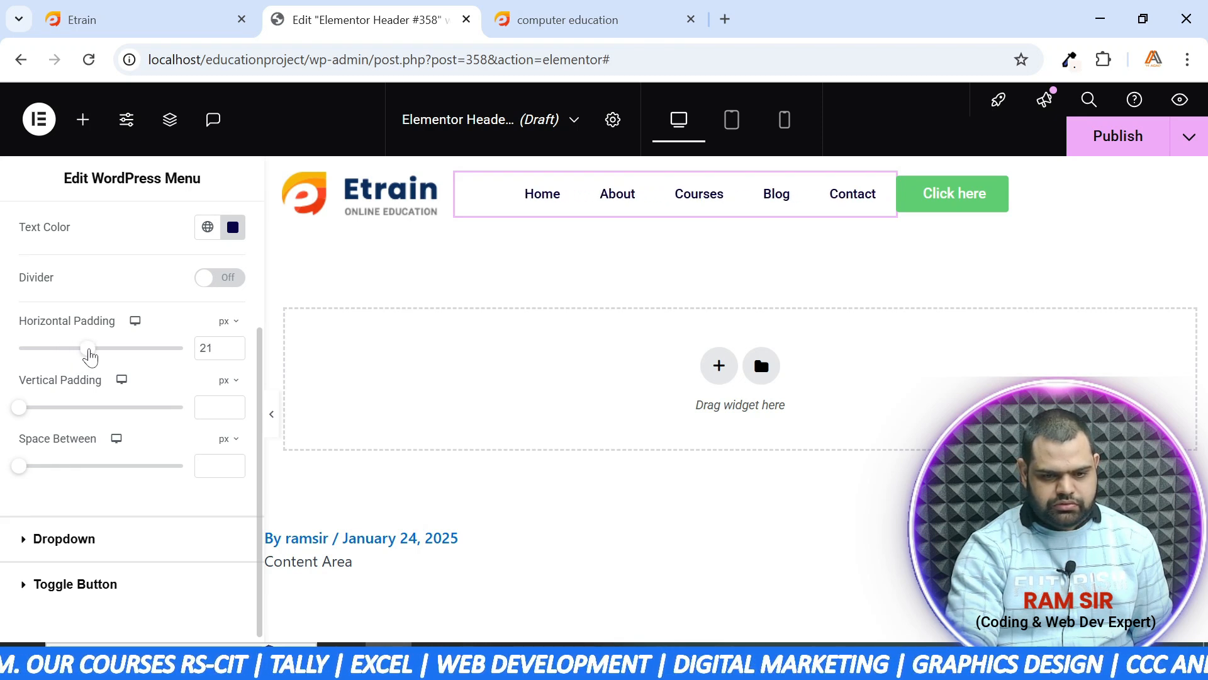
{"action": "scroll", "coordinate": [132, 440], "scroll_direction": "up", "scroll_amount": 1}
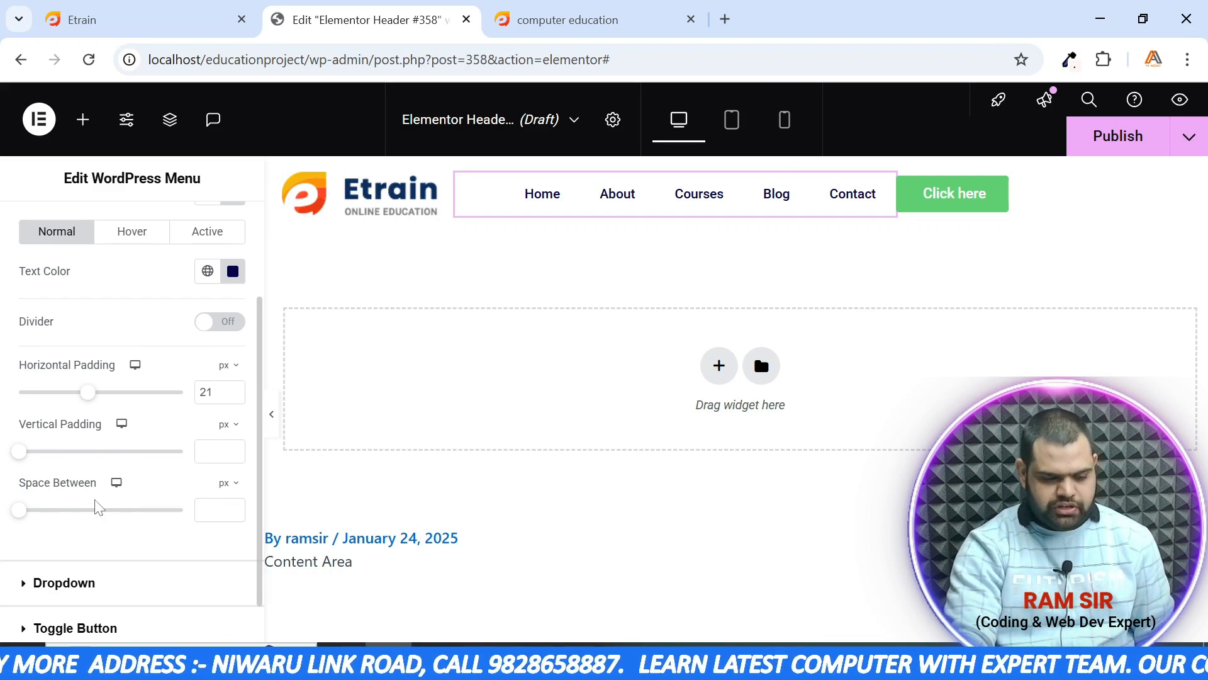
{"action": "scroll", "coordinate": [96, 504], "scroll_direction": "down", "scroll_amount": 2}
{"action": "scroll", "coordinate": [97, 504], "scroll_direction": "up", "scroll_amount": 4}
{"action": "scroll", "coordinate": [101, 505], "scroll_direction": "down", "scroll_amount": 2}
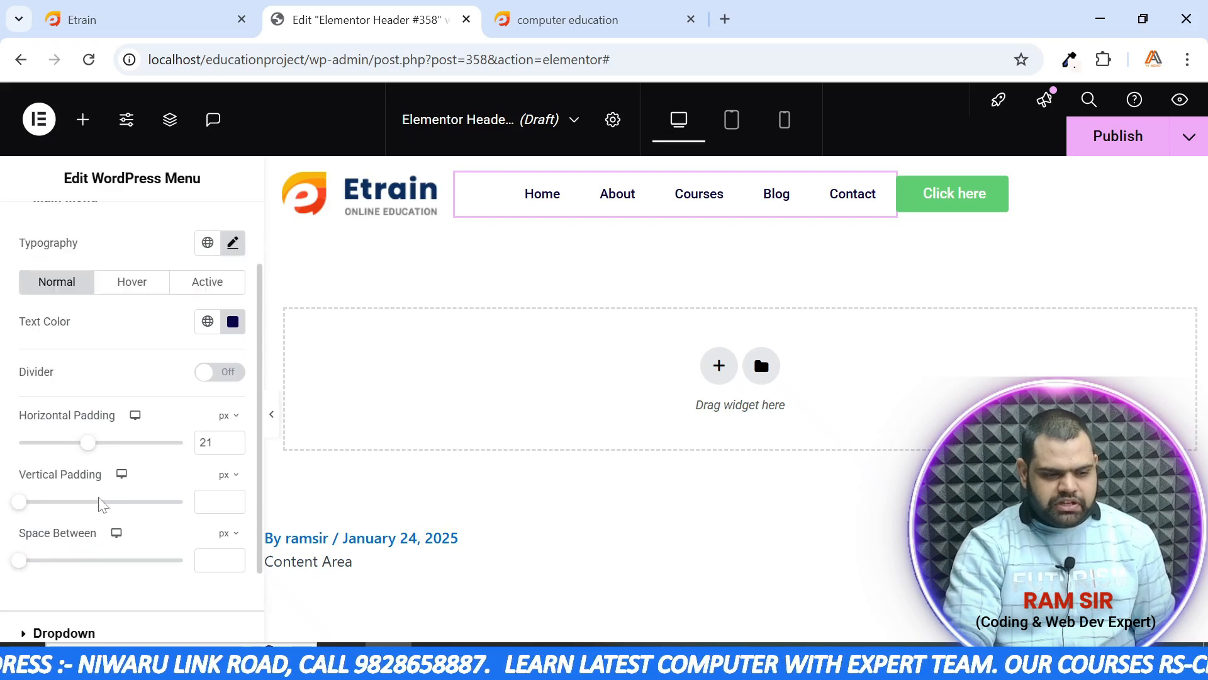
Set the main menu's hover text color to orange-red #FE4722
{"action": "left_click", "coordinate": [132, 283]}
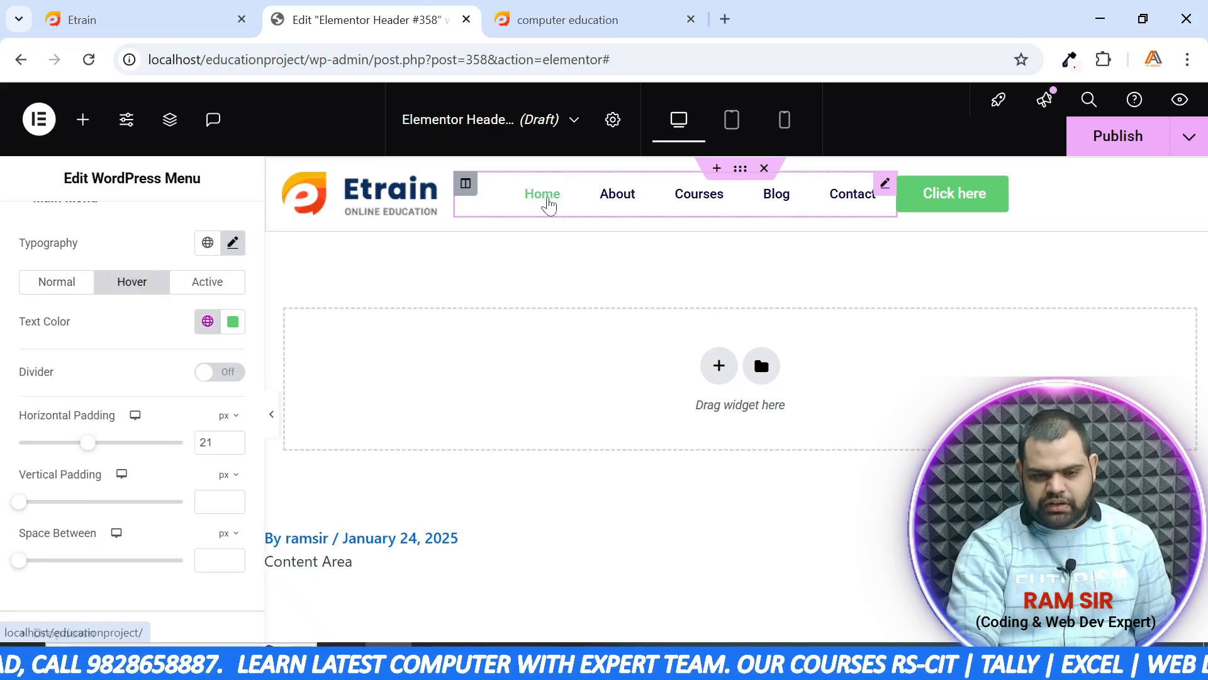
{"action": "left_click", "coordinate": [228, 330]}
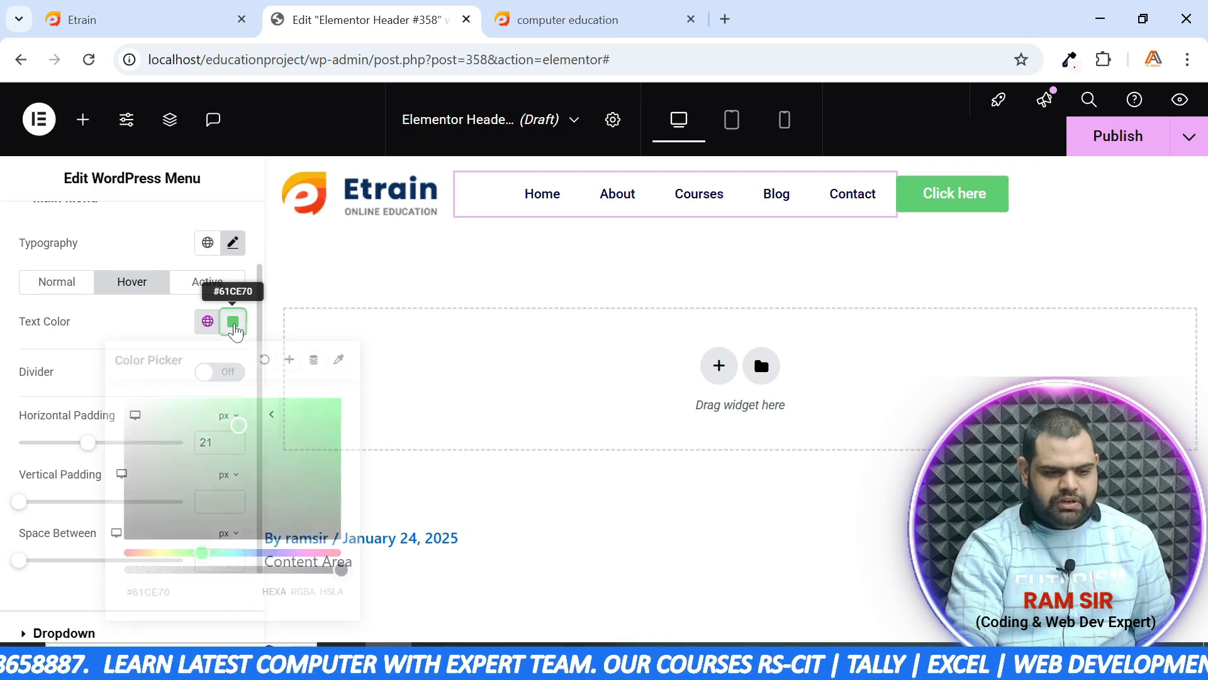
{"action": "left_click", "coordinate": [201, 552]}
{"action": "left_click_drag", "start_coordinate": [202, 551], "coordinate": [129, 552]}
{"action": "left_click", "coordinate": [313, 399]}
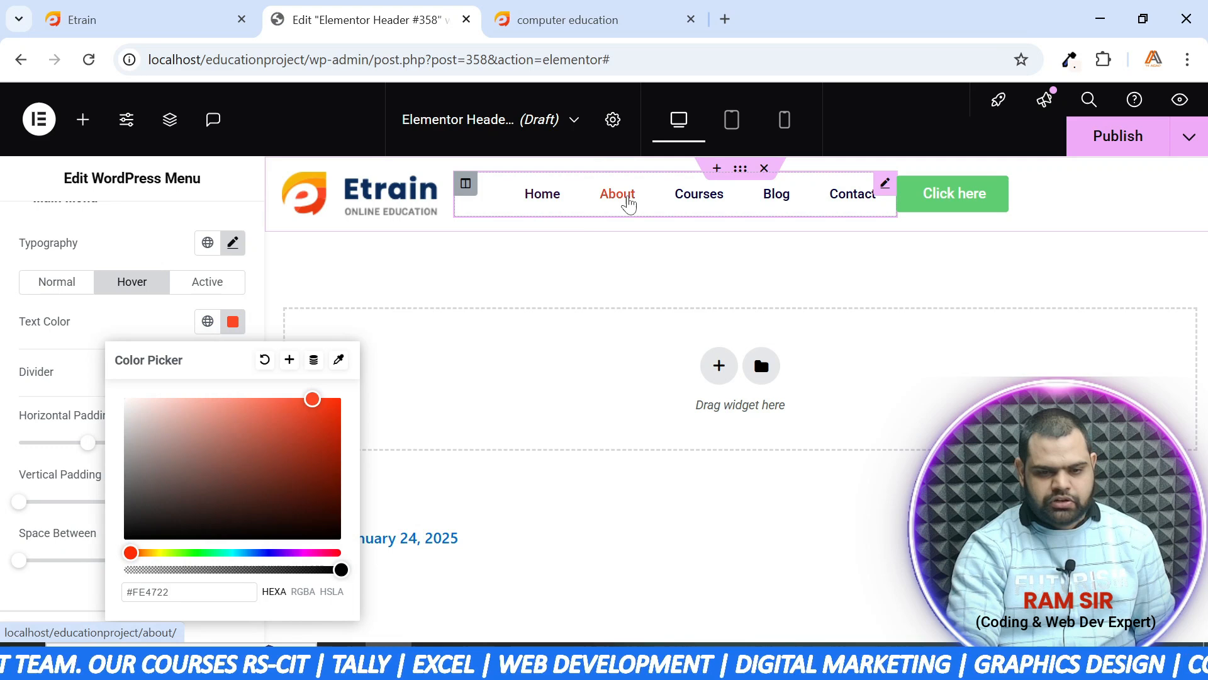
{"action": "left_click", "coordinate": [224, 324]}
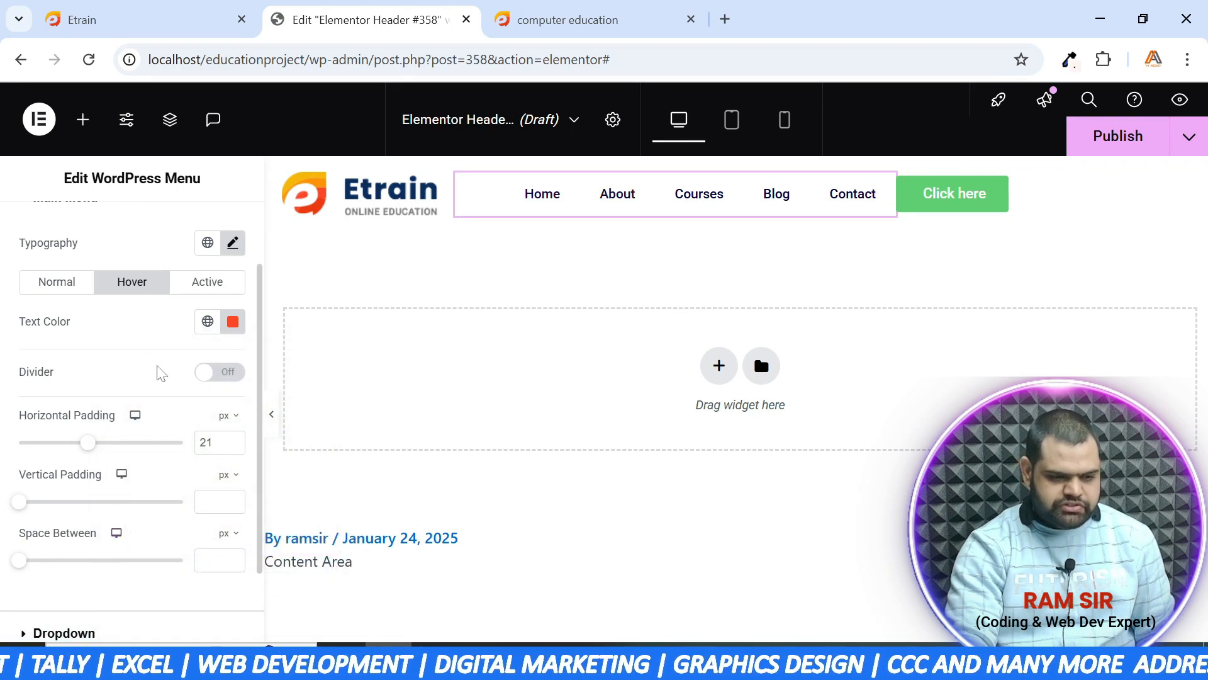
Set the main menu's active text color to red #FF2424 and collapse the Main Menu style section
{"action": "left_click", "coordinate": [202, 293]}
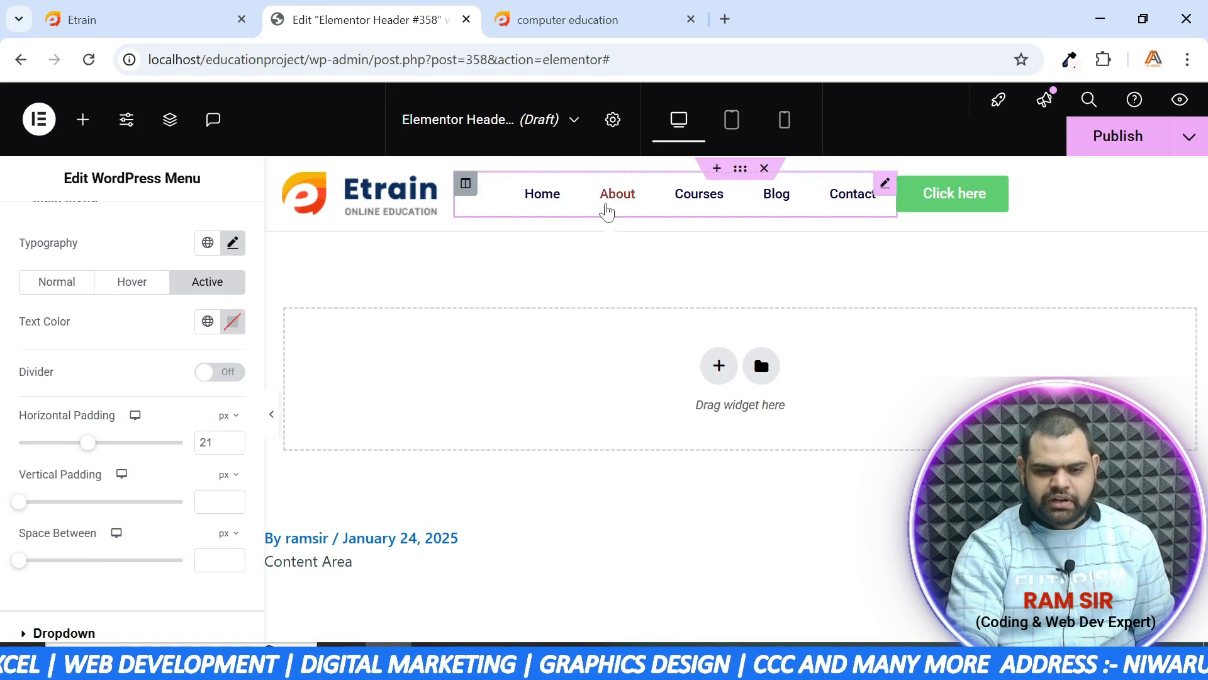
{"action": "left_click", "coordinate": [232, 321]}
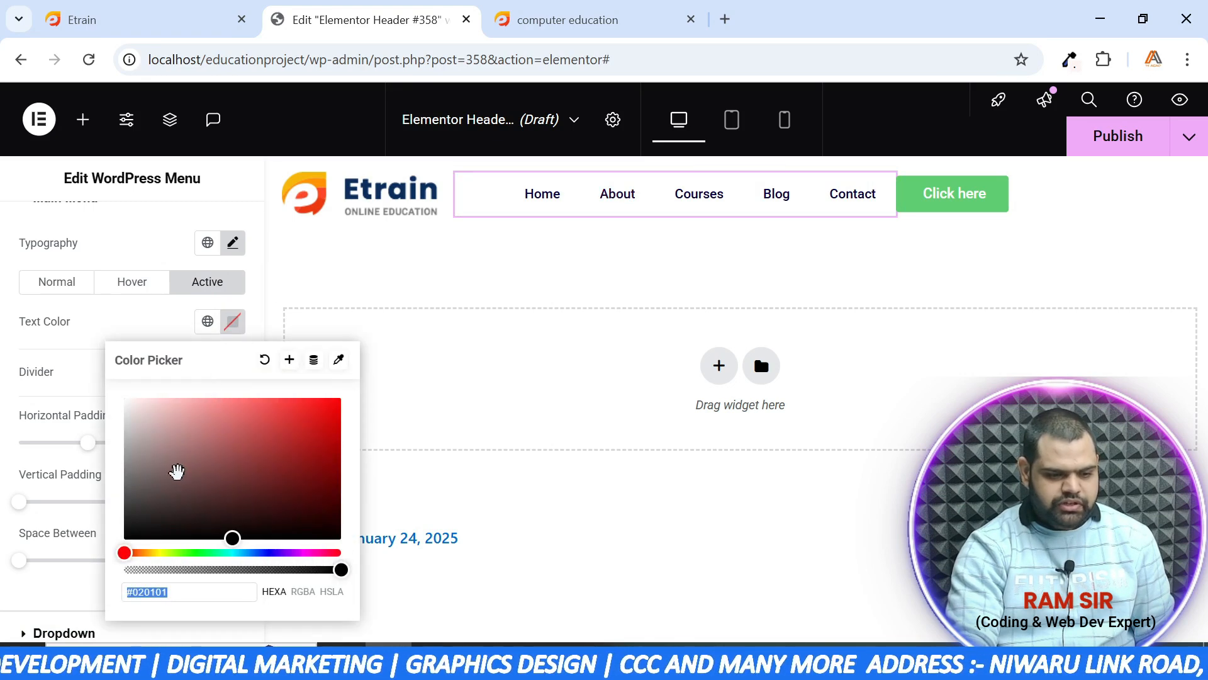
{"action": "left_click", "coordinate": [249, 478]}
{"action": "left_click_drag", "start_coordinate": [310, 400], "coordinate": [310, 395]}
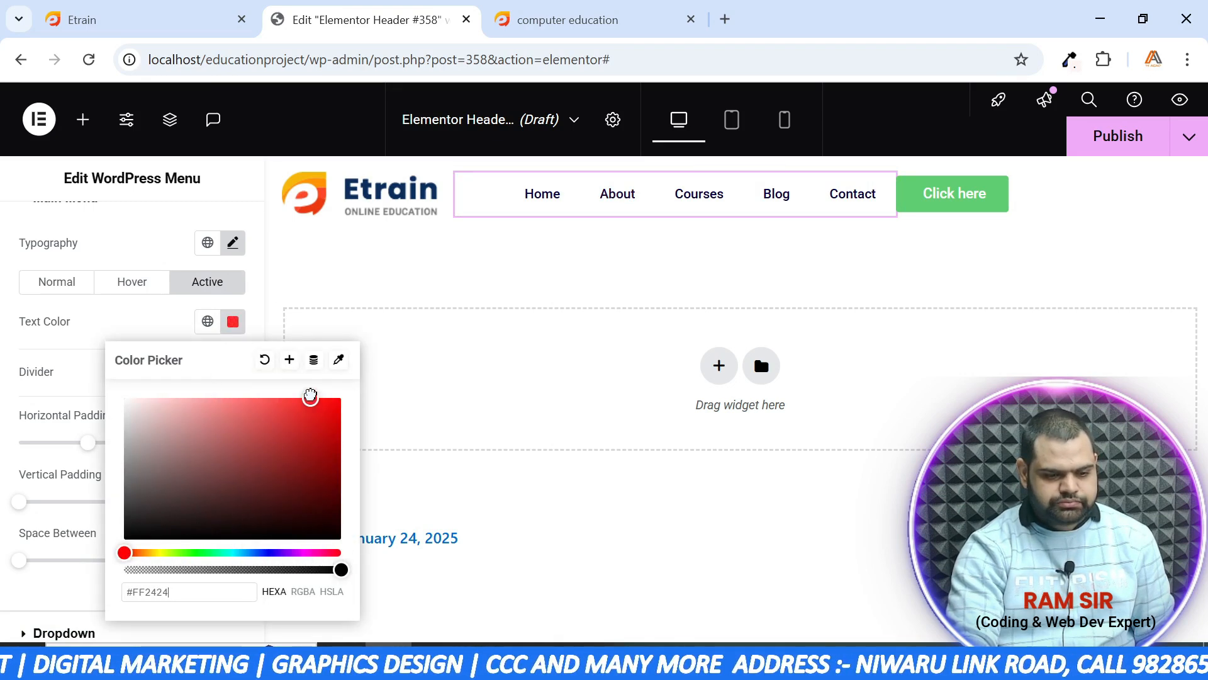
{"action": "left_click", "coordinate": [135, 325]}
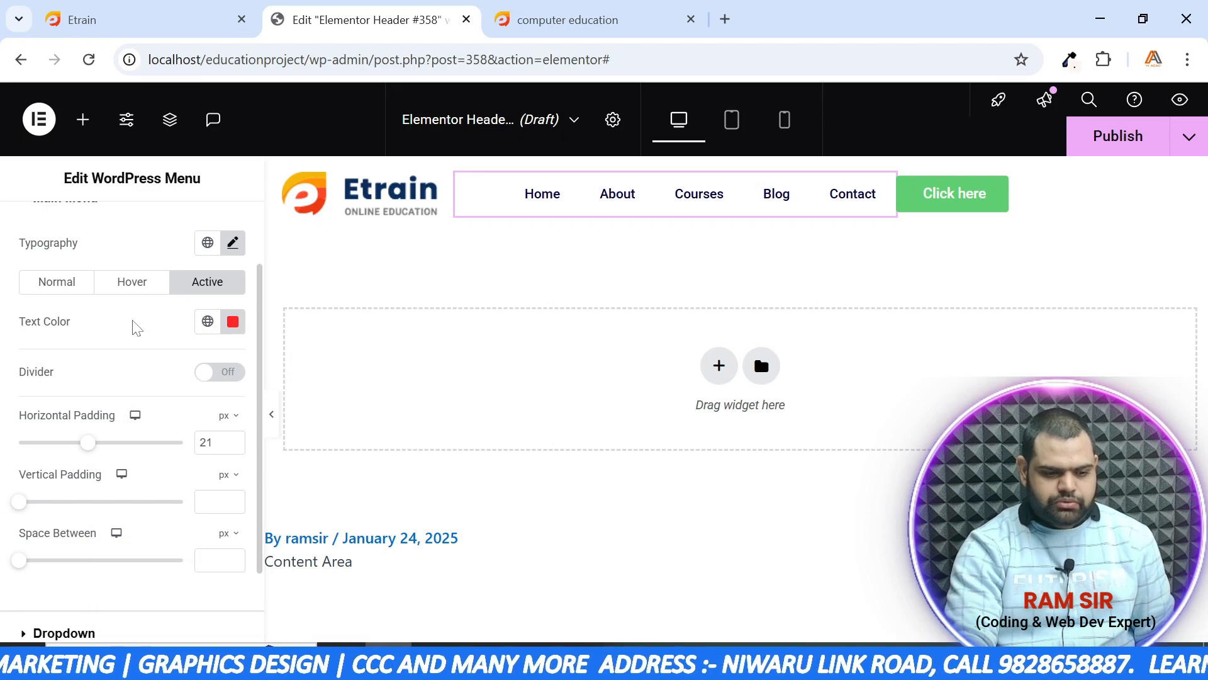
{"action": "scroll", "coordinate": [102, 489], "scroll_direction": "down", "scroll_amount": 2}
{"action": "scroll", "coordinate": [107, 469], "scroll_direction": "up", "scroll_amount": 3}
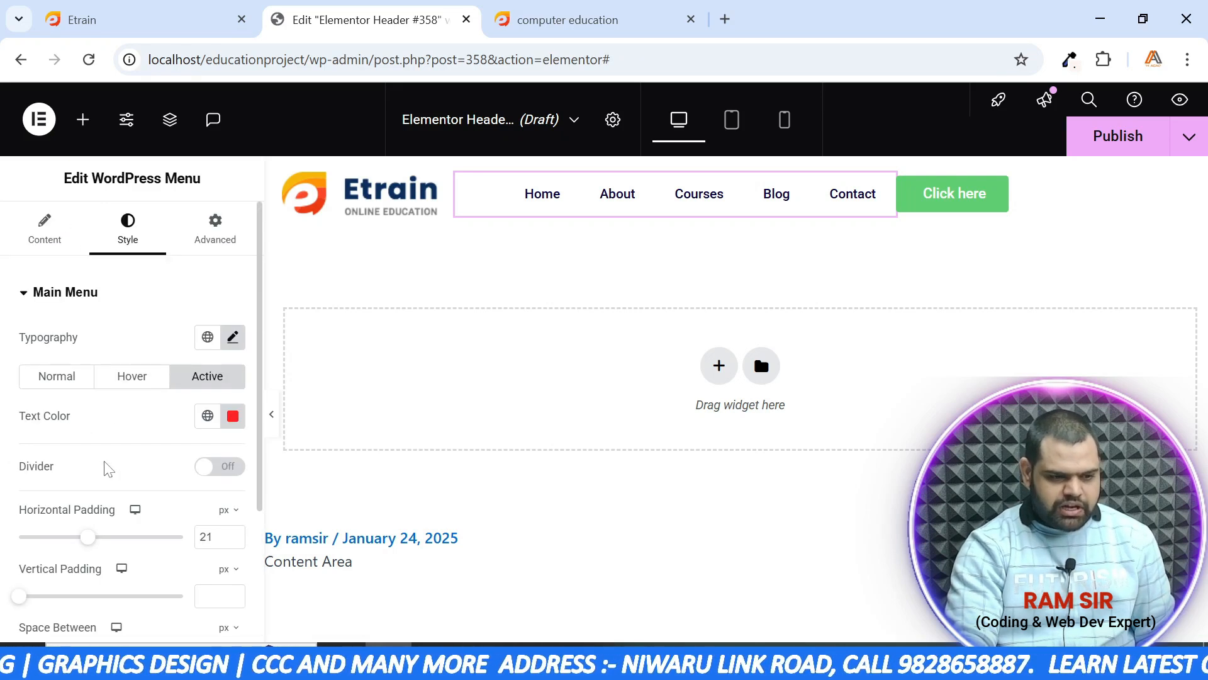
{"action": "left_click", "coordinate": [34, 306]}
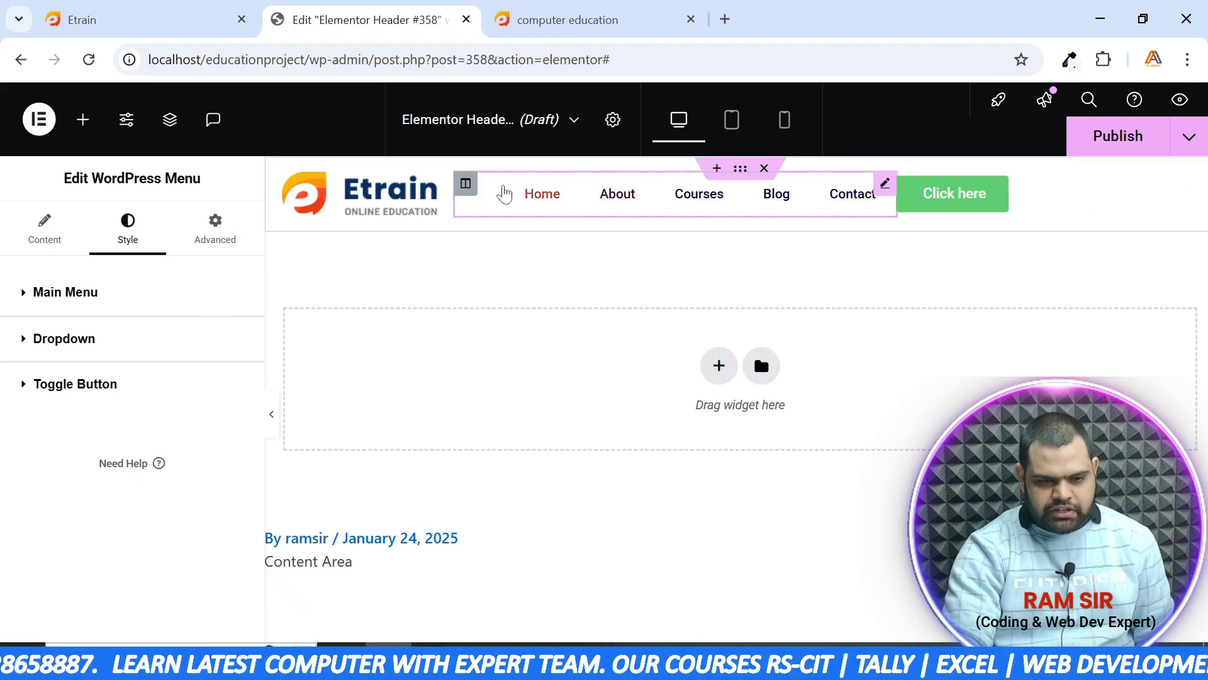
Try to widen the menu column by shifting its border toward the button column
{"action": "left_click", "coordinate": [466, 183]}
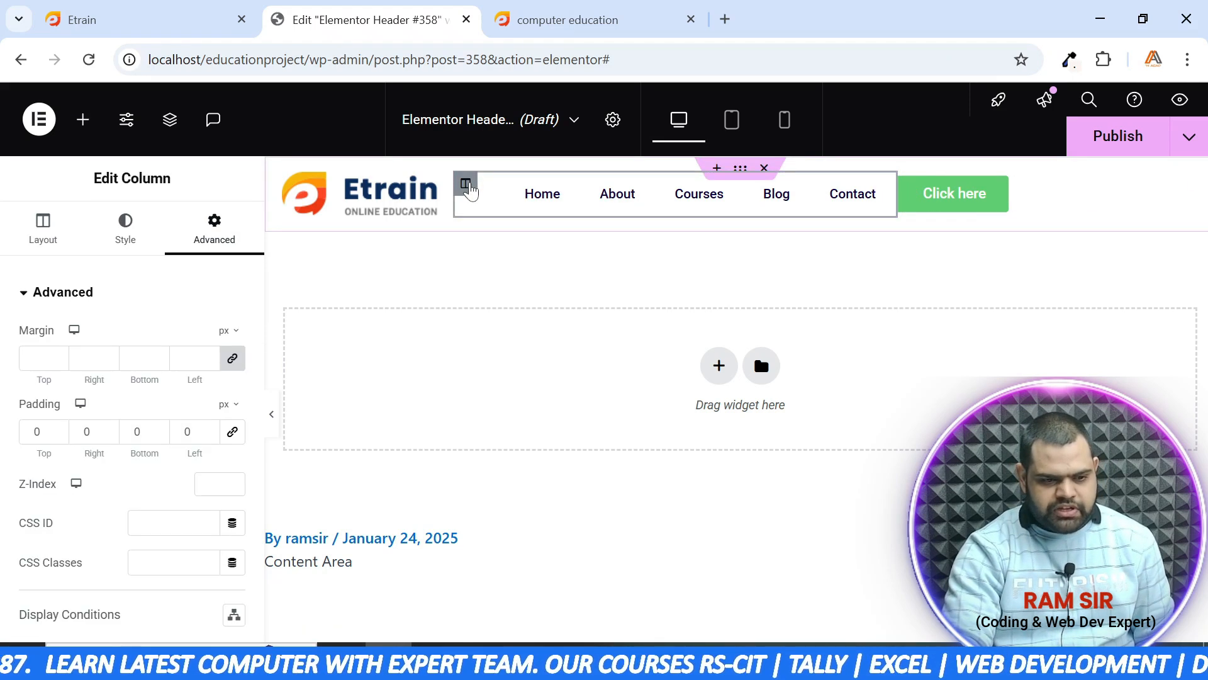
{"action": "left_click", "coordinate": [57, 238]}
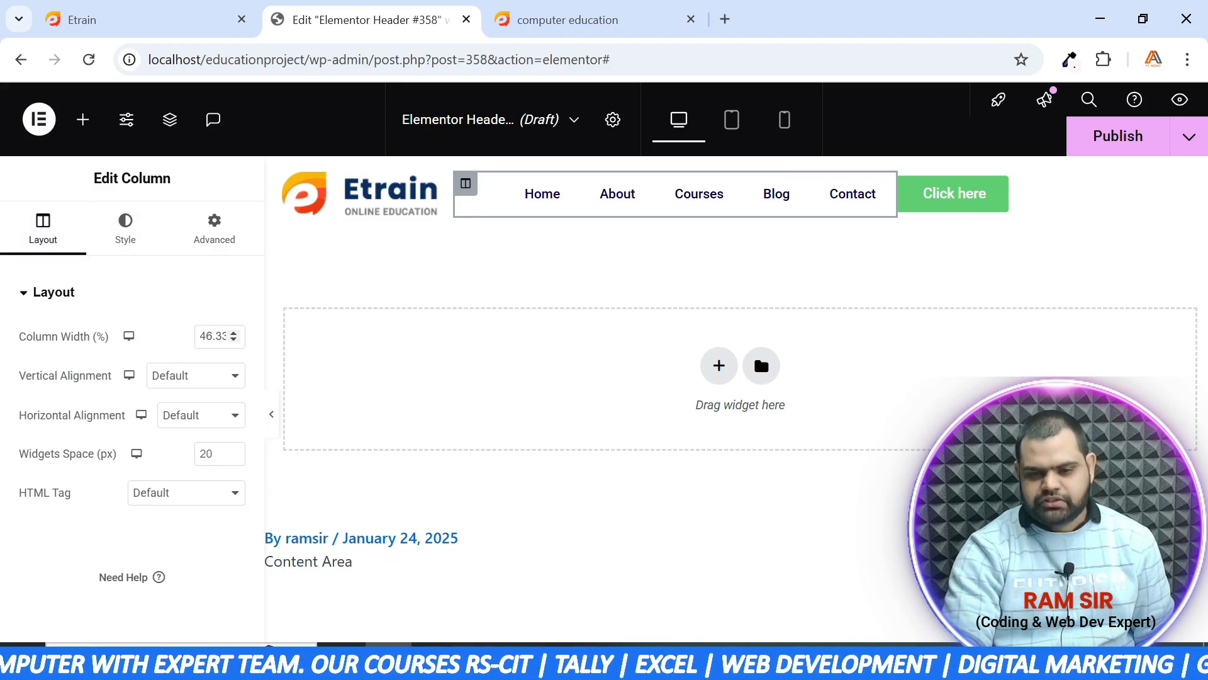
{"action": "left_click", "coordinate": [923, 201]}
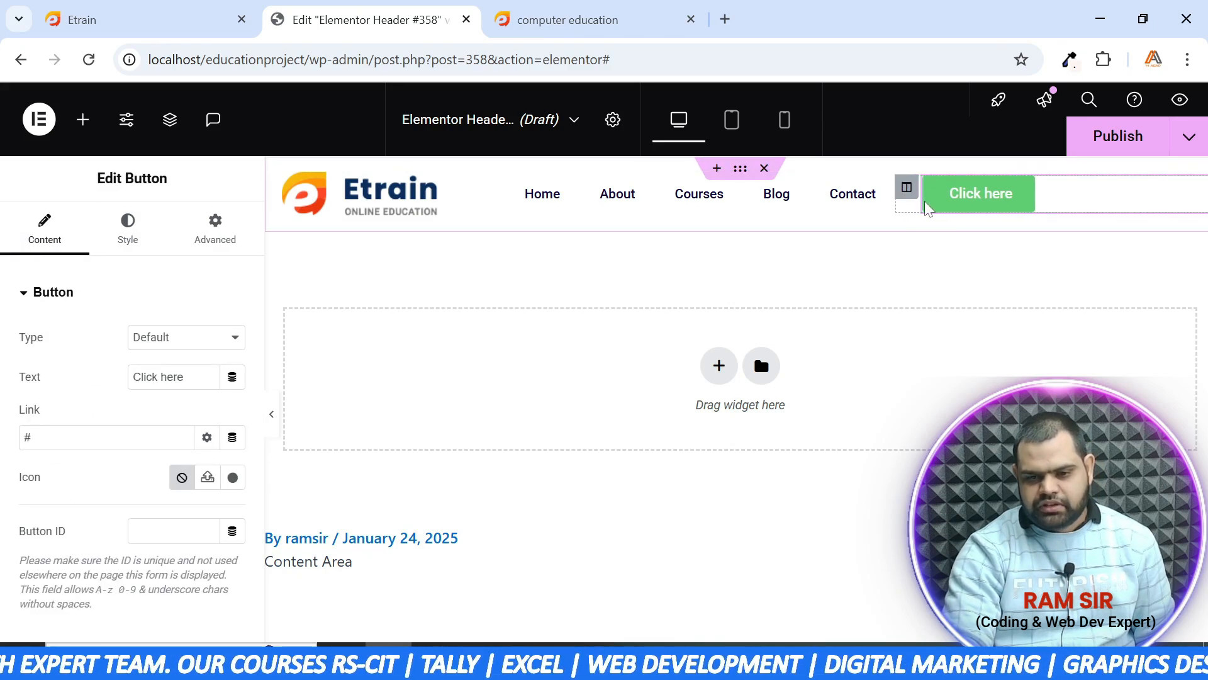
{"action": "left_click_drag", "start_coordinate": [893, 204], "coordinate": [912, 205]}
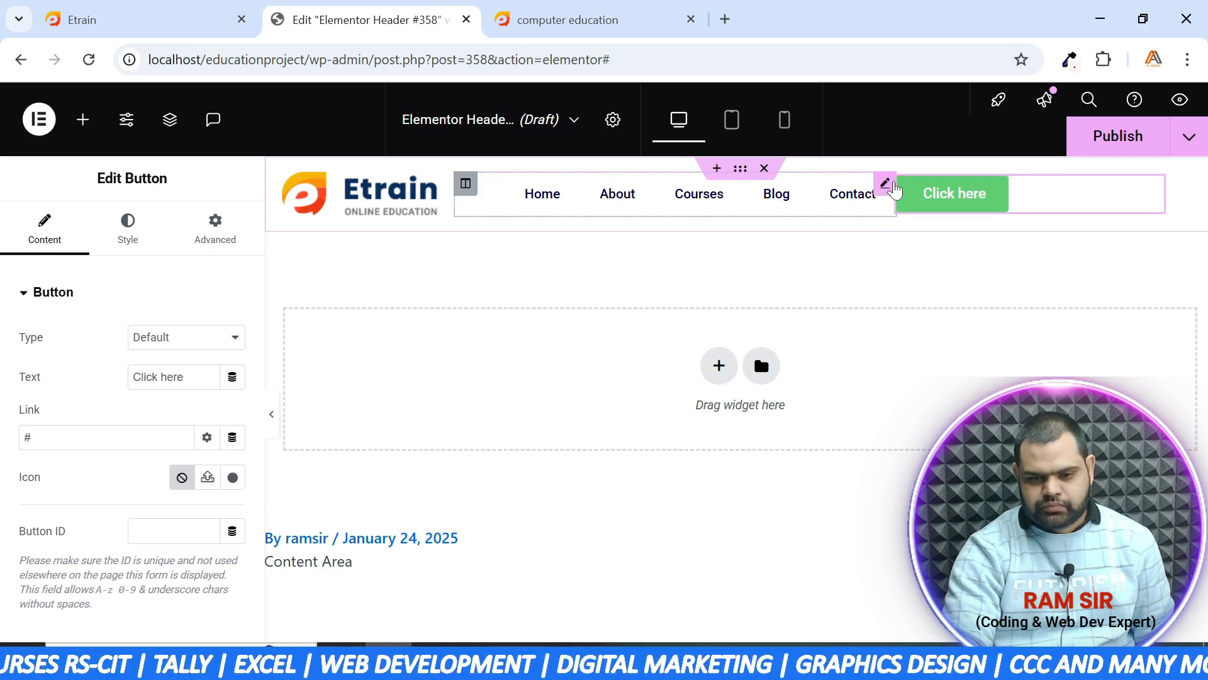
{"action": "left_click_drag", "start_coordinate": [894, 206], "coordinate": [971, 206]}
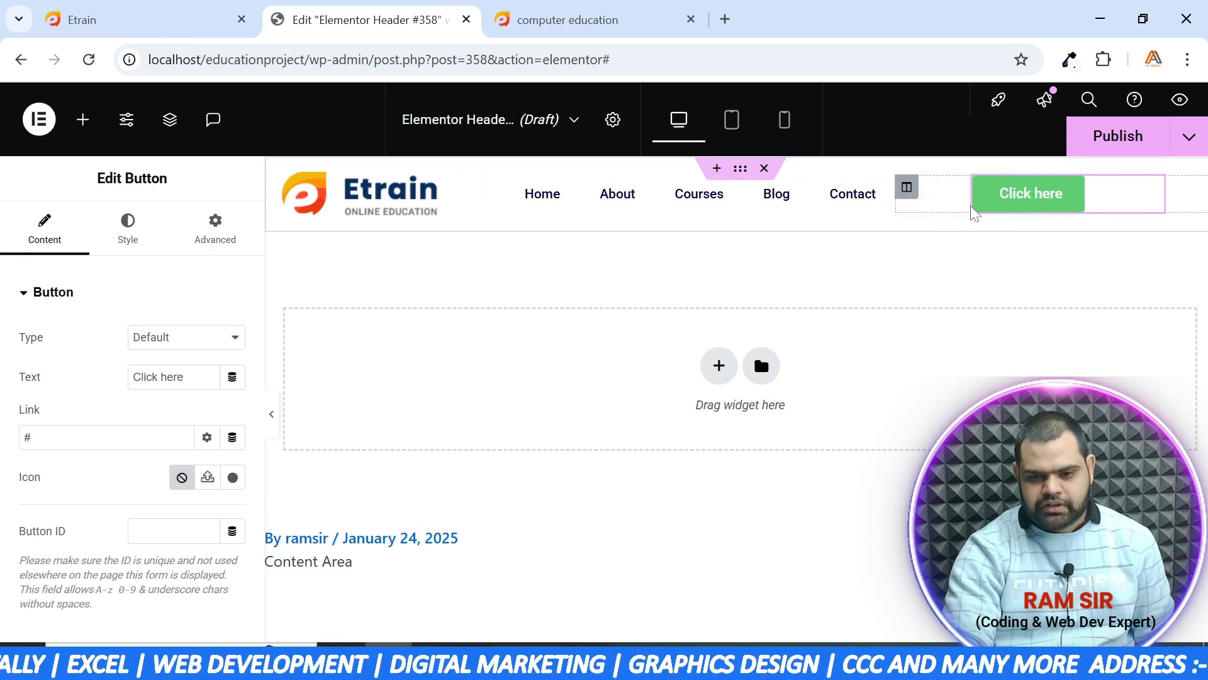
{"action": "left_click", "coordinate": [890, 197]}
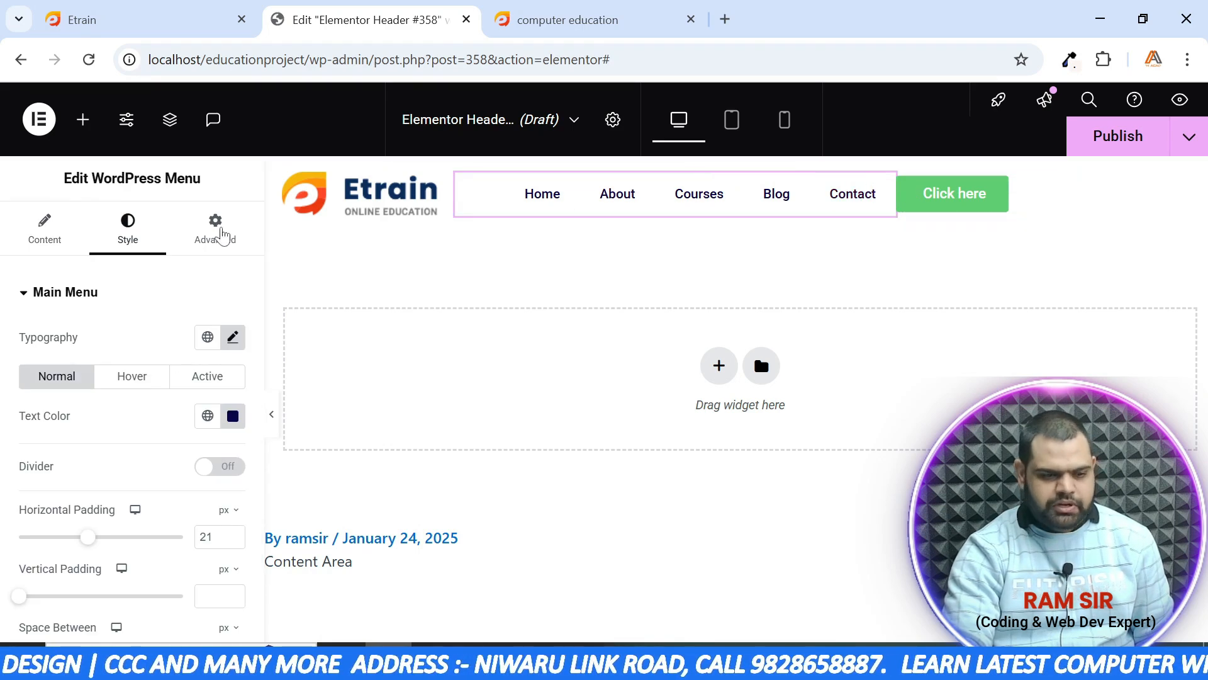
{"action": "left_click", "coordinate": [47, 230]}
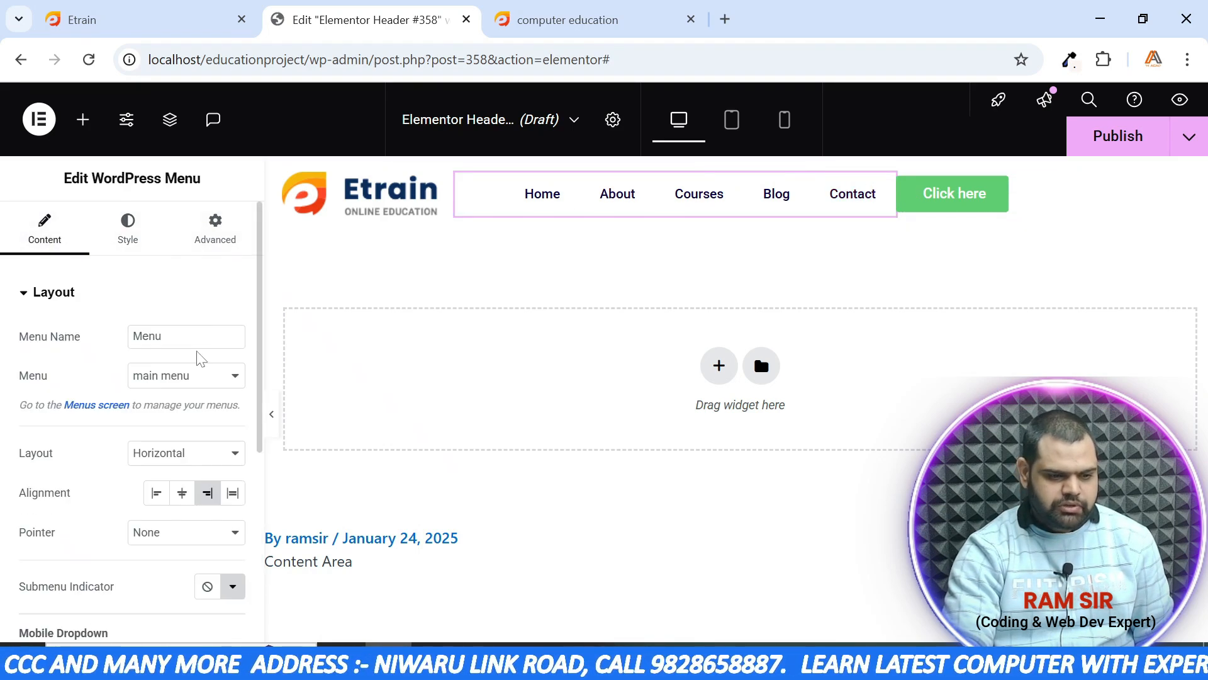
Set the menu column's width to 53%
{"action": "left_click", "coordinate": [465, 183]}
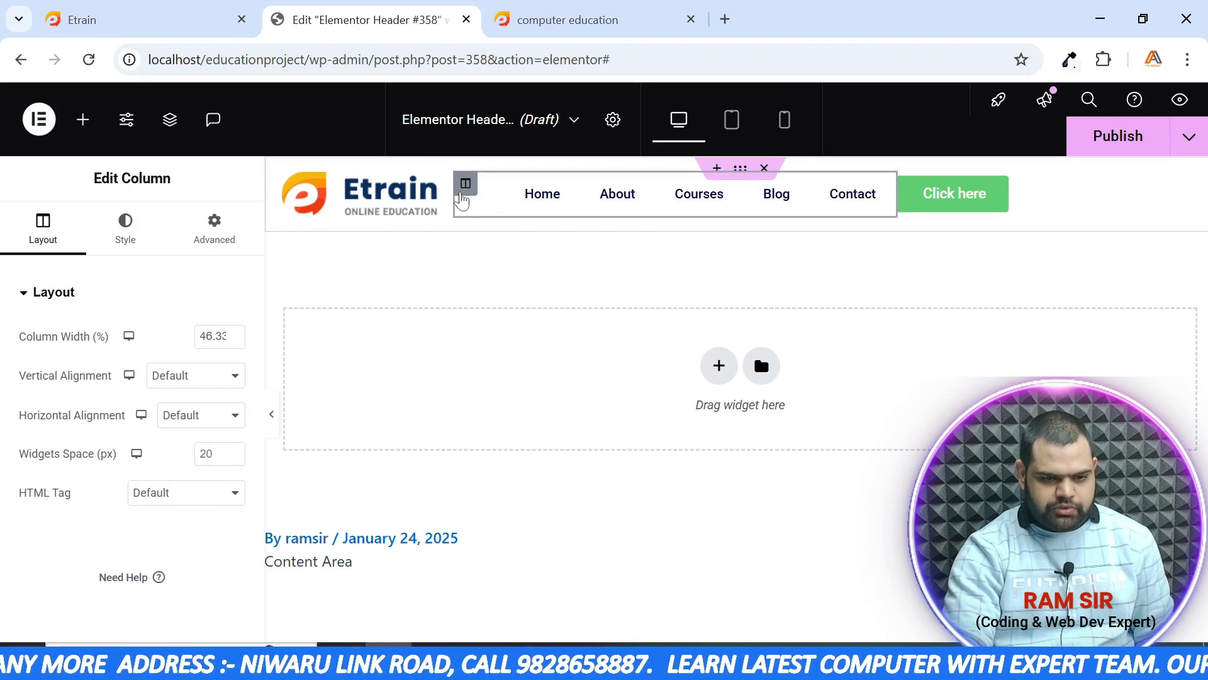
{"action": "left_click", "coordinate": [233, 334]}
{"action": "left_click", "coordinate": [233, 334]}
{"action": "left_click", "coordinate": [233, 334]}
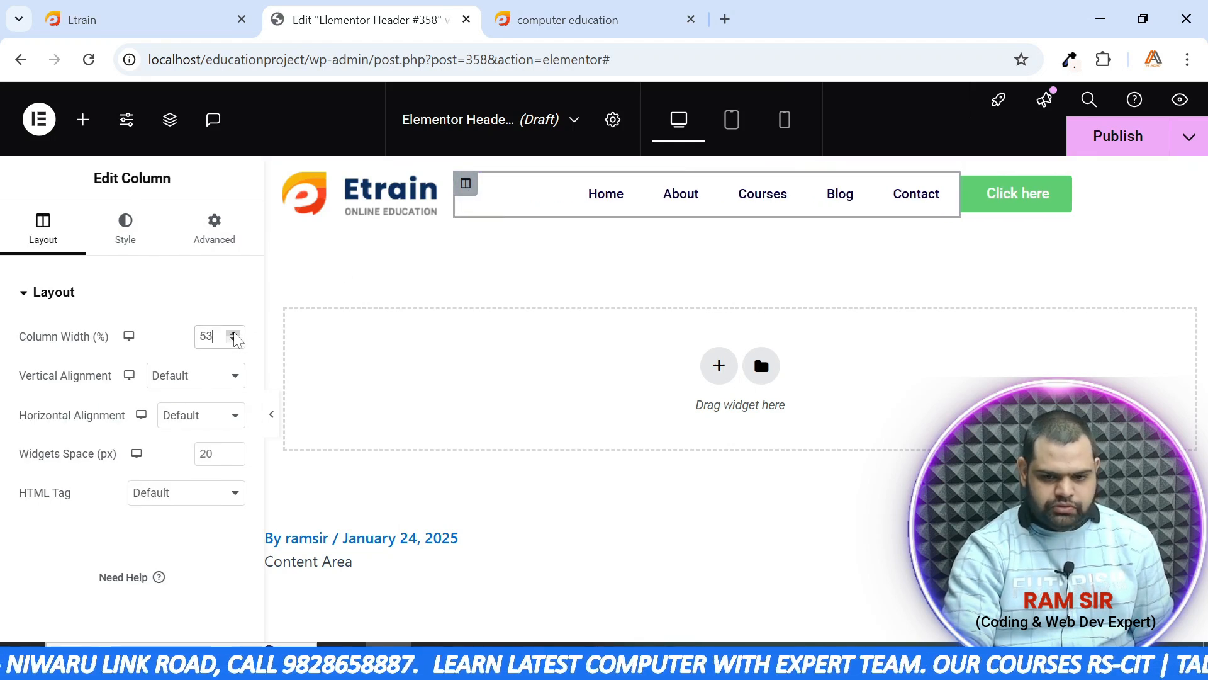
{"action": "left_click", "coordinate": [233, 334]}
{"action": "left_click", "coordinate": [234, 334]}
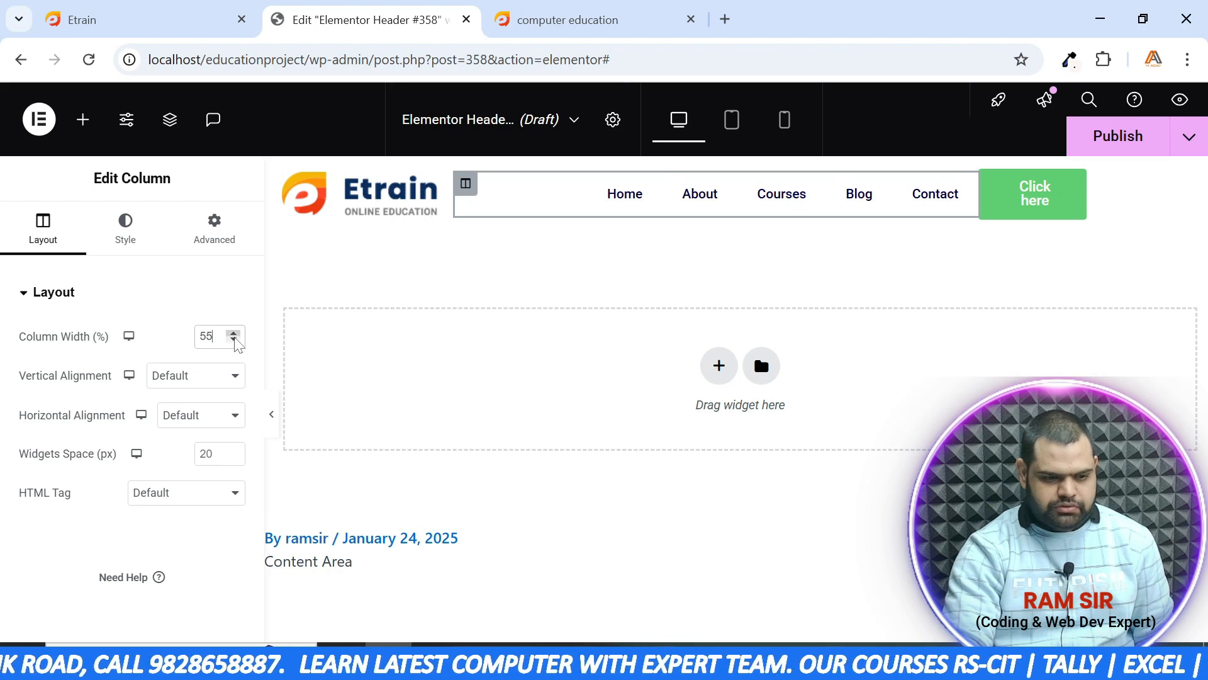
{"action": "left_click", "coordinate": [233, 340]}
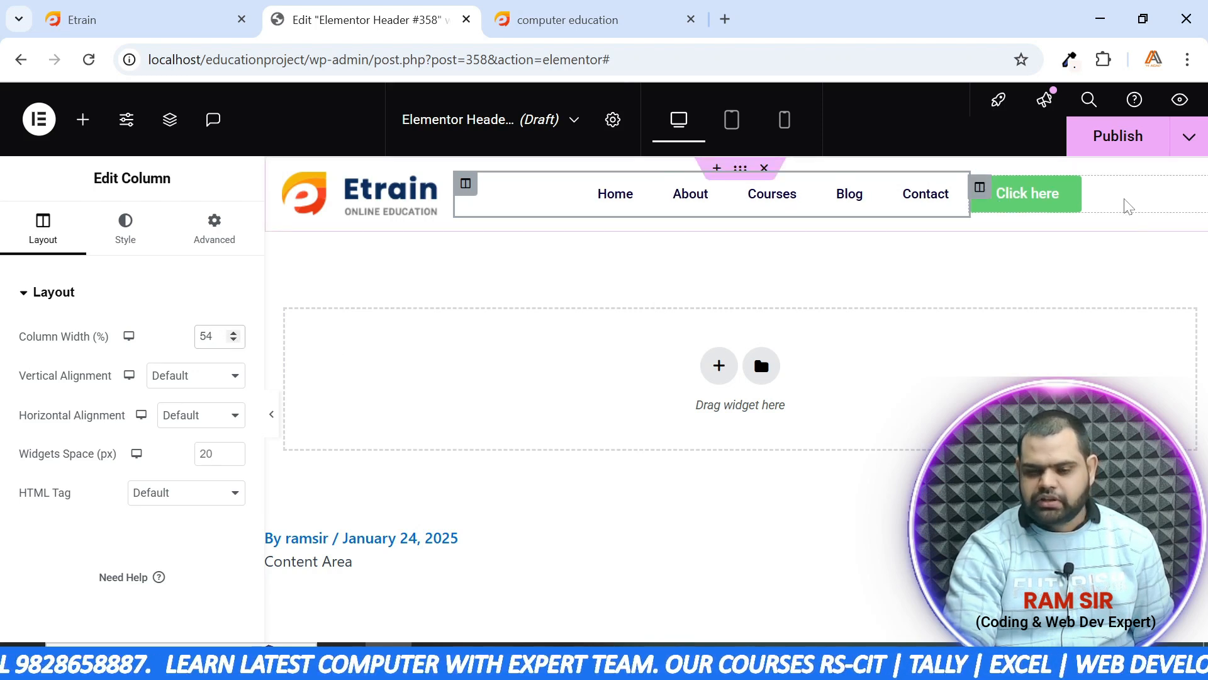
{"action": "left_click", "coordinate": [213, 336]}
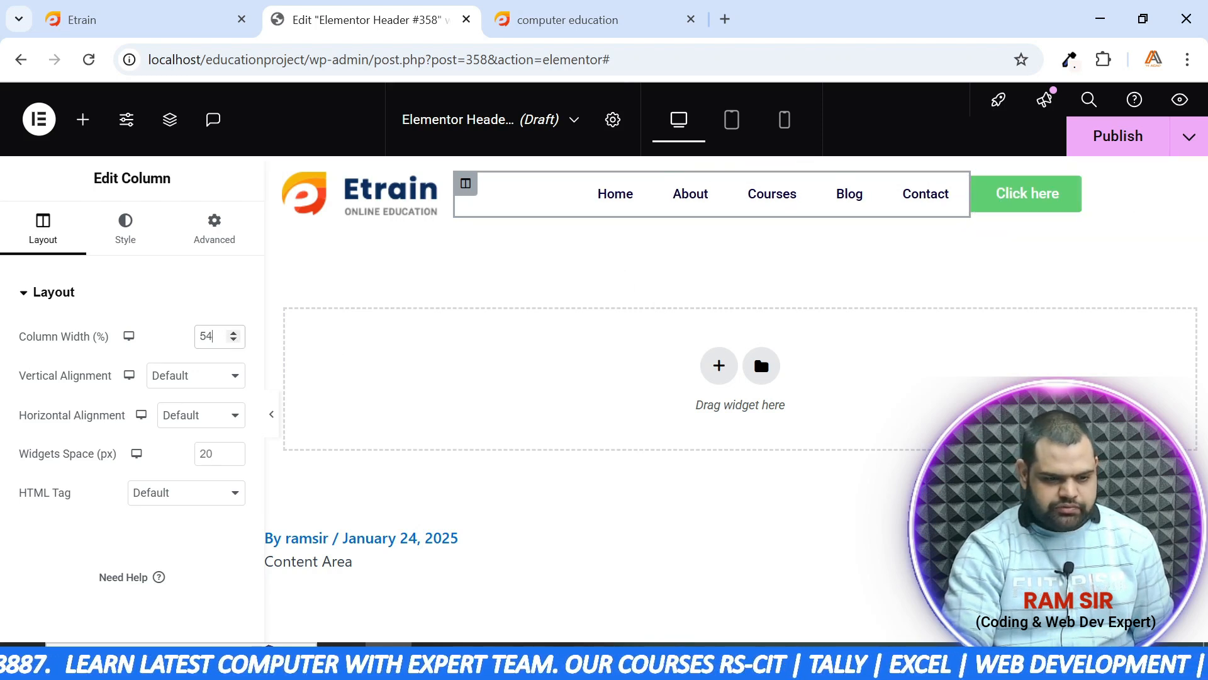
{"action": "left_click", "coordinate": [233, 339]}
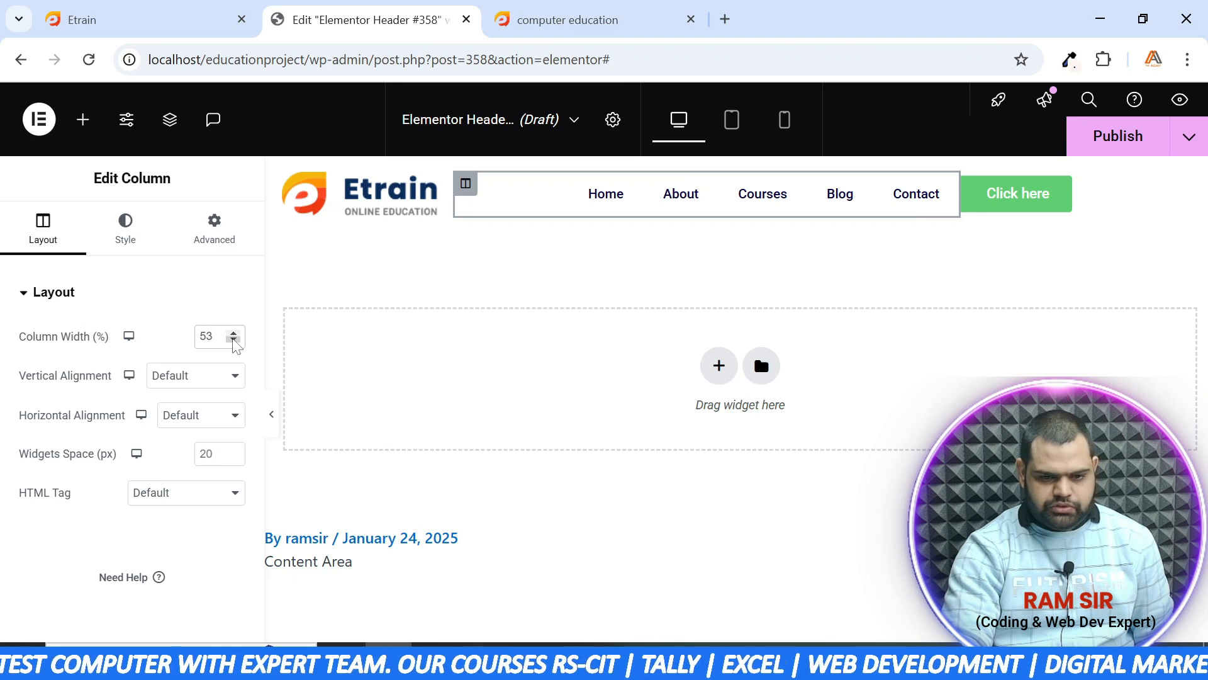
Set the menu column's width to 52% and preview the header with the editing panel hidden
{"action": "left_click", "coordinate": [233, 340]}
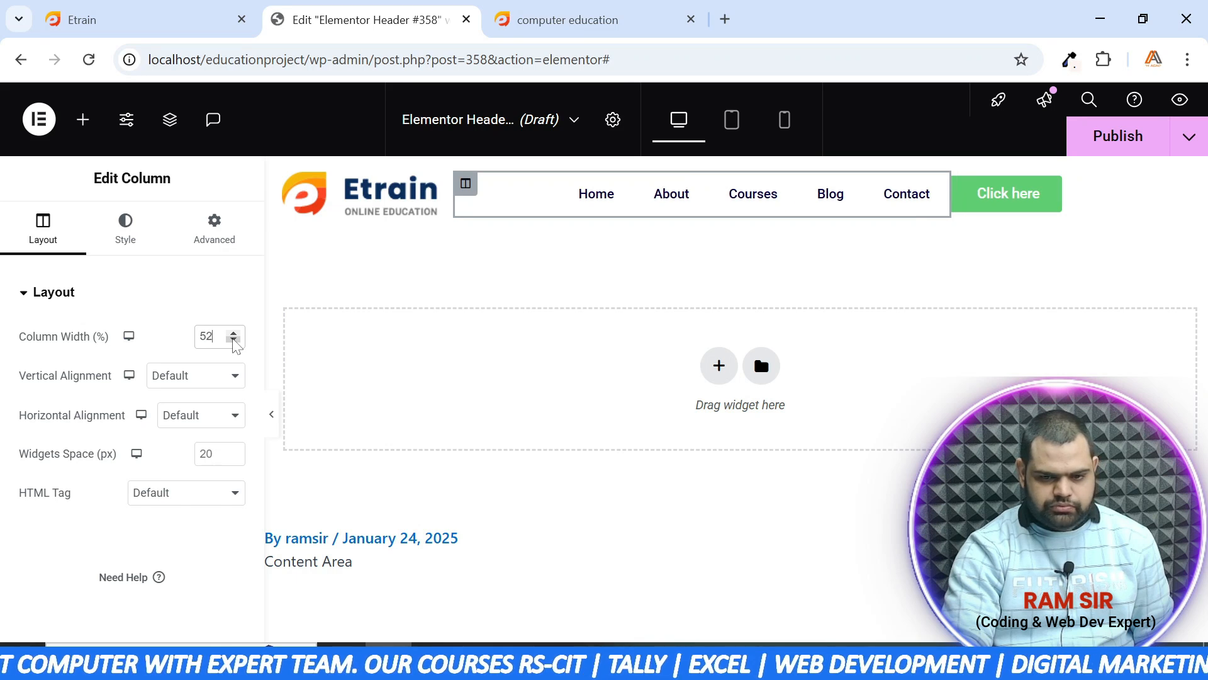
{"action": "left_click", "coordinate": [269, 417]}
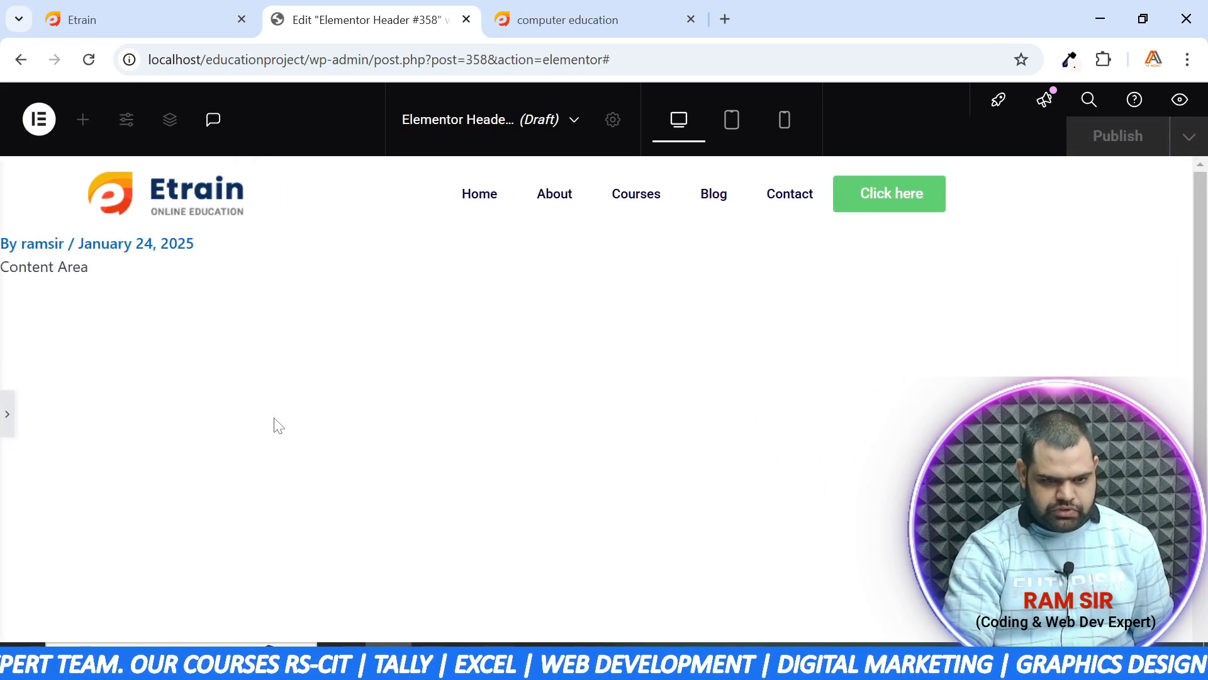
{"action": "left_click", "coordinate": [8, 418]}
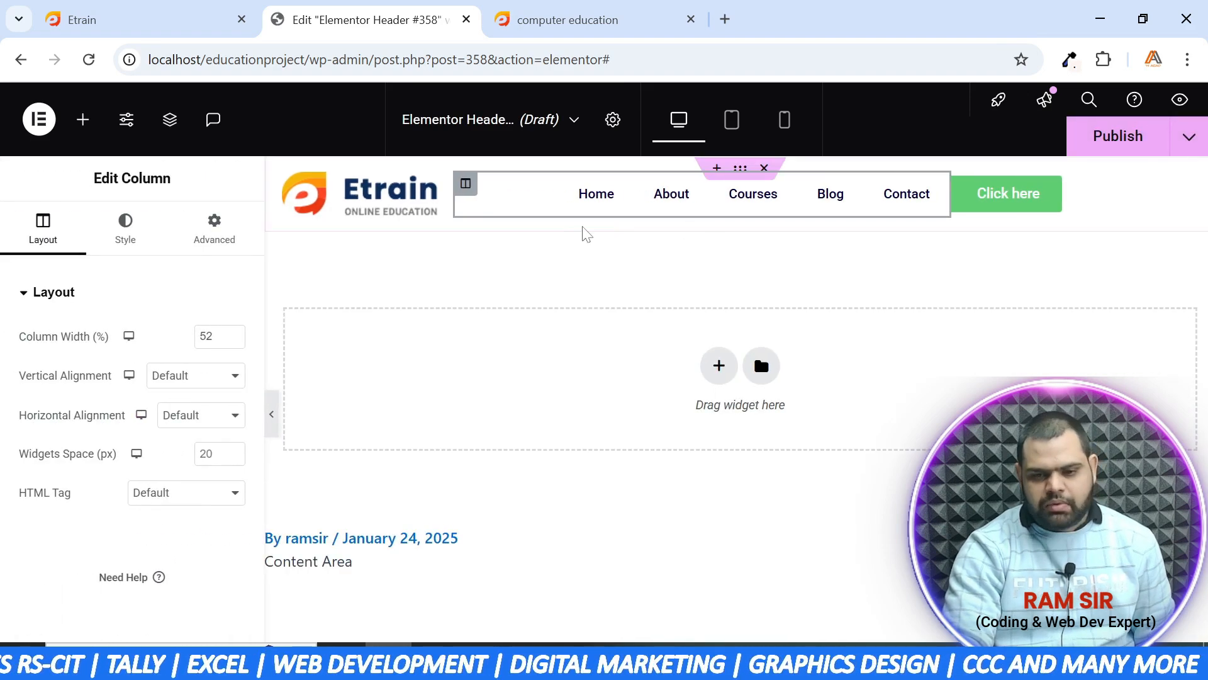
Change the header button's text to "Get a Quote", following the wording of the reference page's button
{"action": "mouse_move", "coordinate": [1009, 202]}
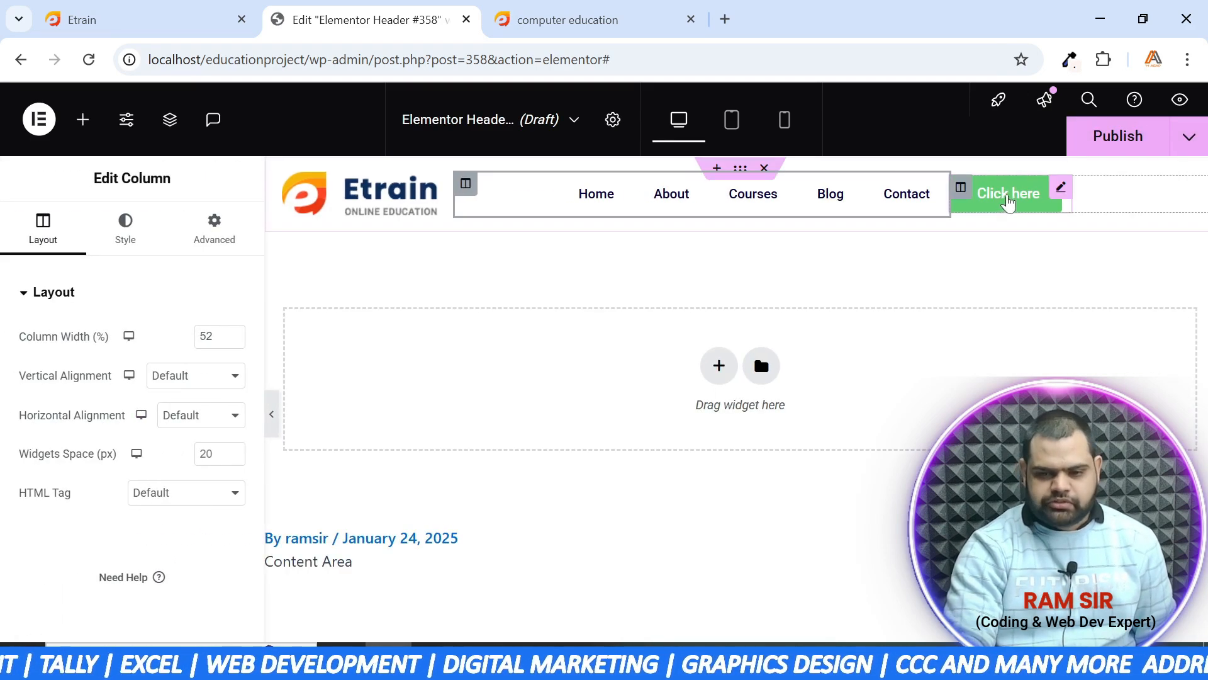
{"action": "left_click", "coordinate": [1062, 190]}
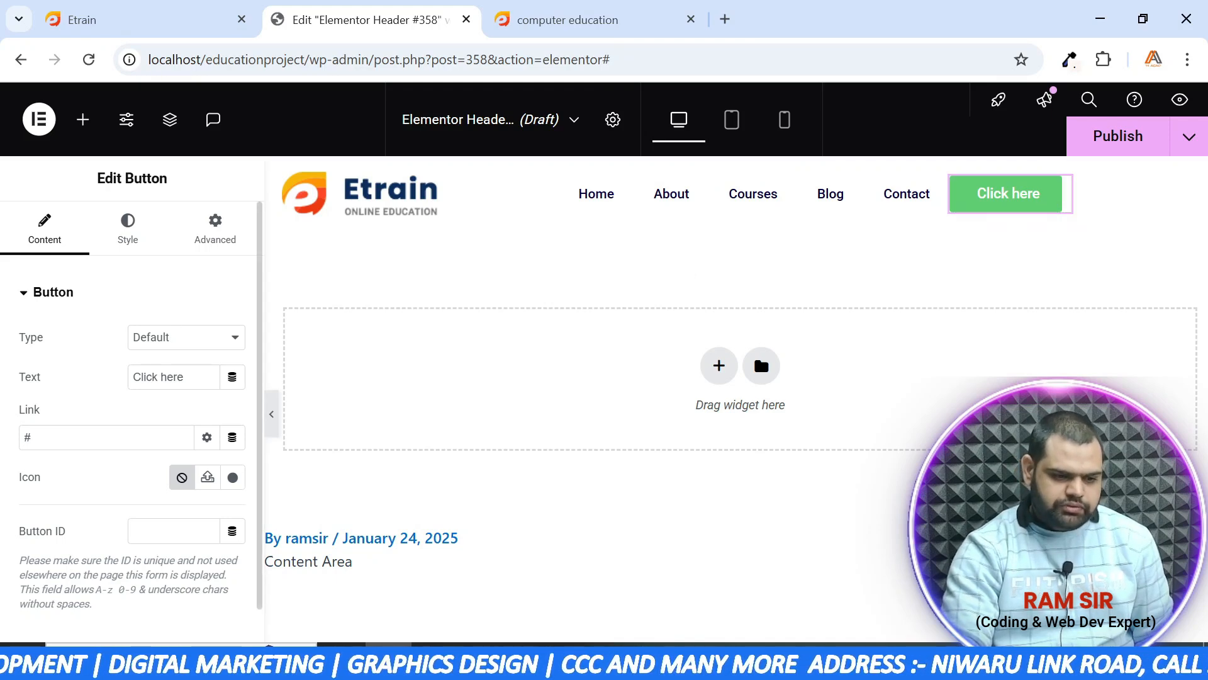
{"action": "left_click_drag", "start_coordinate": [183, 377], "coordinate": [128, 384]}
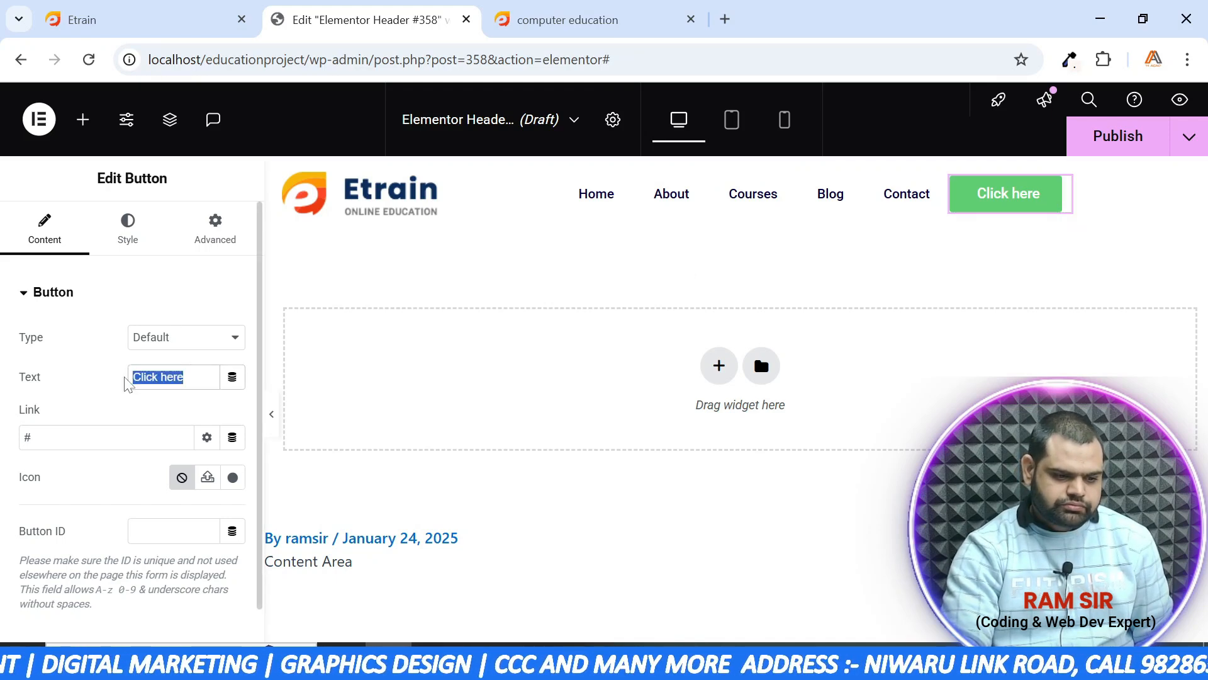
{"action": "left_click", "coordinate": [162, 25]}
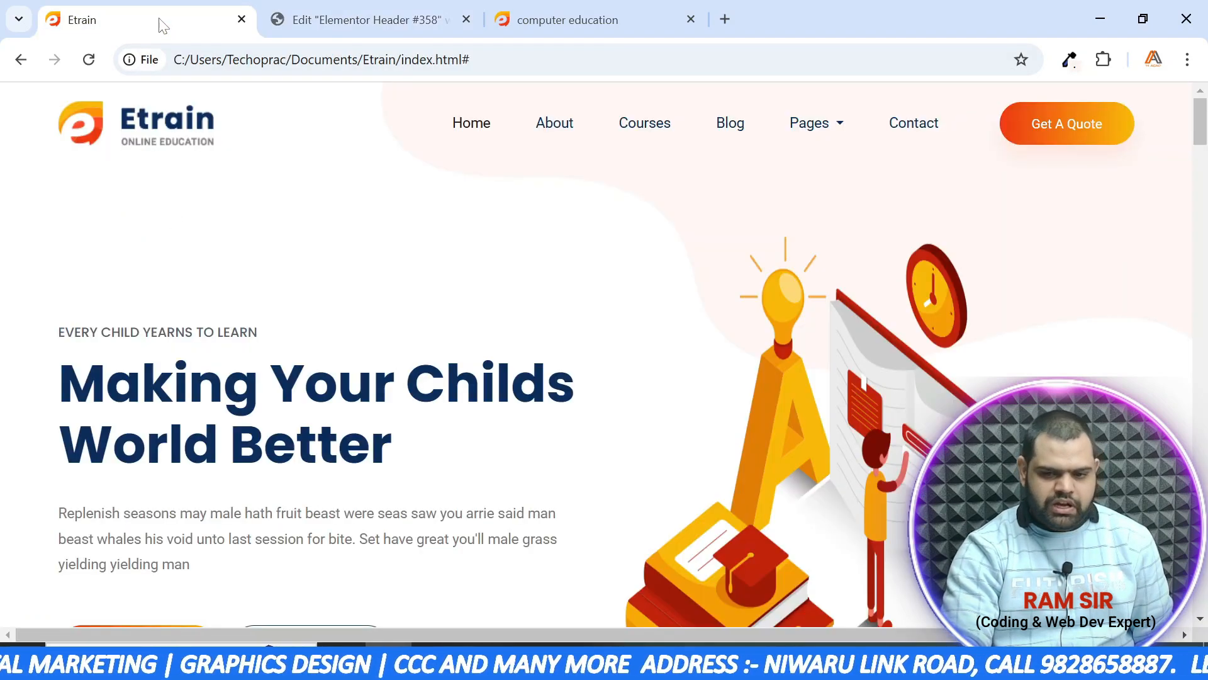
{"action": "left_click", "coordinate": [311, 13]}
{"action": "type", "text": "get"}
{"action": "key", "text": "BackSpace"}
{"action": "key", "text": "BackSpace"}
{"action": "key", "text": "BackSpace"}
{"action": "type", "text": "G"}
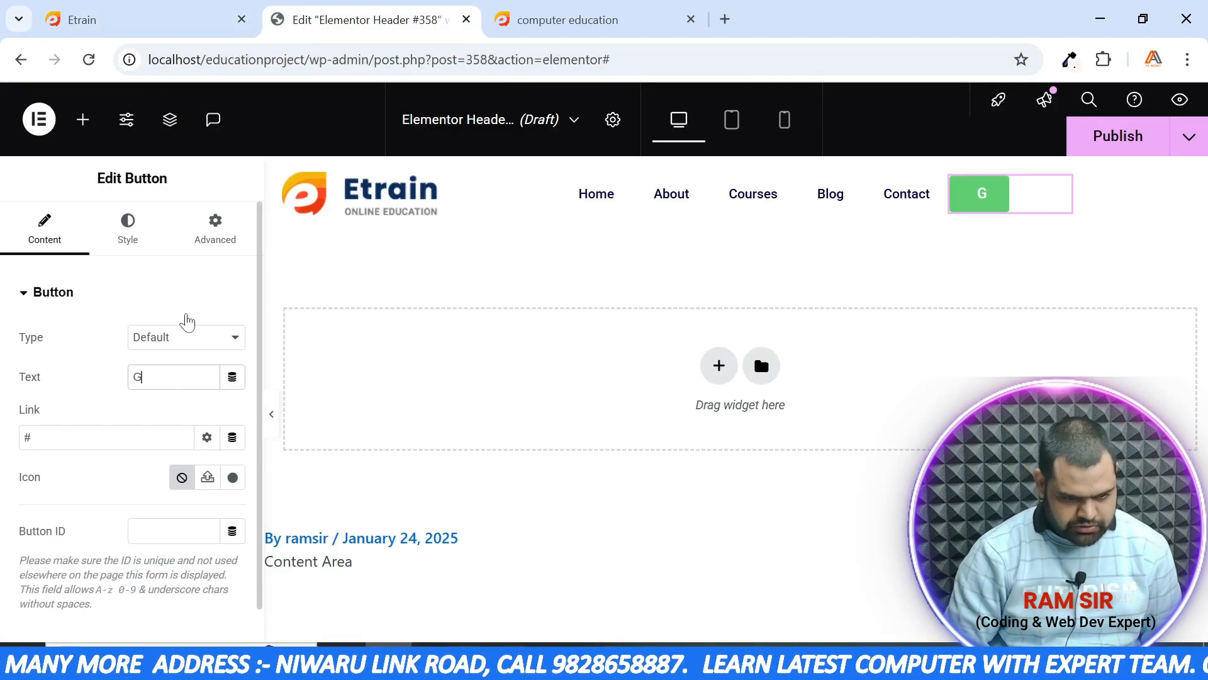
{"action": "type", "text": "et a Q"}
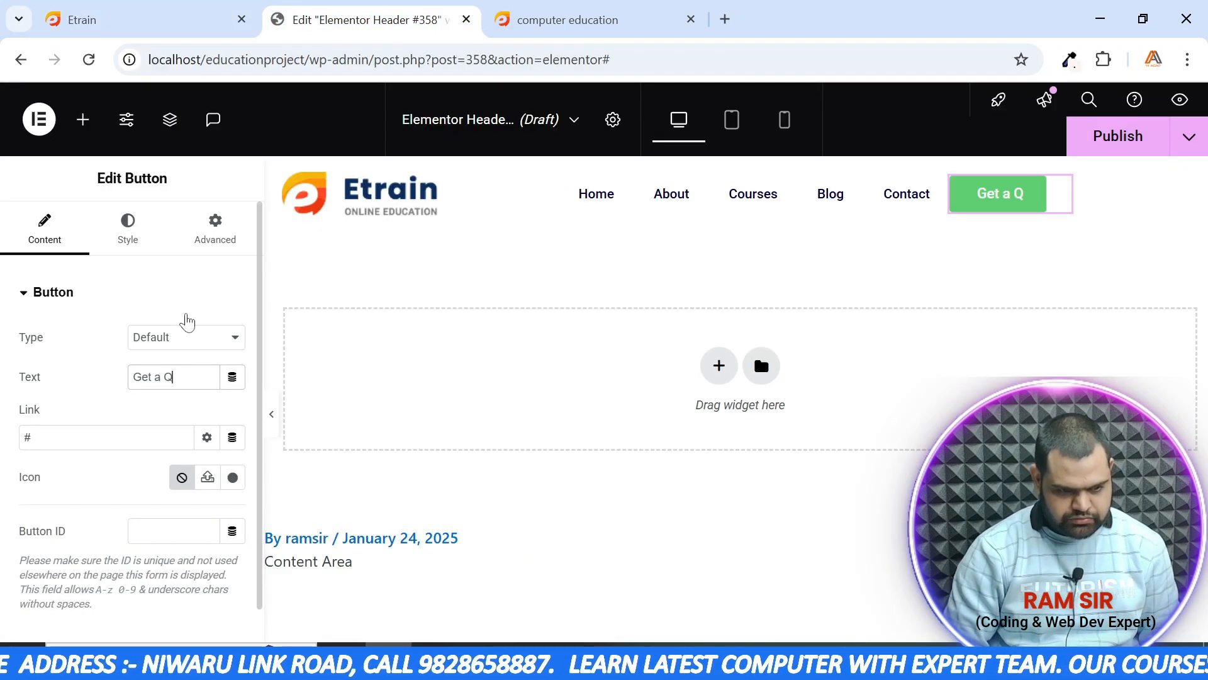
{"action": "type", "text": "uote"}
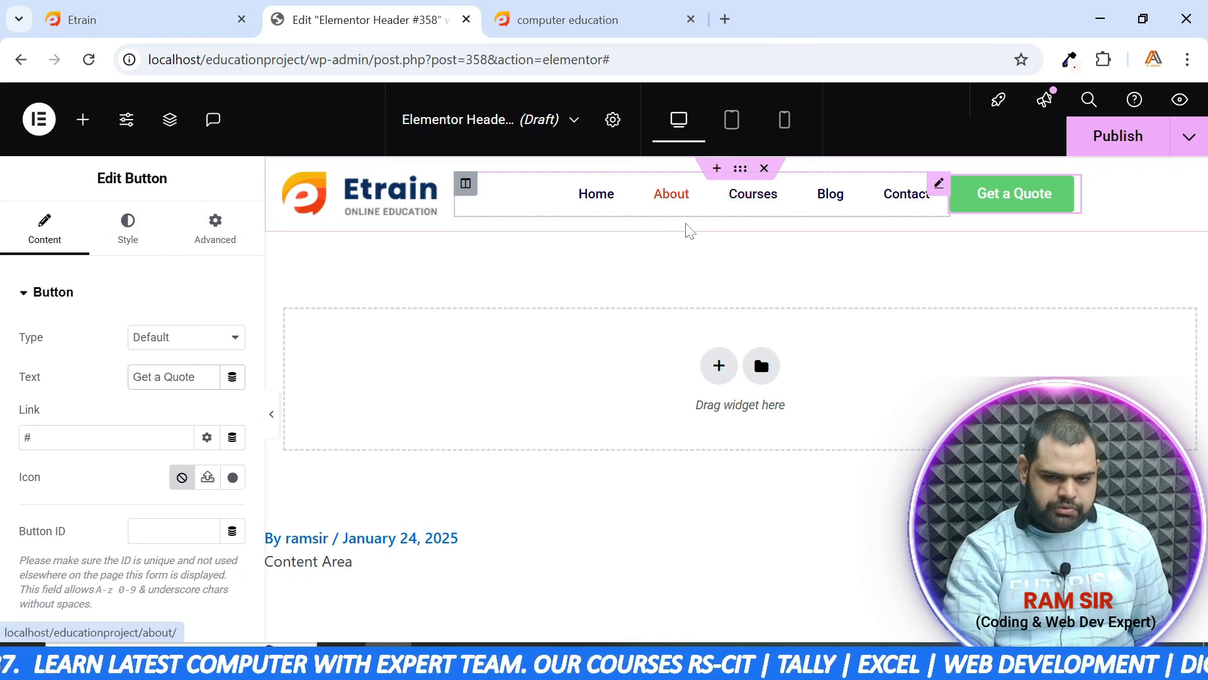
Set the button's position to left alignment within its column
{"action": "left_click", "coordinate": [135, 438]}
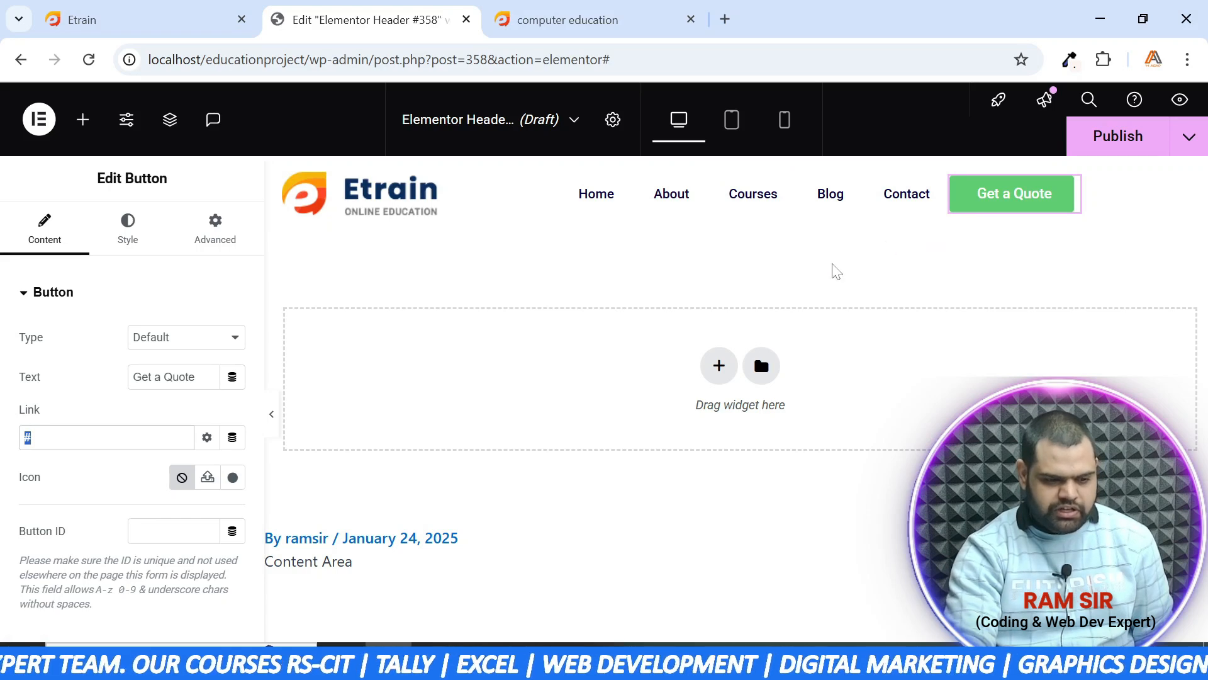
{"action": "scroll", "coordinate": [102, 458], "scroll_direction": "down", "scroll_amount": 1}
{"action": "scroll", "coordinate": [101, 458], "scroll_direction": "up", "scroll_amount": 1}
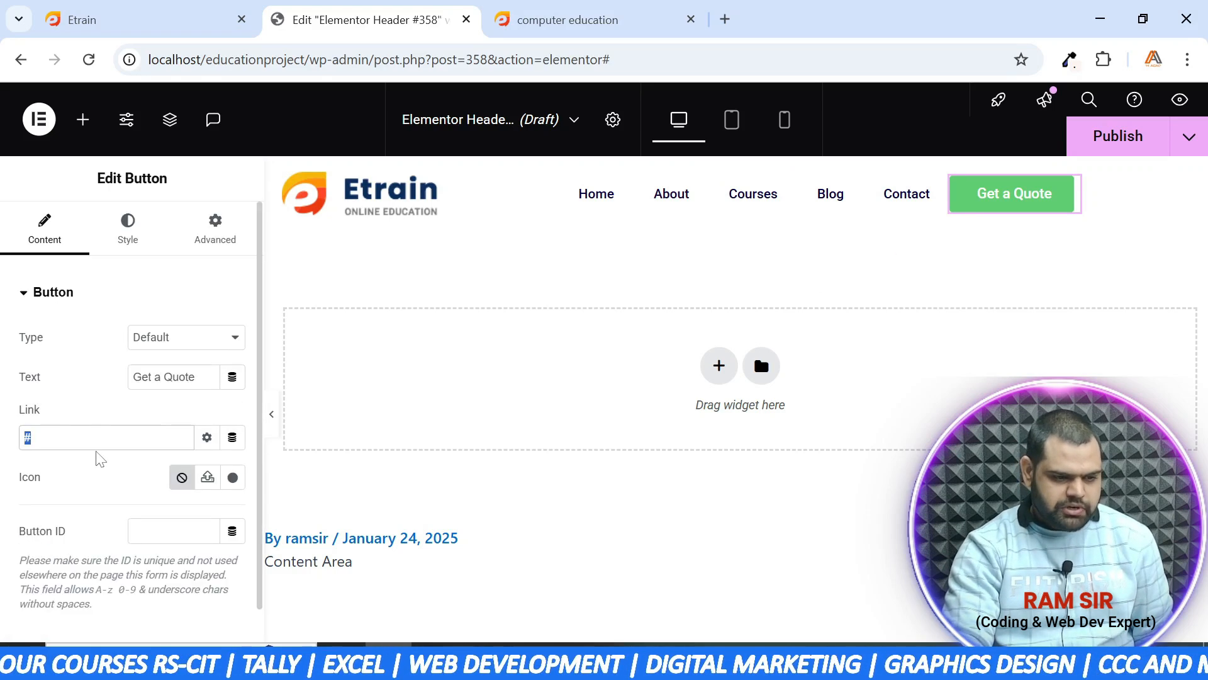
{"action": "left_click", "coordinate": [125, 249]}
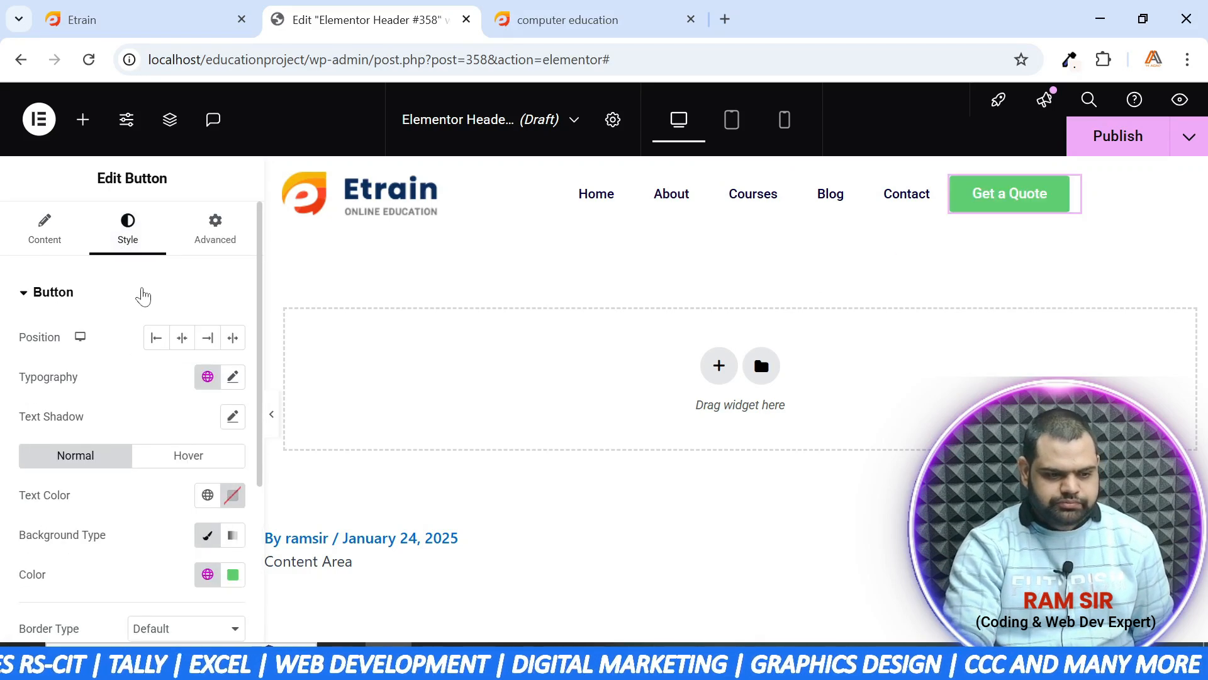
{"action": "left_click", "coordinate": [156, 340]}
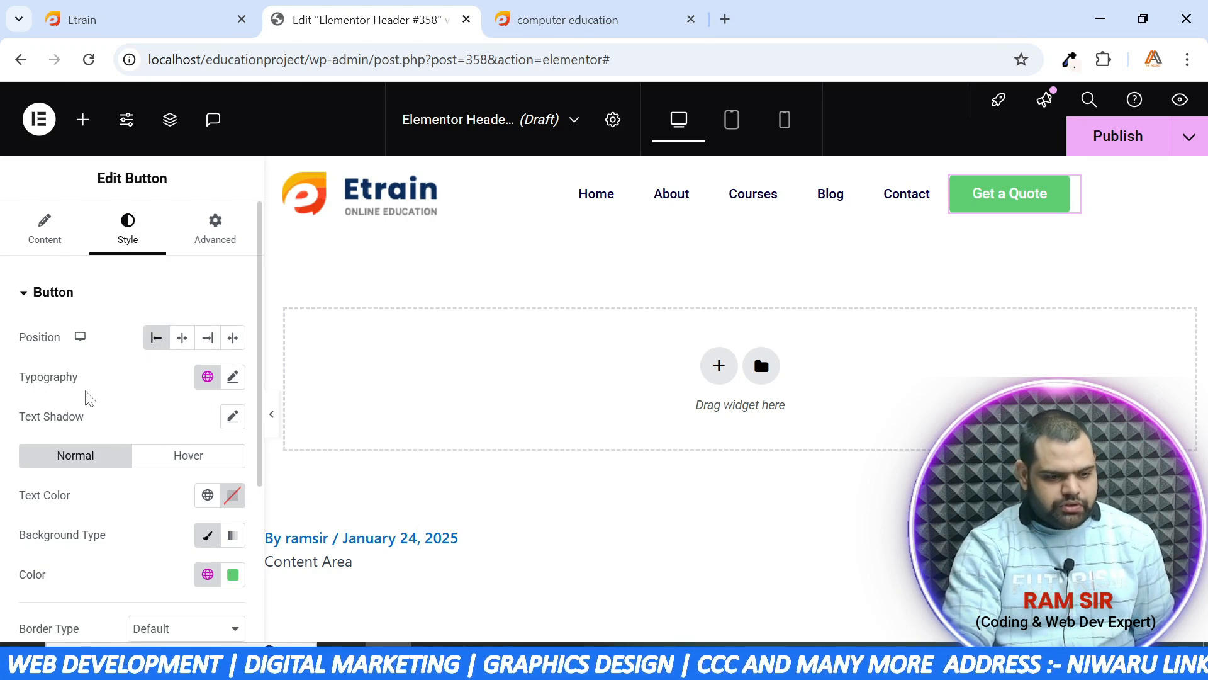
Set the button text's typography to size 14 px with weight 500 (Medium)
{"action": "left_click", "coordinate": [232, 377]}
{"action": "left_click_drag", "start_coordinate": [33, 525], "coordinate": [49, 535]}
{"action": "left_click", "coordinate": [220, 528]}
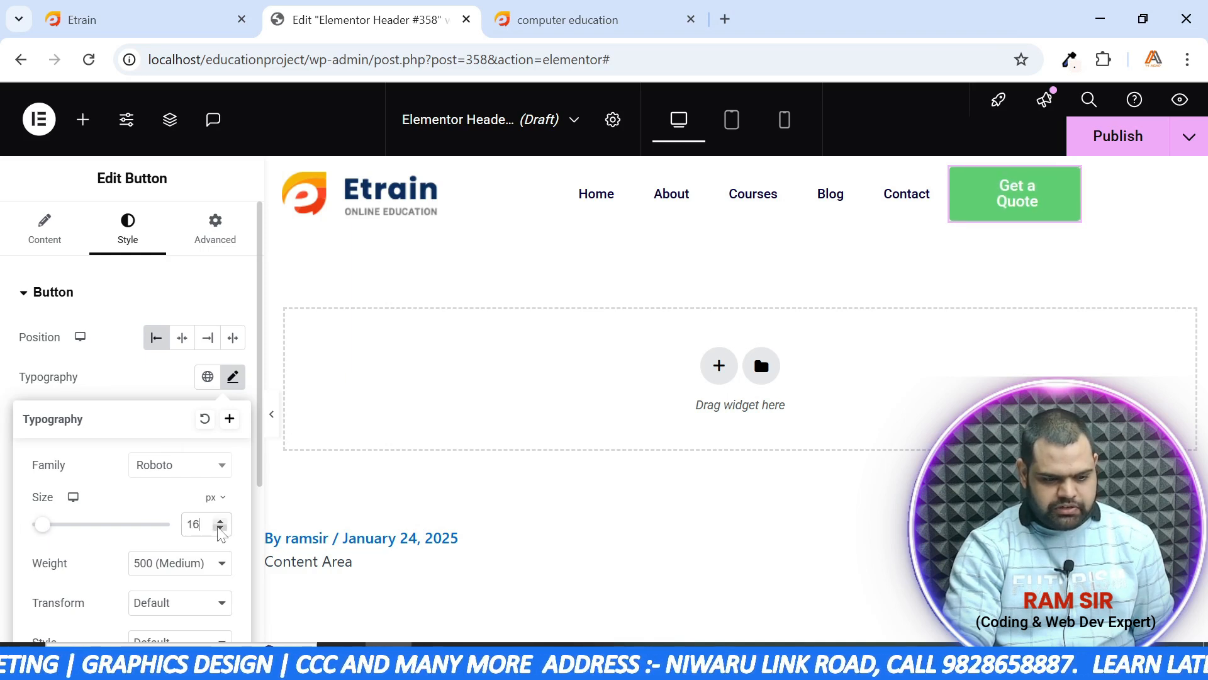
{"action": "left_click", "coordinate": [220, 528]}
{"action": "left_click", "coordinate": [220, 528]}
{"action": "left_click", "coordinate": [221, 528]}
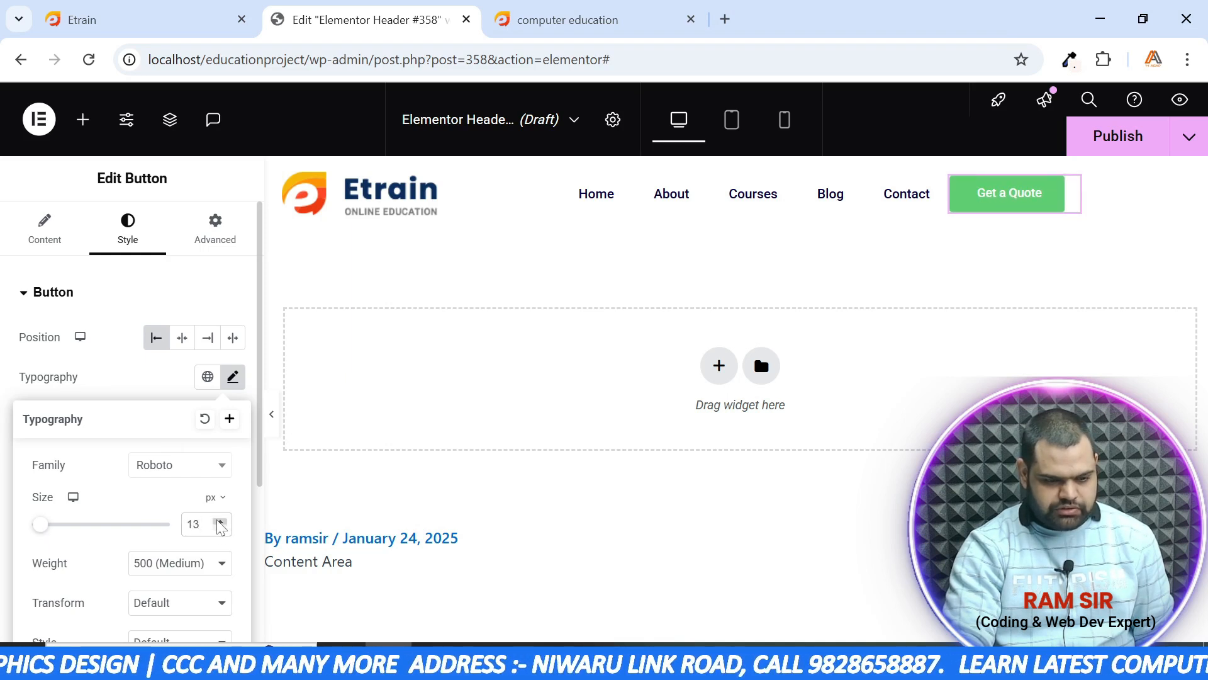
{"action": "left_click", "coordinate": [219, 521]}
{"action": "left_click", "coordinate": [188, 566]}
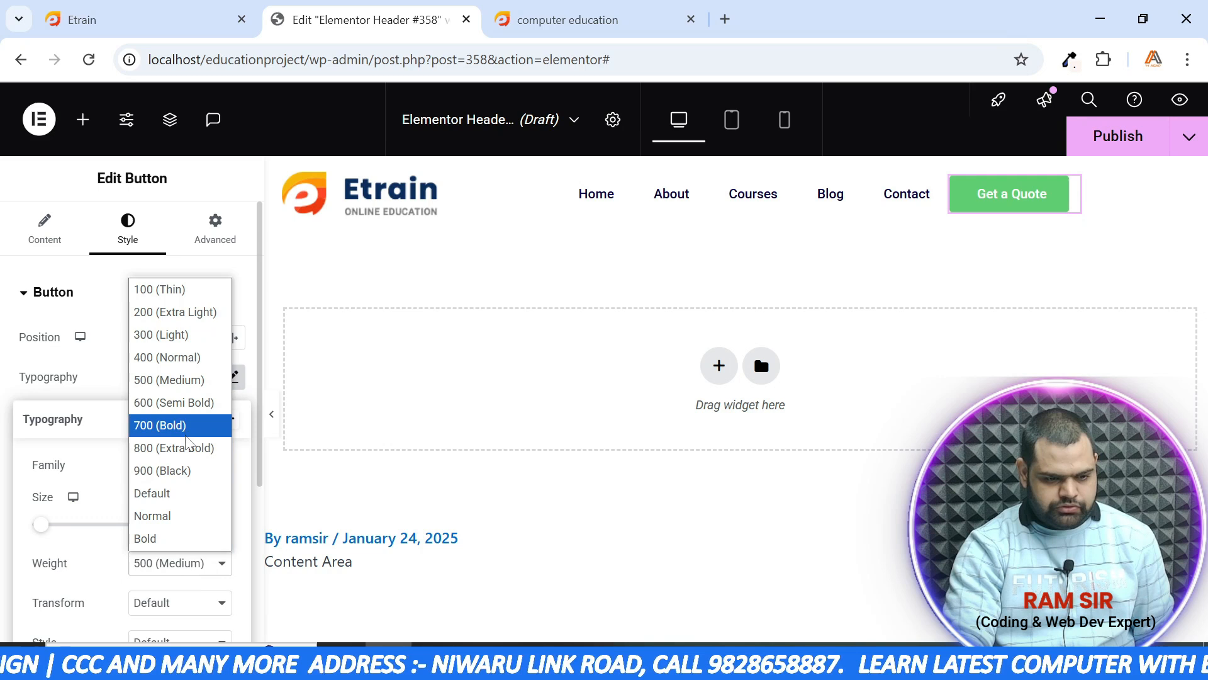
{"action": "left_click", "coordinate": [192, 388]}
{"action": "left_click", "coordinate": [133, 382]}
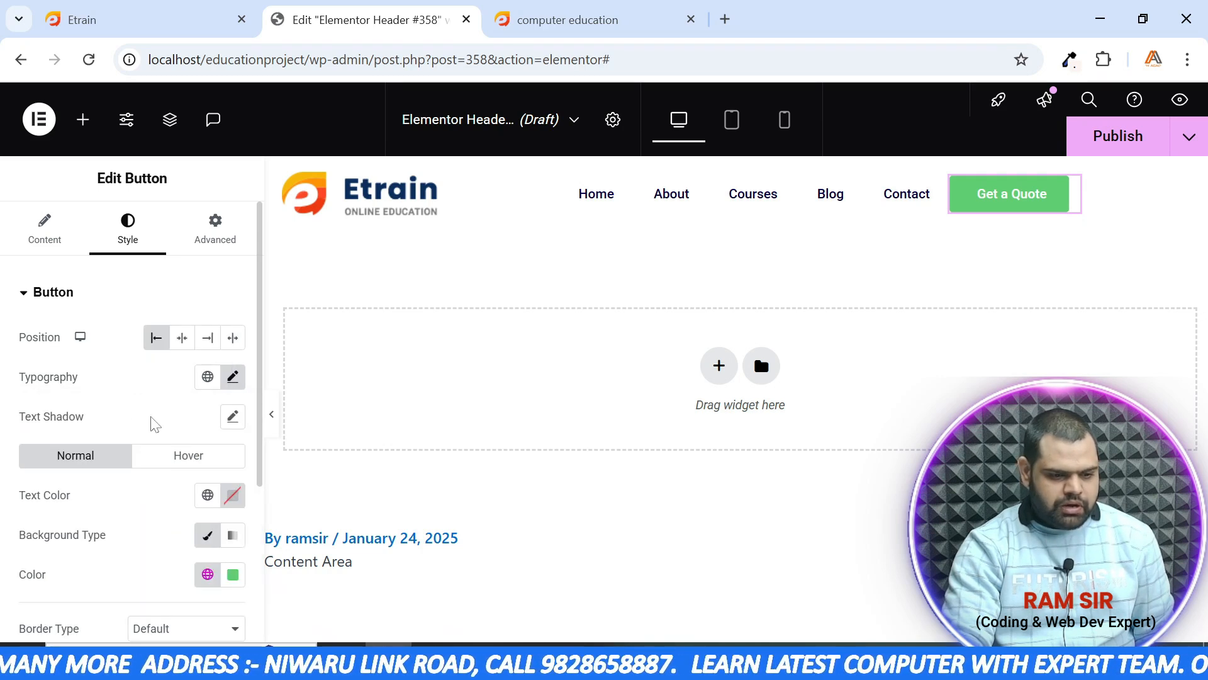
Compare the button with the reference page's header and set its text weight to 300 (Light)
{"action": "scroll", "coordinate": [129, 431], "scroll_direction": "down", "scroll_amount": 3}
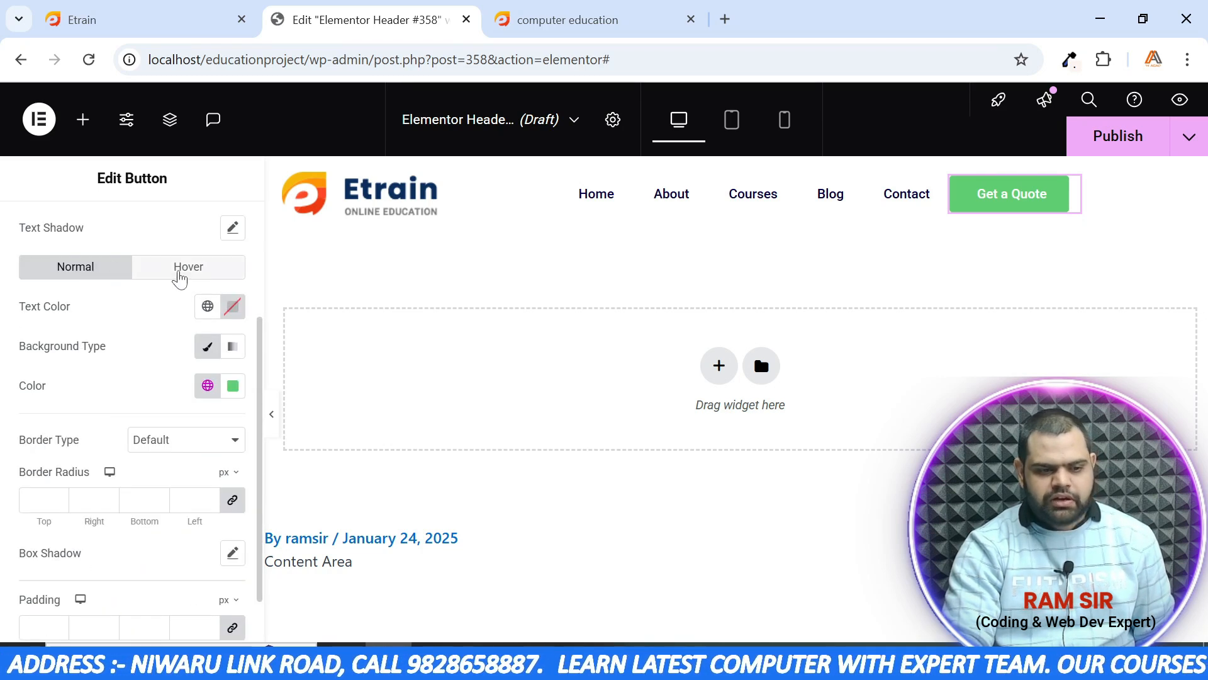
{"action": "scroll", "coordinate": [134, 311], "scroll_direction": "up", "scroll_amount": 2}
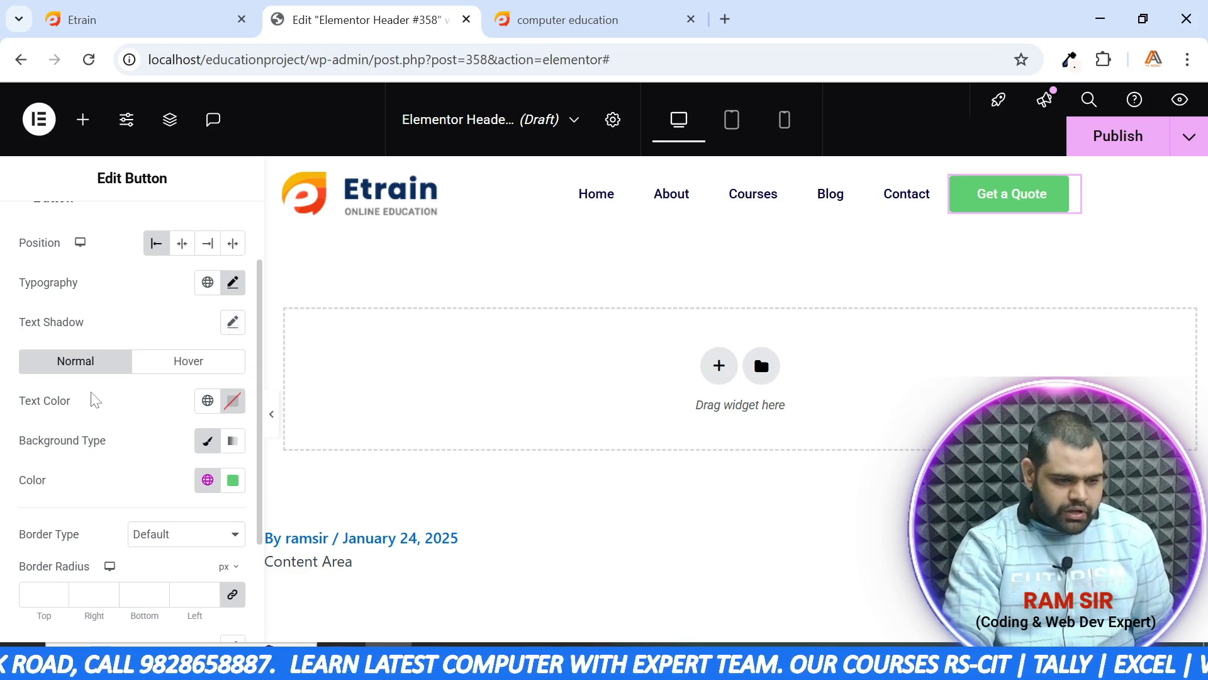
{"action": "scroll", "coordinate": [94, 400], "scroll_direction": "up", "scroll_amount": 2}
{"action": "scroll", "coordinate": [95, 401], "scroll_direction": "down", "scroll_amount": 2}
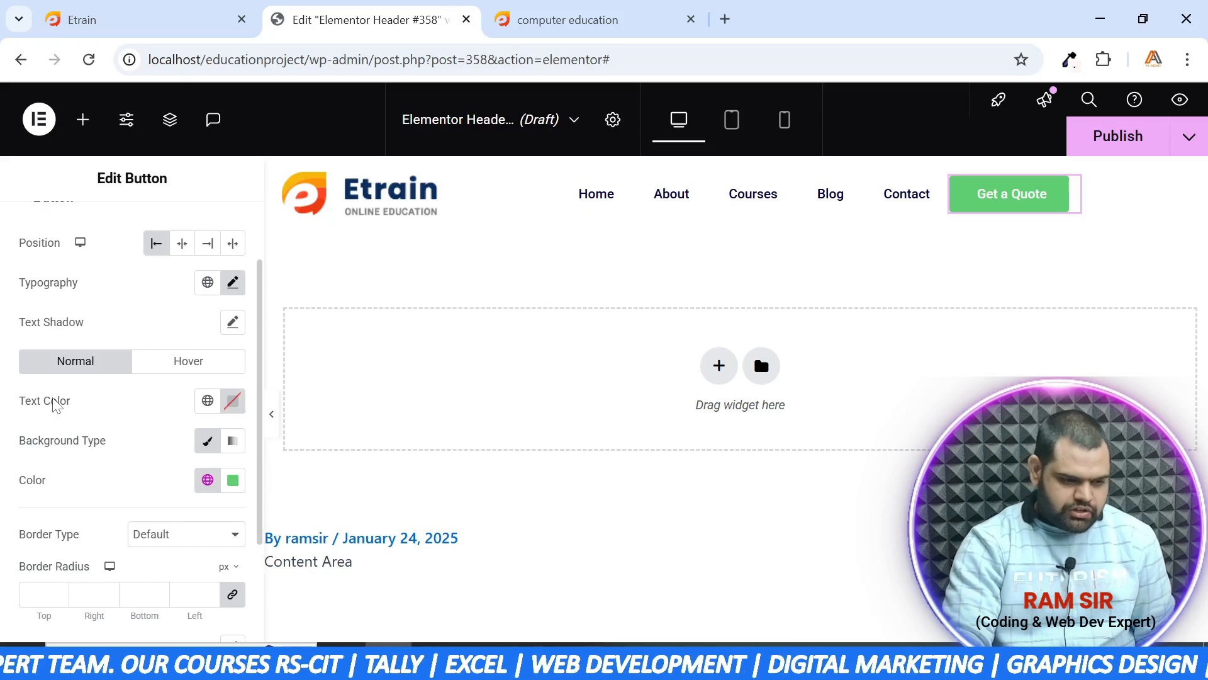
{"action": "left_click", "coordinate": [117, 8]}
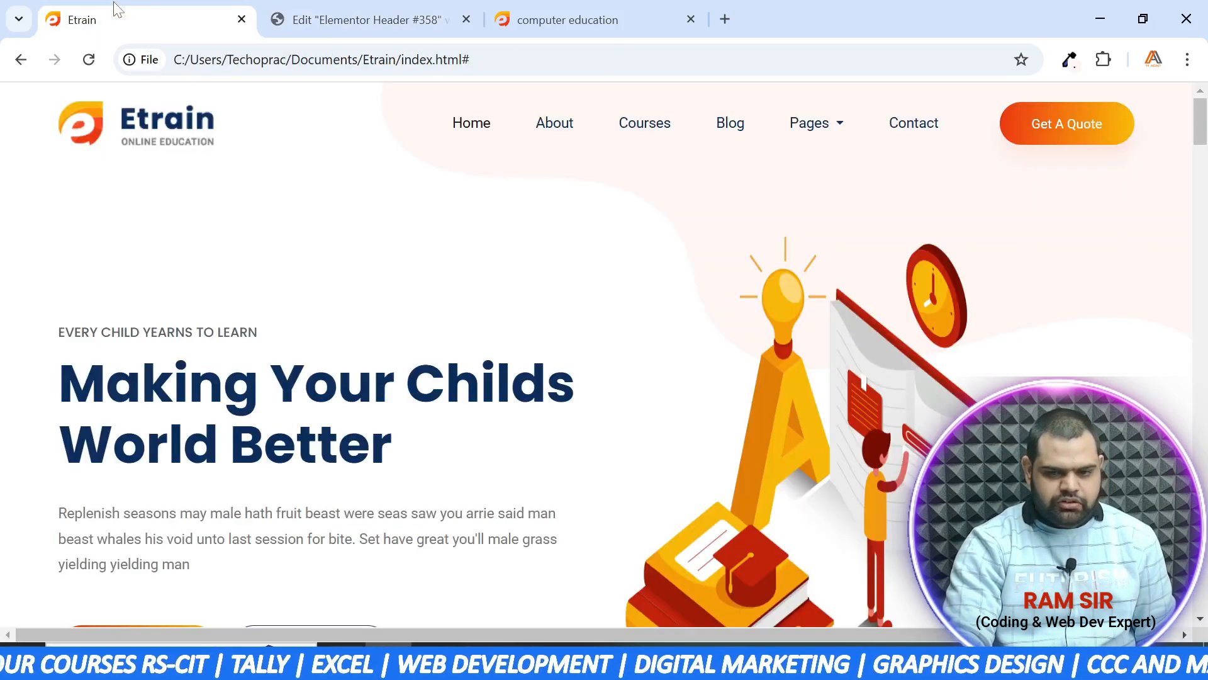
{"action": "left_click", "coordinate": [297, 5]}
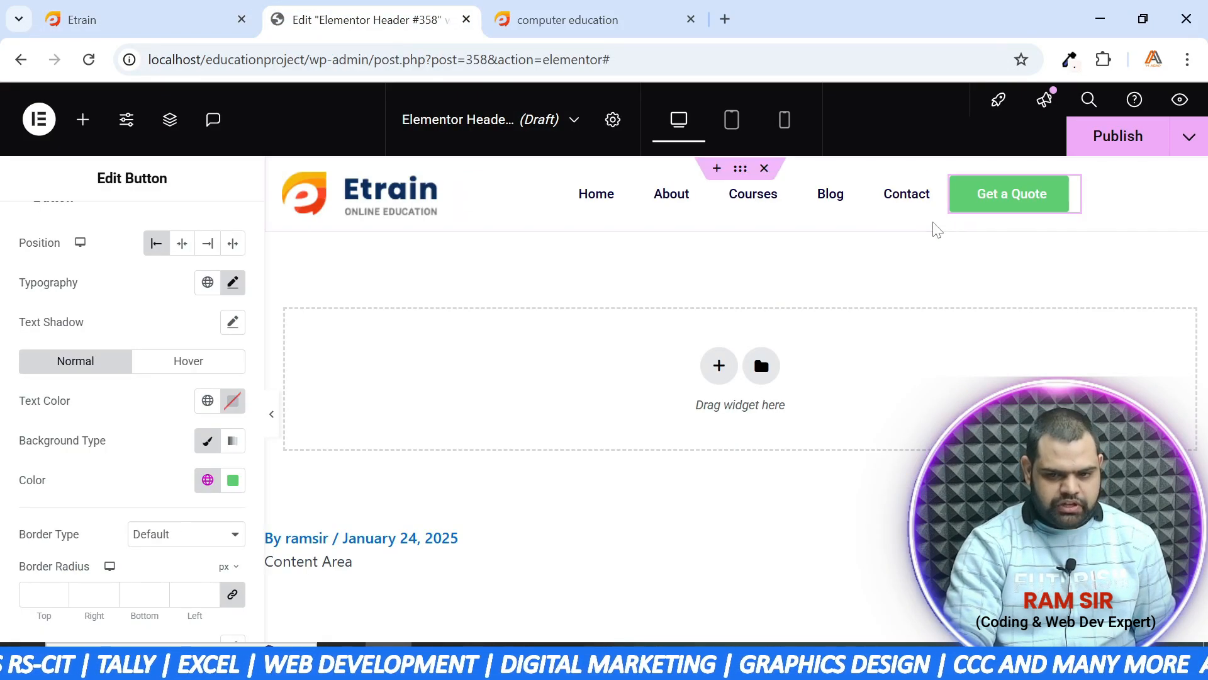
{"action": "left_click", "coordinate": [232, 284]}
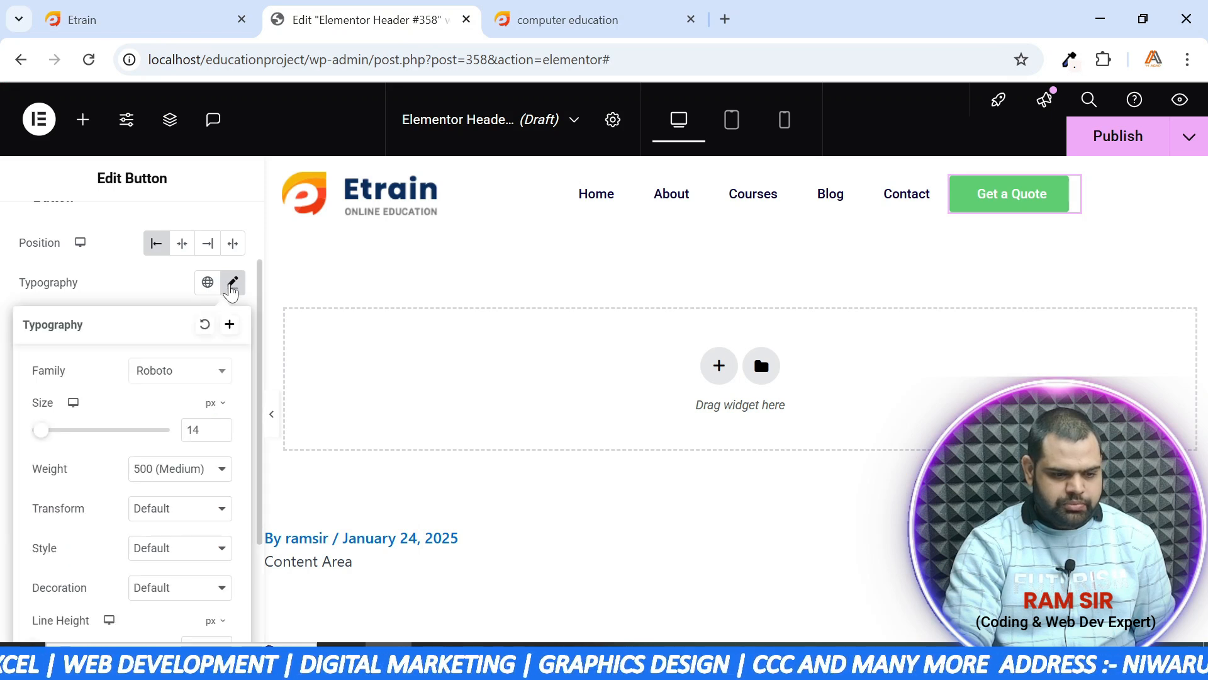
{"action": "left_click", "coordinate": [177, 479]}
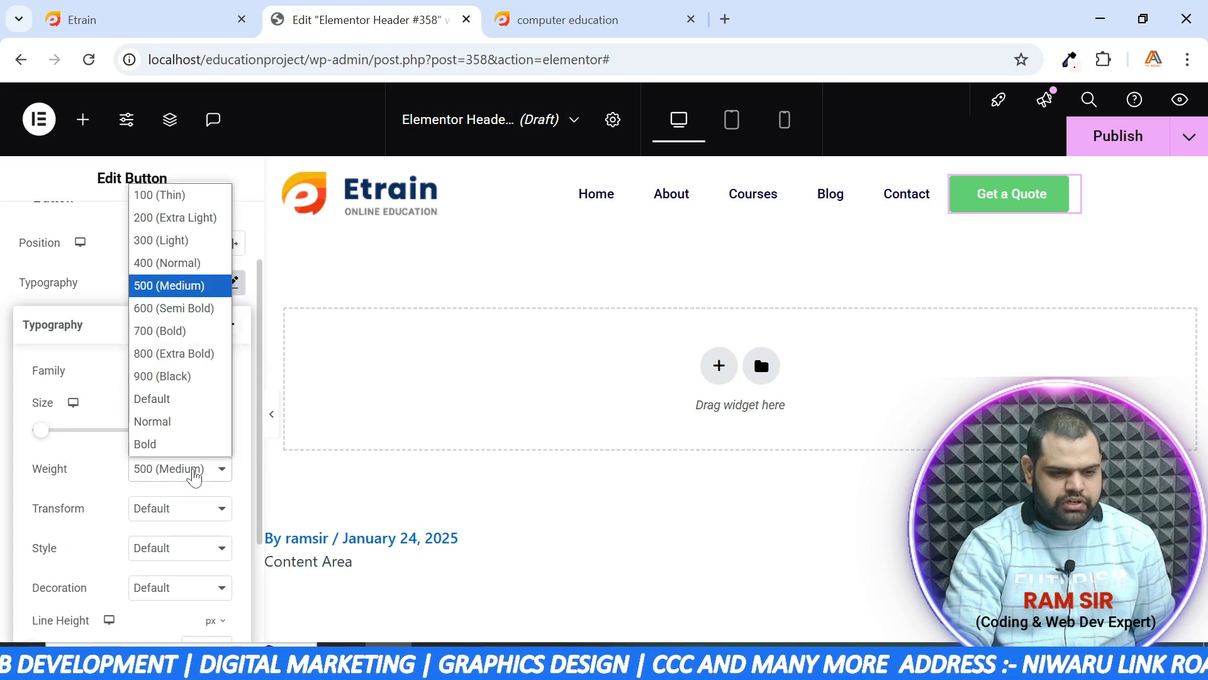
{"action": "left_click", "coordinate": [190, 245]}
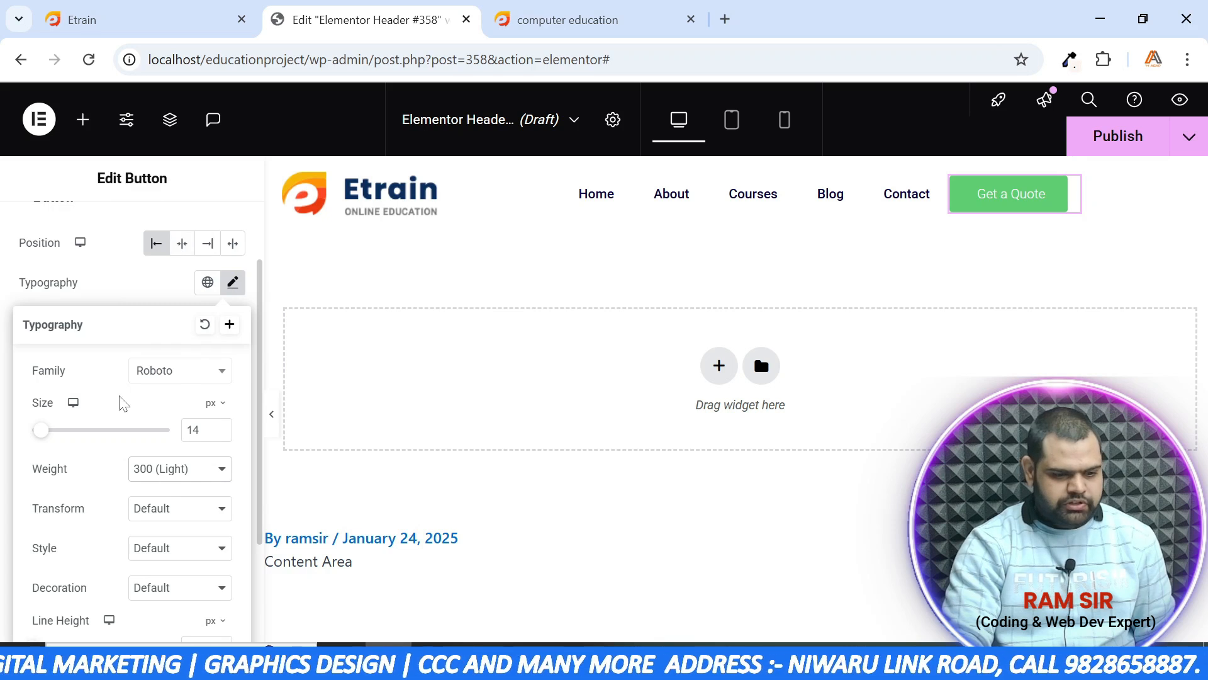
{"action": "left_click", "coordinate": [177, 267]}
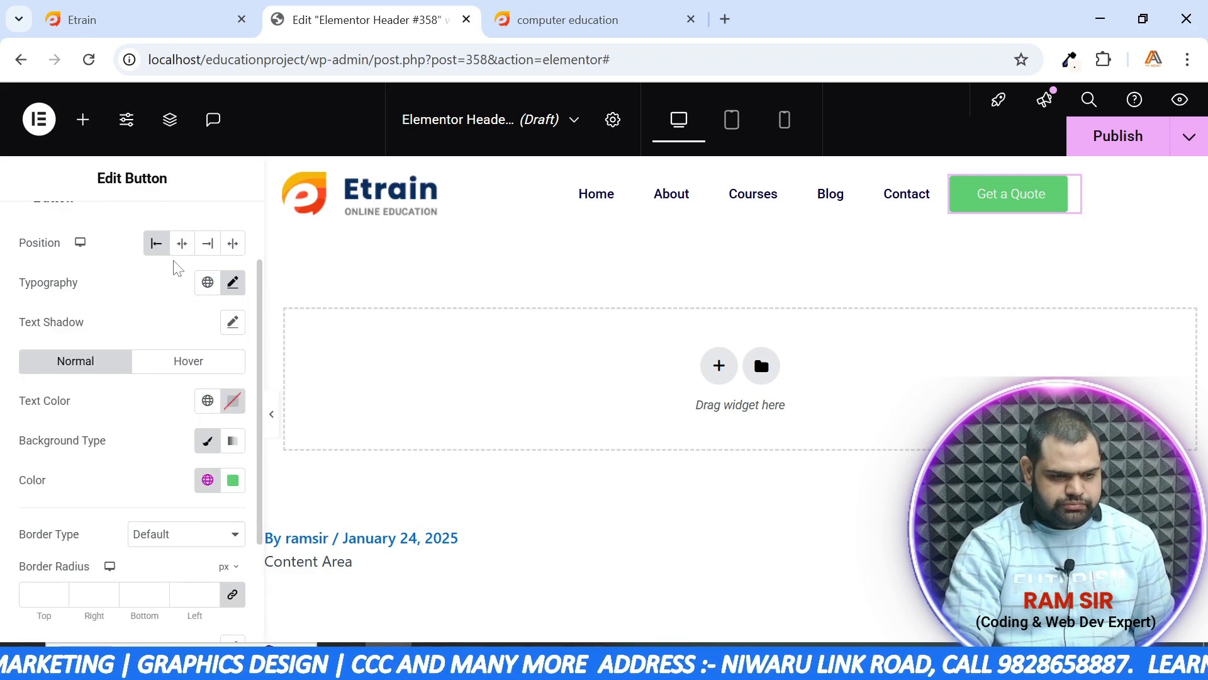
Set the button's normal text color to white and its background type to gradient
{"action": "left_click", "coordinate": [232, 403]}
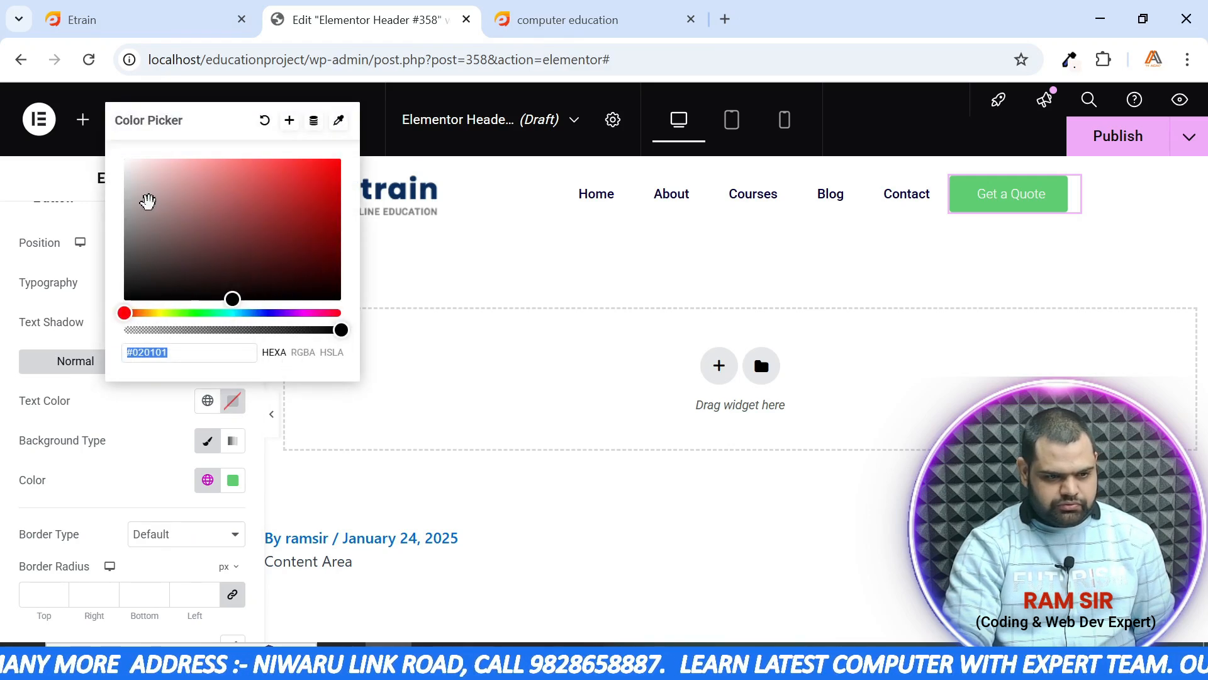
{"action": "left_click_drag", "start_coordinate": [148, 201], "coordinate": [119, 157]}
{"action": "left_click", "coordinate": [150, 411]}
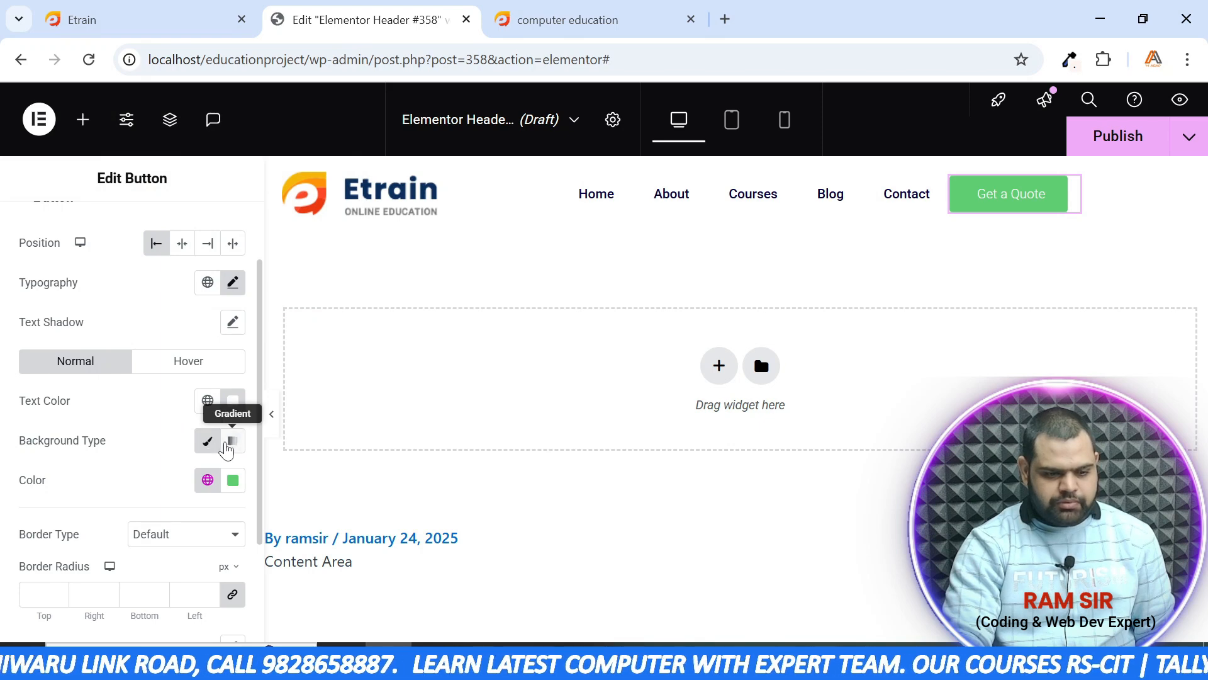
{"action": "left_click", "coordinate": [233, 441]}
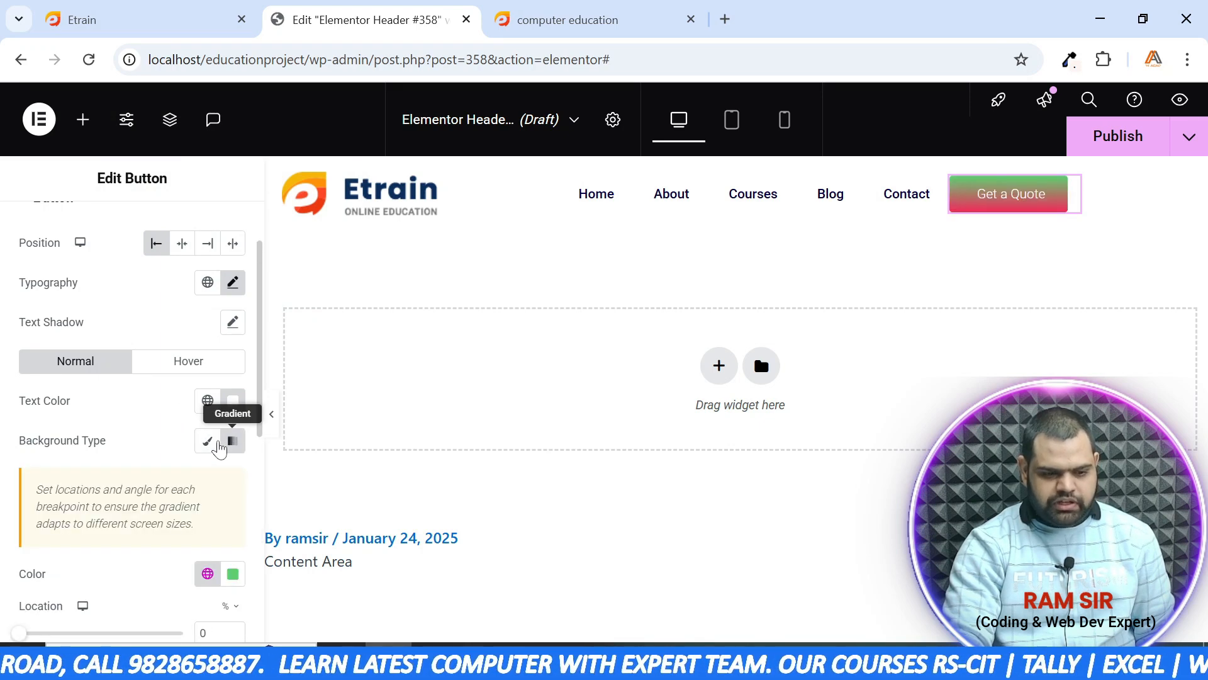
Sample the red-orange from the Etrain logo and set the button gradient's first color to #ED390F
{"action": "scroll", "coordinate": [135, 422], "scroll_direction": "down", "scroll_amount": 5}
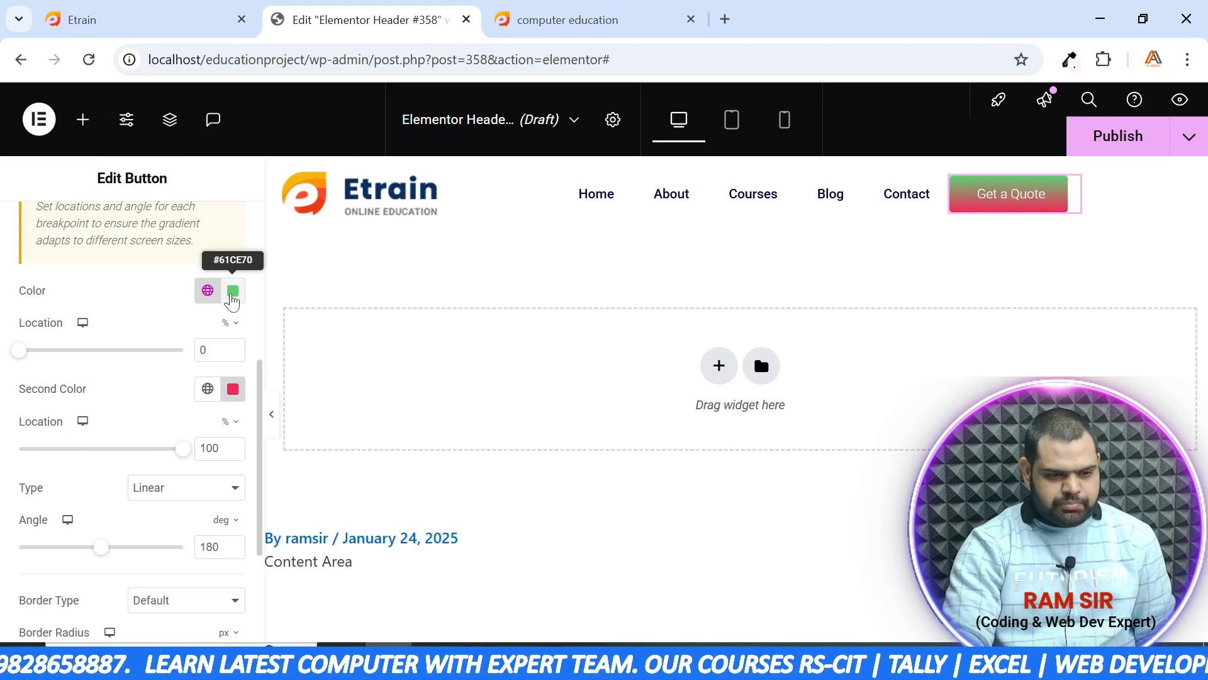
{"action": "left_click", "coordinate": [233, 291]}
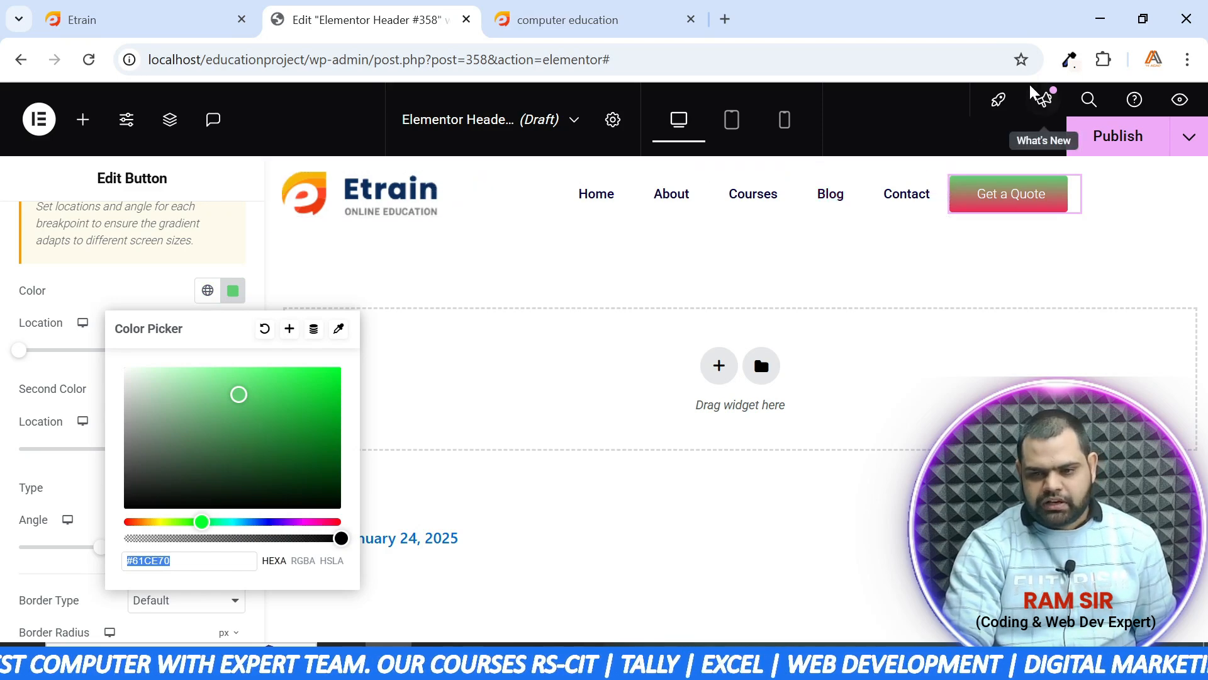
{"action": "left_click", "coordinate": [1070, 59]}
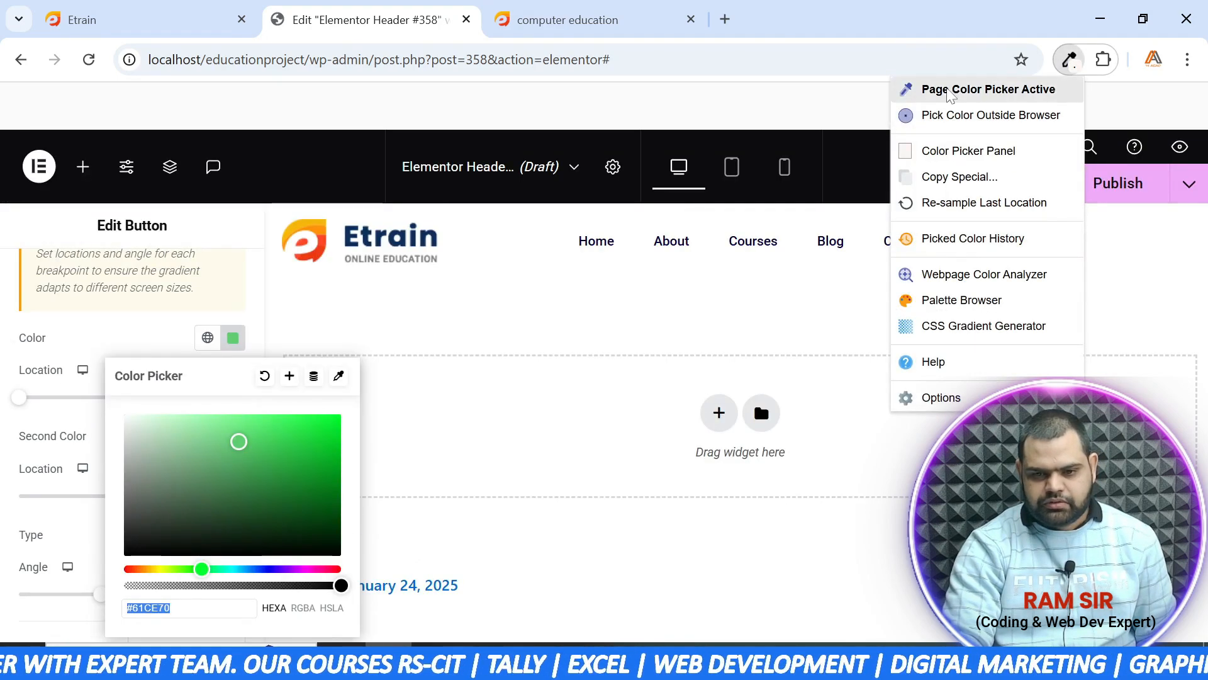
{"action": "left_click", "coordinate": [950, 91]}
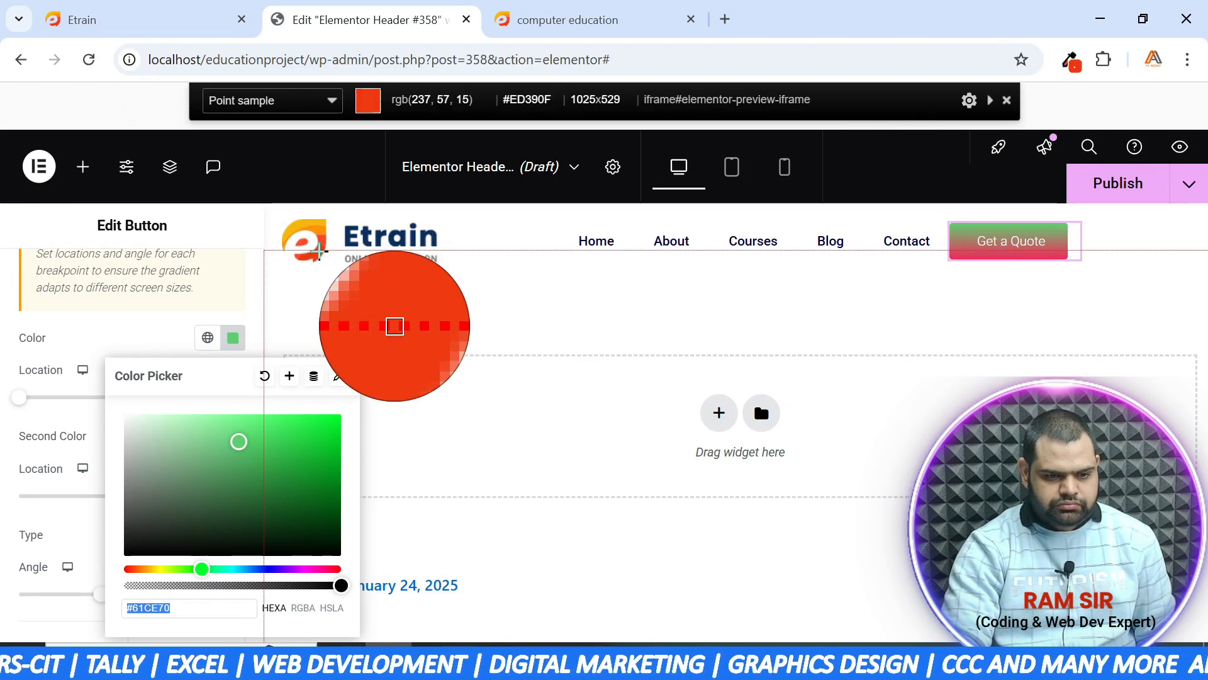
{"action": "left_click", "coordinate": [319, 251]}
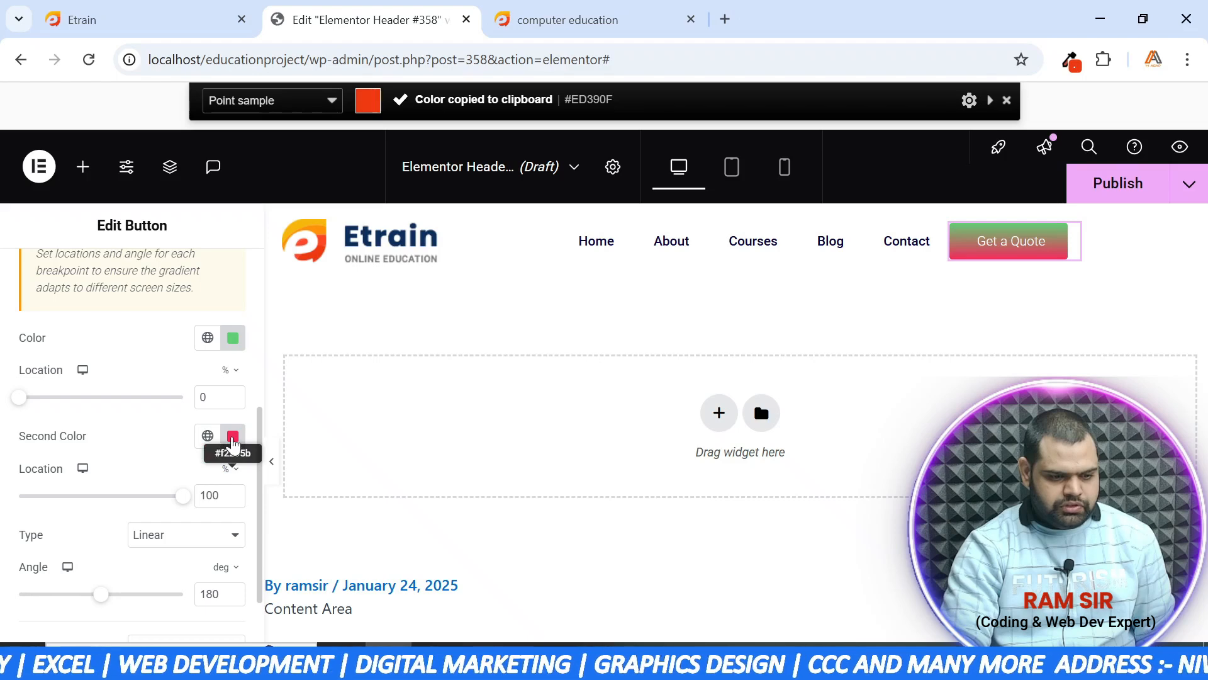
{"action": "left_click", "coordinate": [233, 290]}
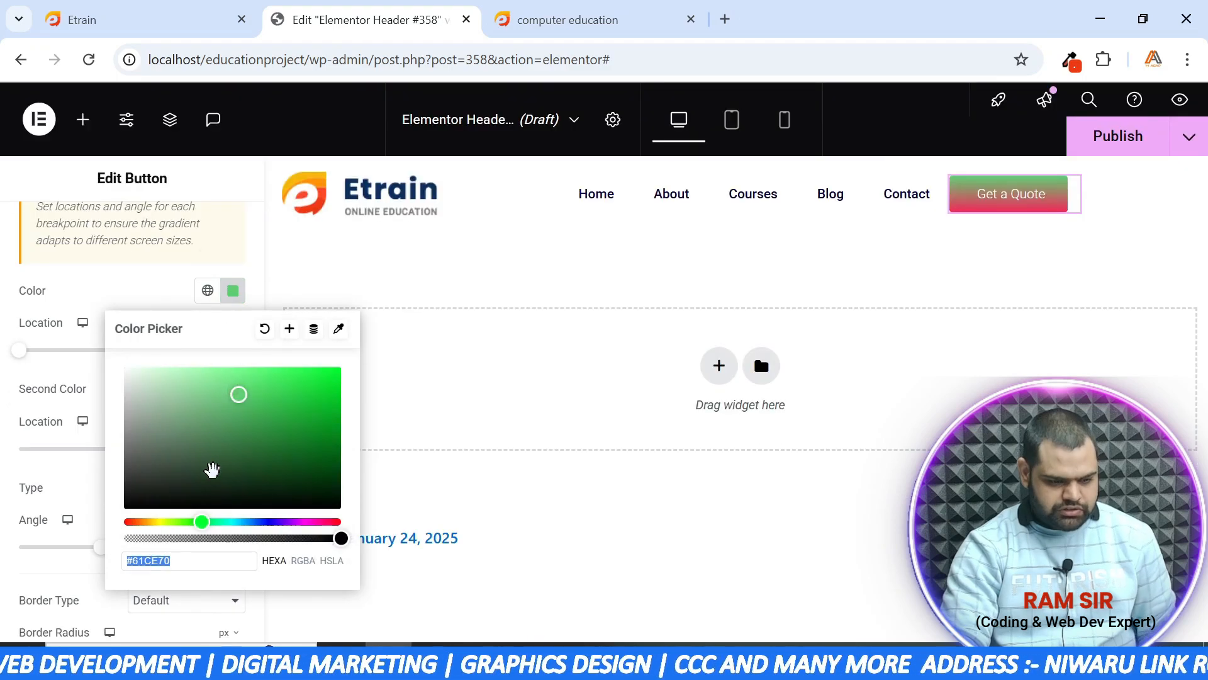
{"action": "key", "text": "ctrl+v"}
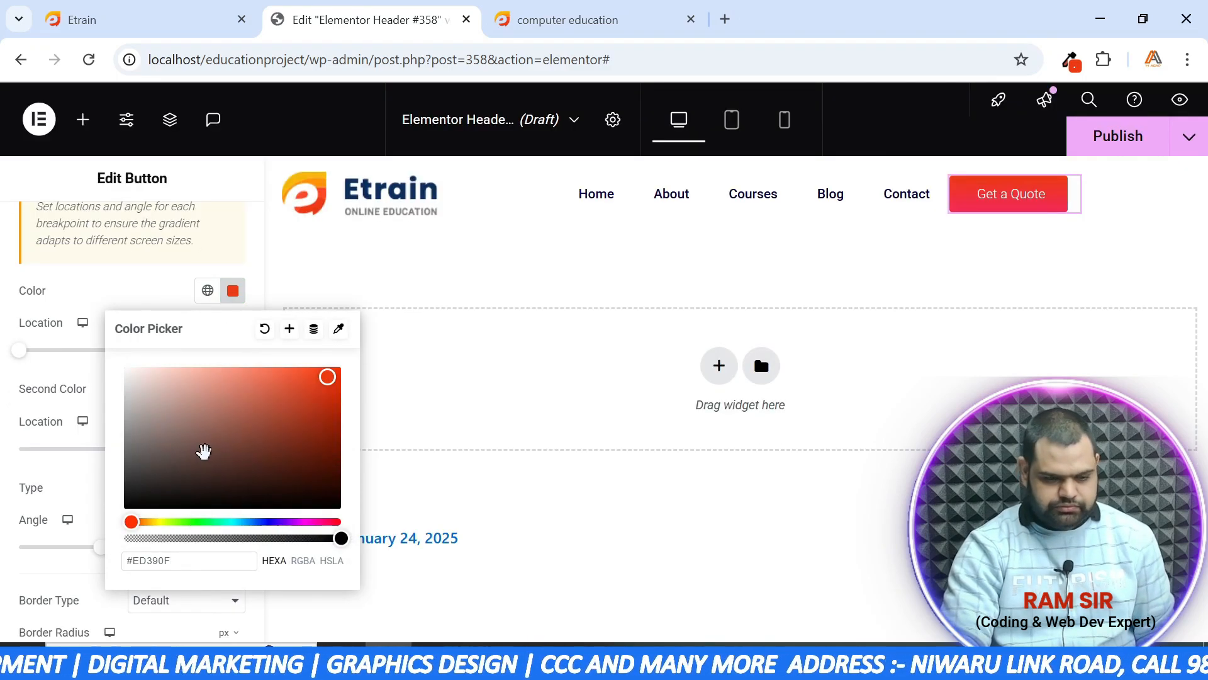
{"action": "left_click", "coordinate": [89, 378]}
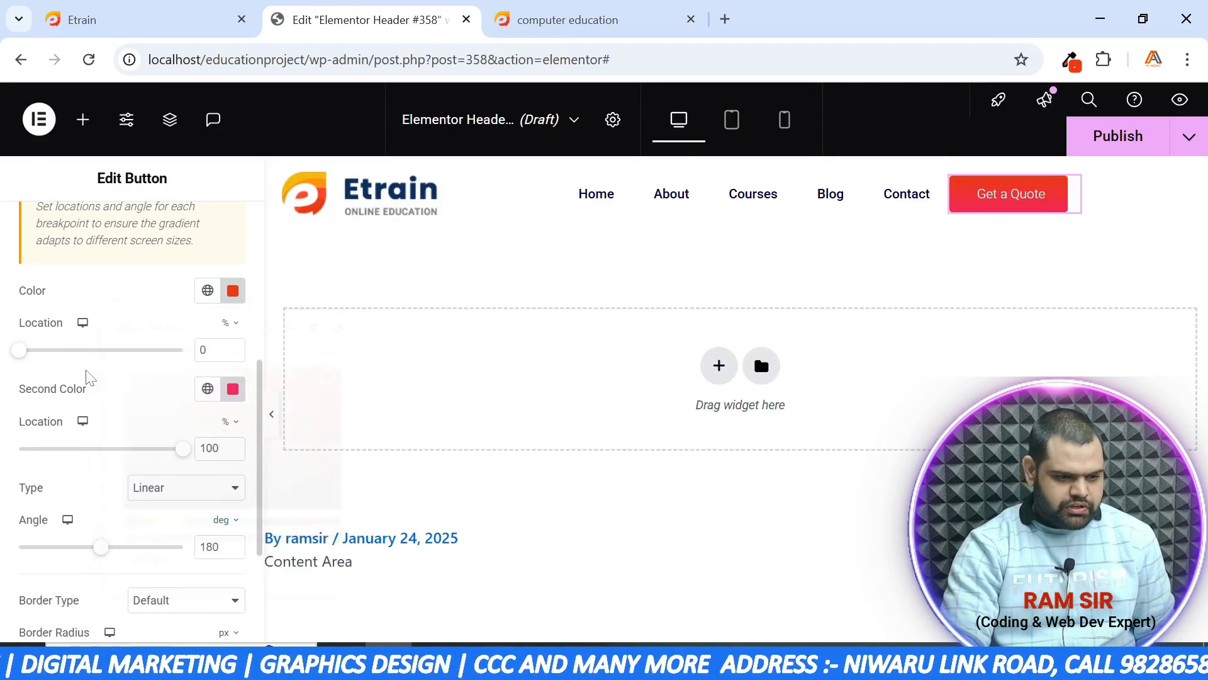
Sample the yellow-orange from the Etrain logo and set the button gradient's second color to #F9B700
{"action": "left_click", "coordinate": [233, 389]}
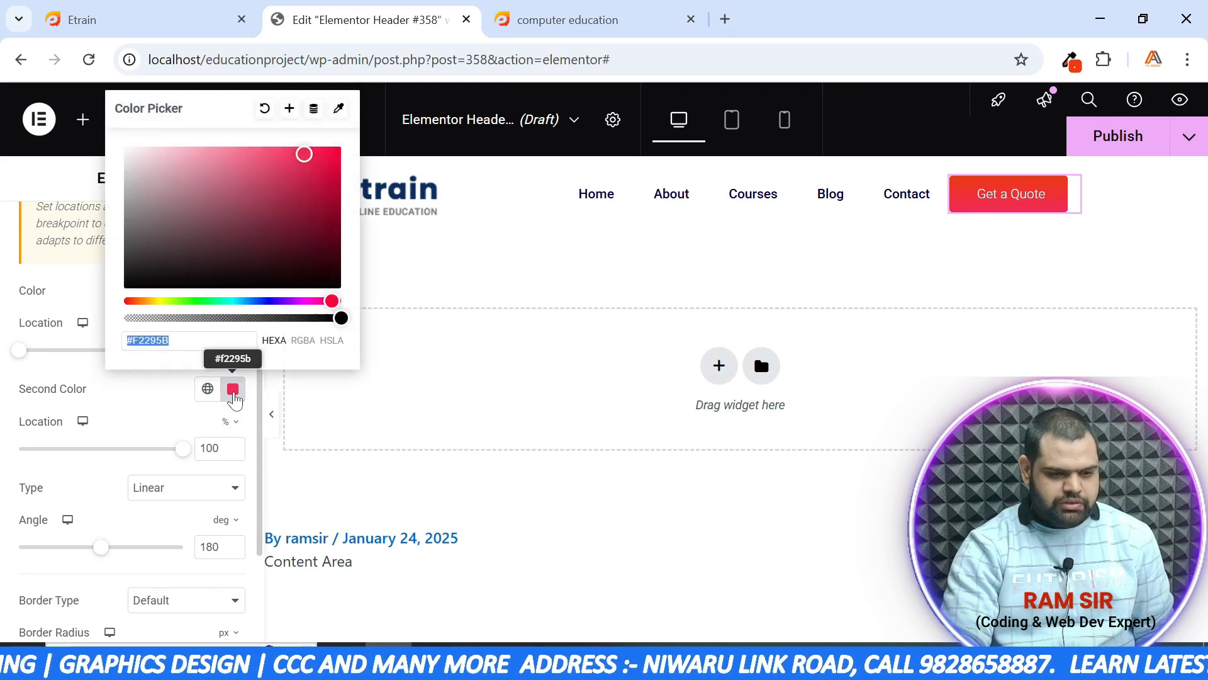
{"action": "left_click", "coordinate": [936, 243]}
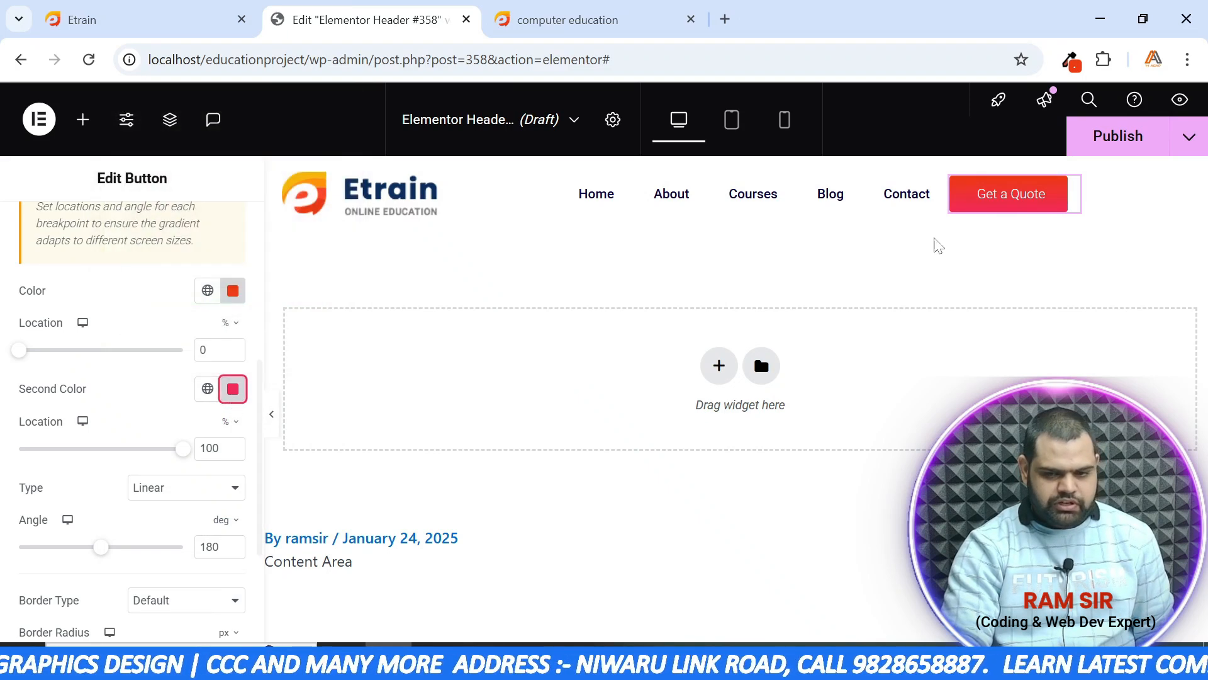
{"action": "left_click", "coordinate": [1071, 59]}
{"action": "left_click", "coordinate": [944, 91]}
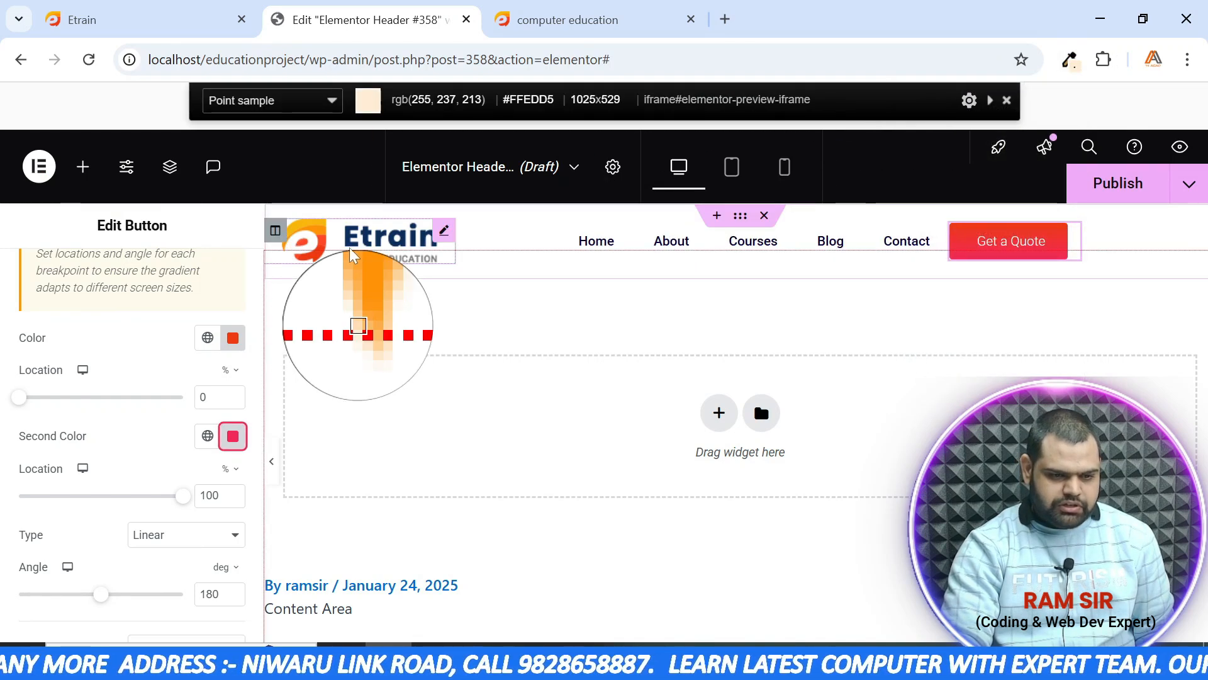
{"action": "type", "text": "#F9B700"}
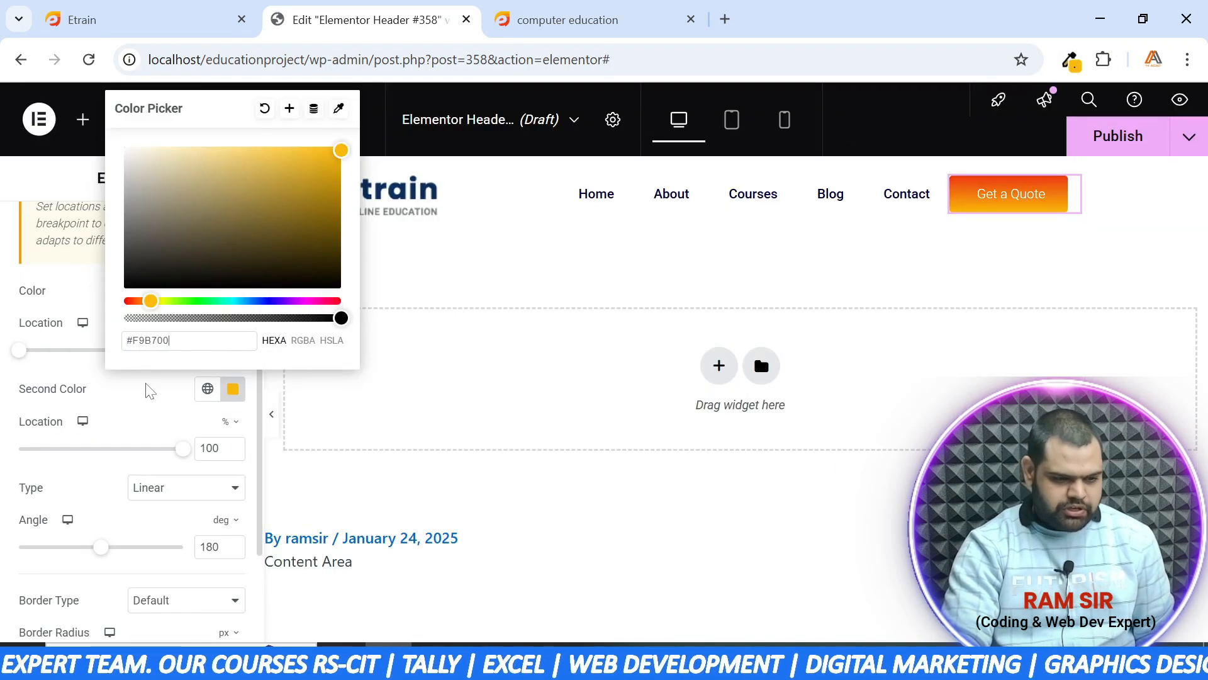
{"action": "left_click", "coordinate": [138, 398]}
Try a gradient angle of 270 degrees on the button against the reference page, and set the angle to 90 degrees
{"action": "scroll", "coordinate": [139, 398], "scroll_direction": "down", "scroll_amount": 3}
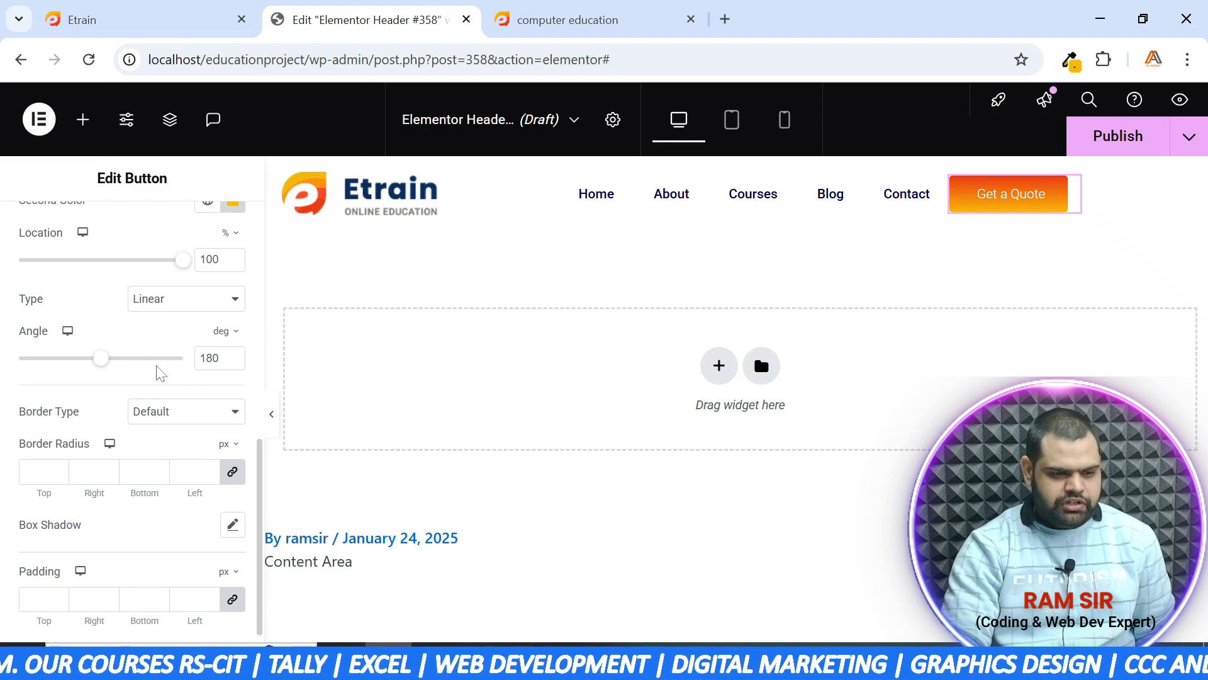
{"action": "type", "text": "270"}
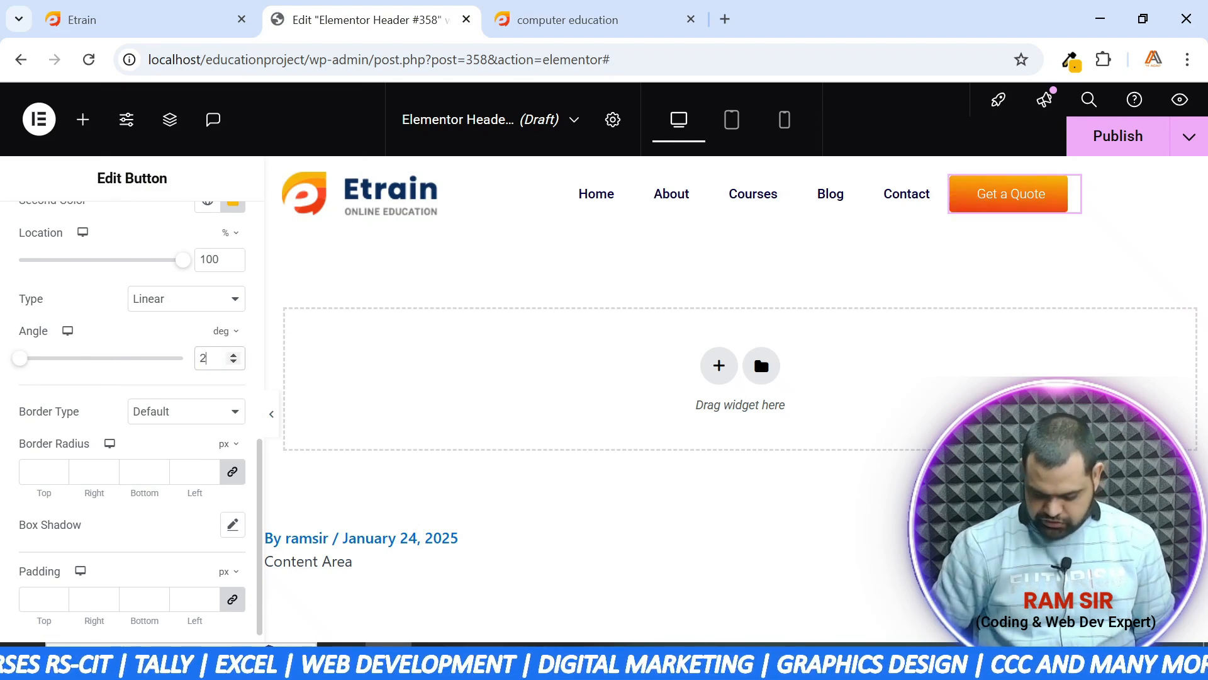
{"action": "left_click", "coordinate": [116, 9]}
{"action": "left_click", "coordinate": [353, 20]}
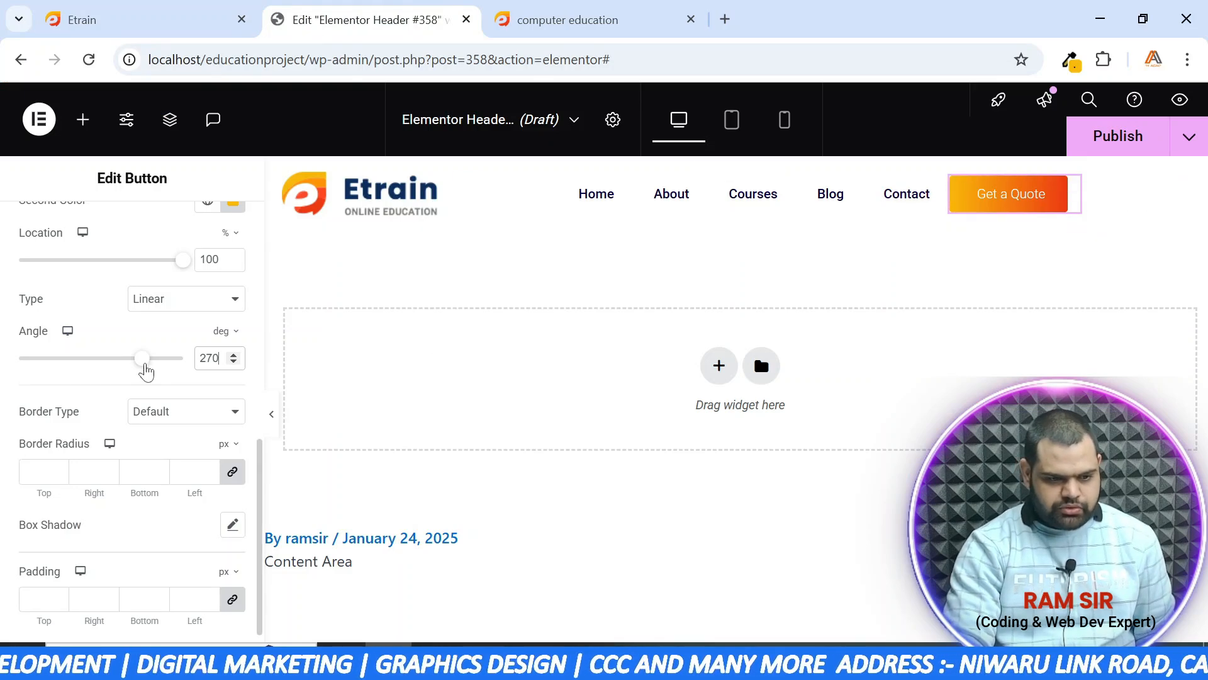
{"action": "left_click_drag", "start_coordinate": [219, 358], "coordinate": [190, 360]}
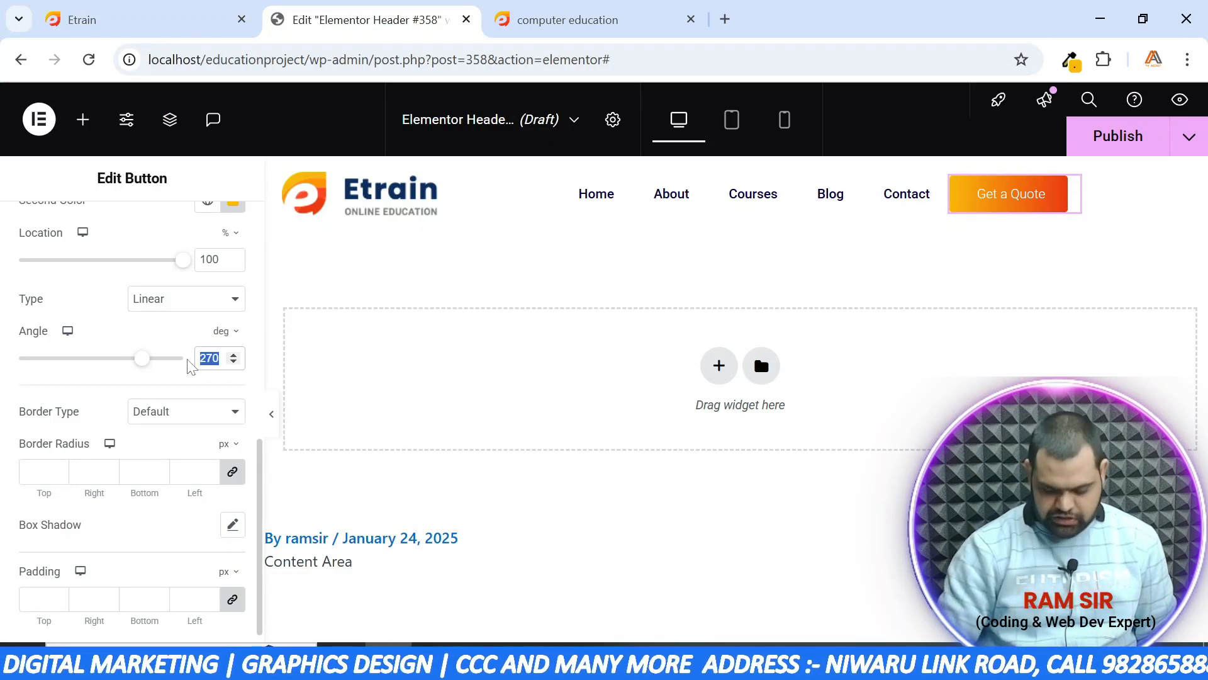
{"action": "type", "text": "90"}
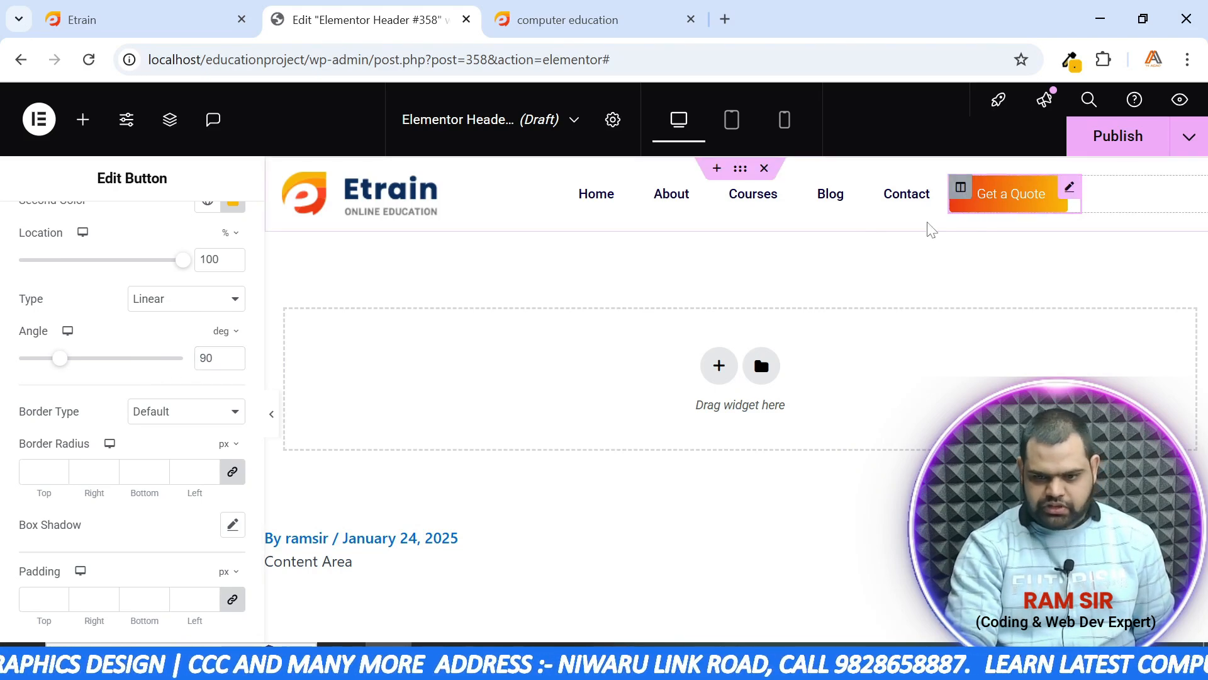
Compare the button with the reference page and set its border radius to 20 px on all corners
{"action": "left_click", "coordinate": [176, 19]}
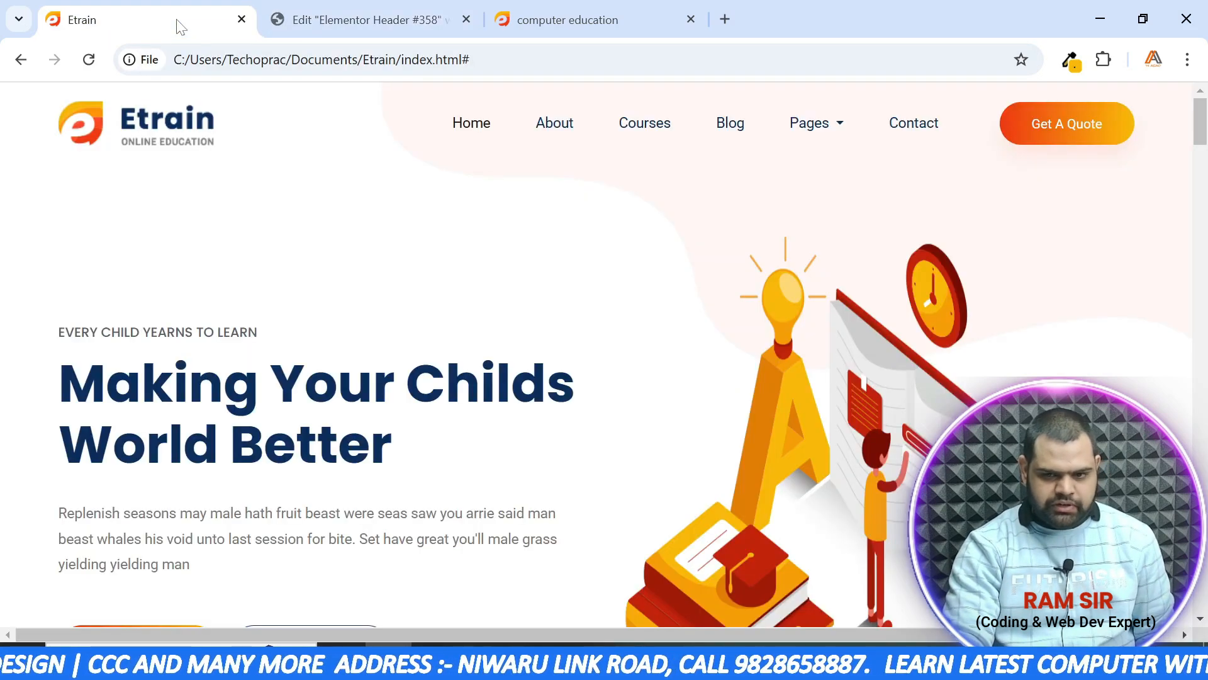
{"action": "left_click", "coordinate": [375, 17]}
{"action": "scroll", "coordinate": [122, 388], "scroll_direction": "down", "scroll_amount": 2}
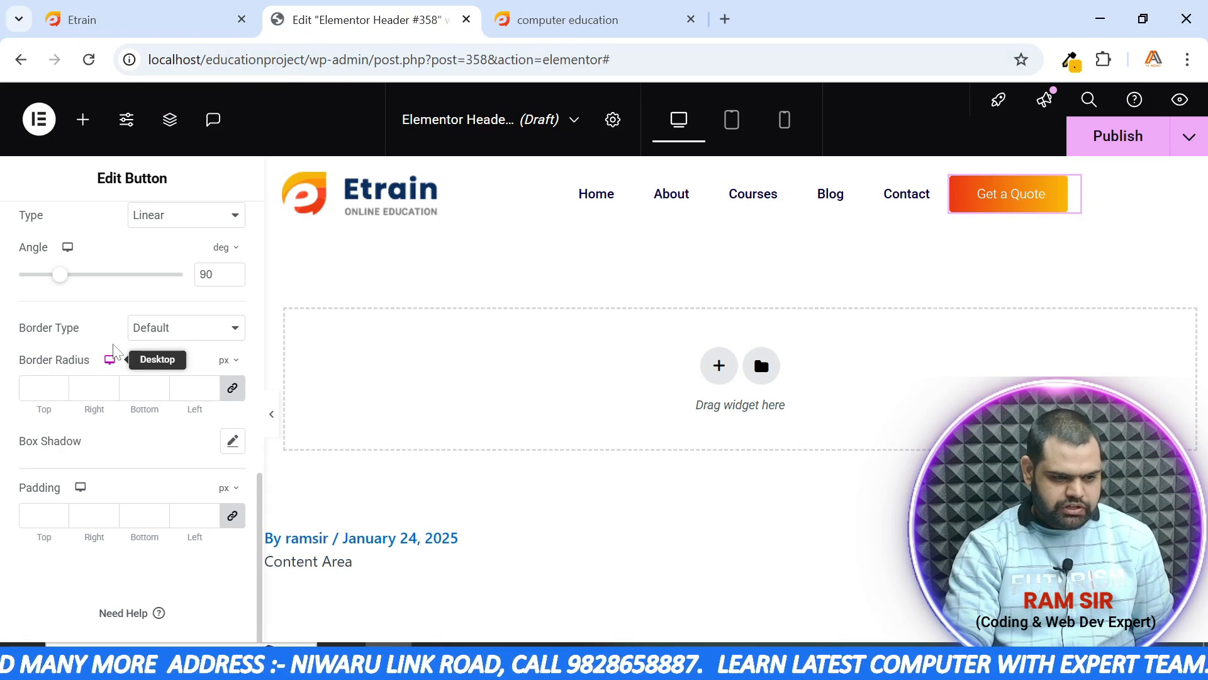
{"action": "left_click", "coordinate": [63, 385]}
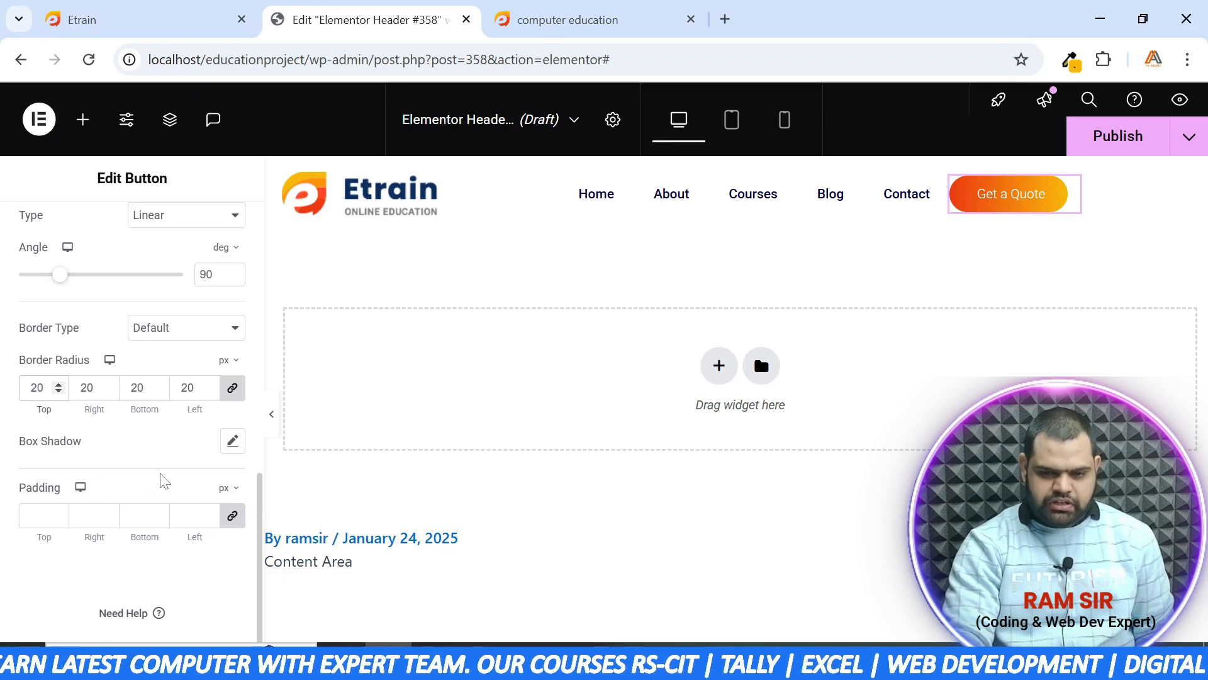
Copy the first color value #ED390F from the button's normal-state gradient
{"action": "scroll", "coordinate": [125, 384], "scroll_direction": "up", "scroll_amount": 6}
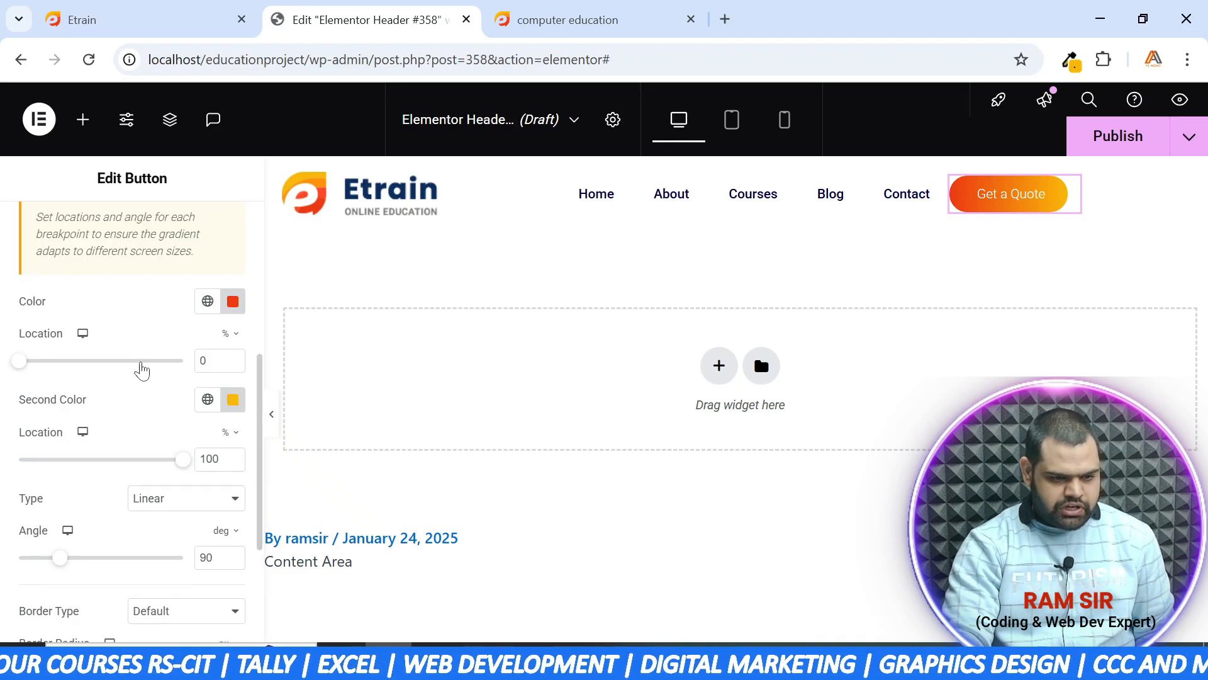
{"action": "scroll", "coordinate": [142, 370], "scroll_direction": "up", "scroll_amount": 5}
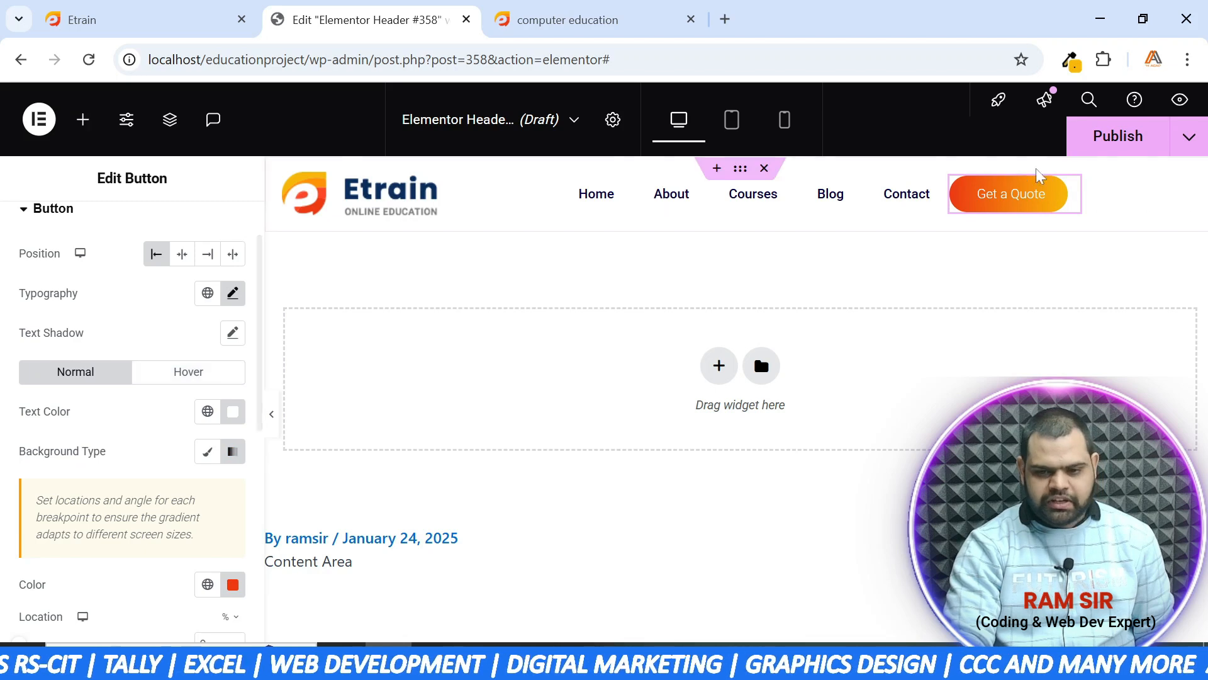
{"action": "scroll", "coordinate": [165, 353], "scroll_direction": "down", "scroll_amount": 2}
{"action": "scroll", "coordinate": [165, 353], "scroll_direction": "down", "scroll_amount": 2}
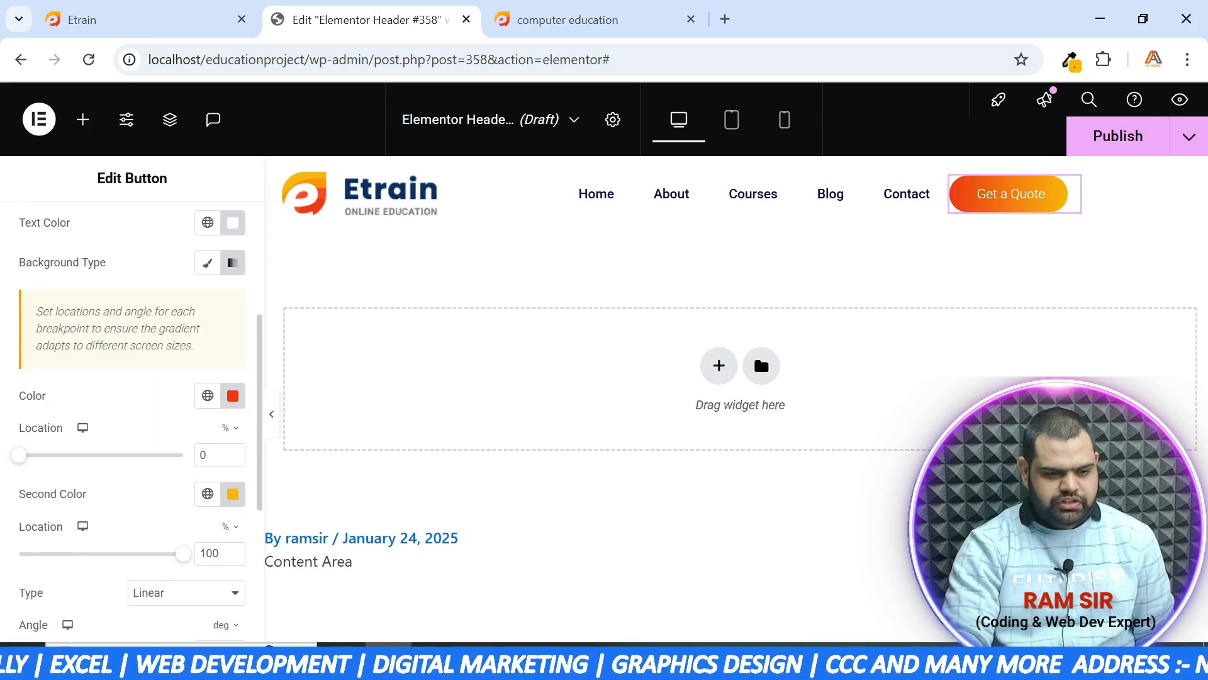
{"action": "left_click", "coordinate": [233, 396]}
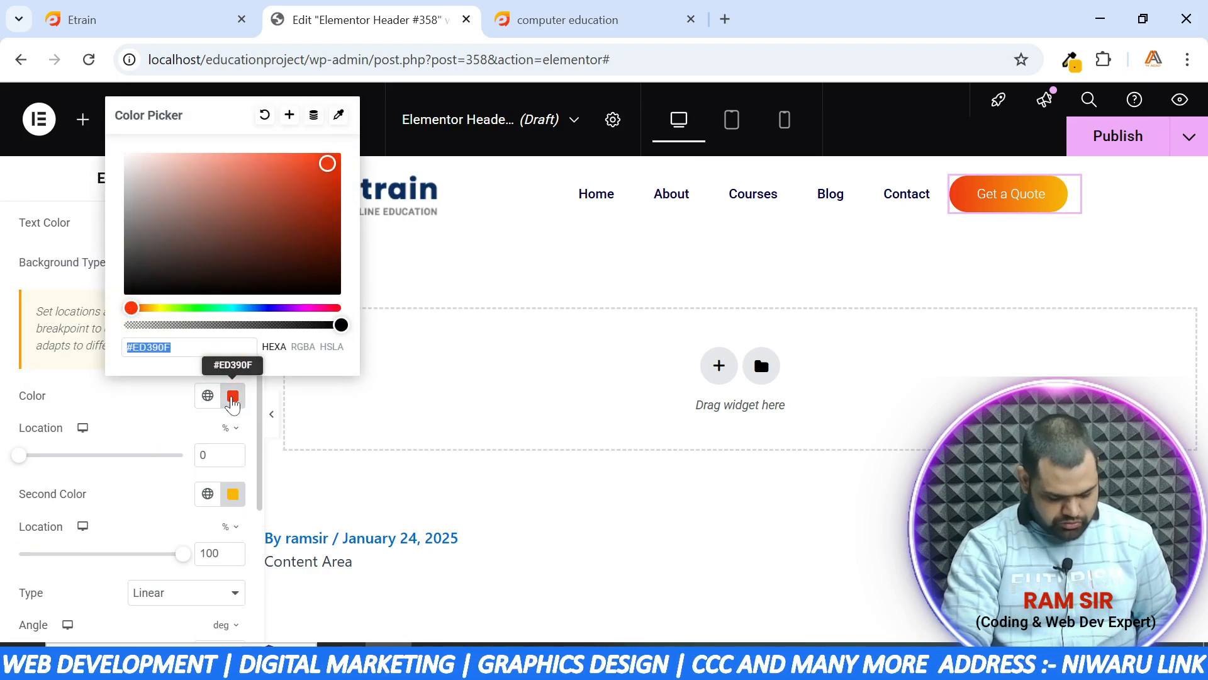
{"action": "left_click", "coordinate": [140, 396]}
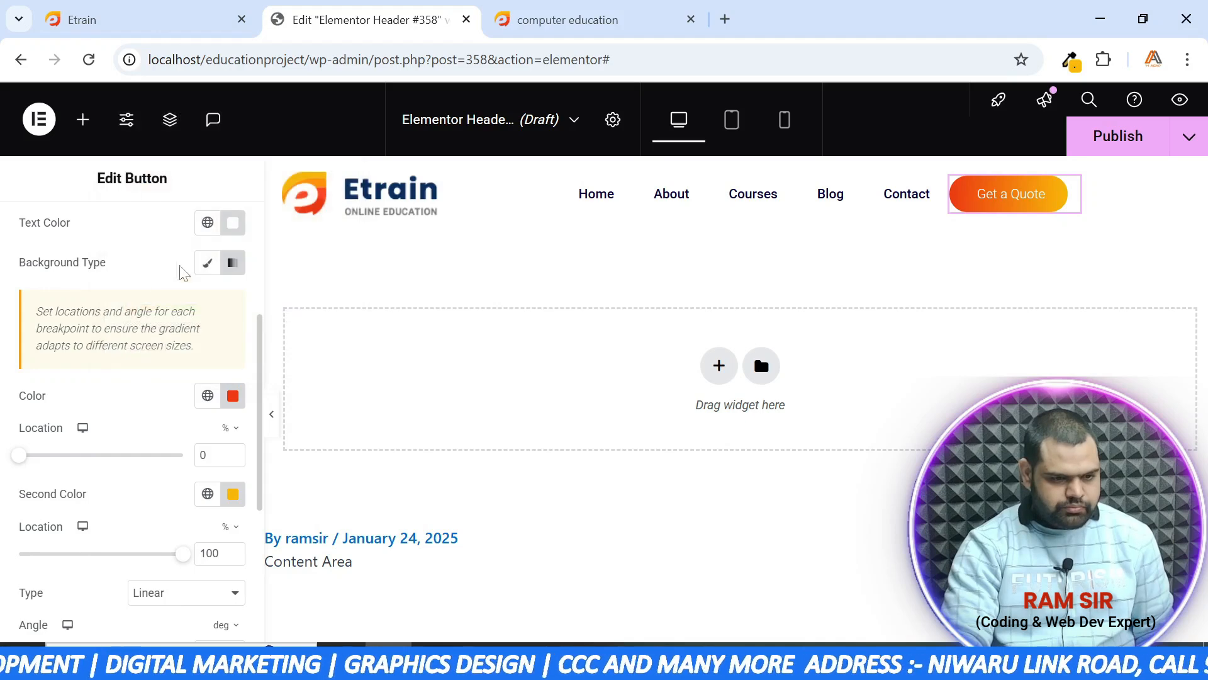
Set the button's hover text color to white
{"action": "scroll", "coordinate": [180, 270], "scroll_direction": "up", "scroll_amount": 2}
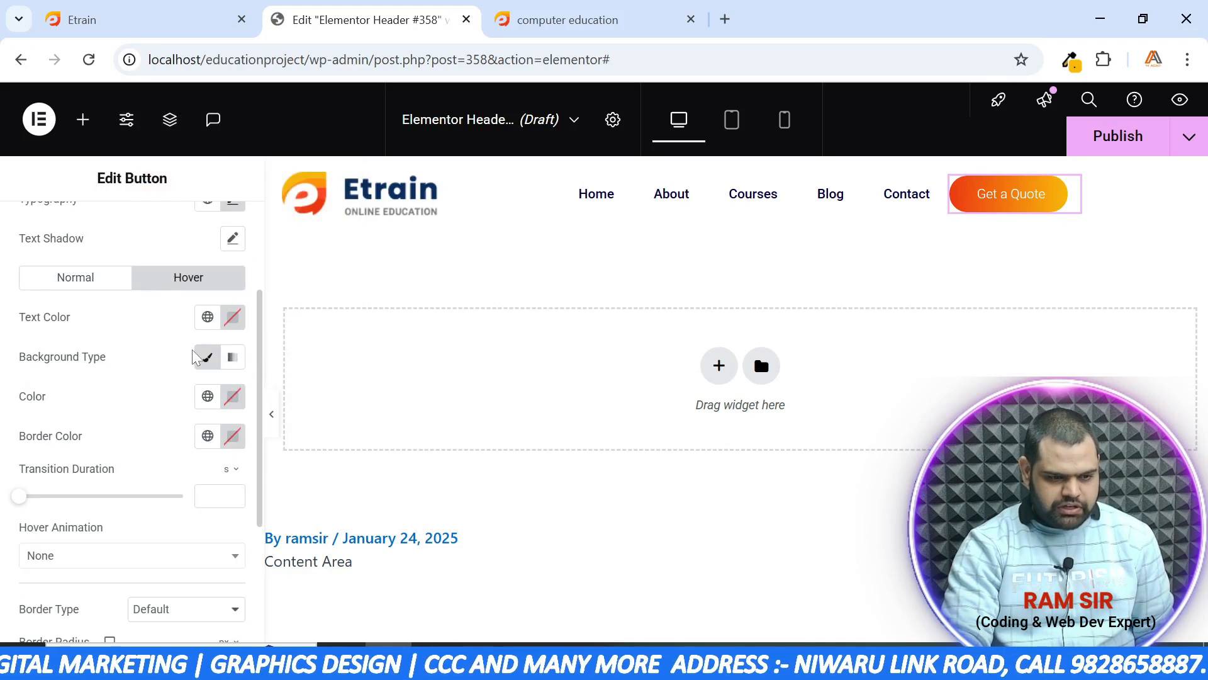
{"action": "left_click", "coordinate": [232, 317]}
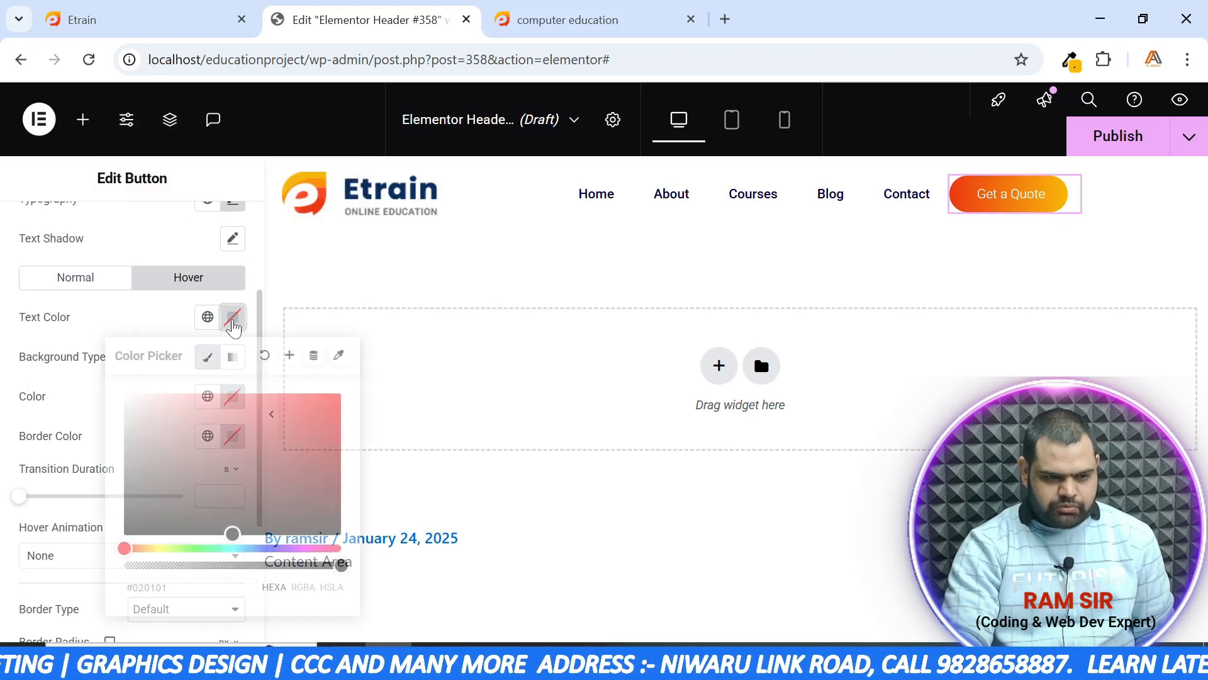
{"action": "left_click_drag", "start_coordinate": [152, 395], "coordinate": [87, 382]}
{"action": "left_click", "coordinate": [104, 328]}
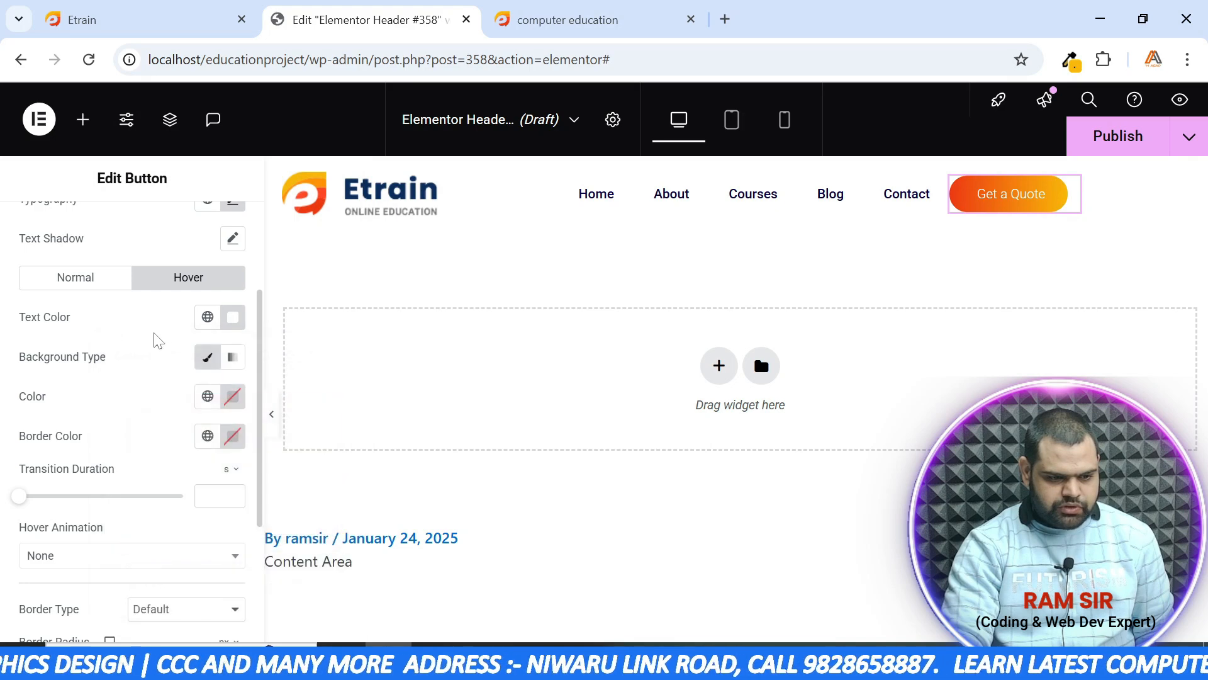
Set the button's hover background type to gradient and its first color to #ED390F
{"action": "left_click", "coordinate": [233, 358]}
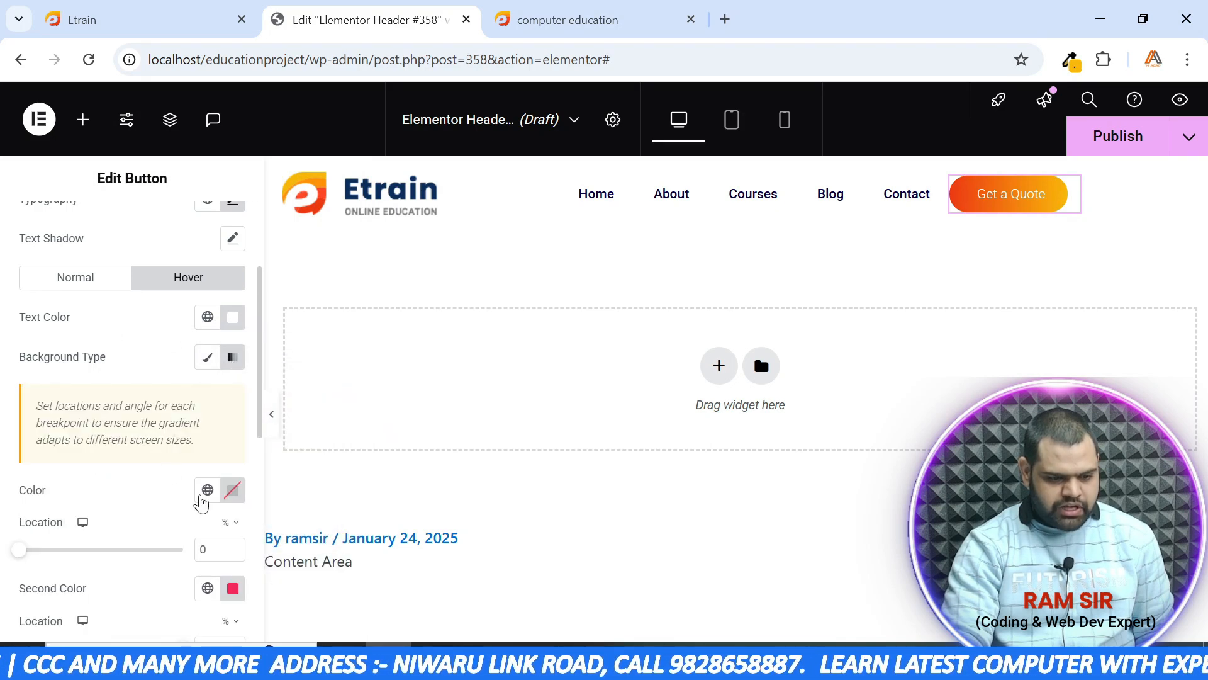
{"action": "scroll", "coordinate": [202, 413], "scroll_direction": "down", "scroll_amount": 3}
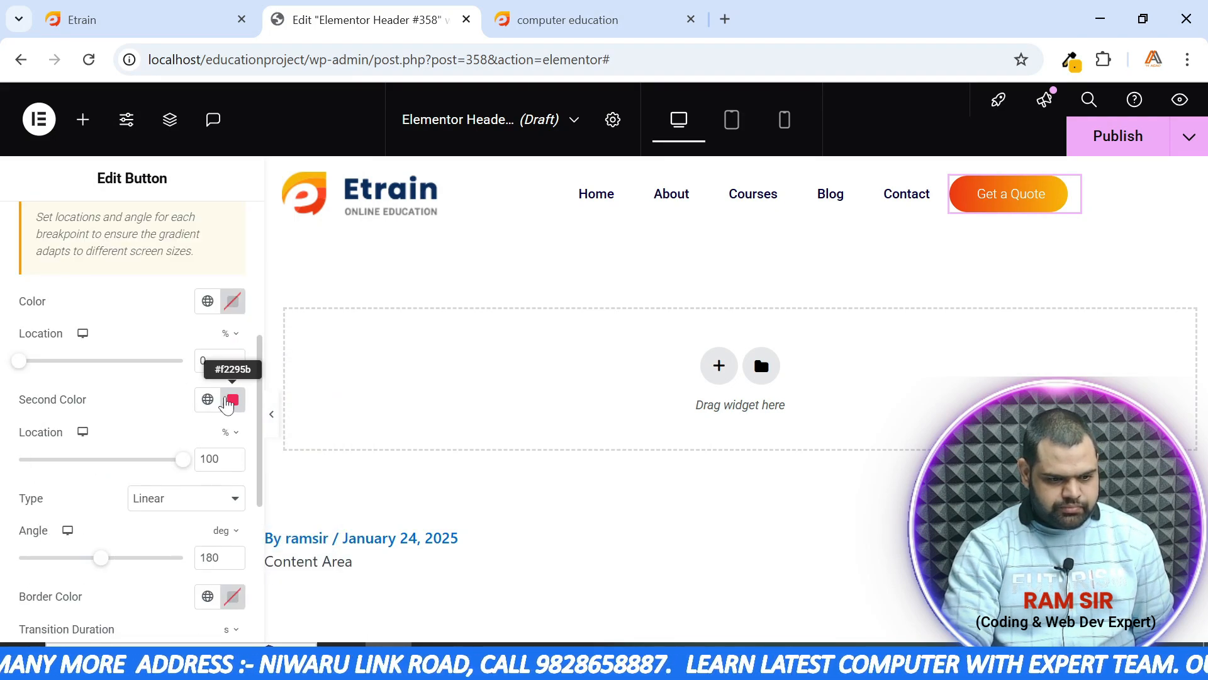
{"action": "left_click", "coordinate": [233, 304]}
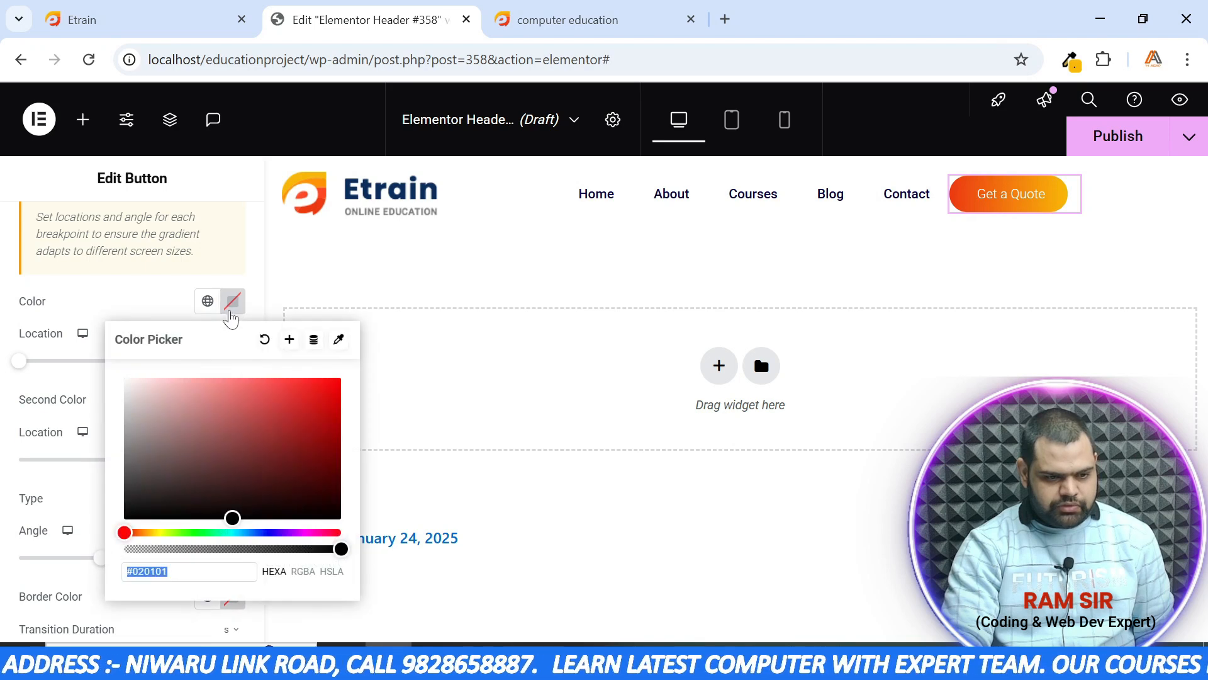
{"action": "type", "text": "#EE390F"}
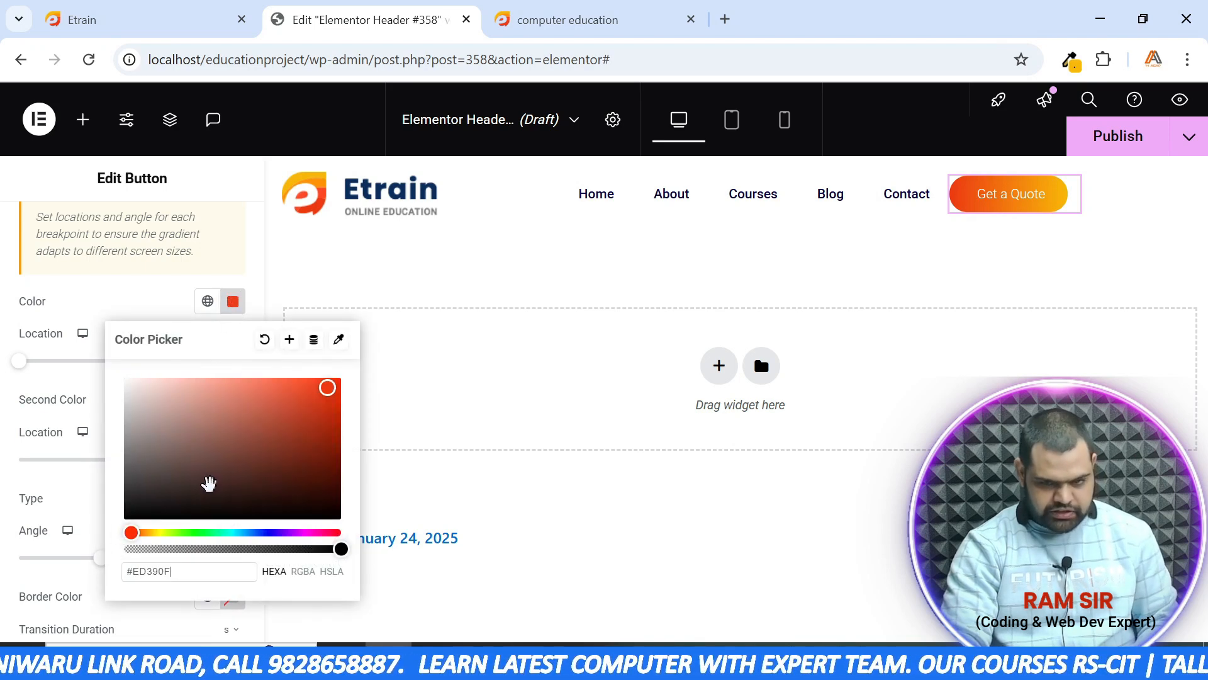
{"action": "left_click", "coordinate": [126, 311]}
Copy the second color value #F9B700 from the button's normal-state gradient
{"action": "scroll", "coordinate": [189, 356], "scroll_direction": "up", "scroll_amount": 3}
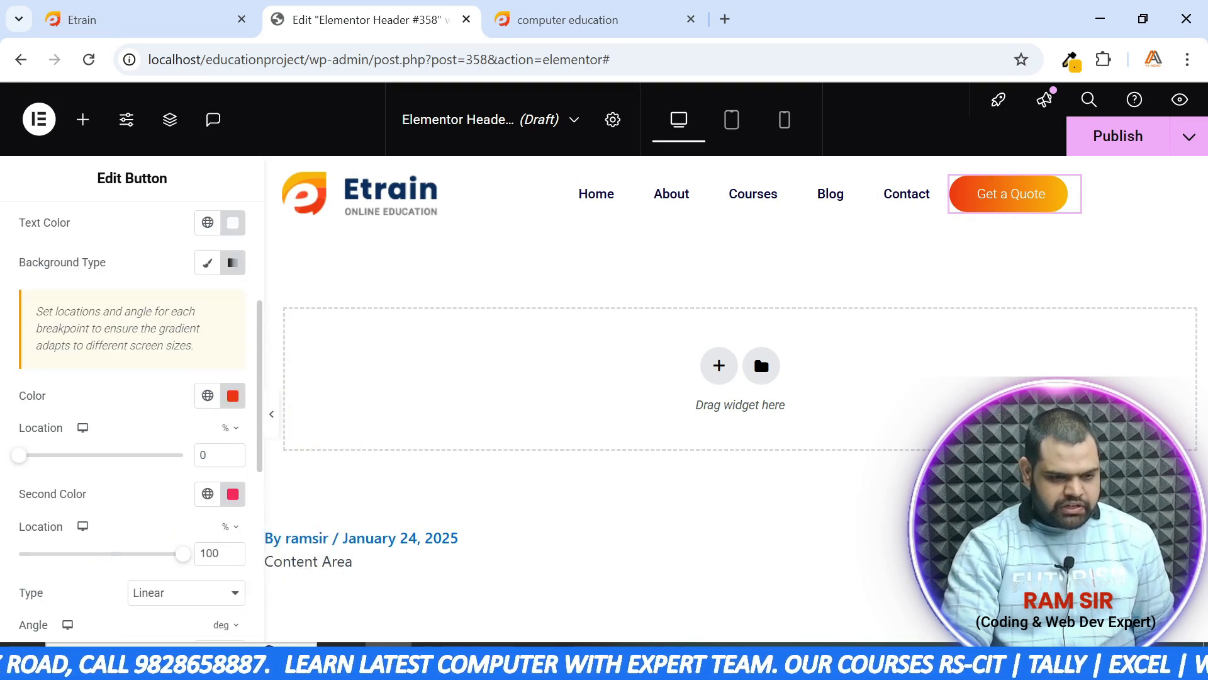
{"action": "left_click", "coordinate": [97, 280]}
{"action": "scroll", "coordinate": [177, 406], "scroll_direction": "down", "scroll_amount": 5}
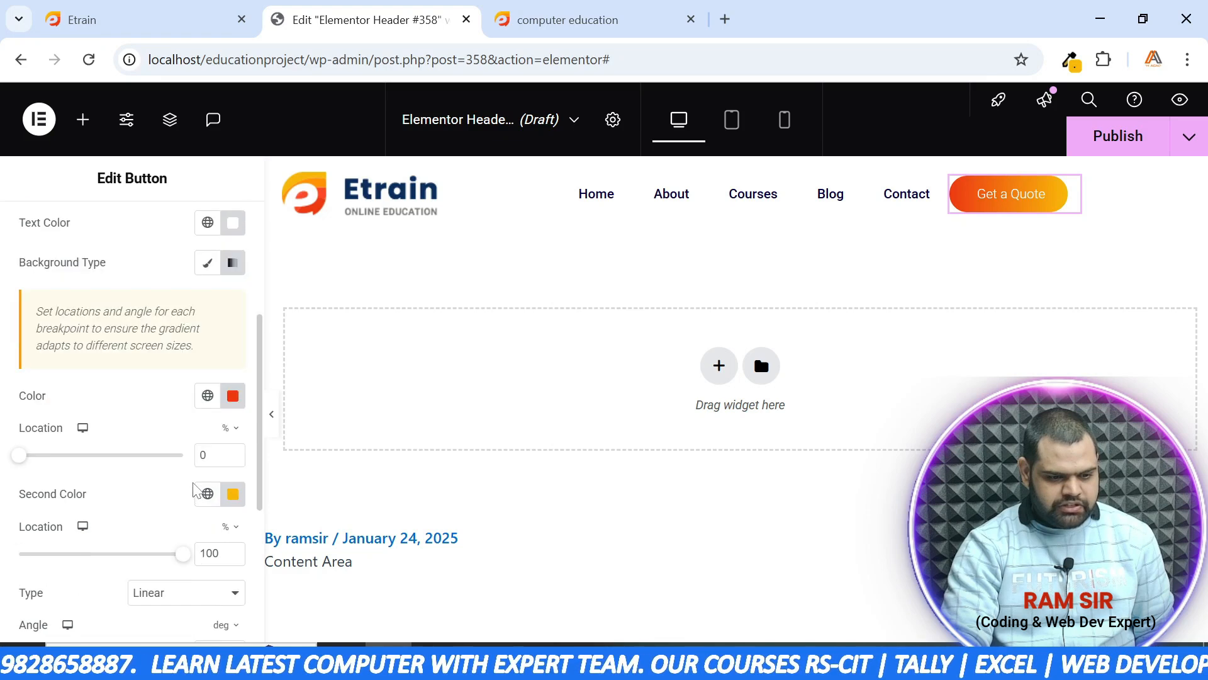
{"action": "left_click", "coordinate": [233, 305]}
{"action": "key", "text": "ctrl+c"}
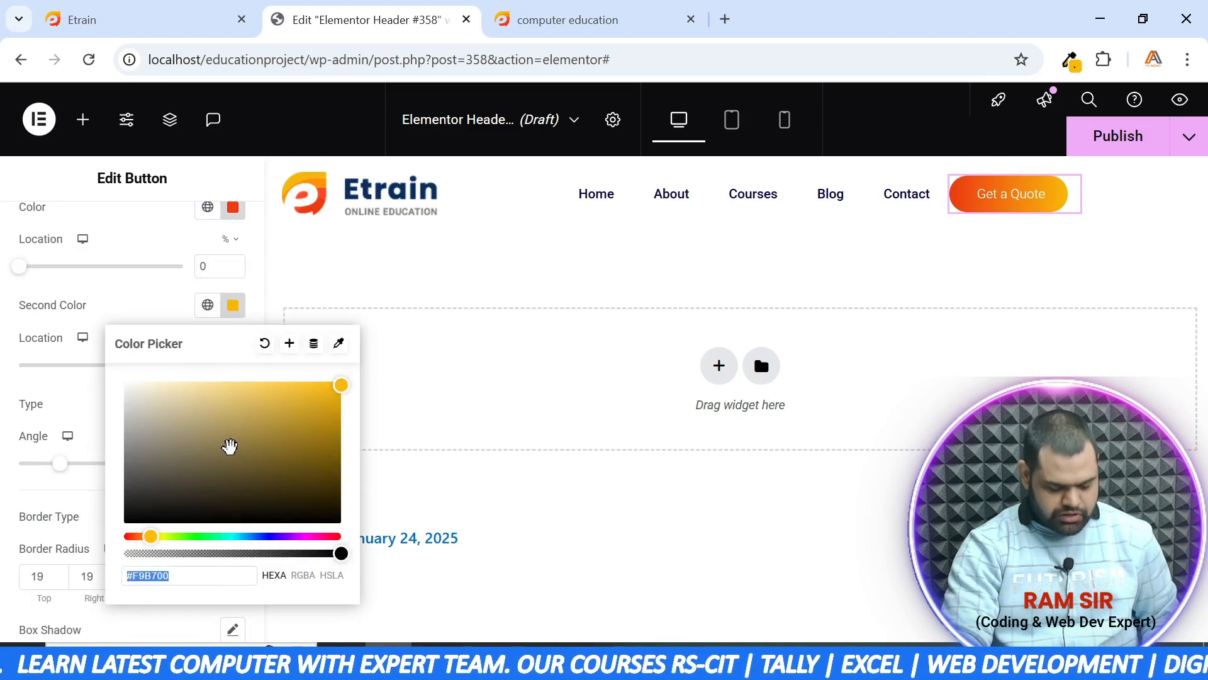
Set the second color of the button's hover-state gradient to #F9B700
{"action": "left_click", "coordinate": [139, 296]}
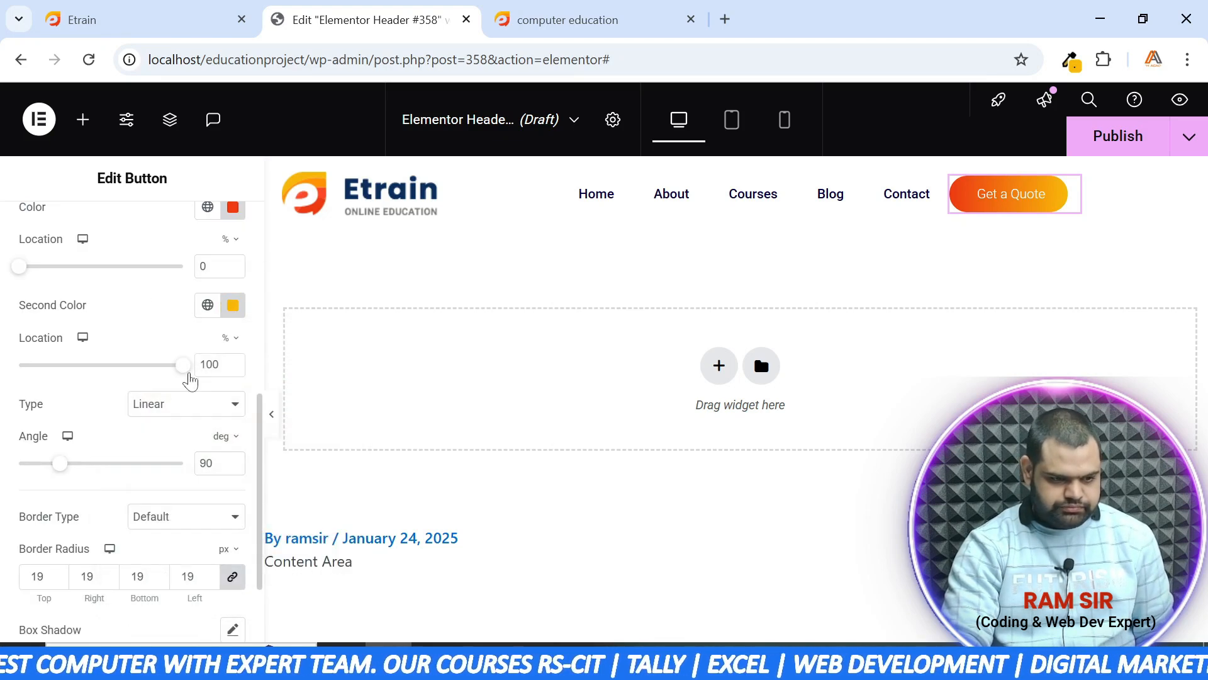
{"action": "scroll", "coordinate": [226, 314], "scroll_direction": "up", "scroll_amount": 3}
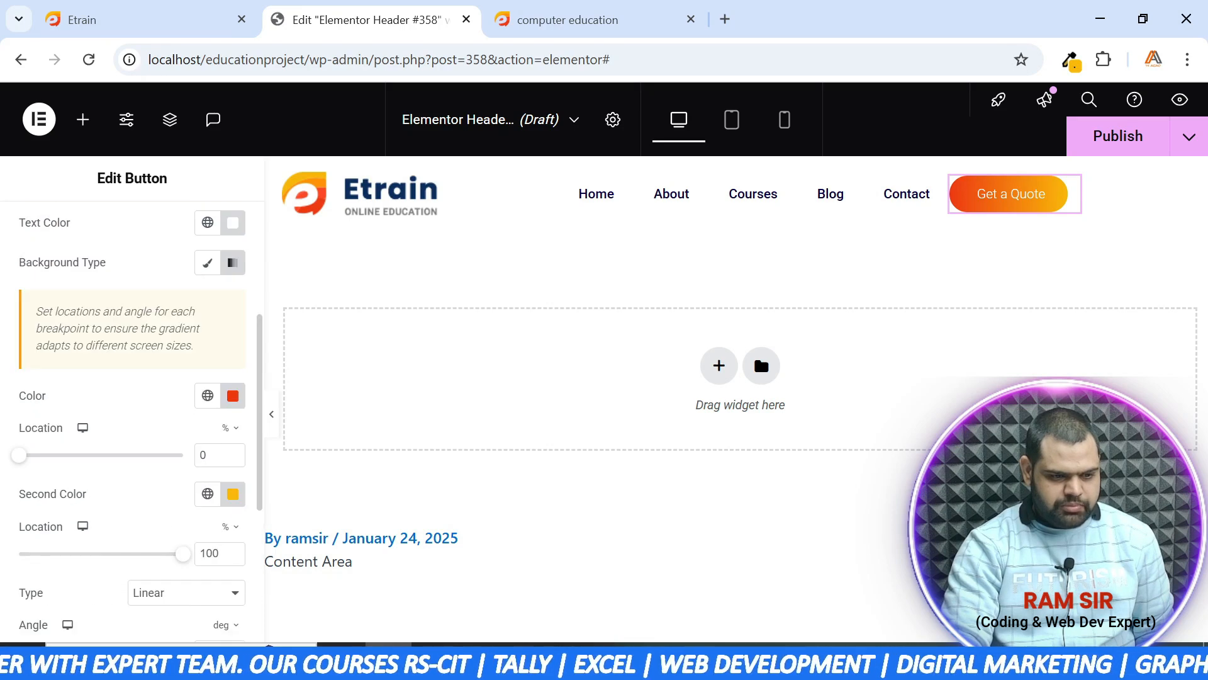
{"action": "scroll", "coordinate": [173, 311], "scroll_direction": "up", "scroll_amount": 3}
{"action": "left_click", "coordinate": [171, 374]}
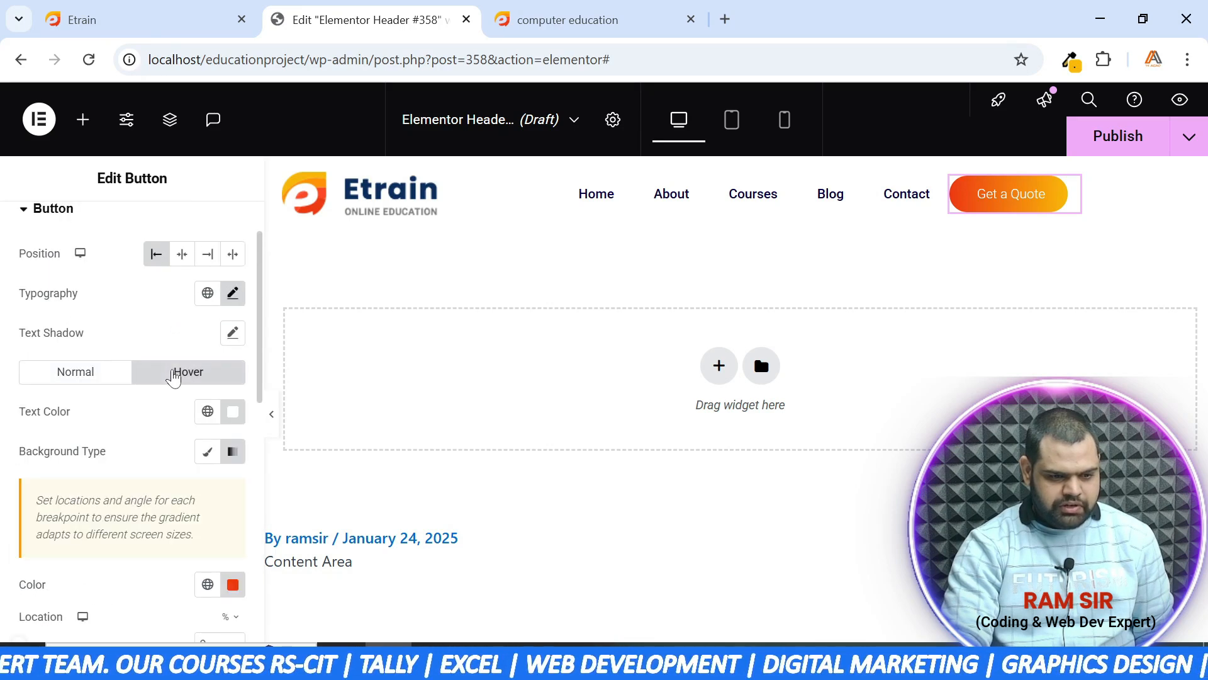
{"action": "scroll", "coordinate": [182, 376], "scroll_direction": "down", "scroll_amount": 5}
{"action": "left_click", "coordinate": [233, 400]}
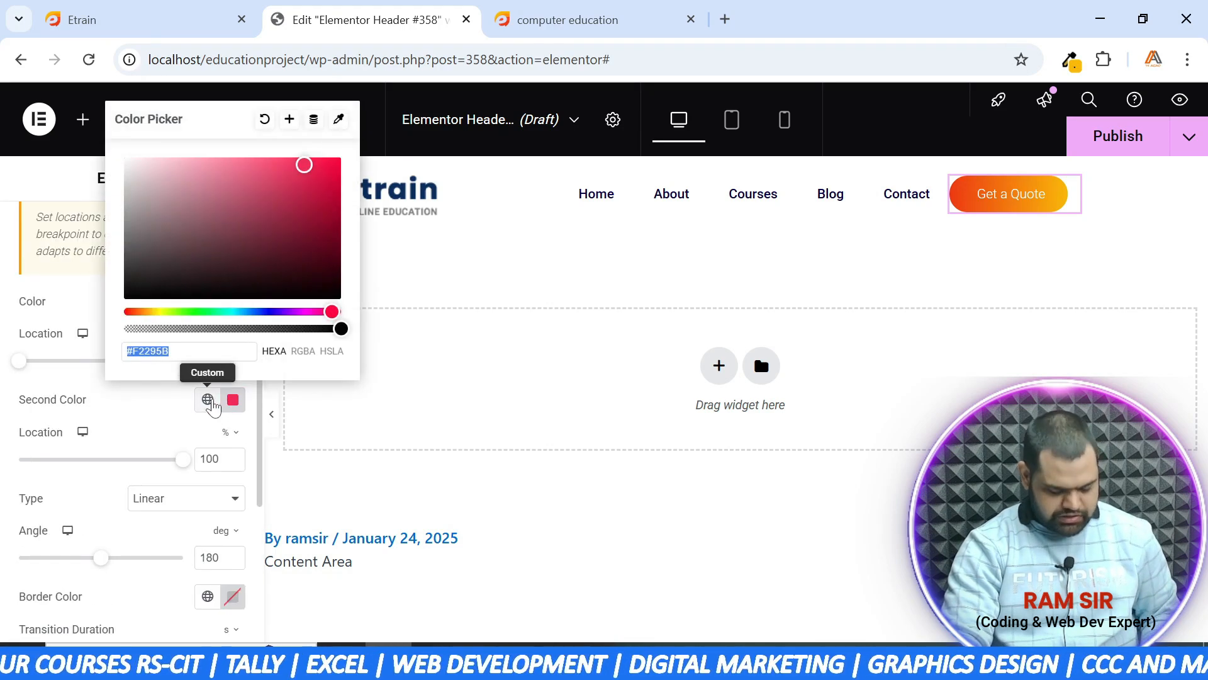
{"action": "key", "text": "ctrl+v"}
{"action": "left_click", "coordinate": [151, 409]}
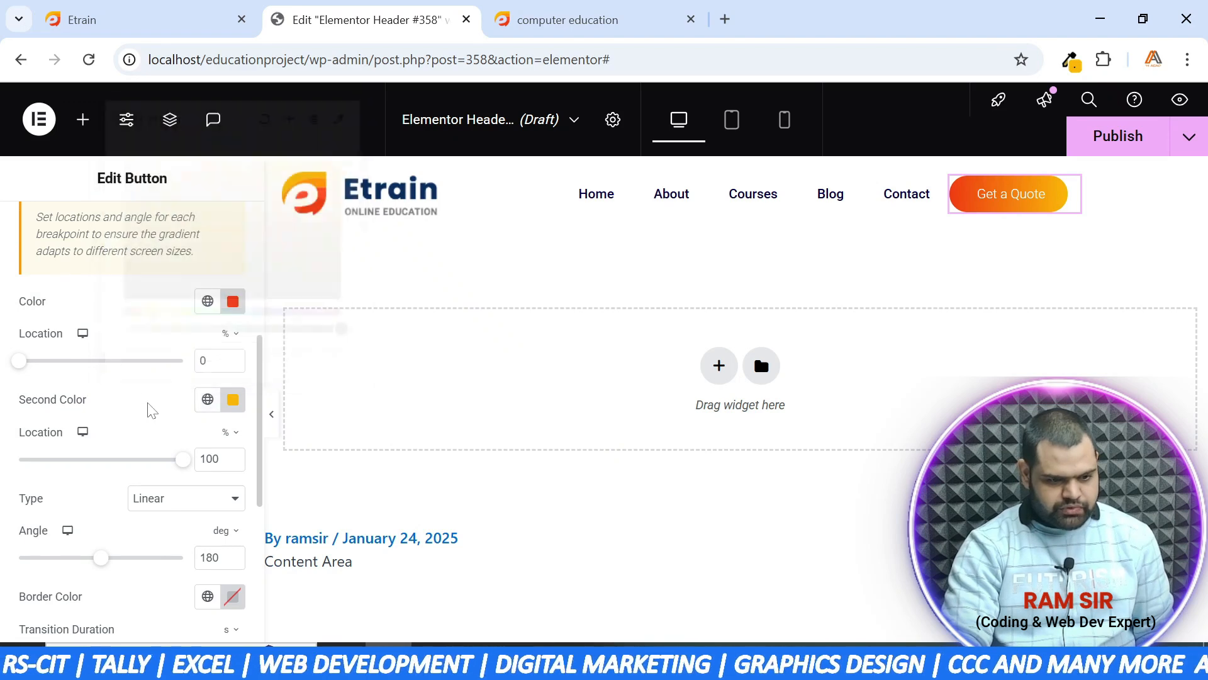
Open the angle value of the button's hover-state gradient for editing
{"action": "scroll", "coordinate": [195, 477], "scroll_direction": "down", "scroll_amount": 2}
{"action": "double_click", "coordinate": [198, 463]}
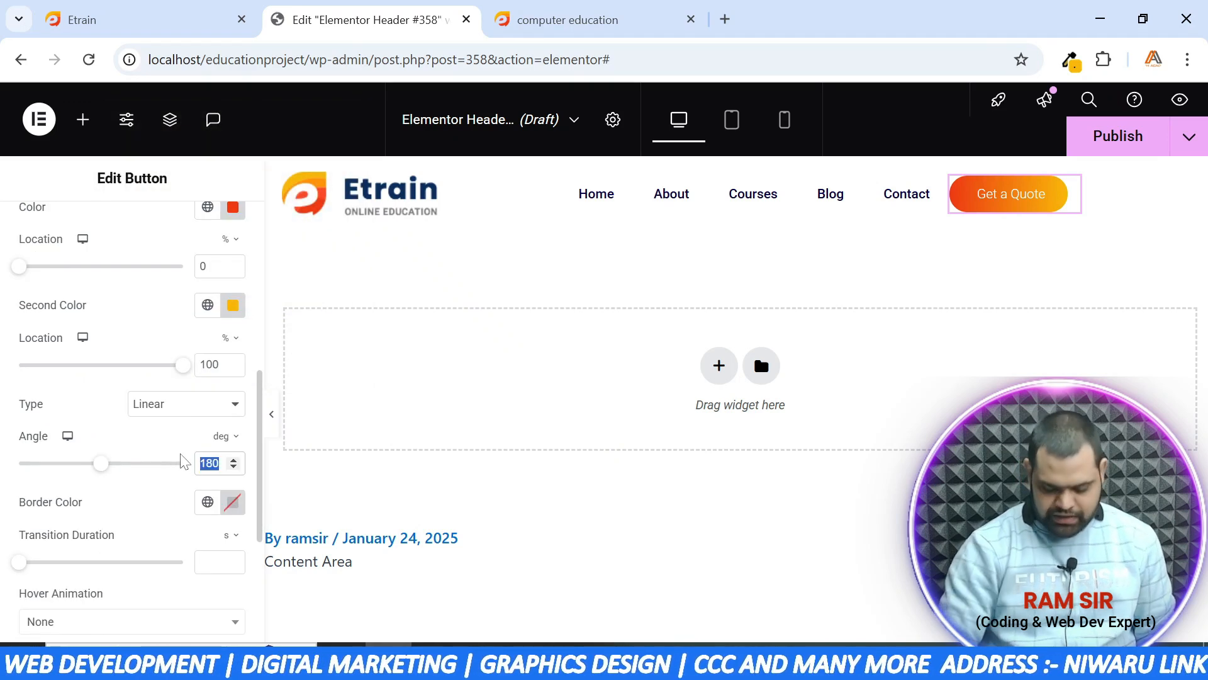
Try a 90° gradient angle for the quote button's hover background and set it to 270°
{"action": "type", "text": "90"}
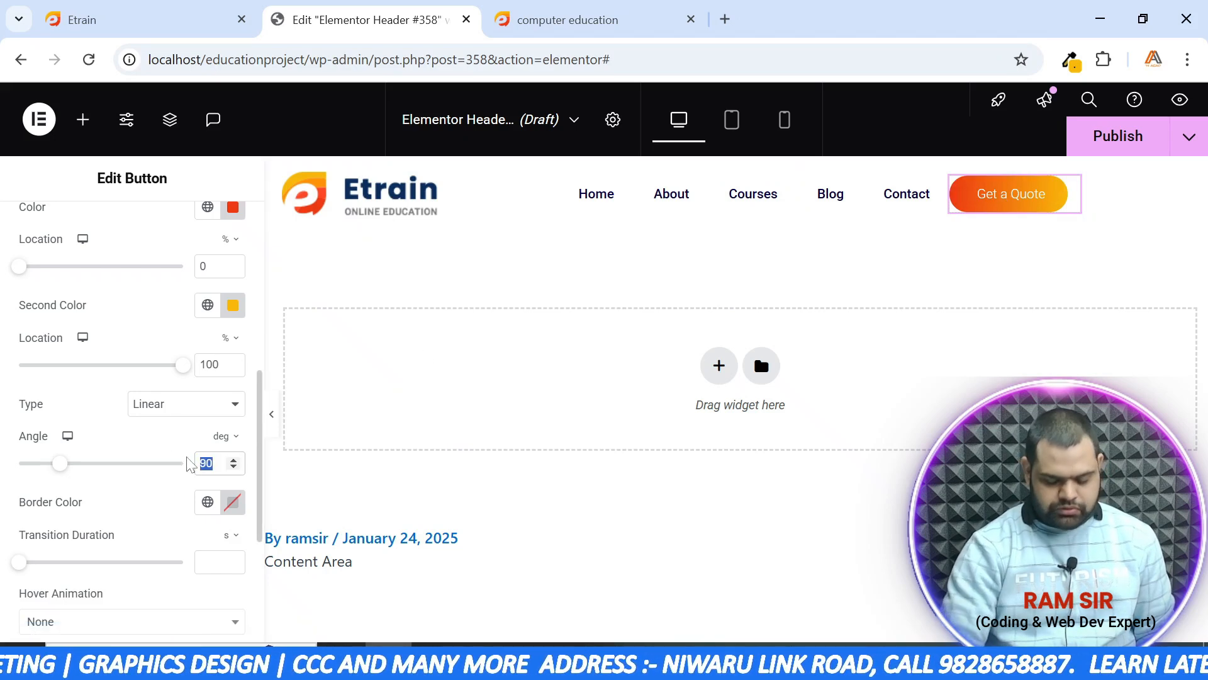
{"action": "type", "text": "270"}
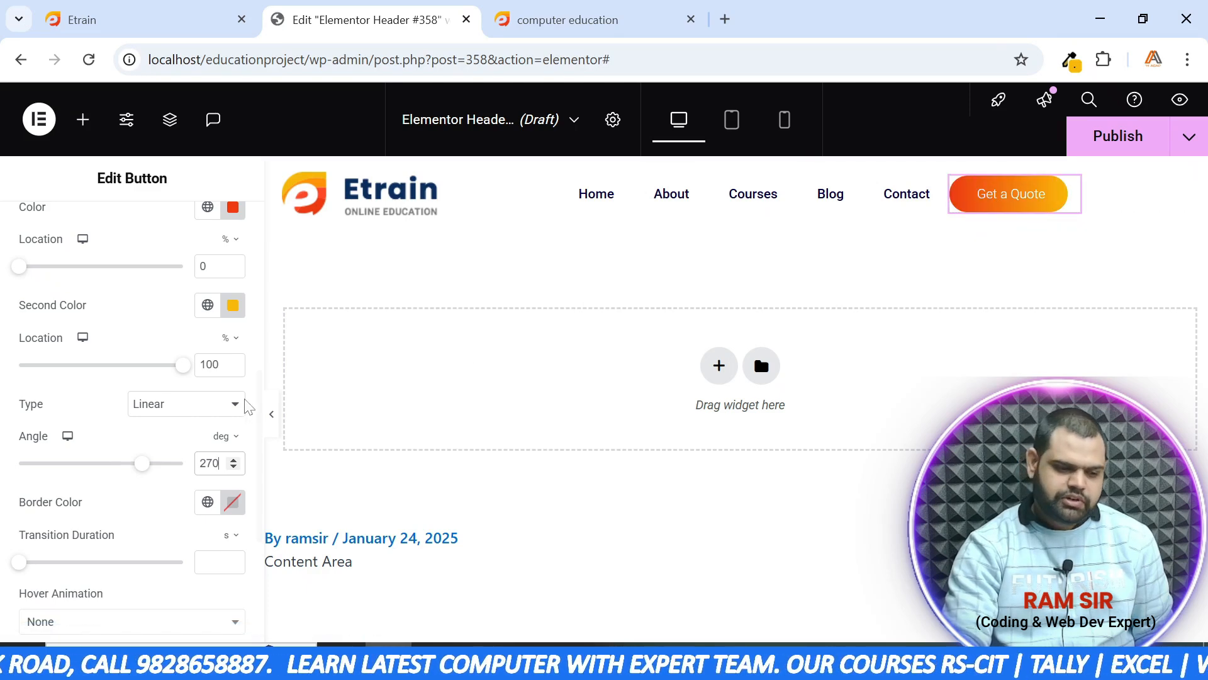
{"action": "scroll", "coordinate": [104, 411], "scroll_direction": "down", "scroll_amount": 3}
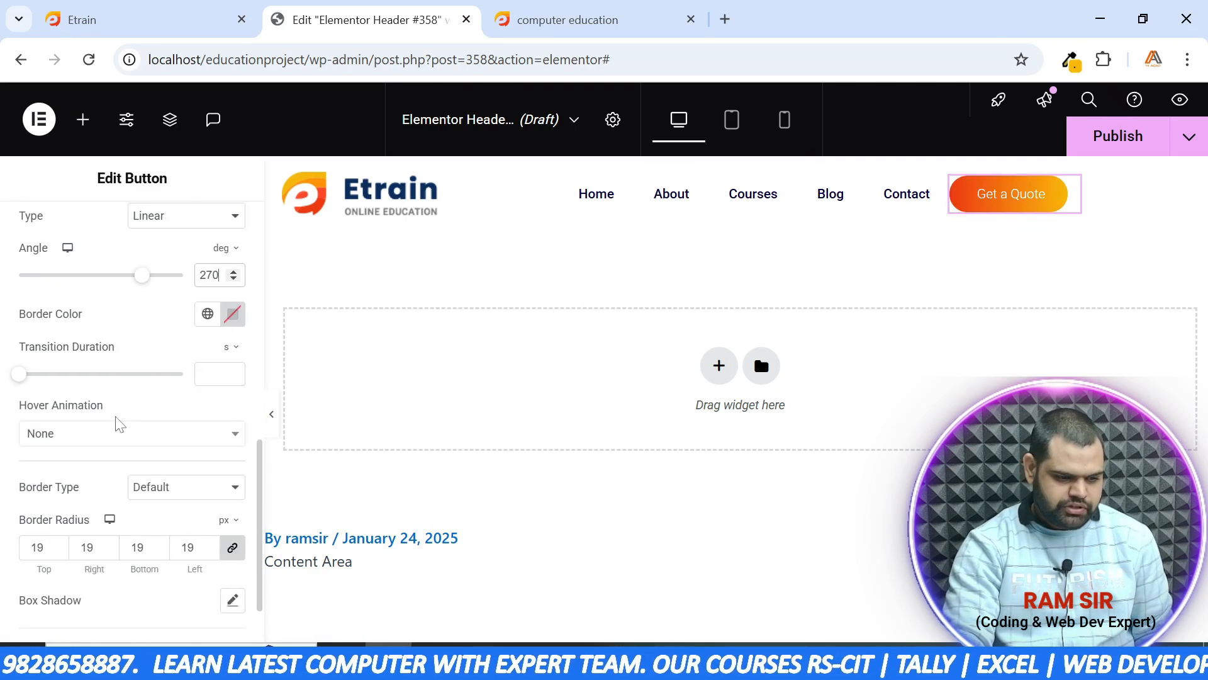
{"action": "scroll", "coordinate": [141, 434], "scroll_direction": "down", "scroll_amount": 3}
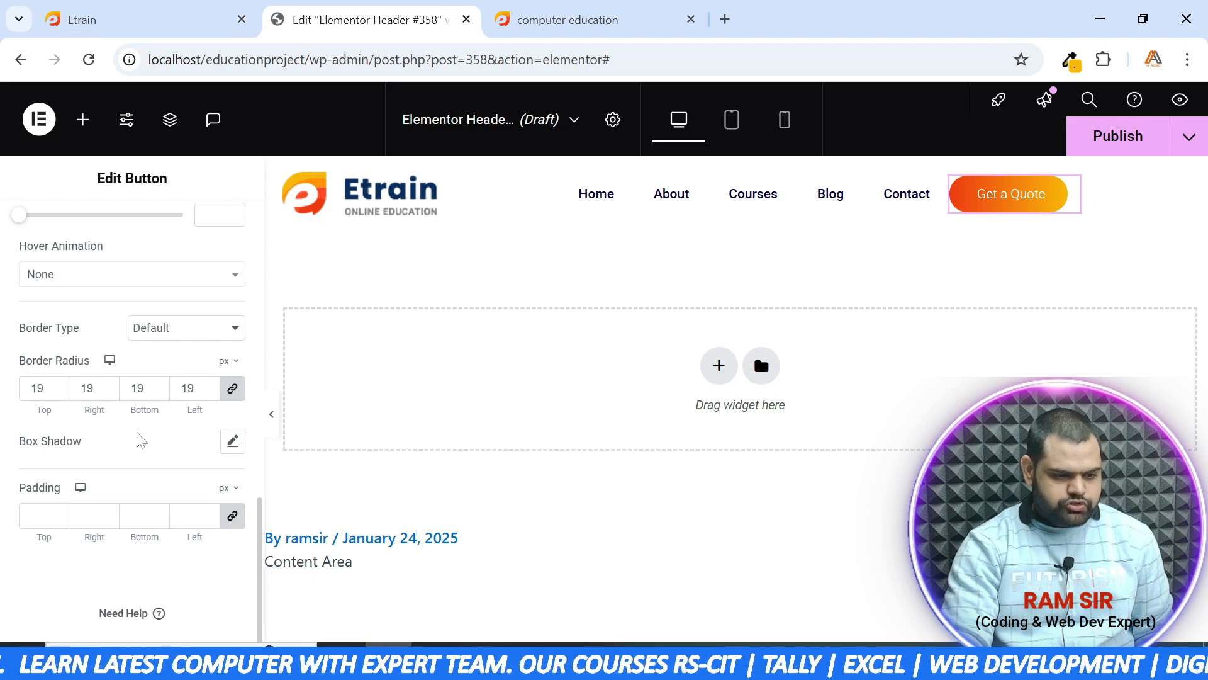
{"action": "scroll", "coordinate": [141, 439], "scroll_direction": "up", "scroll_amount": 7}
{"action": "scroll", "coordinate": [144, 436], "scroll_direction": "up", "scroll_amount": 5}
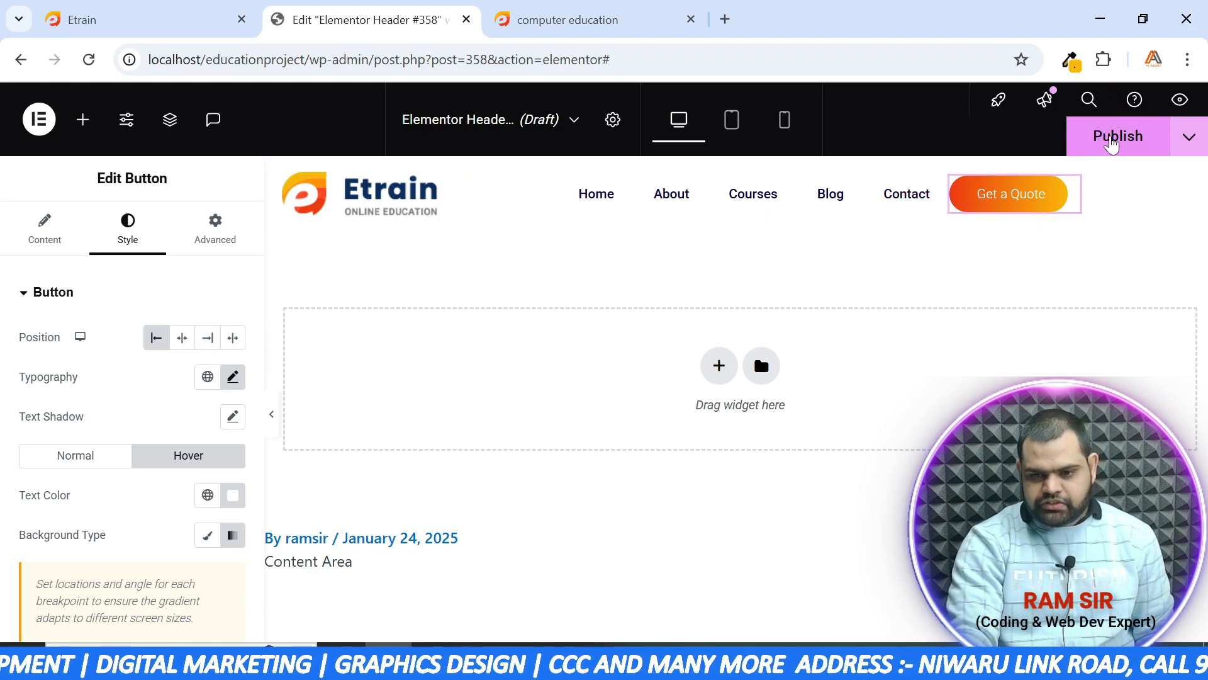
Publish the header template with a single display condition that includes the Entire Site
{"action": "left_click", "coordinate": [1112, 141]}
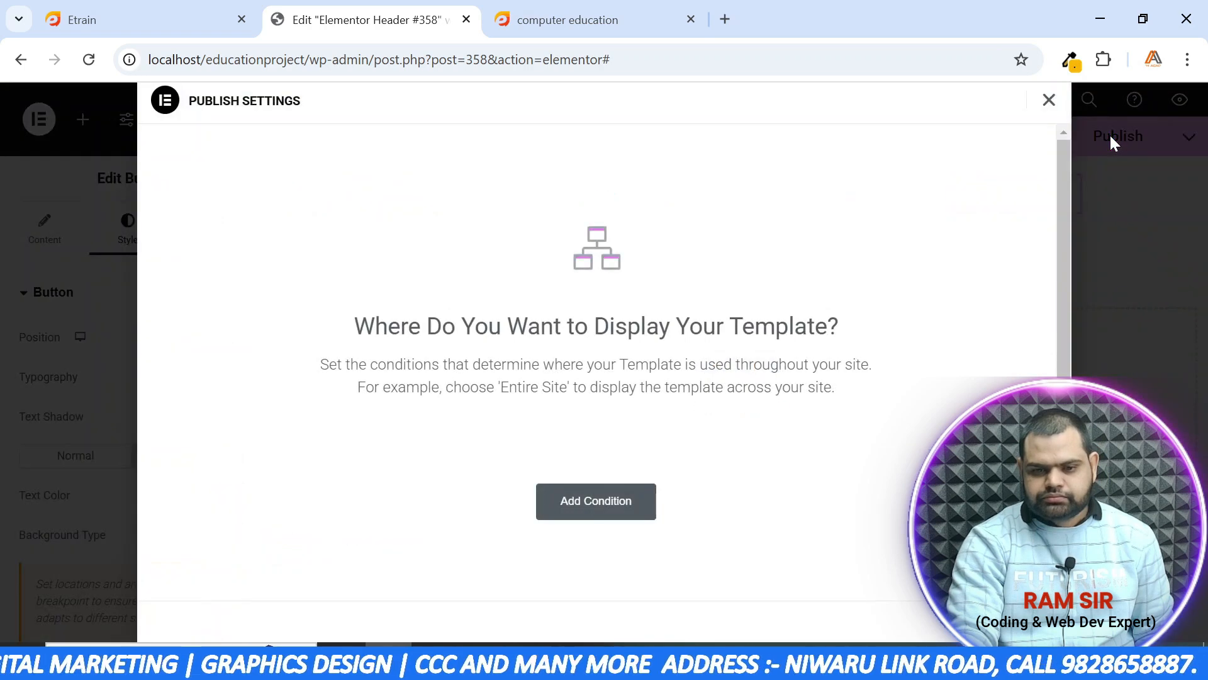
{"action": "left_click", "coordinate": [603, 488]}
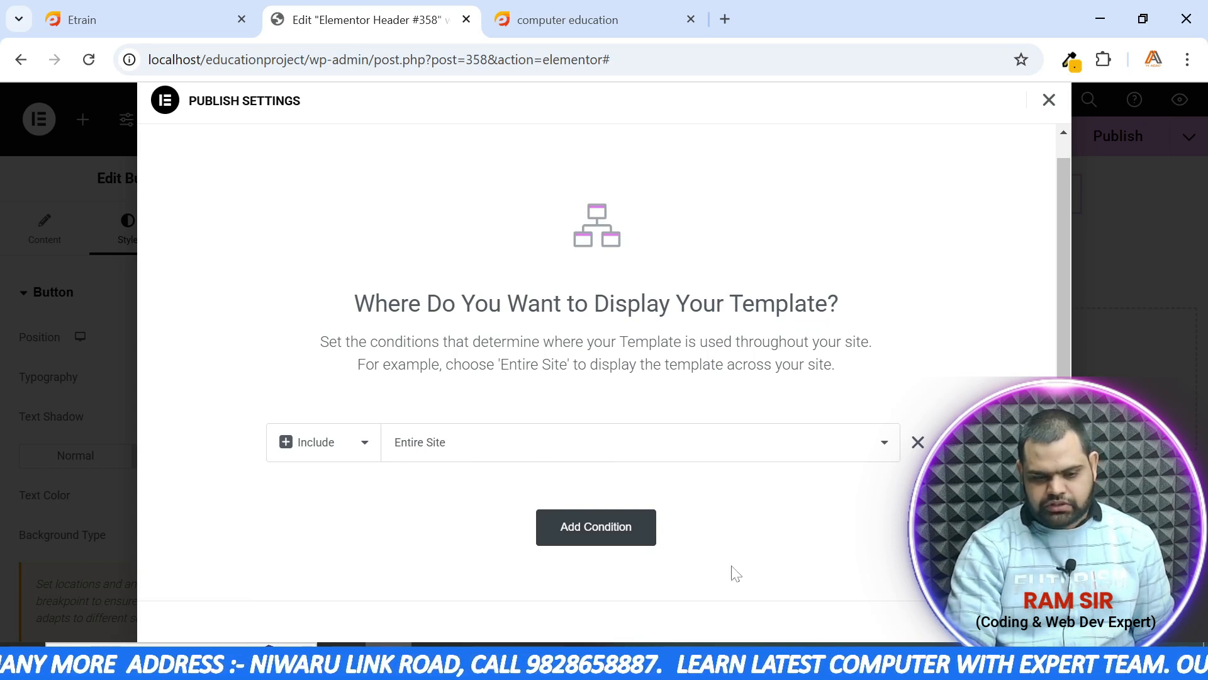
{"action": "left_click", "coordinate": [613, 543]}
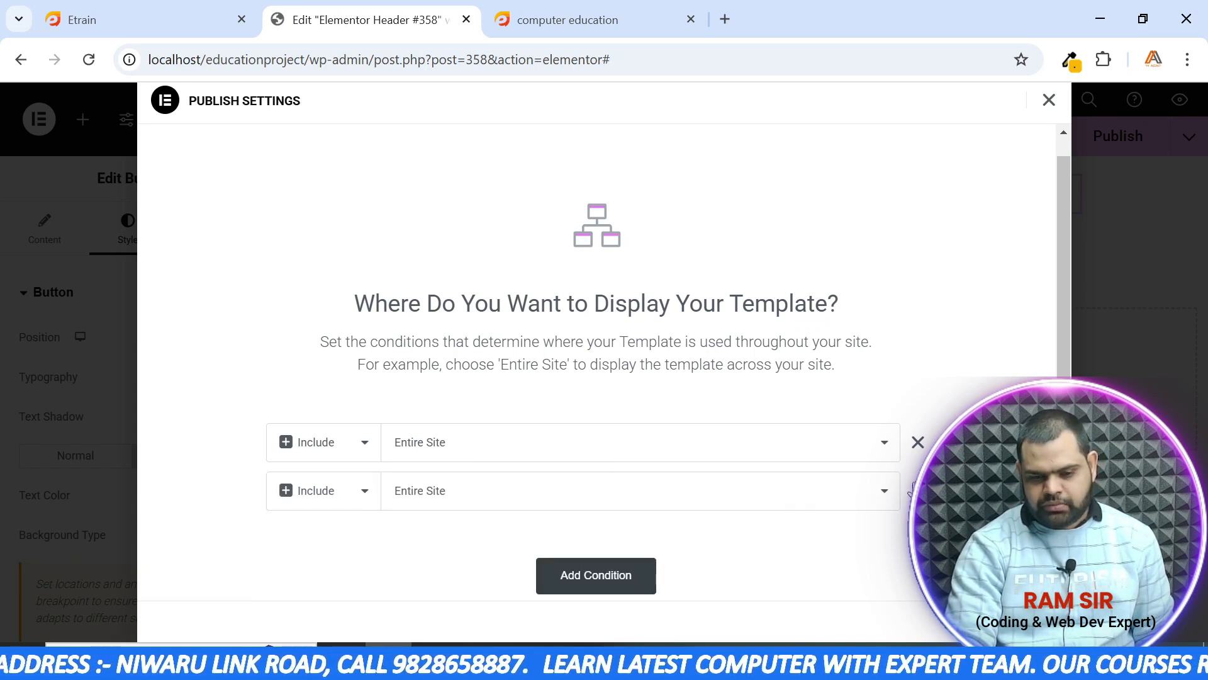
{"action": "left_click", "coordinate": [917, 490]}
{"action": "left_click", "coordinate": [1012, 621]}
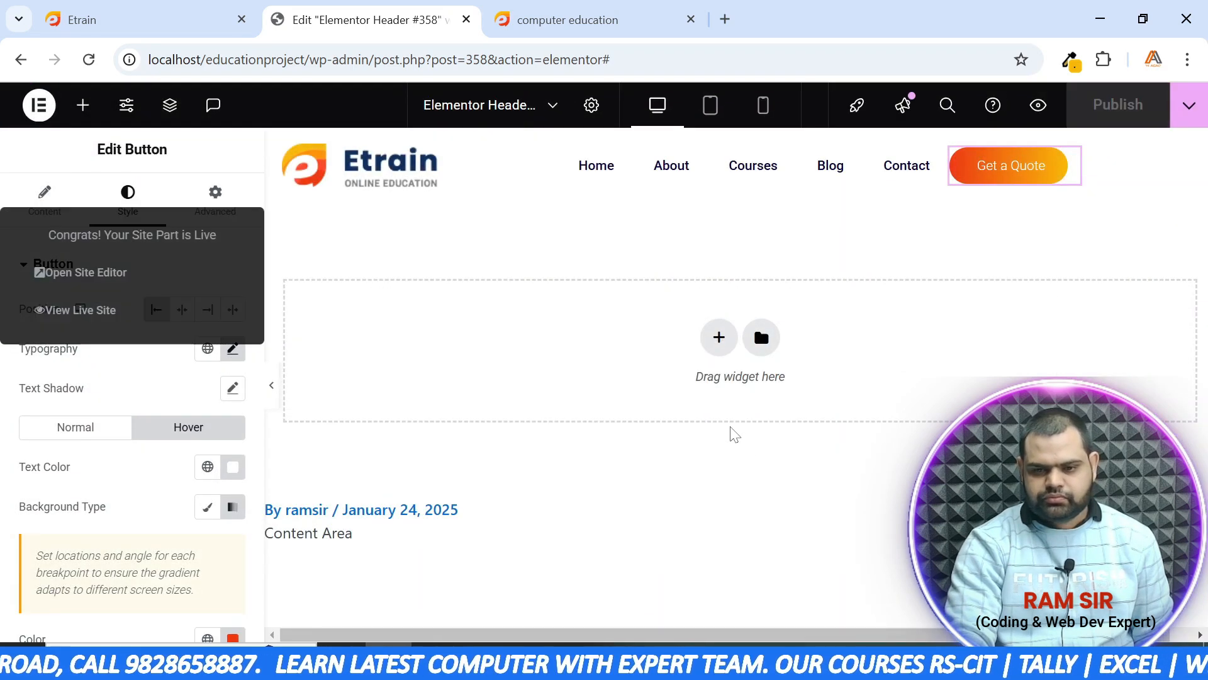
Reload the live computer education homepage and compare its header with the Etrain reference page, returning to the header editor
{"action": "left_click", "coordinate": [566, 20]}
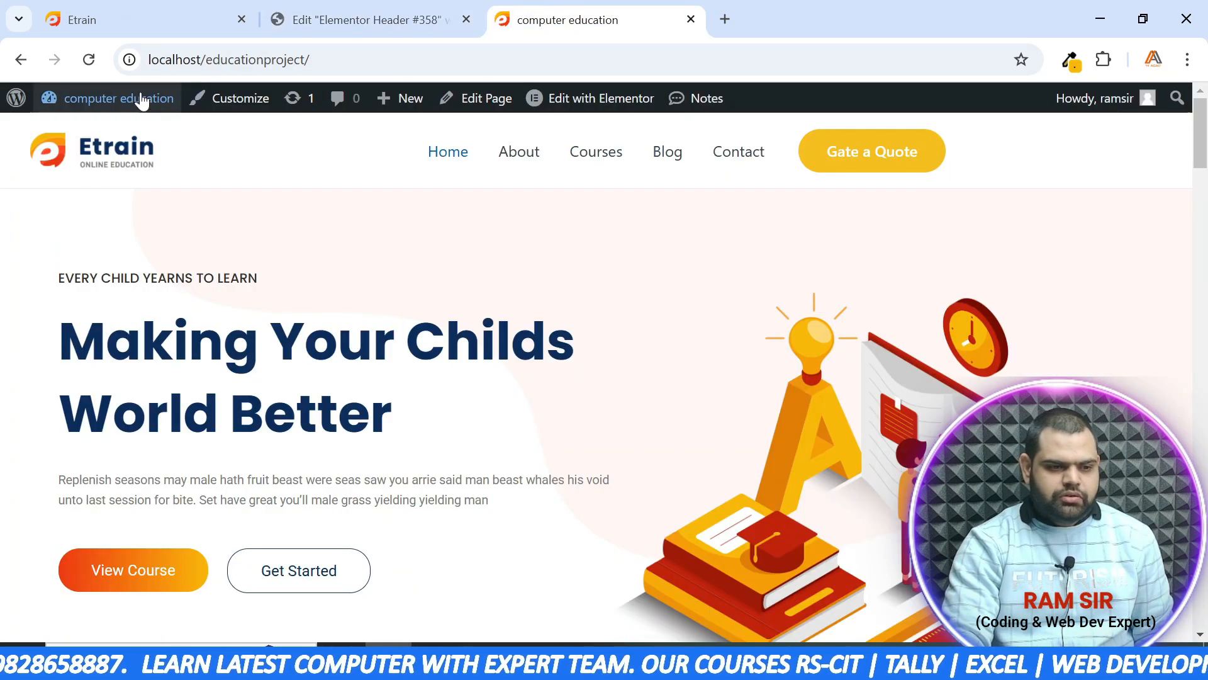
{"action": "left_click", "coordinate": [89, 60]}
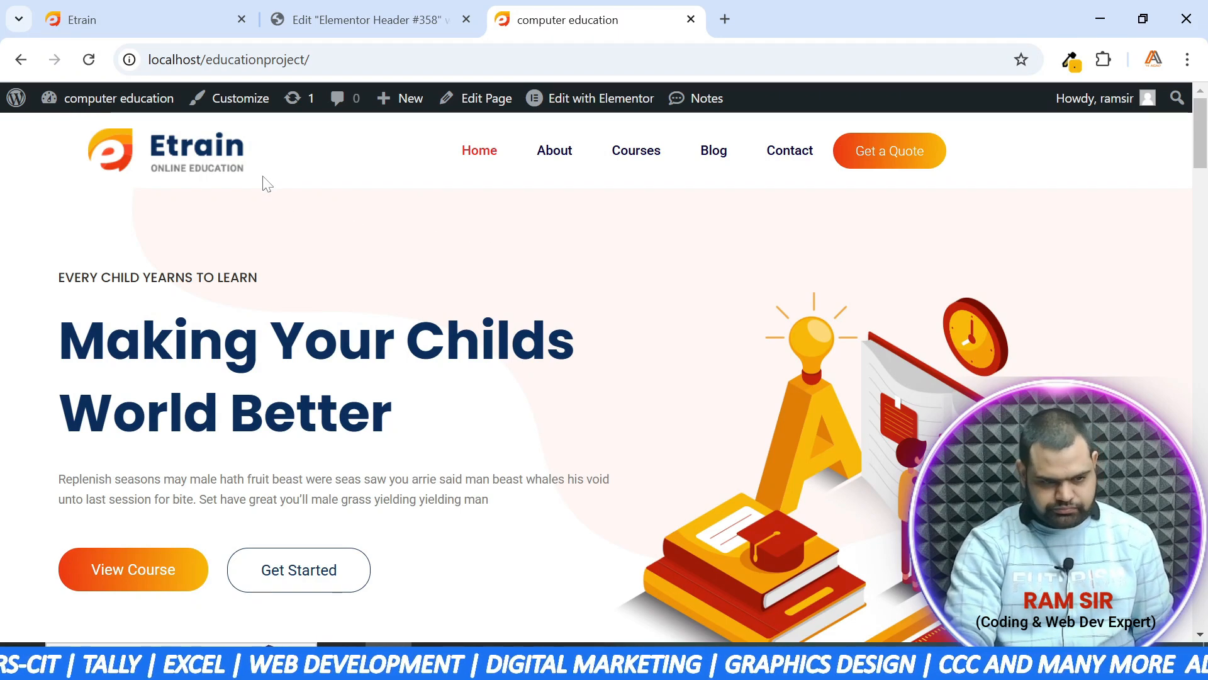
{"action": "left_click", "coordinate": [177, 25]}
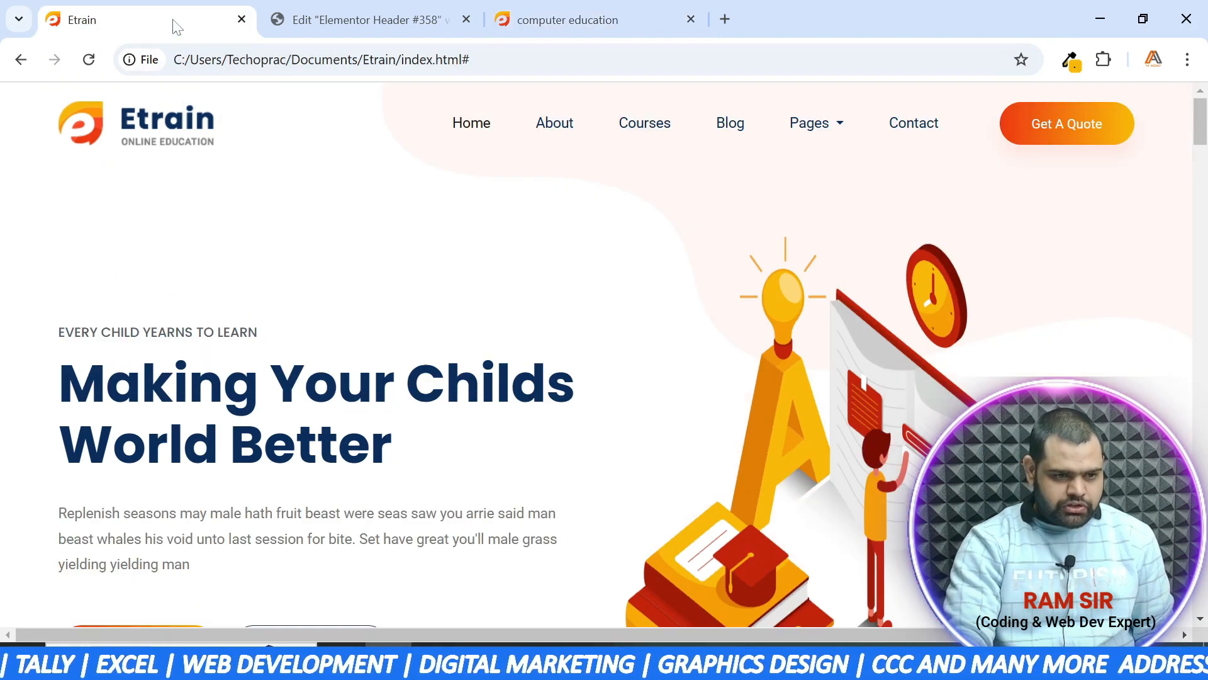
{"action": "left_click", "coordinate": [352, 19]}
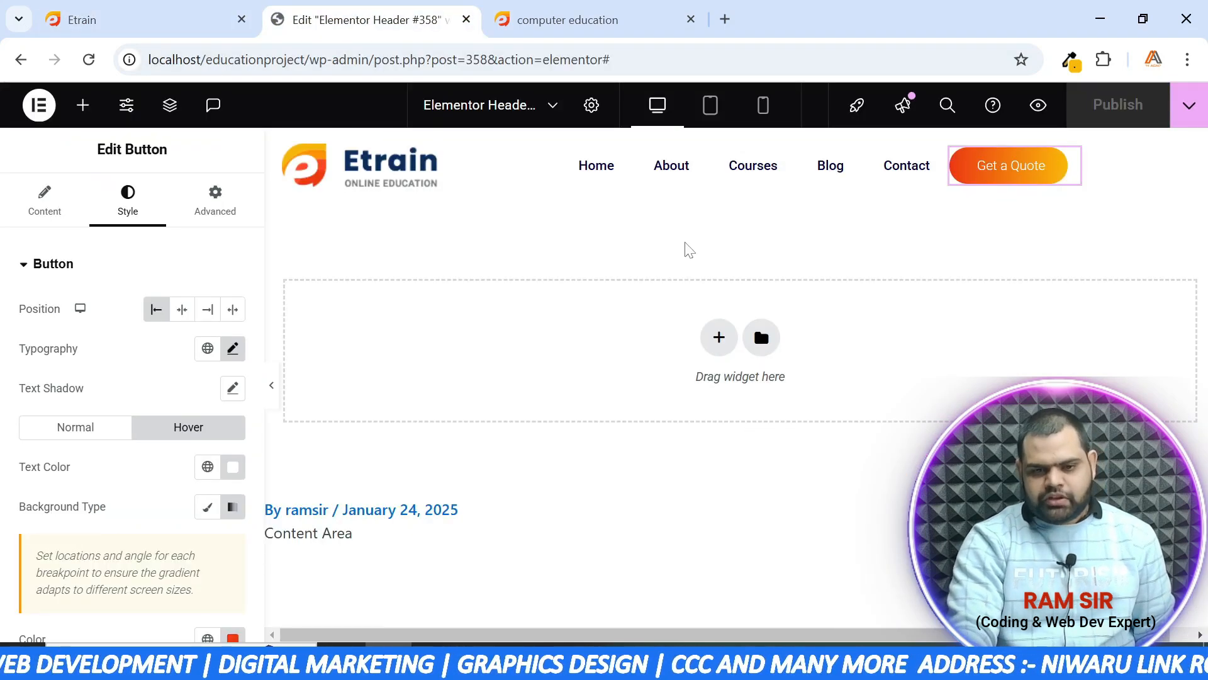
Preview the header at mobile and tablet sizes and return to the desktop view
{"action": "left_click", "coordinate": [764, 106]}
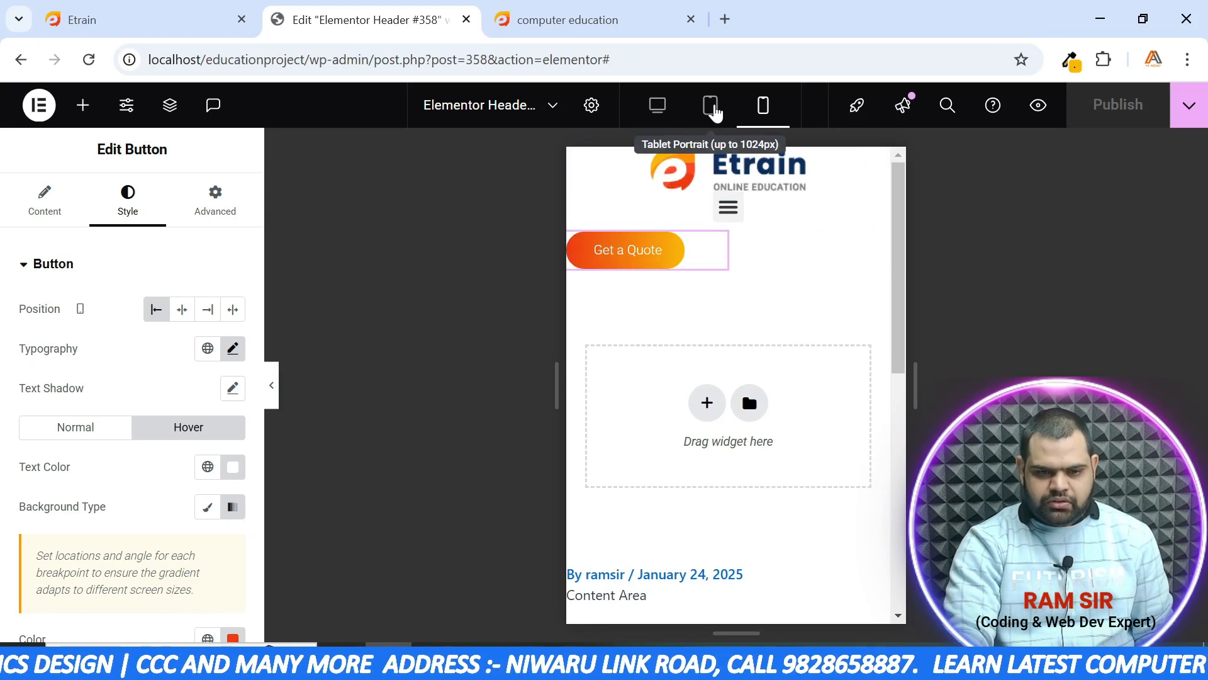
{"action": "left_click", "coordinate": [712, 108]}
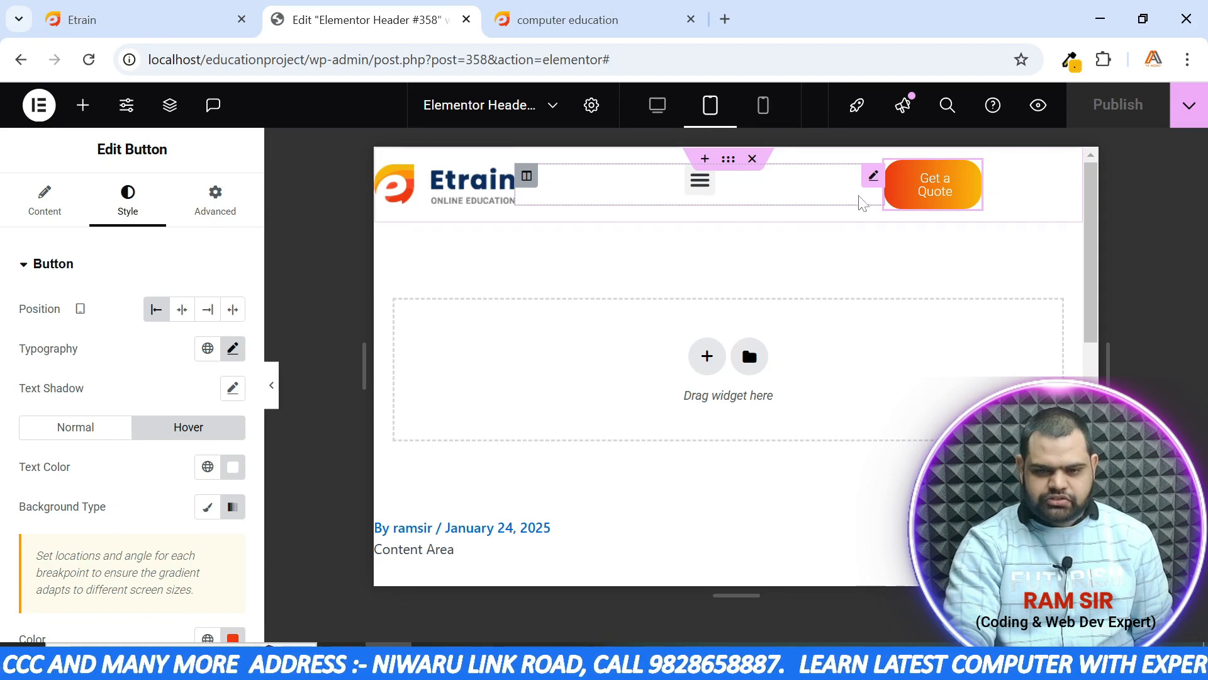
{"action": "left_click", "coordinate": [657, 114]}
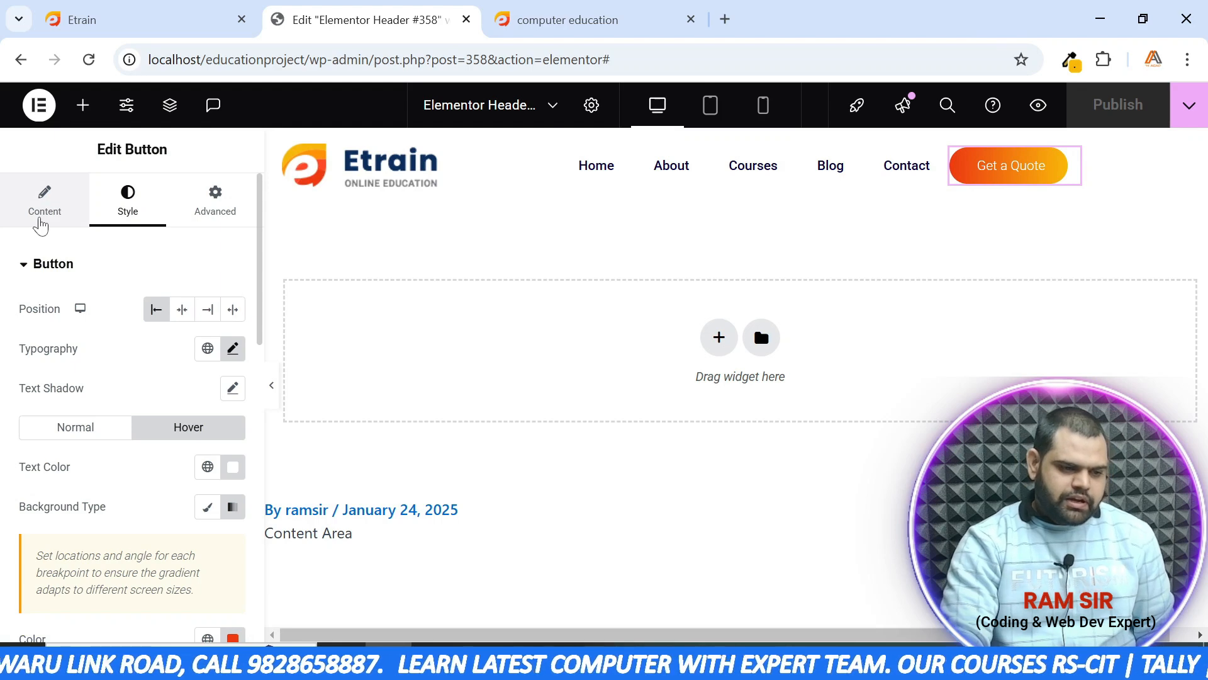
Open the header's WordPress Menu widget for editing and review its layout and mobile dropdown settings
{"action": "left_click", "coordinate": [41, 222]}
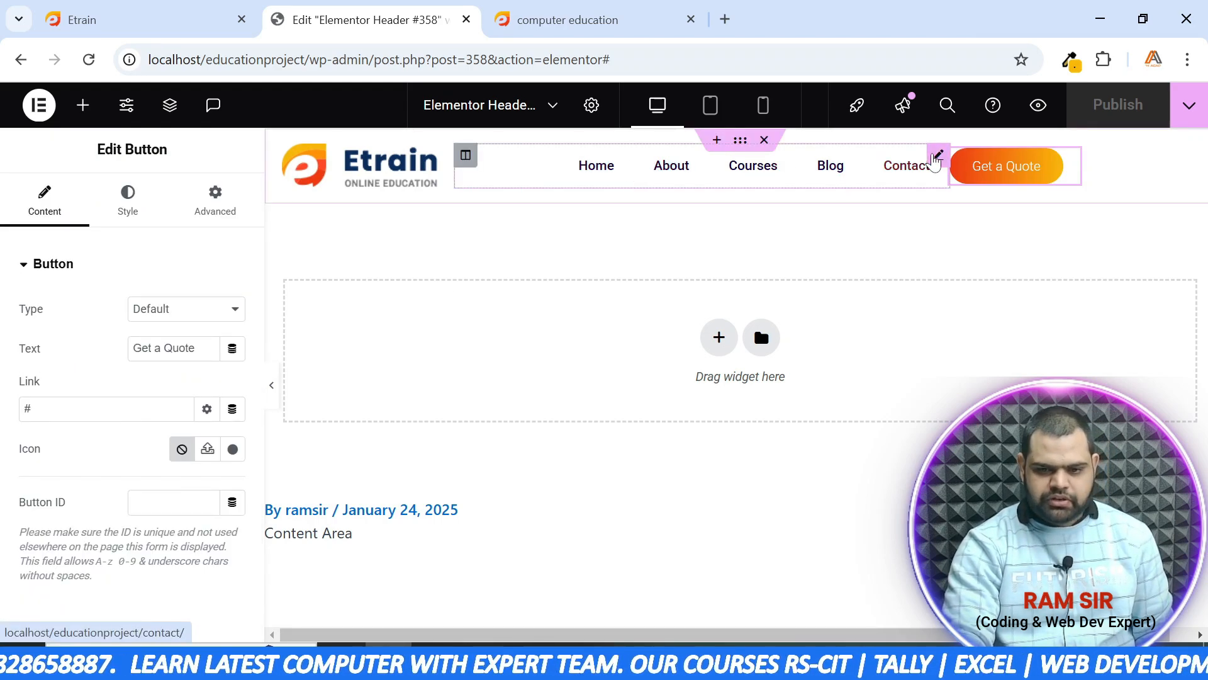
{"action": "left_click", "coordinate": [935, 160]}
{"action": "scroll", "coordinate": [98, 313], "scroll_direction": "down", "scroll_amount": 5}
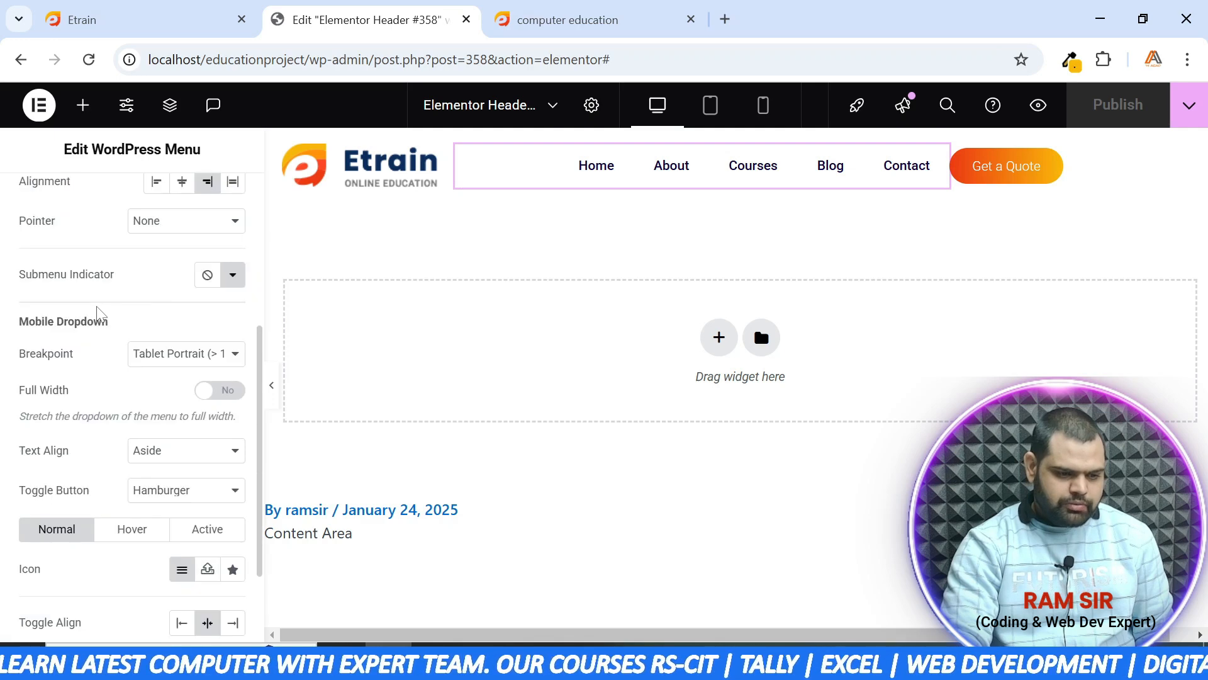
{"action": "scroll", "coordinate": [98, 313], "scroll_direction": "down", "scroll_amount": 2}
{"action": "scroll", "coordinate": [97, 313], "scroll_direction": "up", "scroll_amount": 6}
{"action": "scroll", "coordinate": [100, 314], "scroll_direction": "down", "scroll_amount": 2}
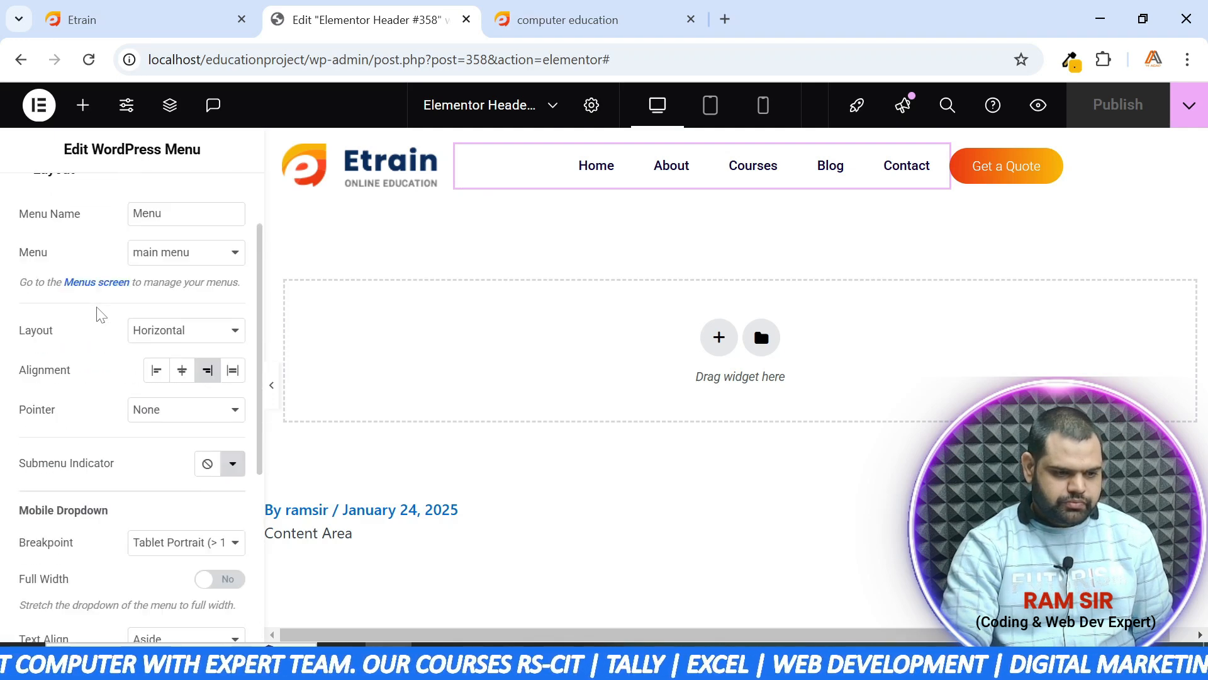
{"action": "scroll", "coordinate": [100, 314], "scroll_direction": "down", "scroll_amount": 3}
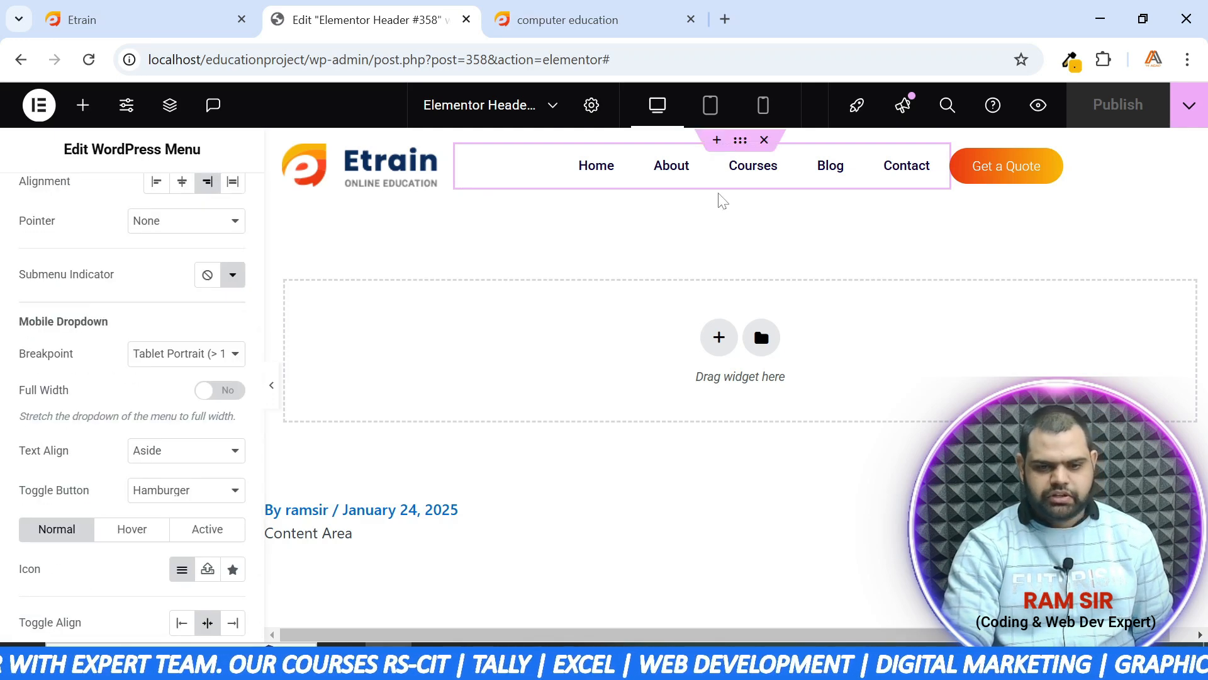
Switch to the mobile preview and check how the hamburger menu expands and collapses
{"action": "left_click", "coordinate": [764, 106]}
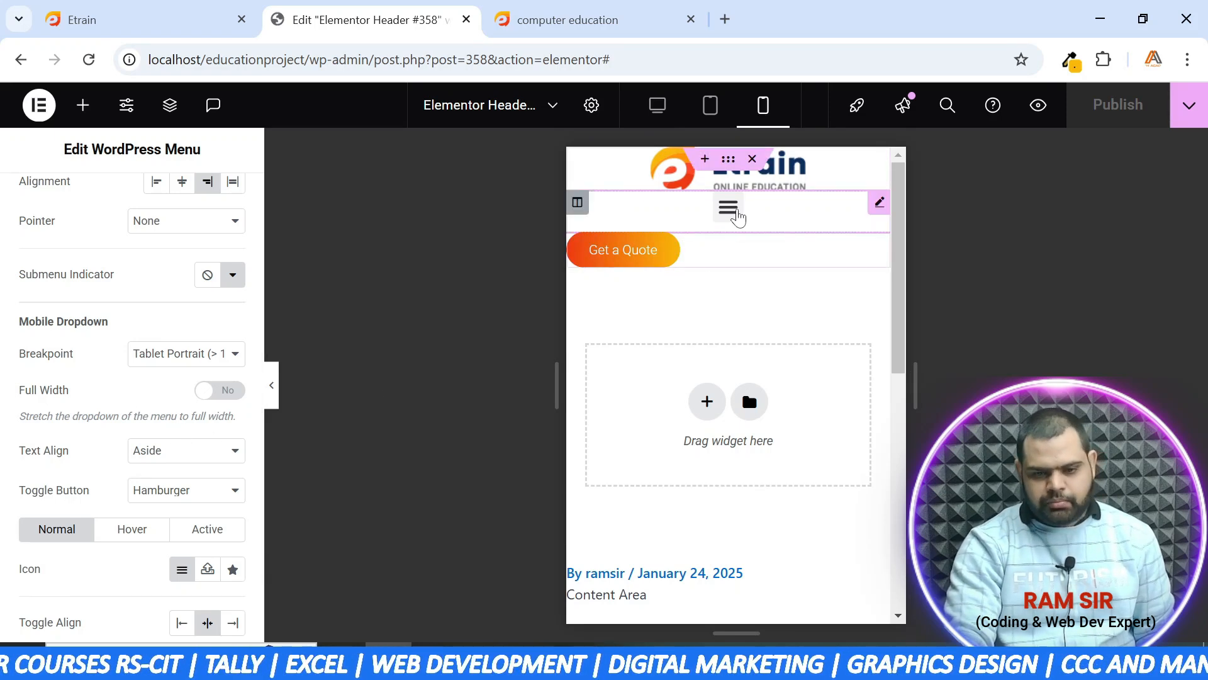
{"action": "left_click", "coordinate": [727, 208]}
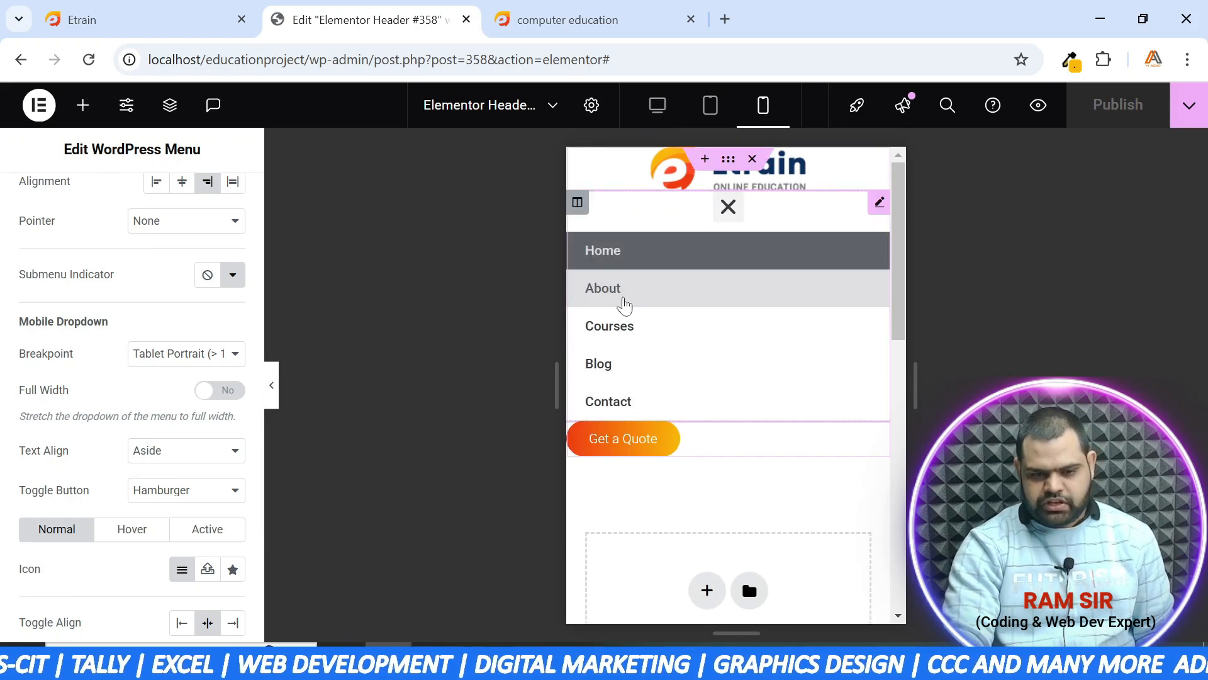
{"action": "left_click", "coordinate": [729, 209]}
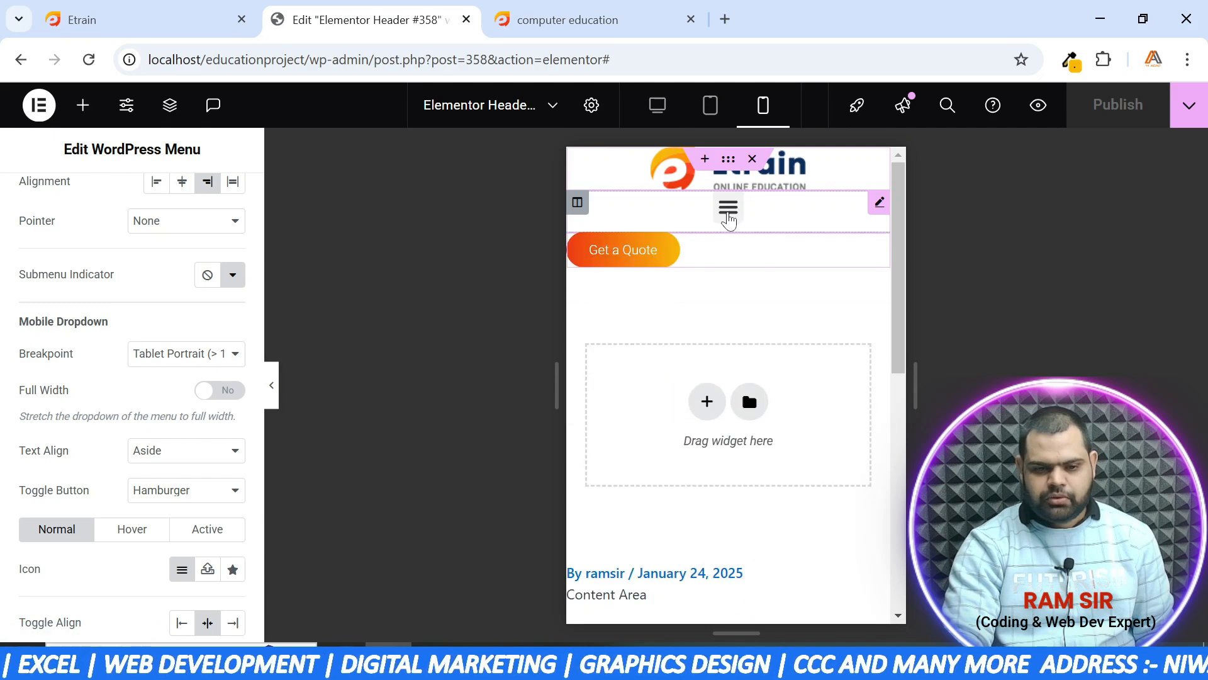
{"action": "scroll", "coordinate": [128, 376], "scroll_direction": "down", "scroll_amount": 2}
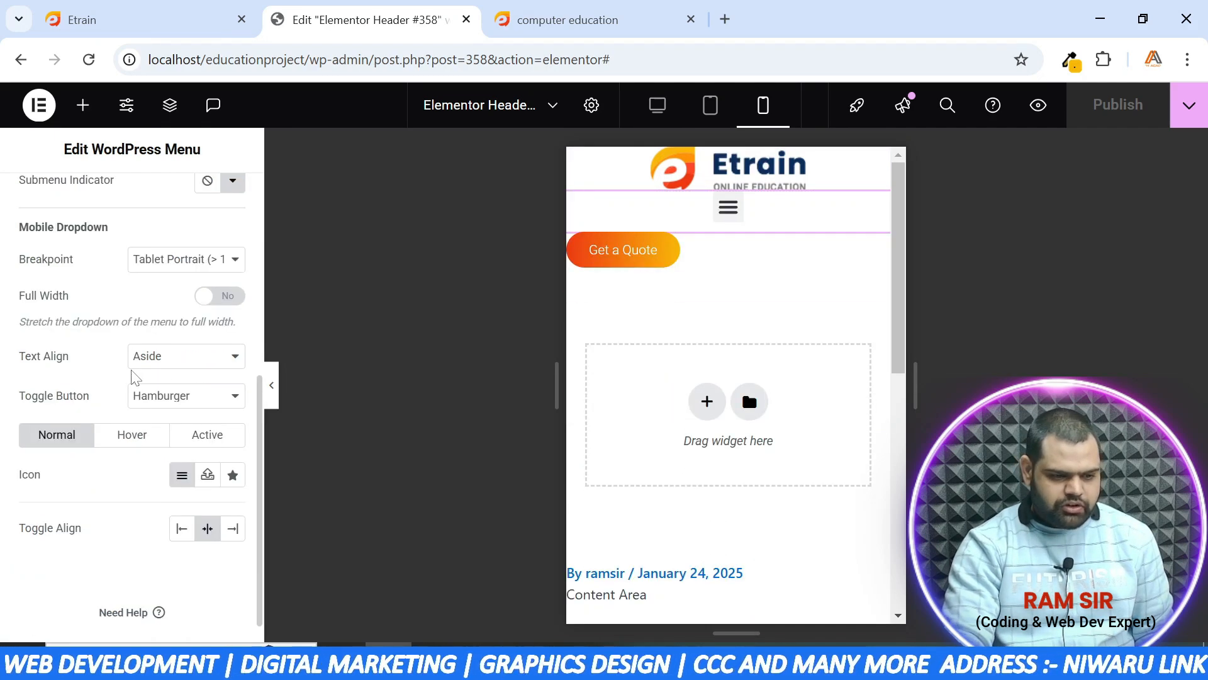
Turn on Full Width for the menu's mobile dropdown and test it by expanding and collapsing the hamburger menu
{"action": "left_click", "coordinate": [208, 297]}
{"action": "left_click", "coordinate": [728, 208]}
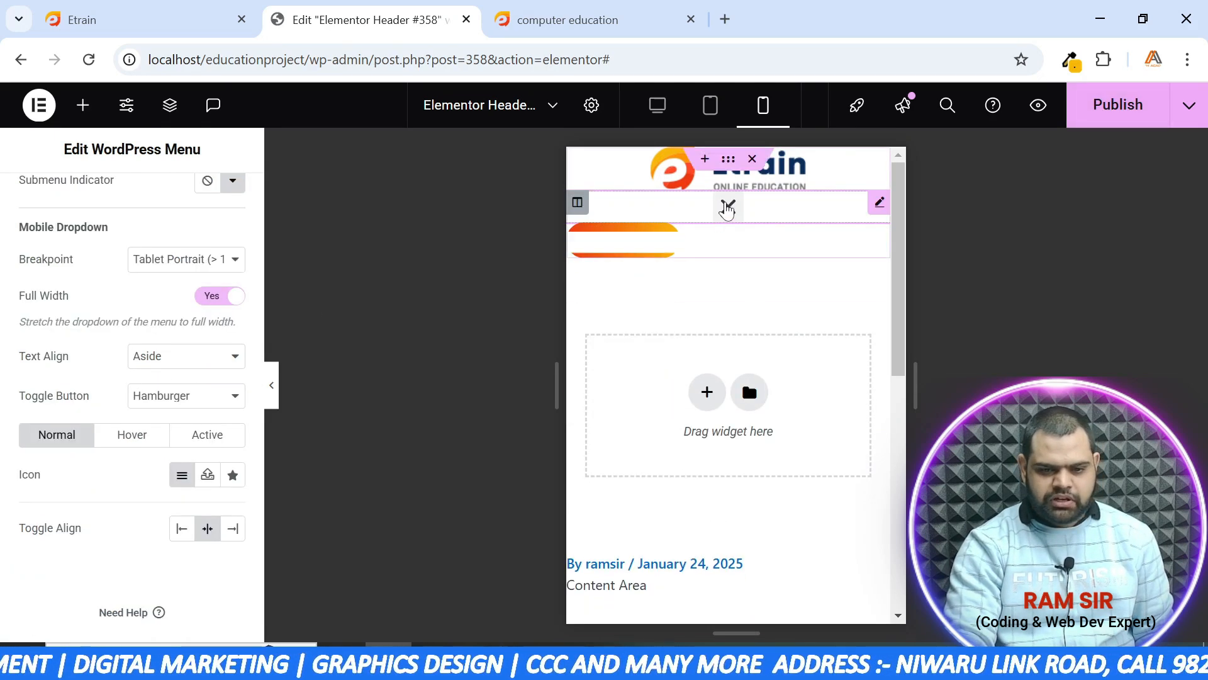
{"action": "left_click", "coordinate": [727, 210]}
{"action": "left_click", "coordinate": [727, 210]}
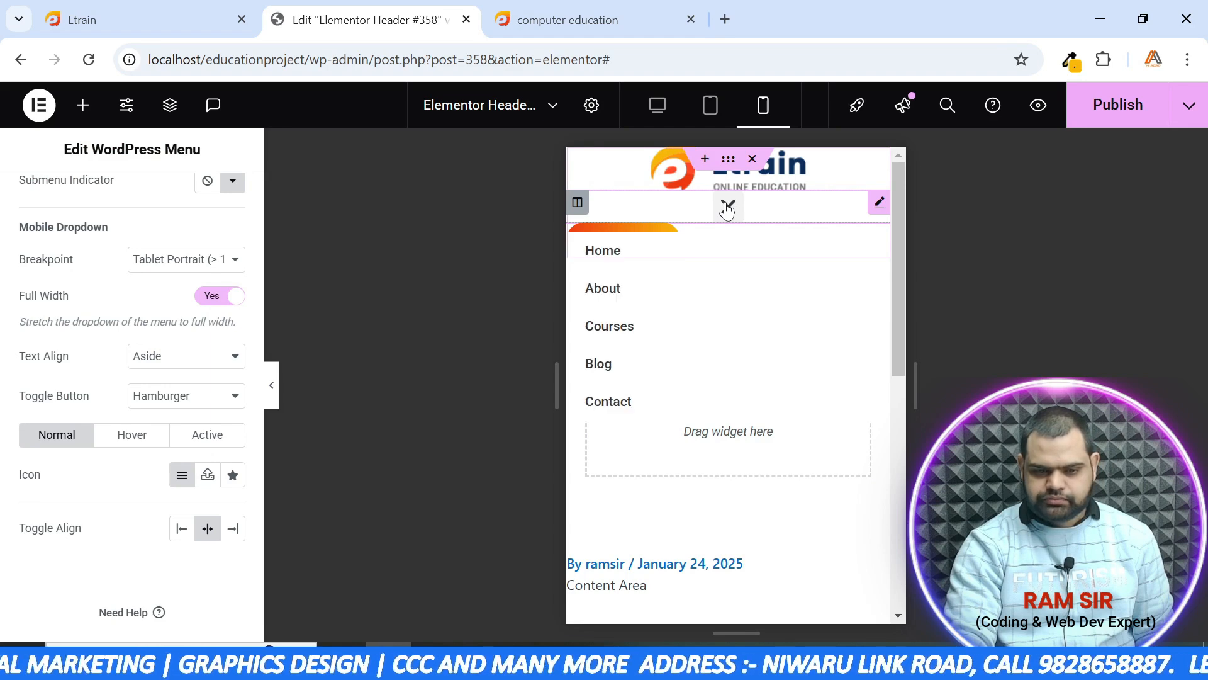
{"action": "left_click", "coordinate": [727, 211]}
{"action": "left_click", "coordinate": [727, 210]}
{"action": "left_click", "coordinate": [727, 210]}
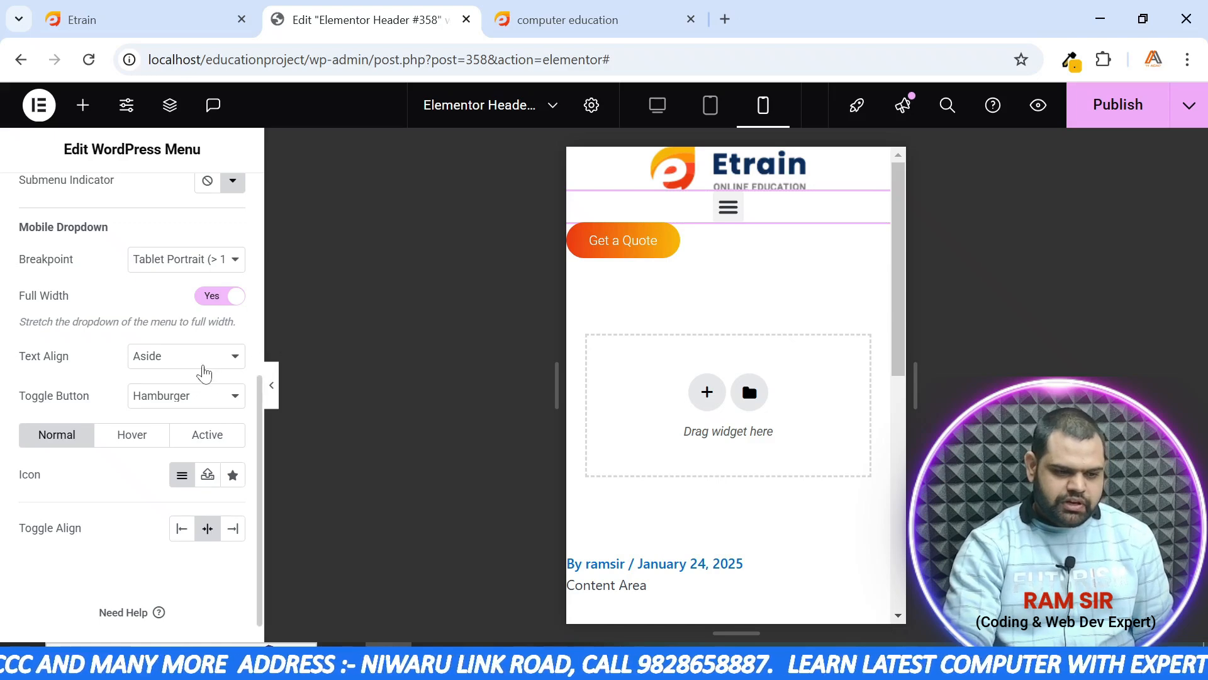
Set the mobile dropdown's text alignment to Center and check the expanded menu in the preview
{"action": "left_click", "coordinate": [201, 360]}
{"action": "left_click", "coordinate": [196, 403]}
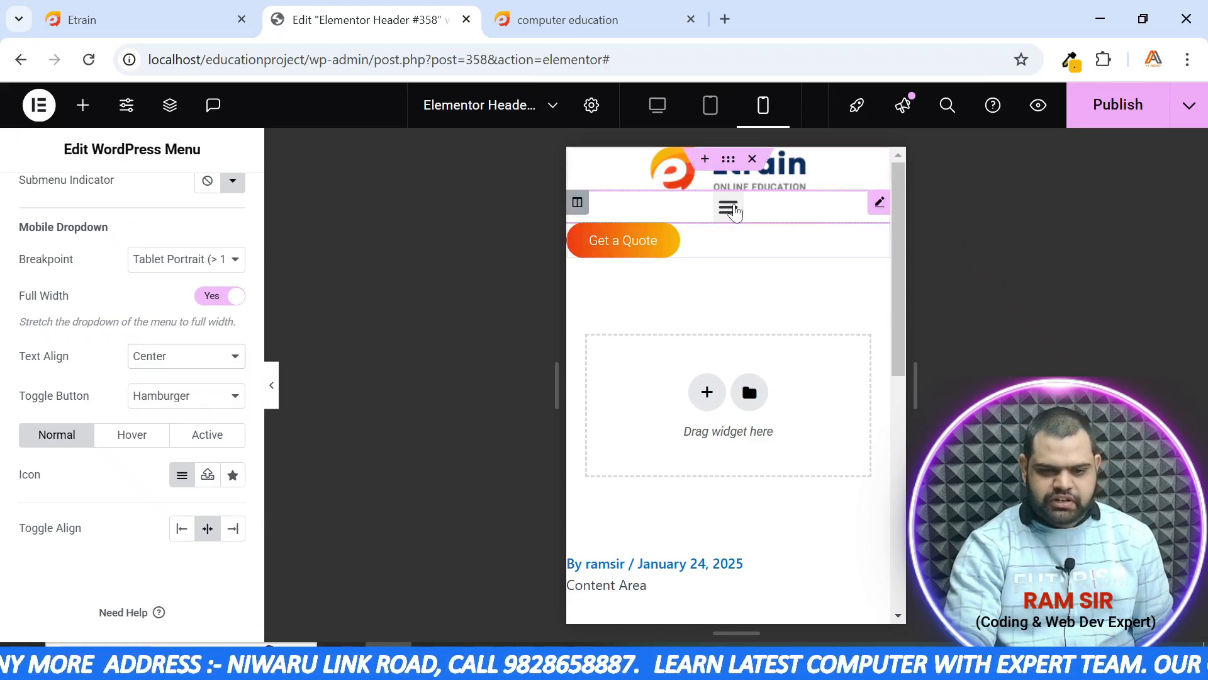
{"action": "left_click", "coordinate": [728, 208]}
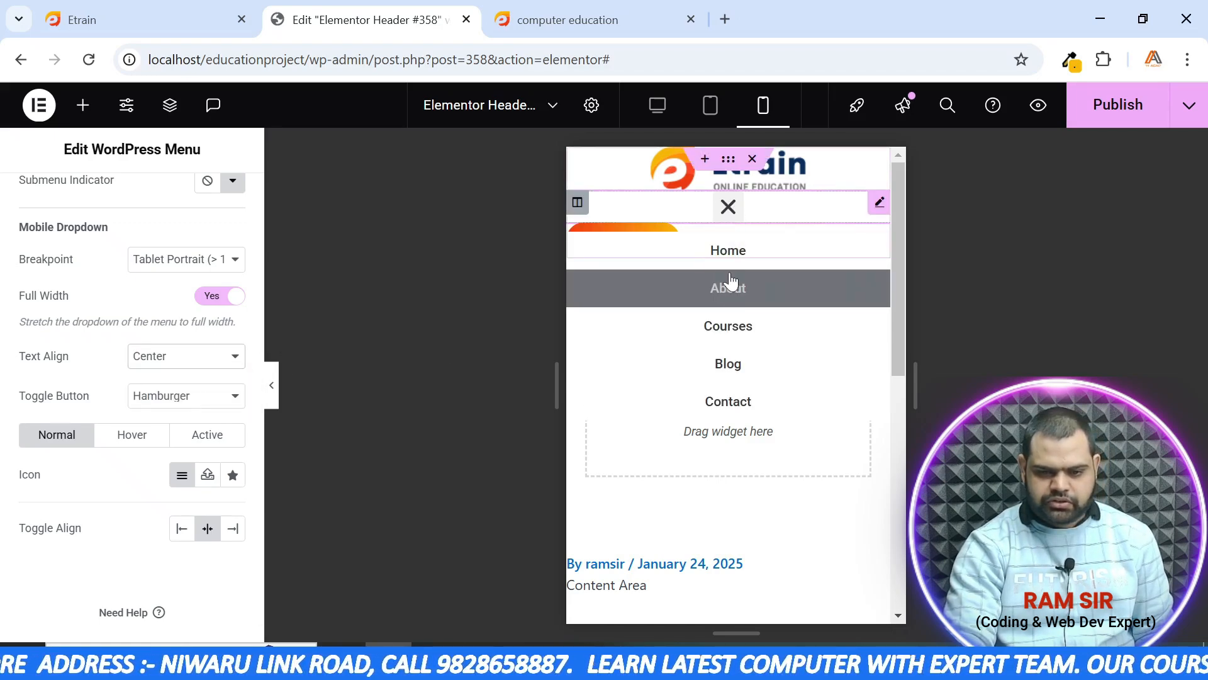
{"action": "left_click", "coordinate": [728, 206]}
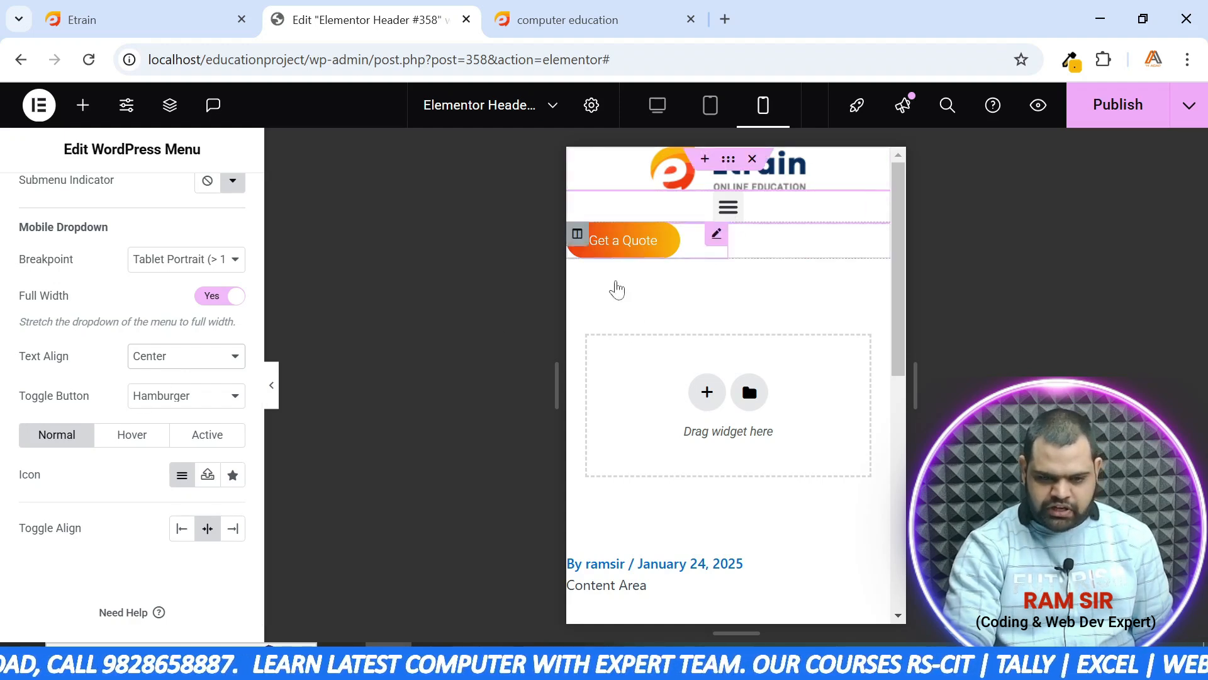
{"action": "left_click", "coordinate": [192, 403]}
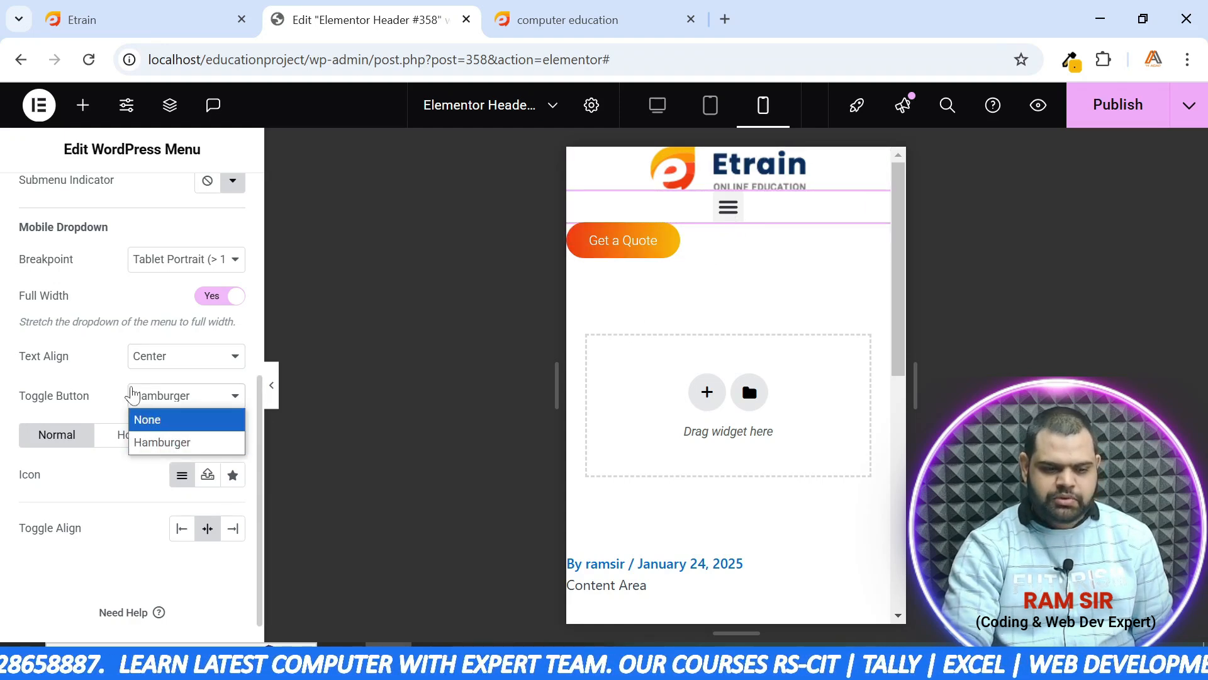
{"action": "left_click", "coordinate": [116, 386]}
{"action": "left_click", "coordinate": [174, 400]}
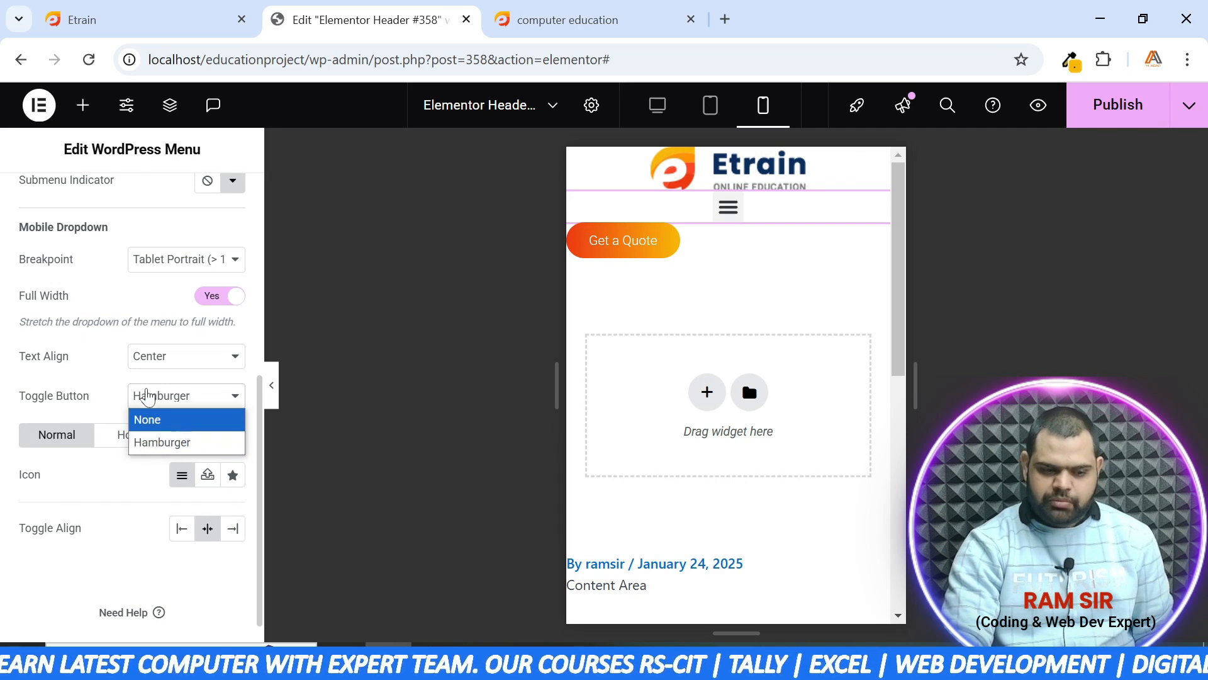
{"action": "left_click", "coordinate": [122, 386]}
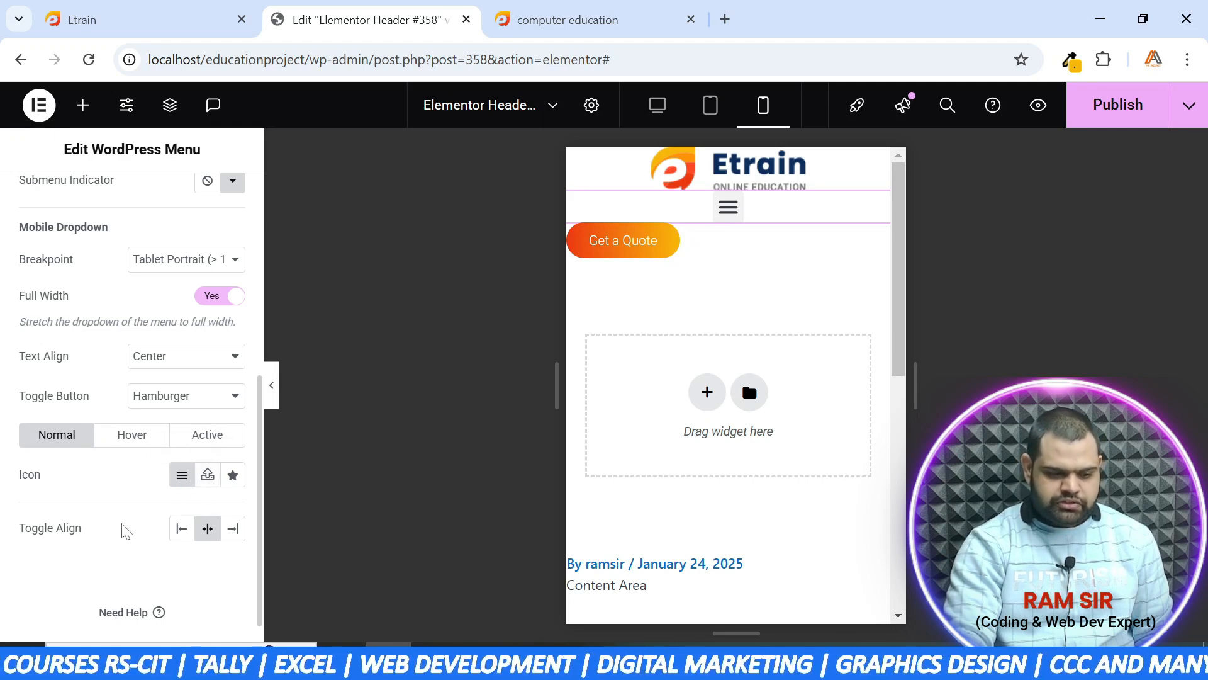
Try the left and center alignments for the hamburger toggle and align it to the right
{"action": "left_click", "coordinate": [181, 530]}
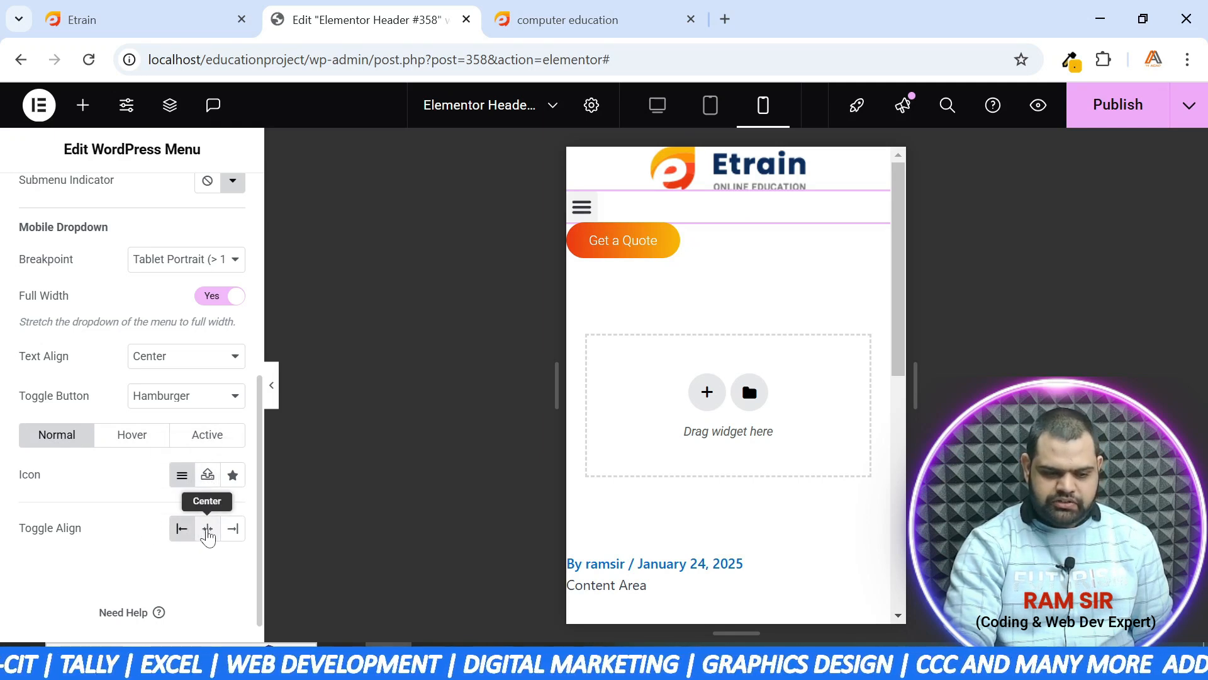
{"action": "left_click", "coordinate": [208, 534]}
{"action": "left_click", "coordinate": [235, 531]}
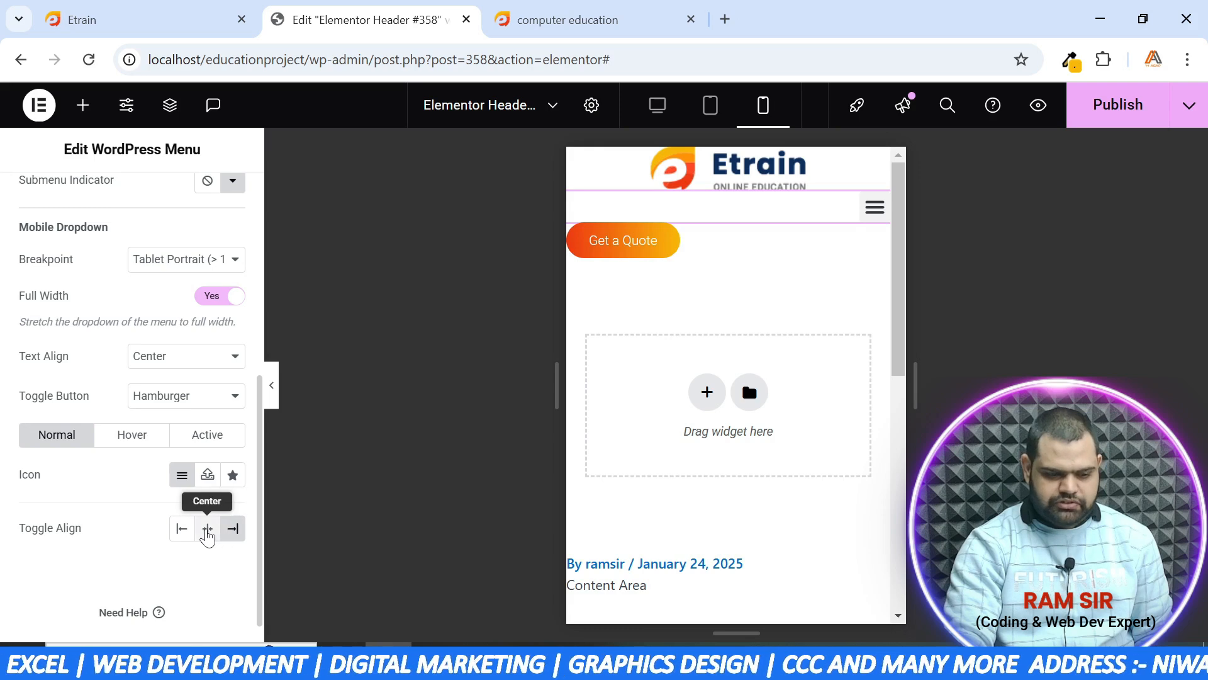
Set the hamburger toggle's alignment to Center
{"action": "left_click", "coordinate": [213, 534]}
{"action": "scroll", "coordinate": [157, 464], "scroll_direction": "up", "scroll_amount": 5}
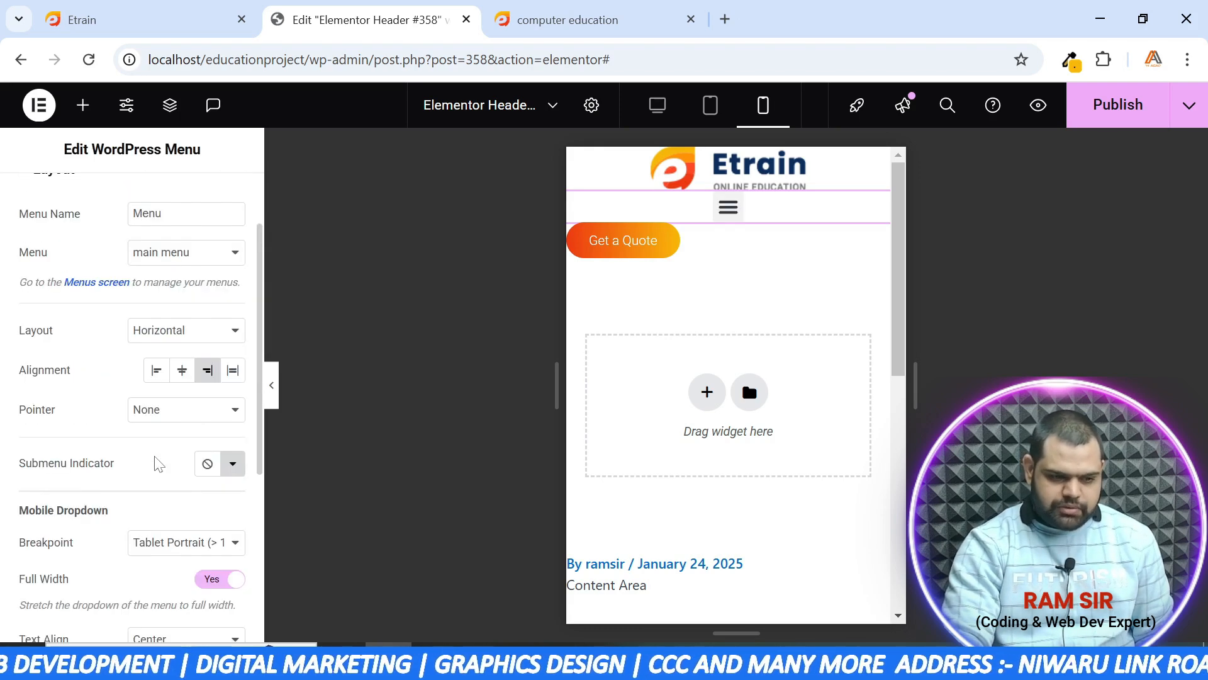
{"action": "scroll", "coordinate": [157, 464], "scroll_direction": "up", "scroll_amount": 2}
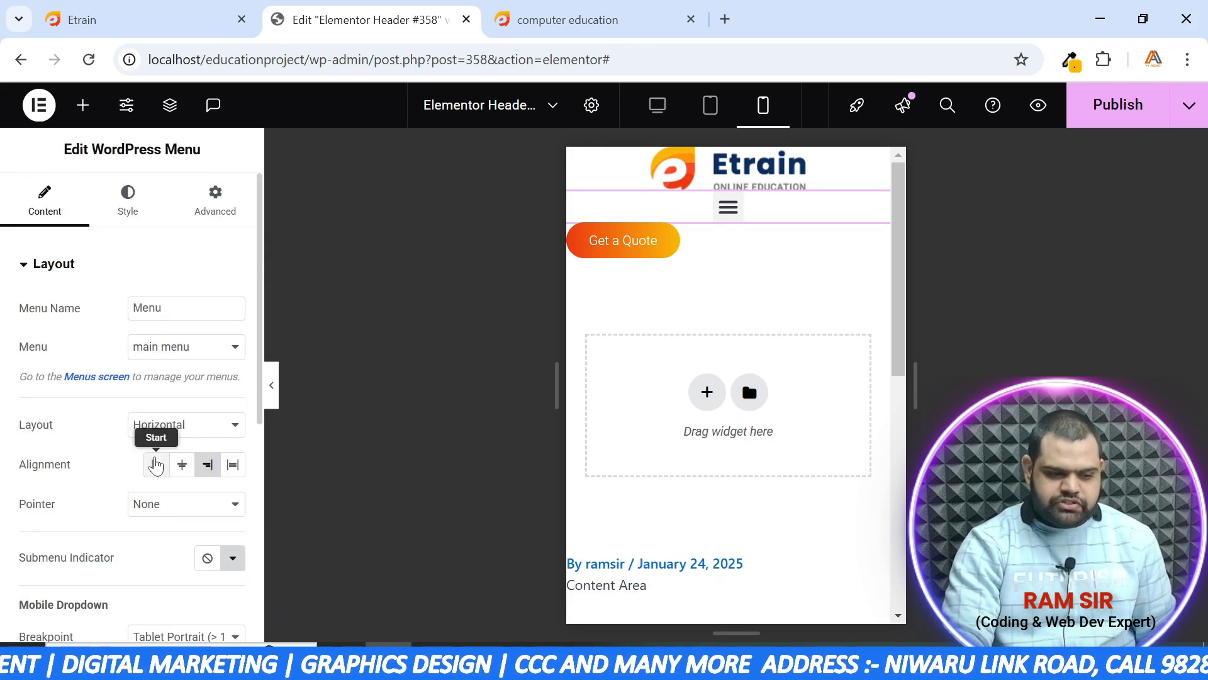
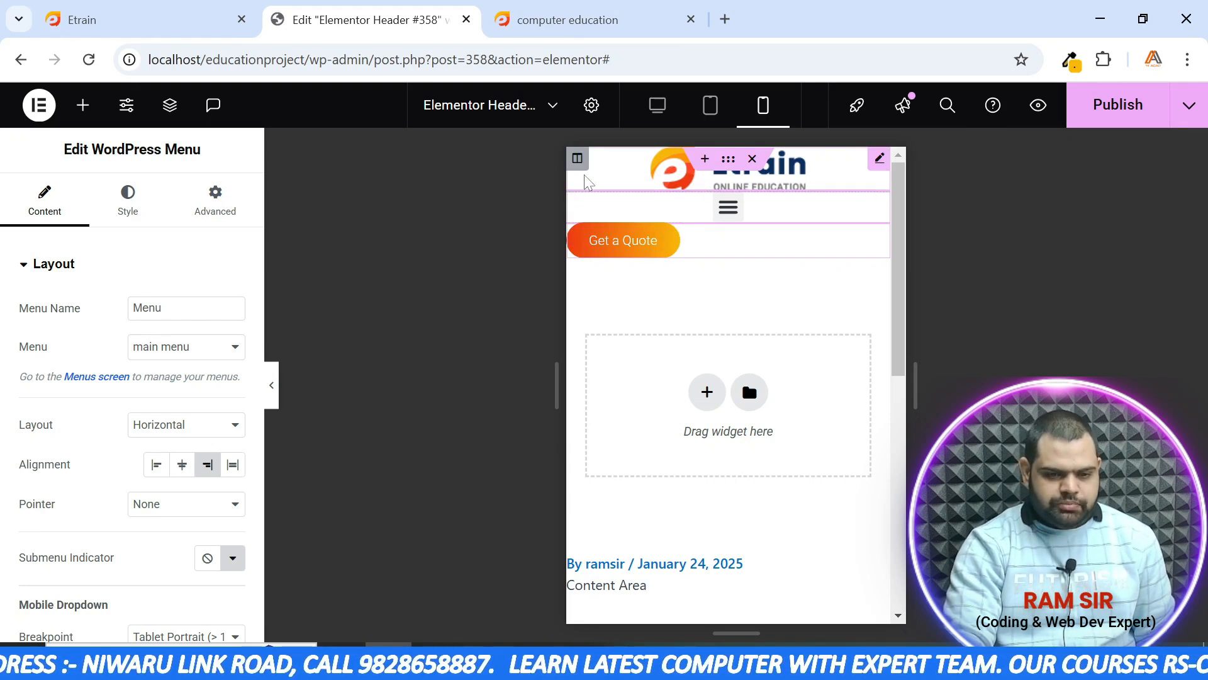
Set the logo column's width to 30% in the mobile layout
{"action": "left_click", "coordinate": [578, 160]}
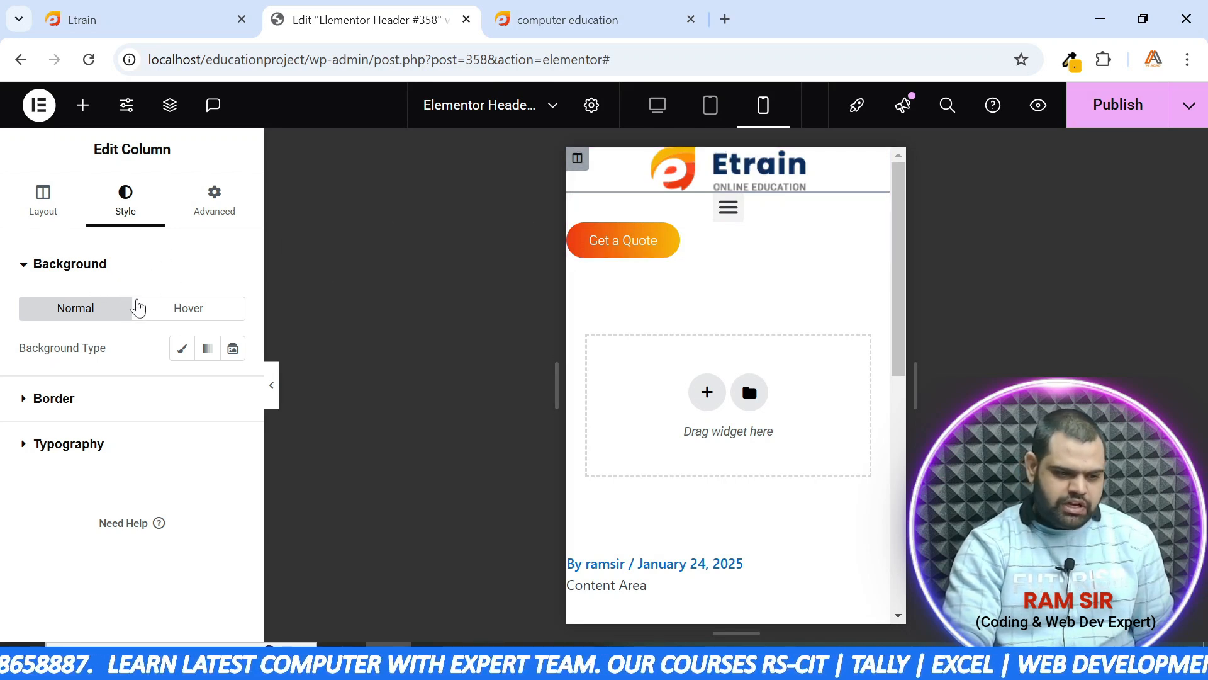
{"action": "left_click", "coordinate": [43, 213]}
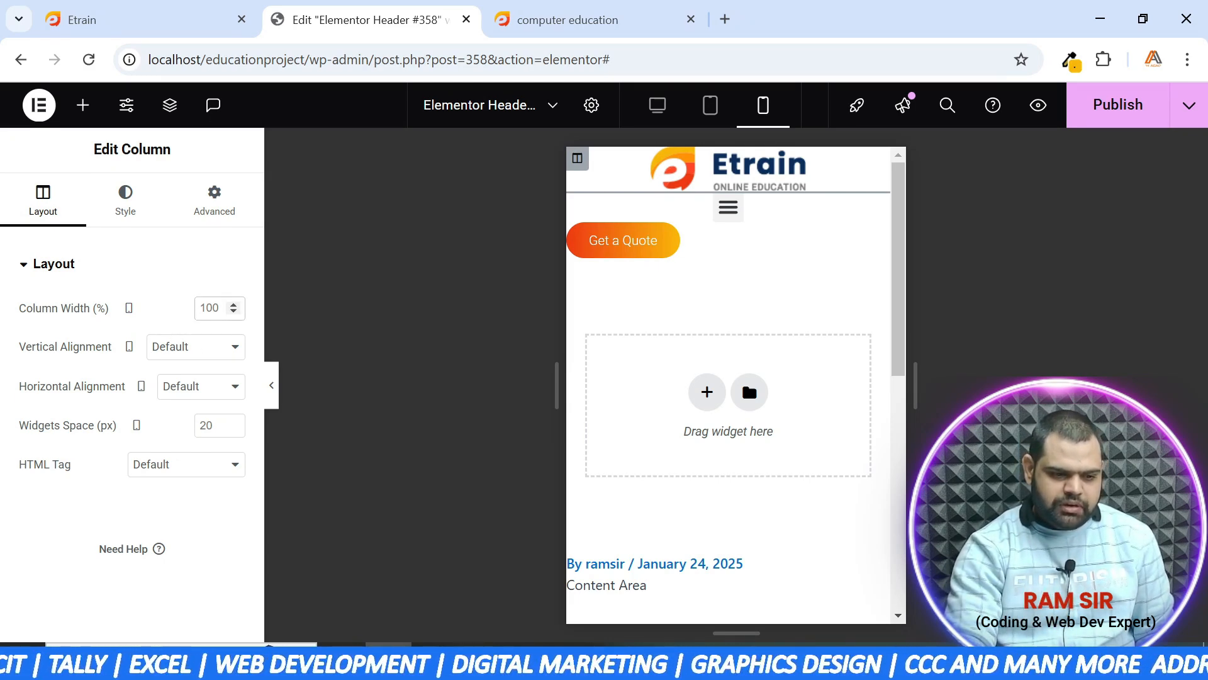
{"action": "type", "text": "25"}
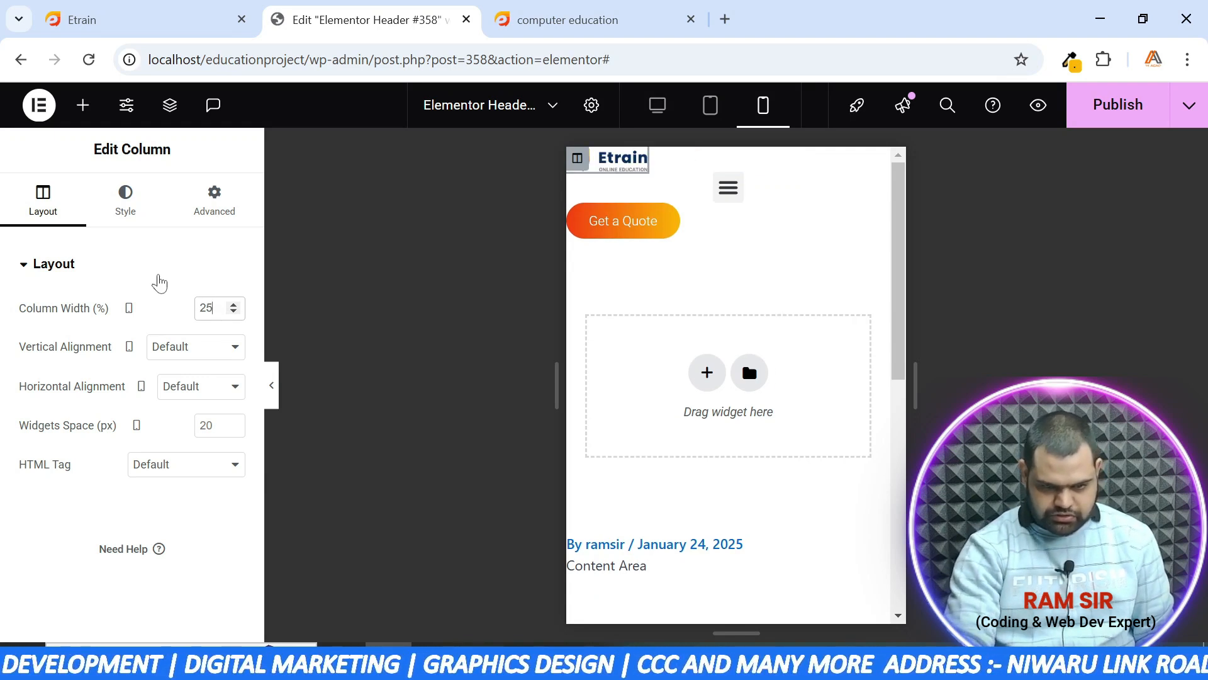
{"action": "left_click", "coordinate": [234, 307]}
{"action": "left_click", "coordinate": [233, 306]}
{"action": "left_click", "coordinate": [234, 306]}
{"action": "left_click", "coordinate": [233, 306]}
{"action": "left_click", "coordinate": [234, 306]}
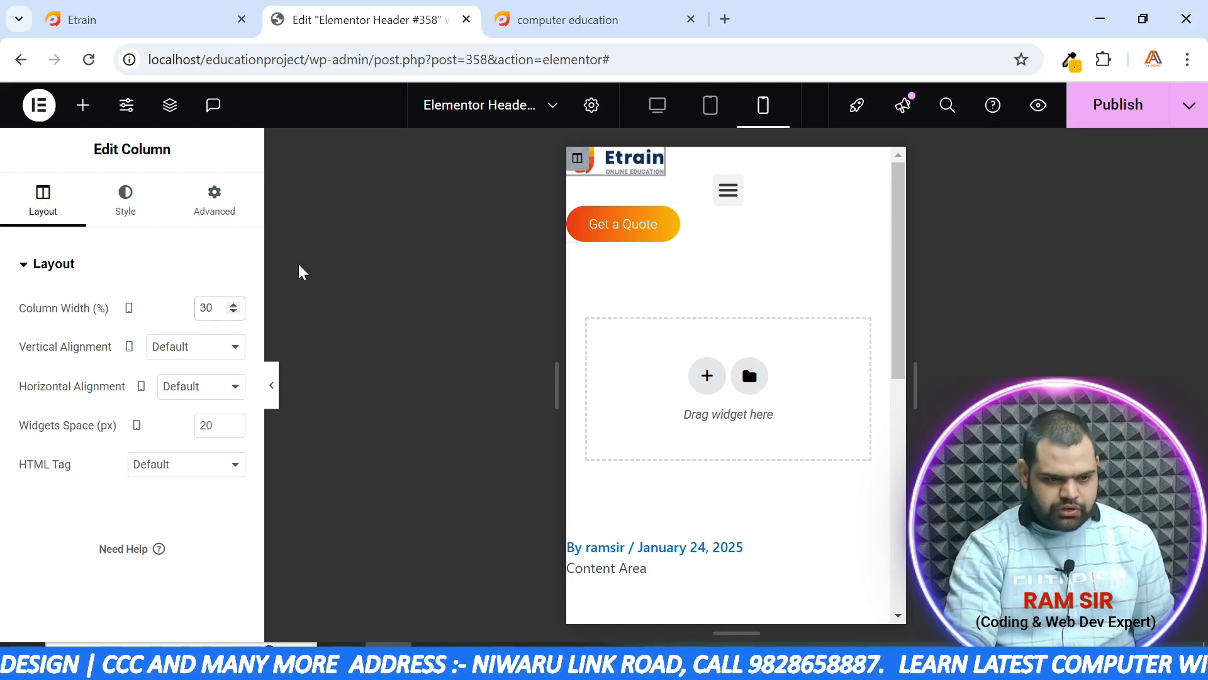
Try an unlinked top margin of 2 px on the logo column and return it to 0
{"action": "left_click", "coordinate": [230, 208]}
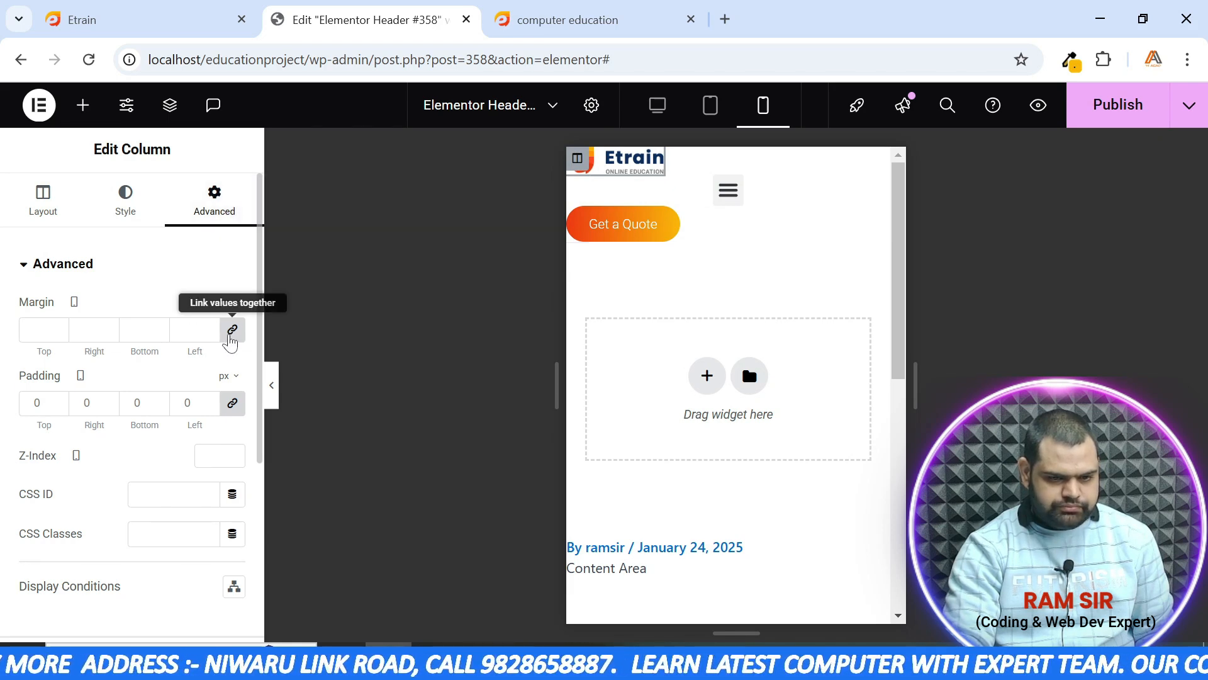
{"action": "left_click", "coordinate": [230, 337]}
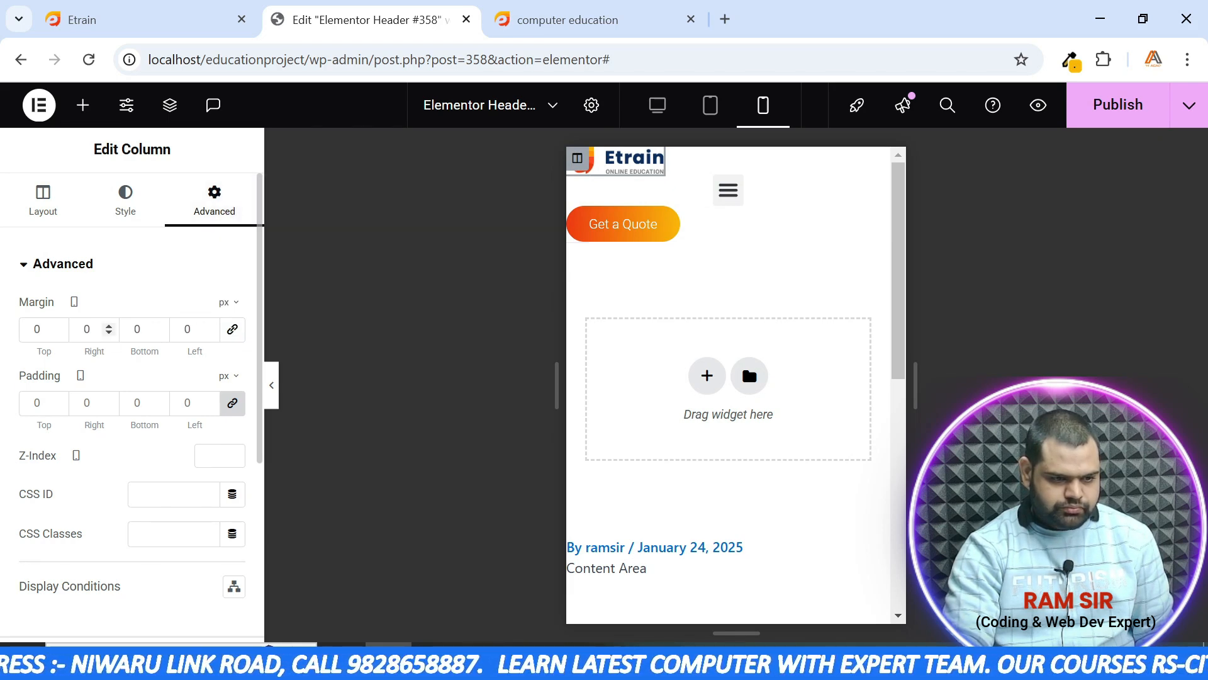
{"action": "left_click", "coordinate": [59, 326]}
{"action": "left_click", "coordinate": [58, 326]}
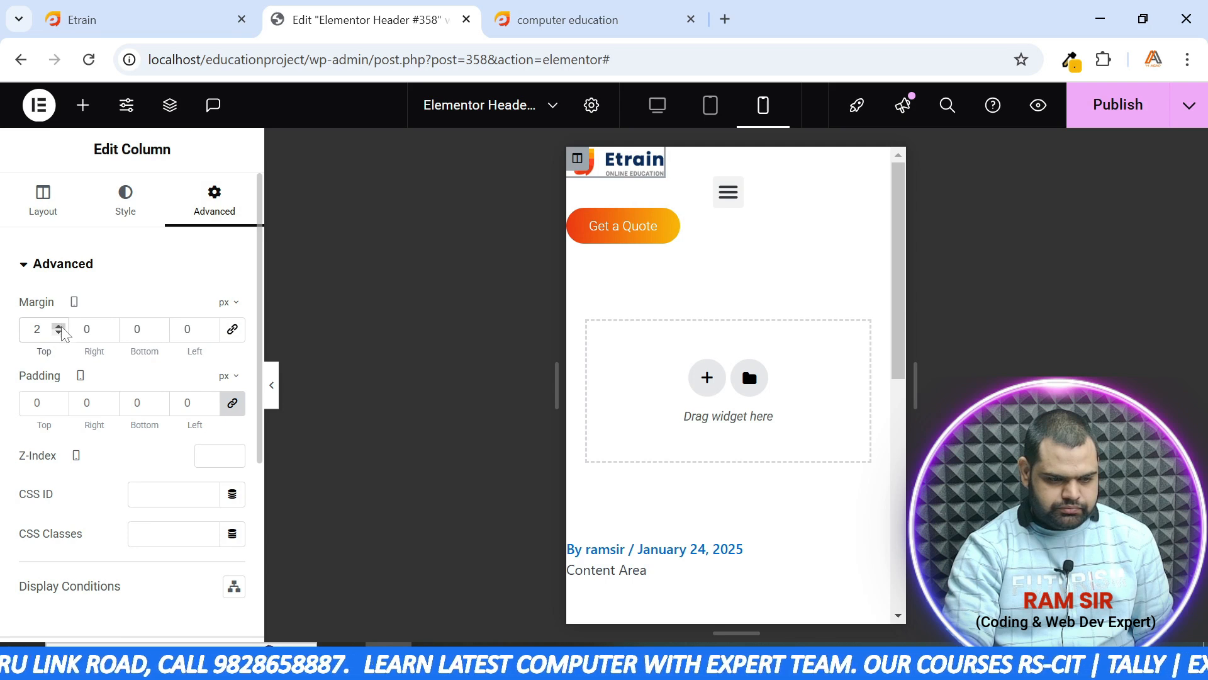
{"action": "left_click", "coordinate": [59, 332]}
{"action": "left_click", "coordinate": [59, 332]}
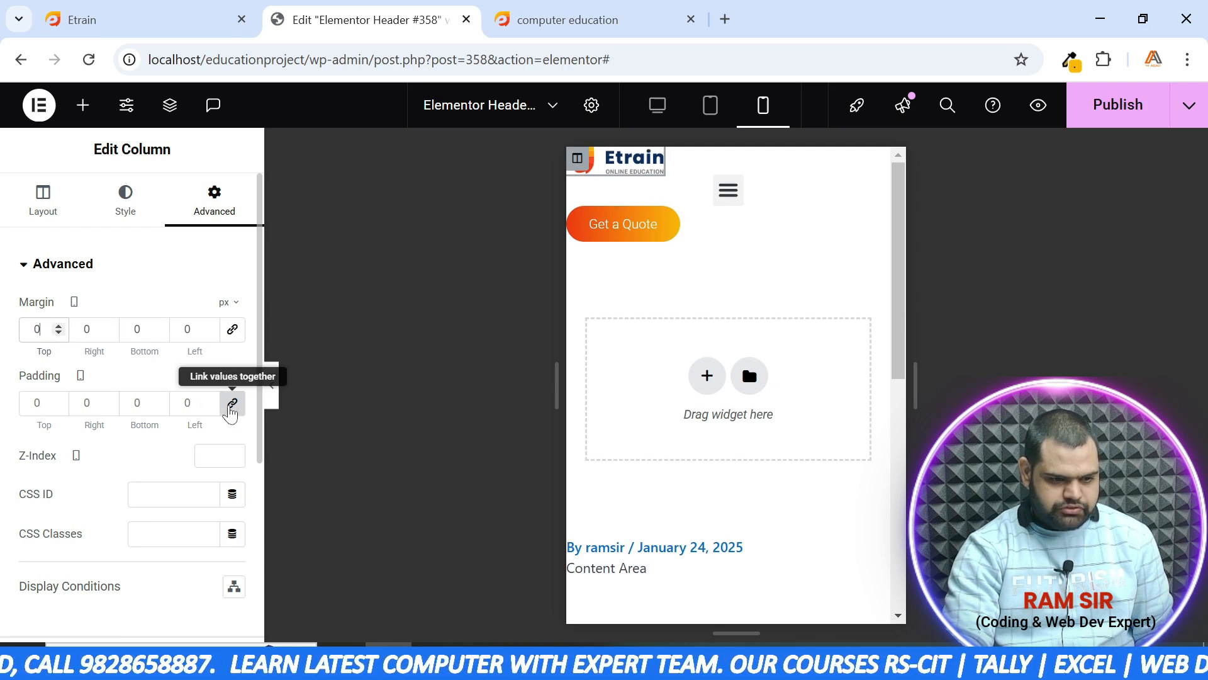
Unlink the logo column's padding values and set its top padding to 5 px
{"action": "left_click", "coordinate": [231, 406]}
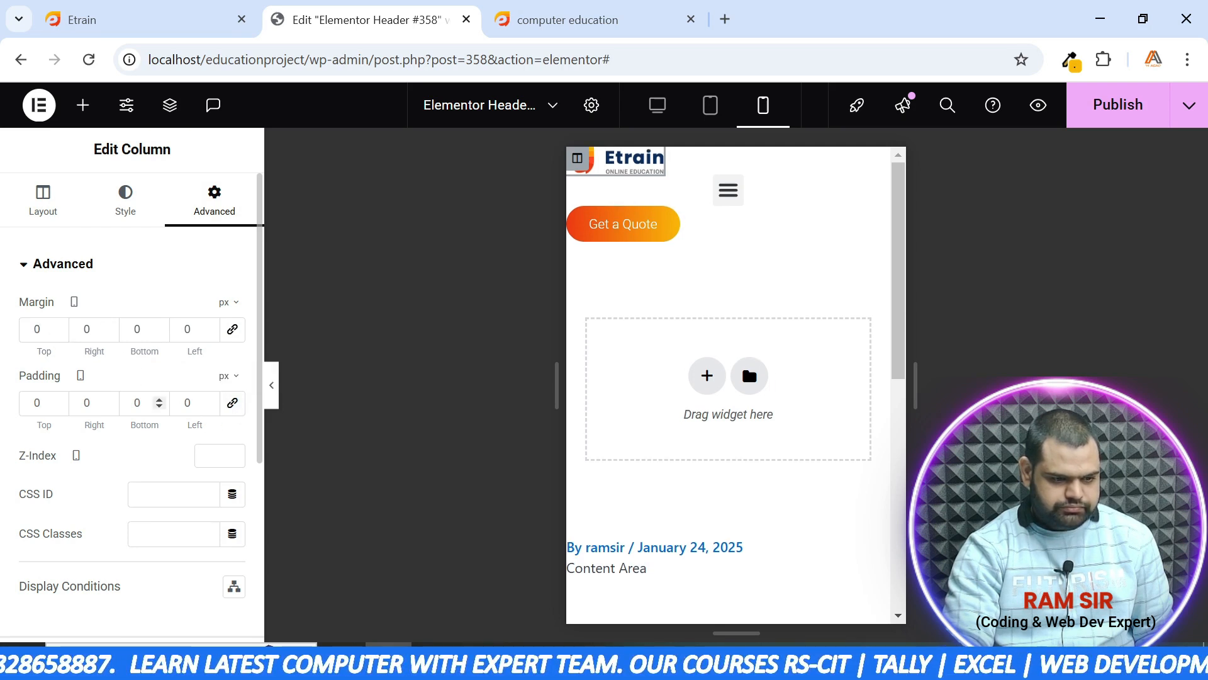
{"action": "left_click", "coordinate": [59, 400]}
{"action": "left_click", "coordinate": [58, 400]}
{"action": "left_click", "coordinate": [58, 400]}
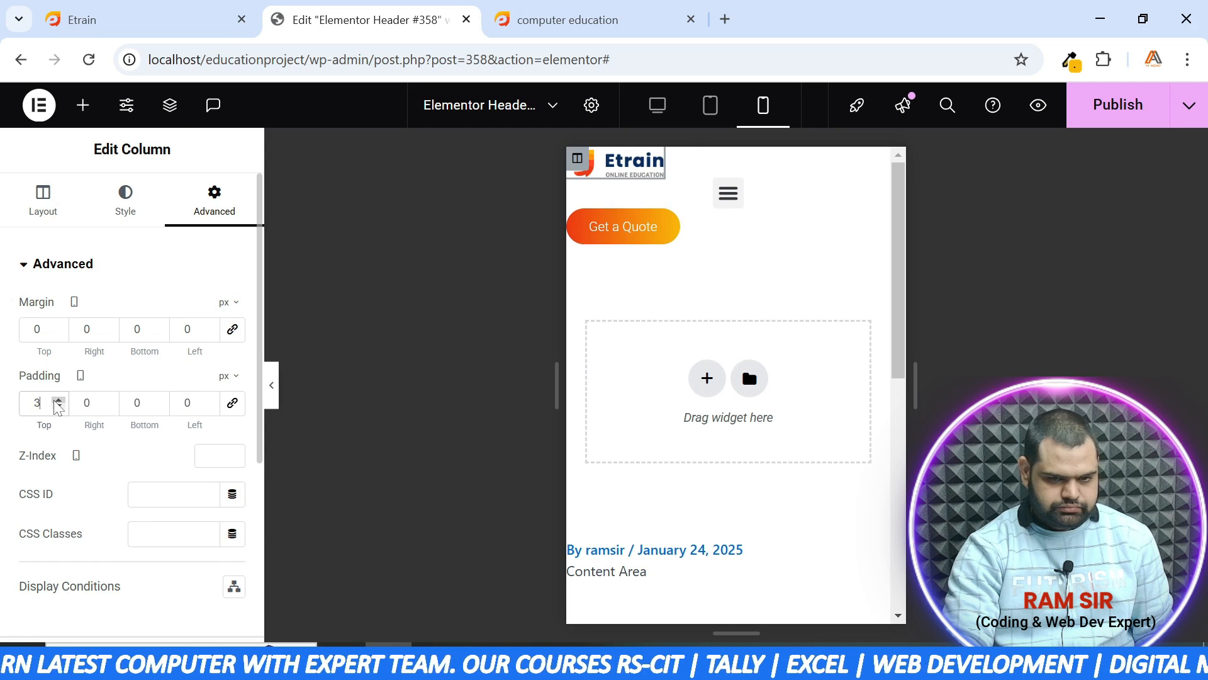
{"action": "left_click", "coordinate": [58, 400]}
{"action": "left_click", "coordinate": [59, 400]}
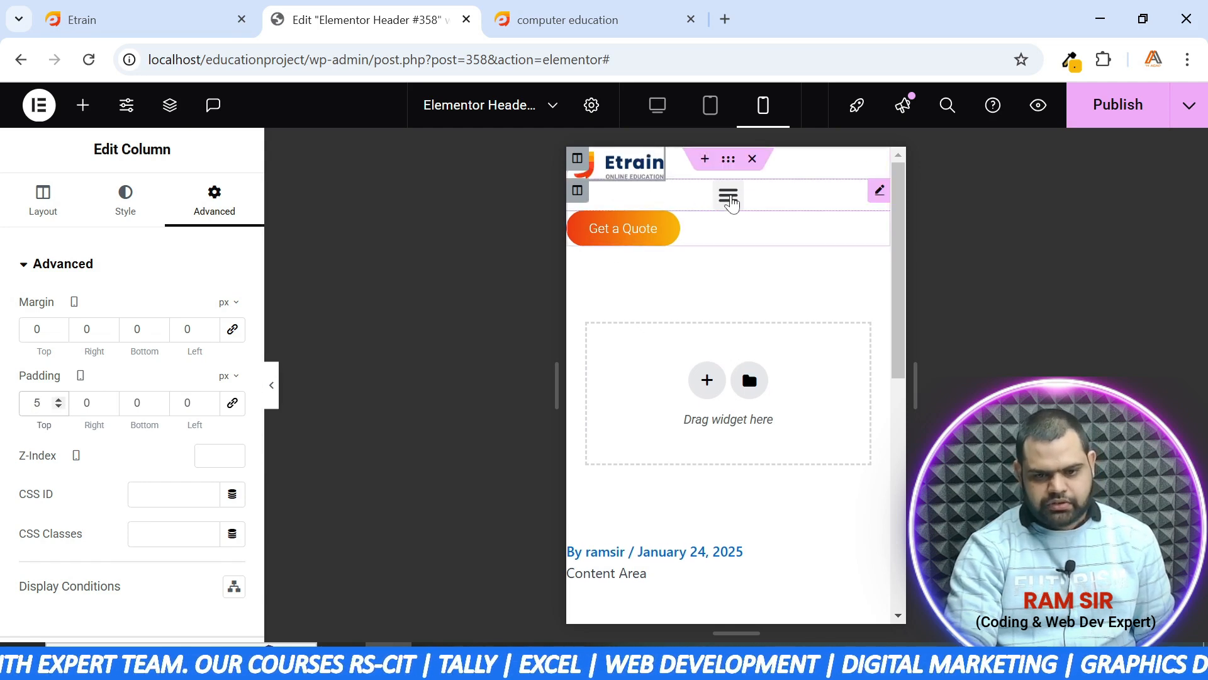
Try widths of 20% and 25% for the hamburger menu's column in the mobile layout
{"action": "left_click", "coordinate": [581, 194]}
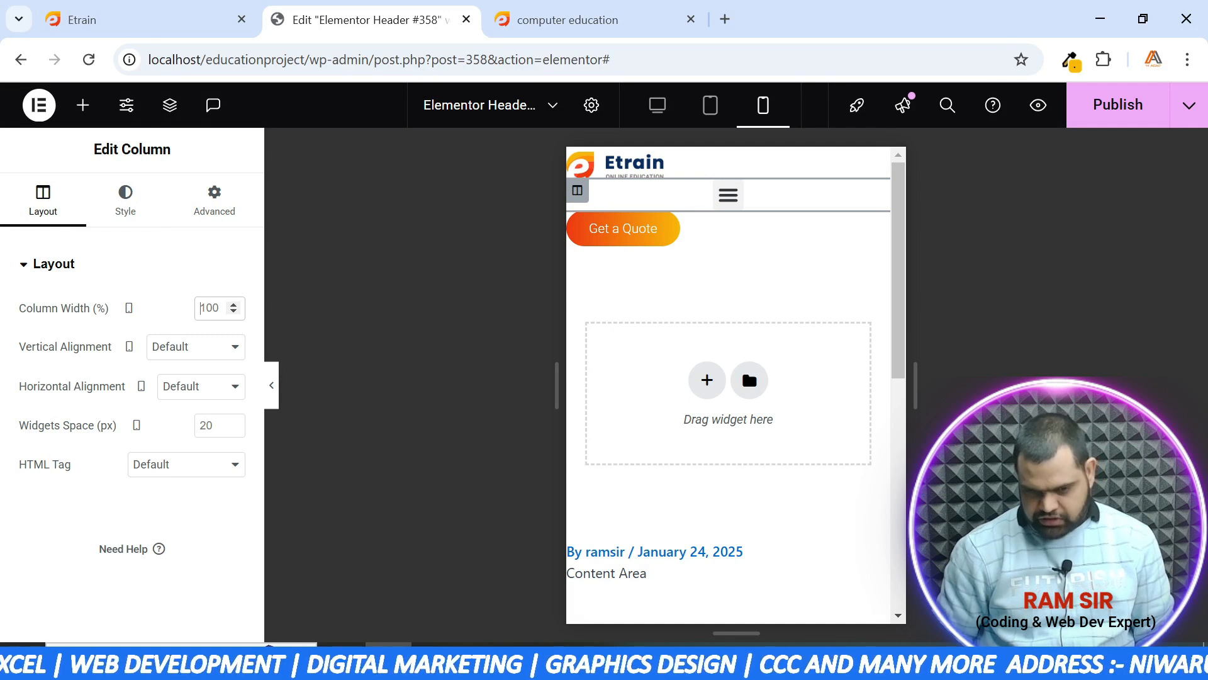
{"action": "type", "text": "20"}
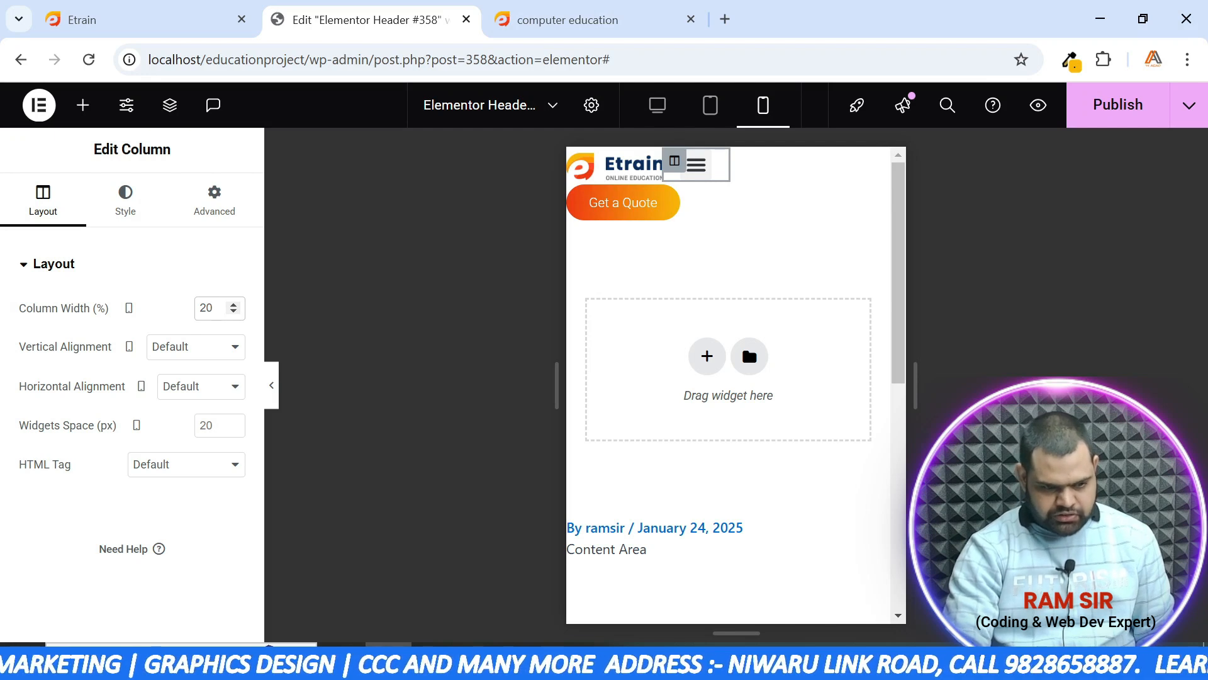
{"action": "key", "text": "BackSpace"}
{"action": "type", "text": "5"}
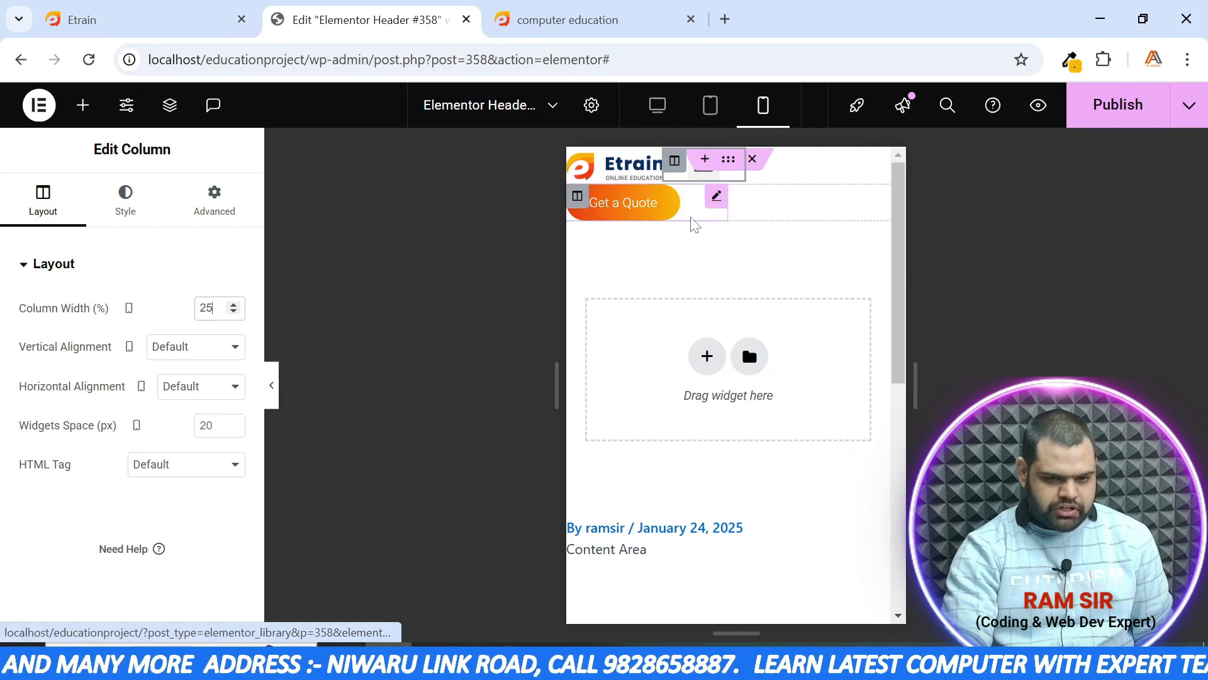
Set the width of the Get a Quote button's column to 40% so it fits in the mobile header row
{"action": "left_click", "coordinate": [583, 200]}
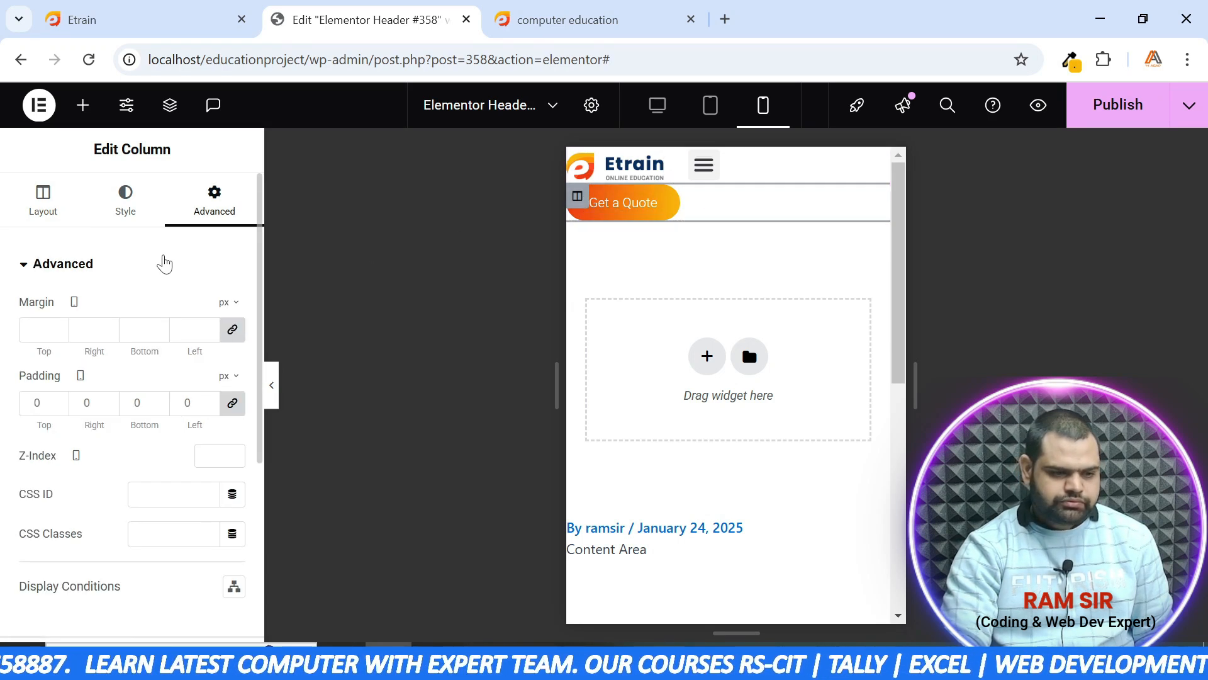
{"action": "left_click", "coordinate": [56, 216]}
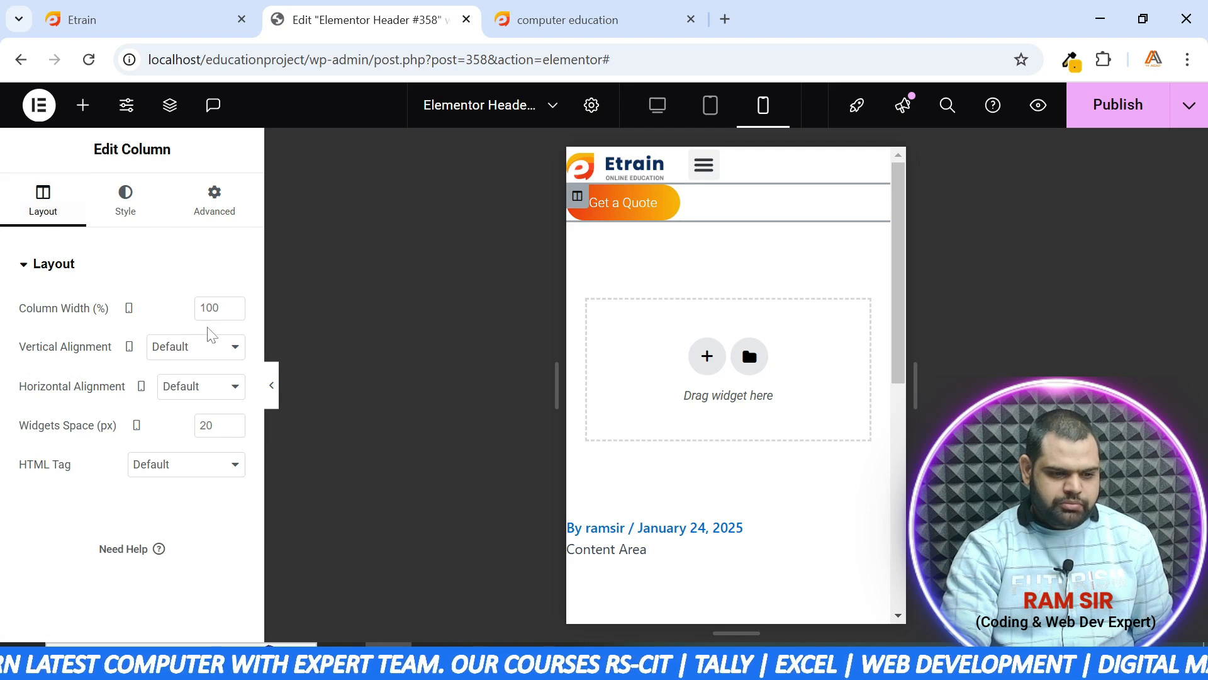
{"action": "left_click", "coordinate": [200, 308]}
{"action": "left_click_drag", "start_coordinate": [210, 308], "coordinate": [232, 315]}
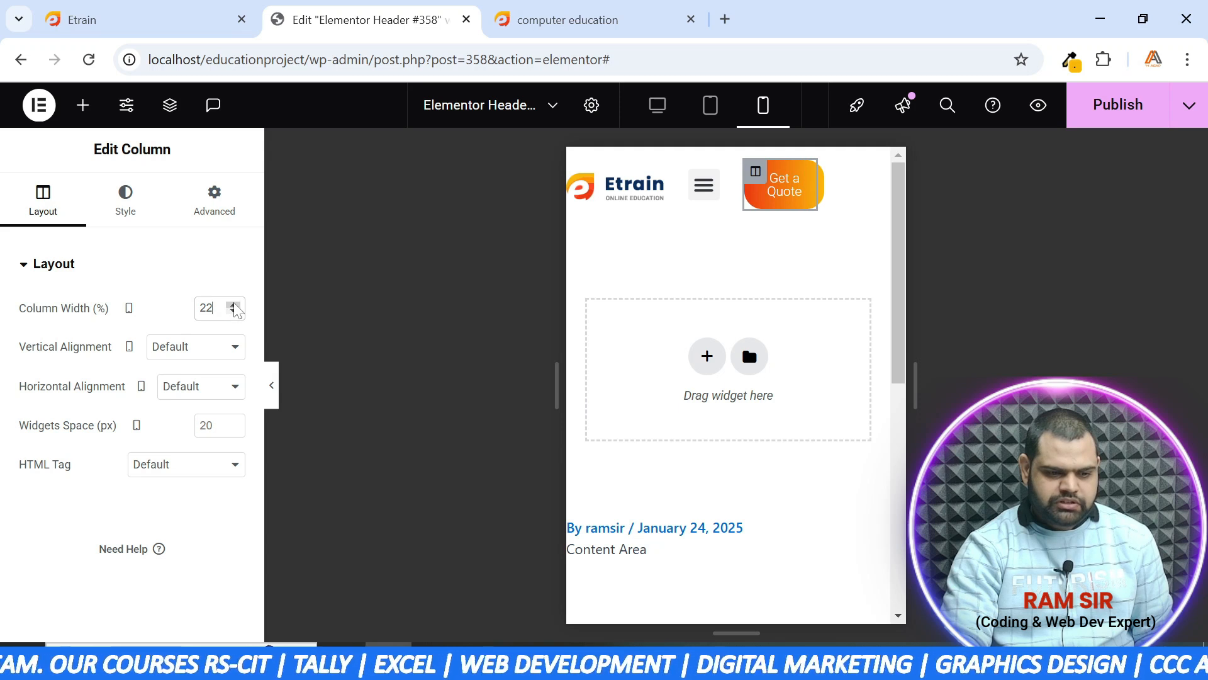
{"action": "left_click_drag", "start_coordinate": [234, 307], "coordinate": [234, 307]}
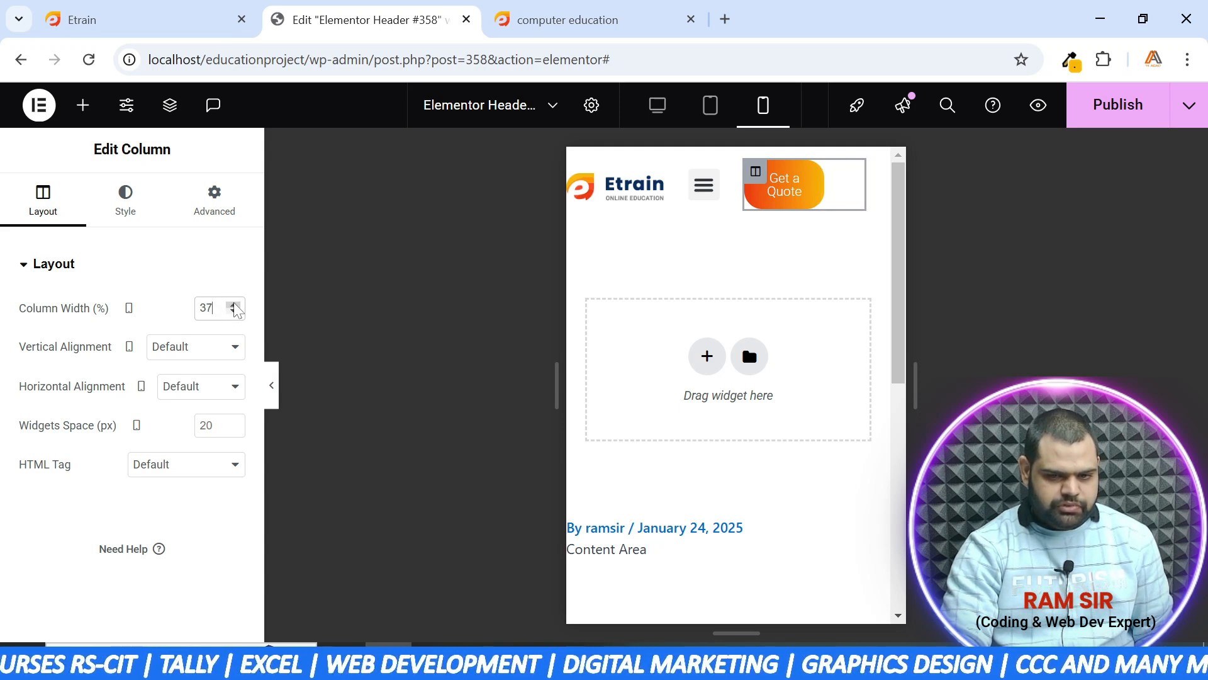
{"action": "left_click", "coordinate": [234, 306]}
{"action": "left_click", "coordinate": [234, 307]}
{"action": "left_click", "coordinate": [234, 306]}
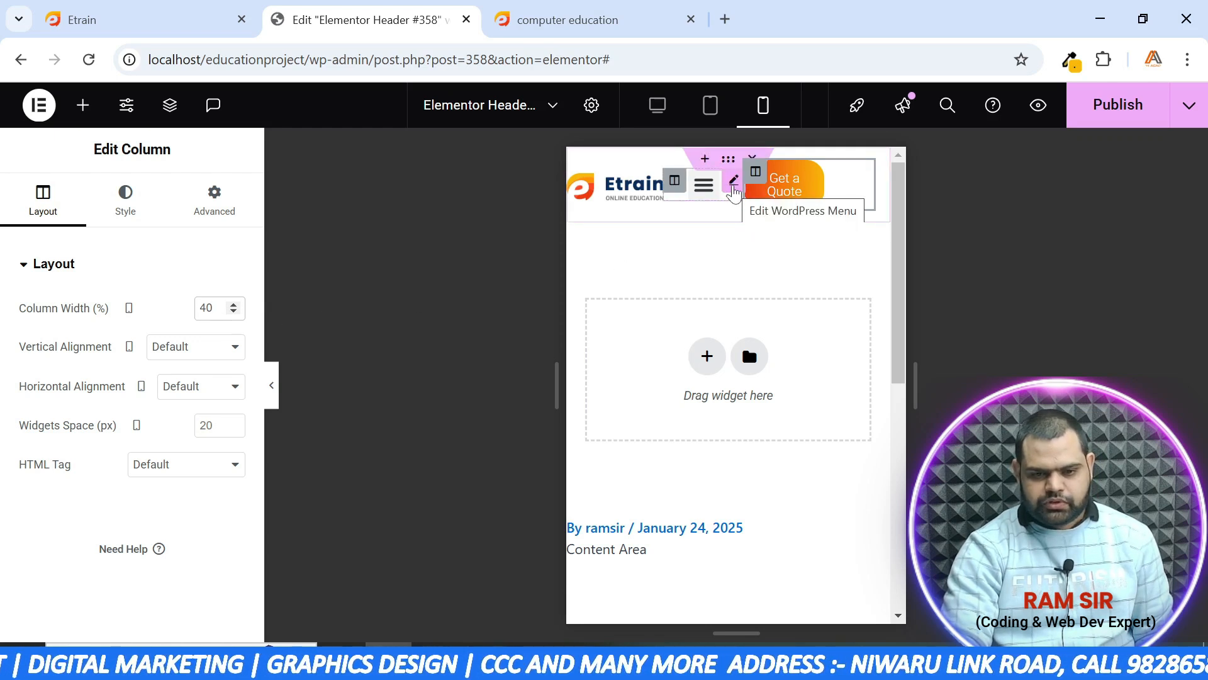
Set the hamburger menu column's mobile width to 30%
{"action": "left_click", "coordinate": [734, 181]}
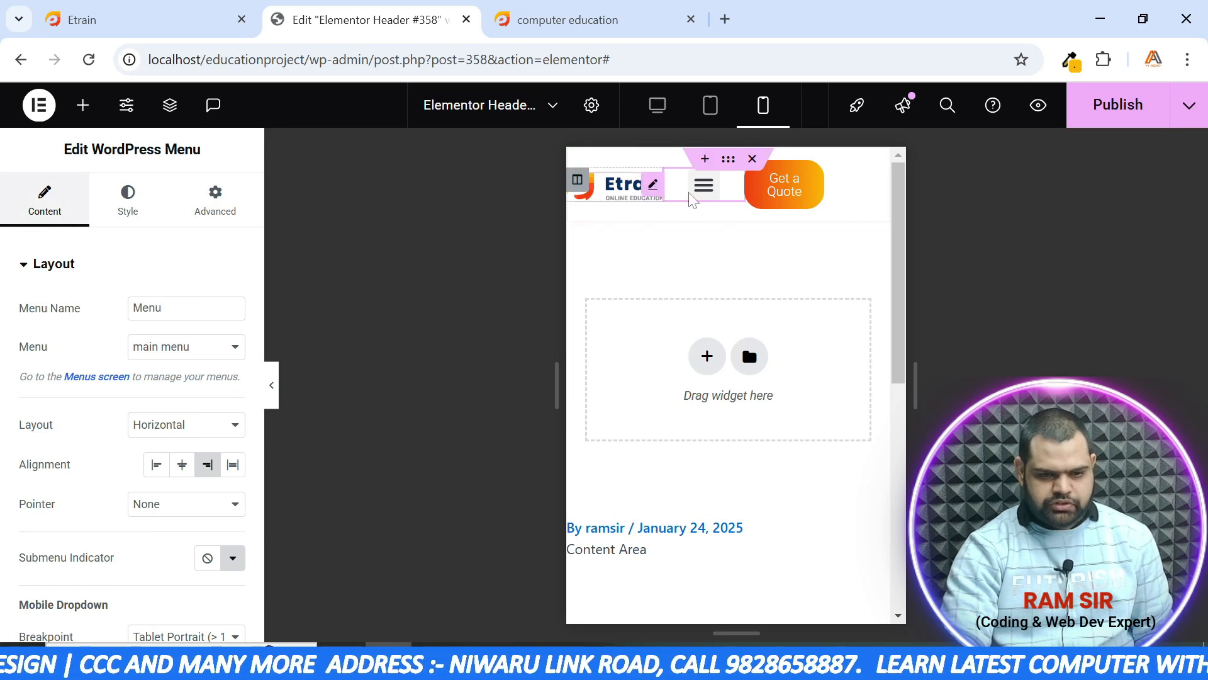
{"action": "left_click", "coordinate": [675, 181]}
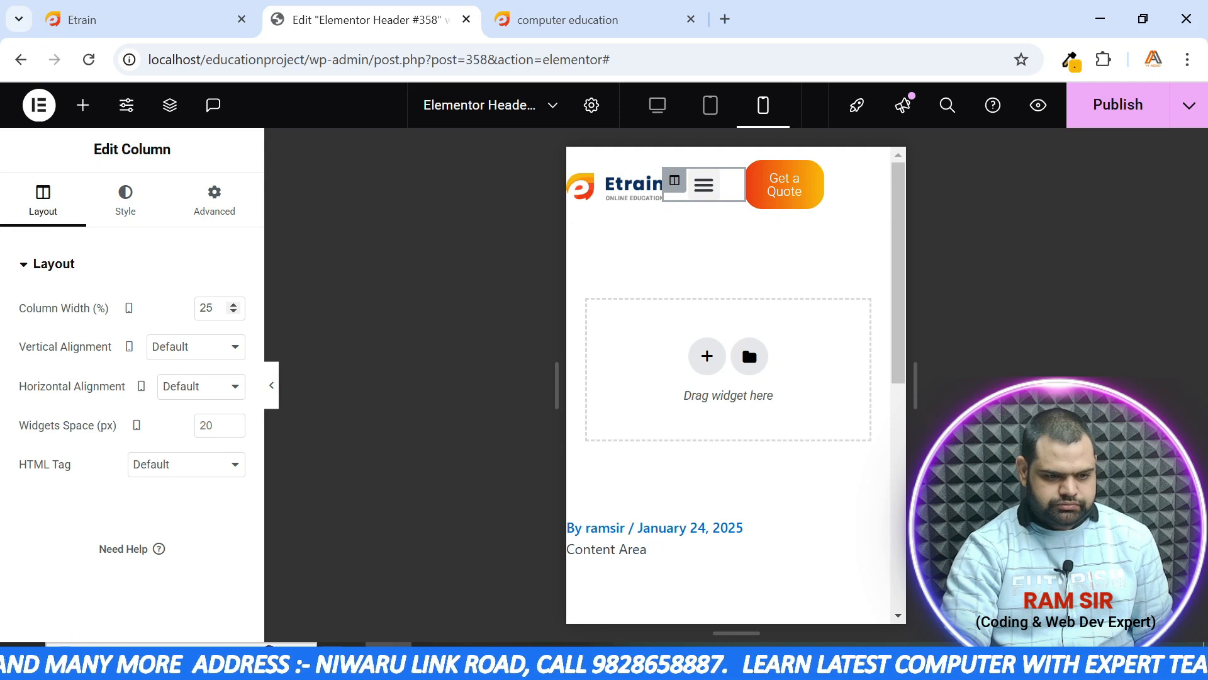
{"action": "type", "text": "30"}
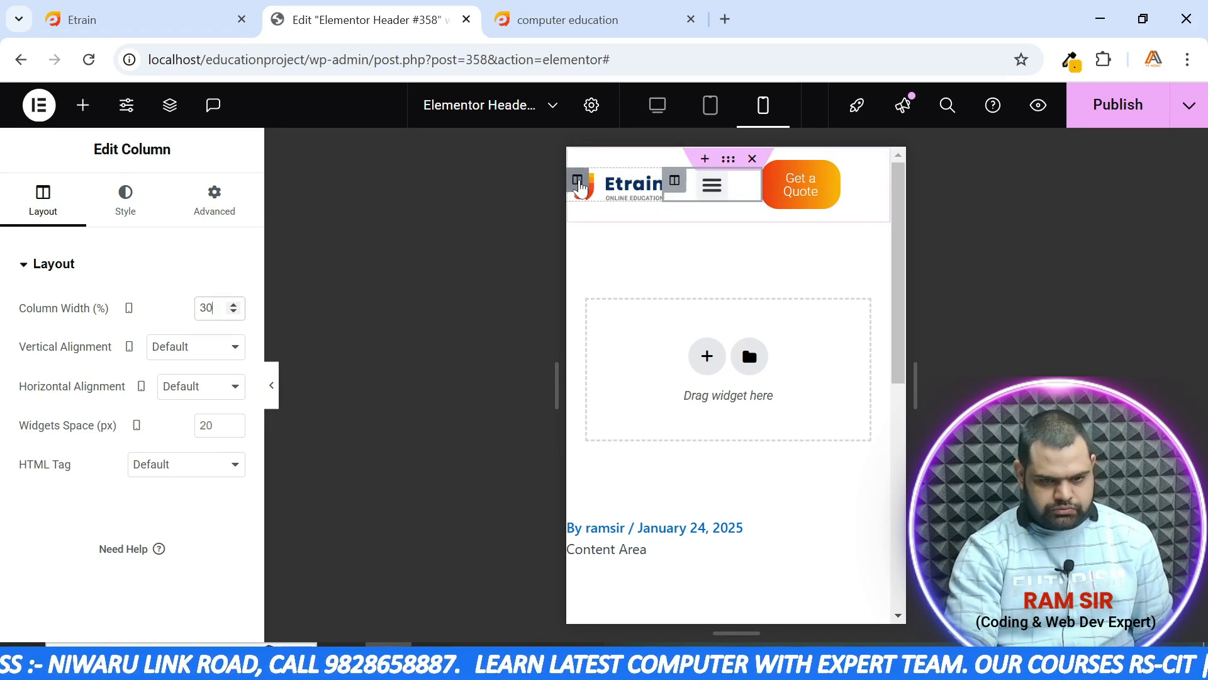
Review the logo column's layout and the Get a Quote button's settings, and publish the header
{"action": "left_click", "coordinate": [578, 181]}
{"action": "left_click", "coordinate": [42, 205]}
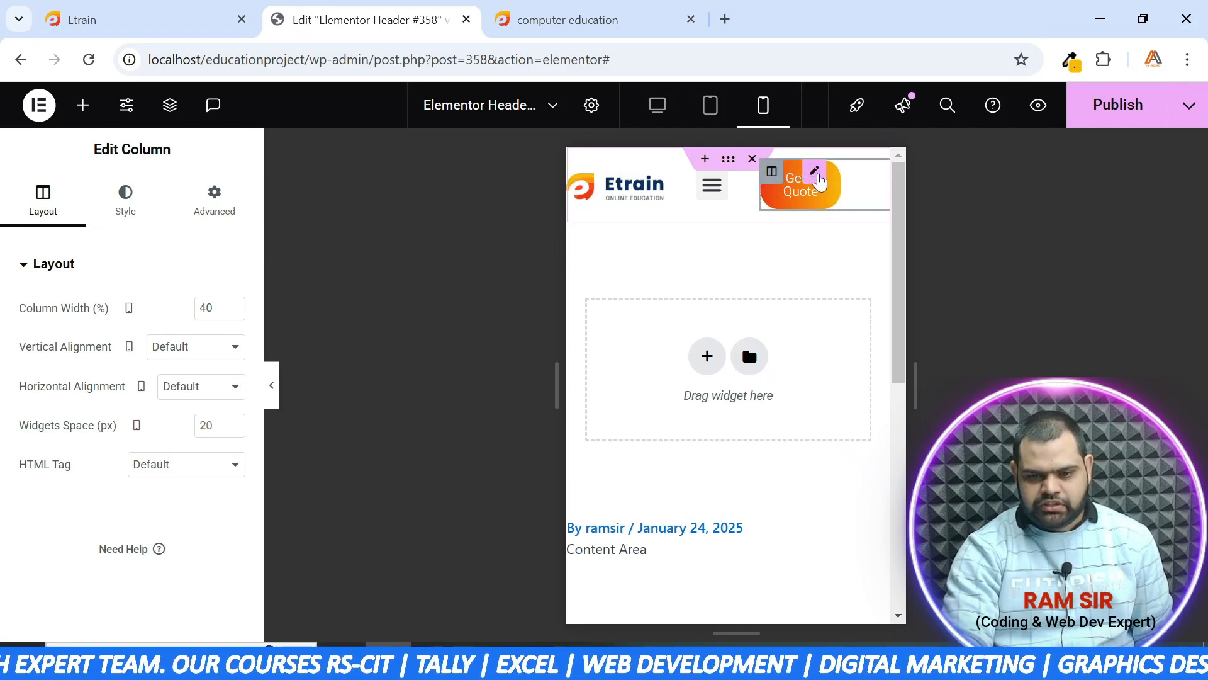
{"action": "left_click", "coordinate": [801, 184]}
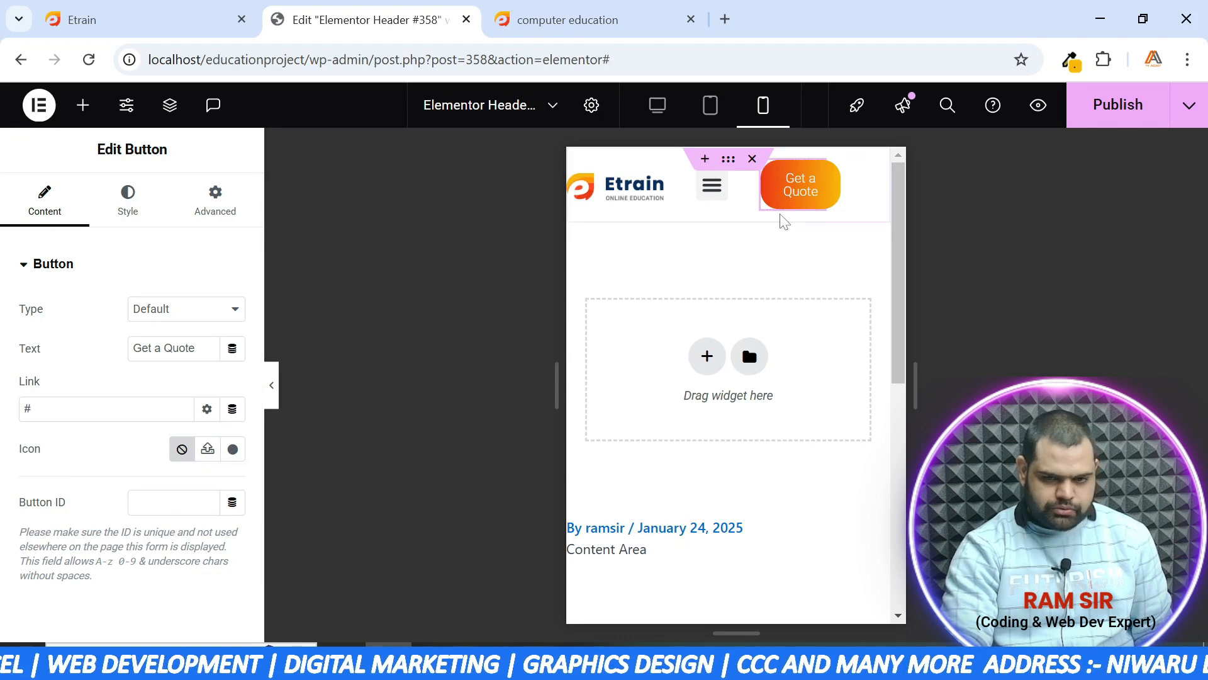
{"action": "left_click", "coordinate": [1114, 105]}
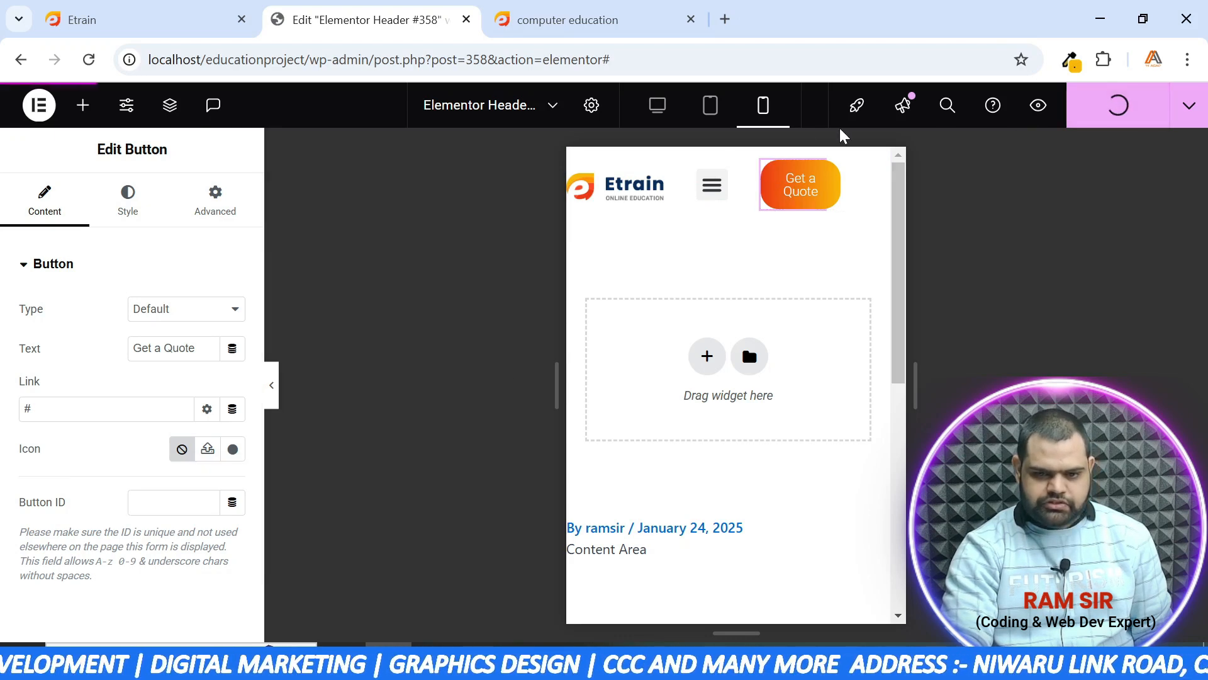
Reload the live home page and check the published header in the browser's iPhone SE device view
{"action": "left_click", "coordinate": [573, 13]}
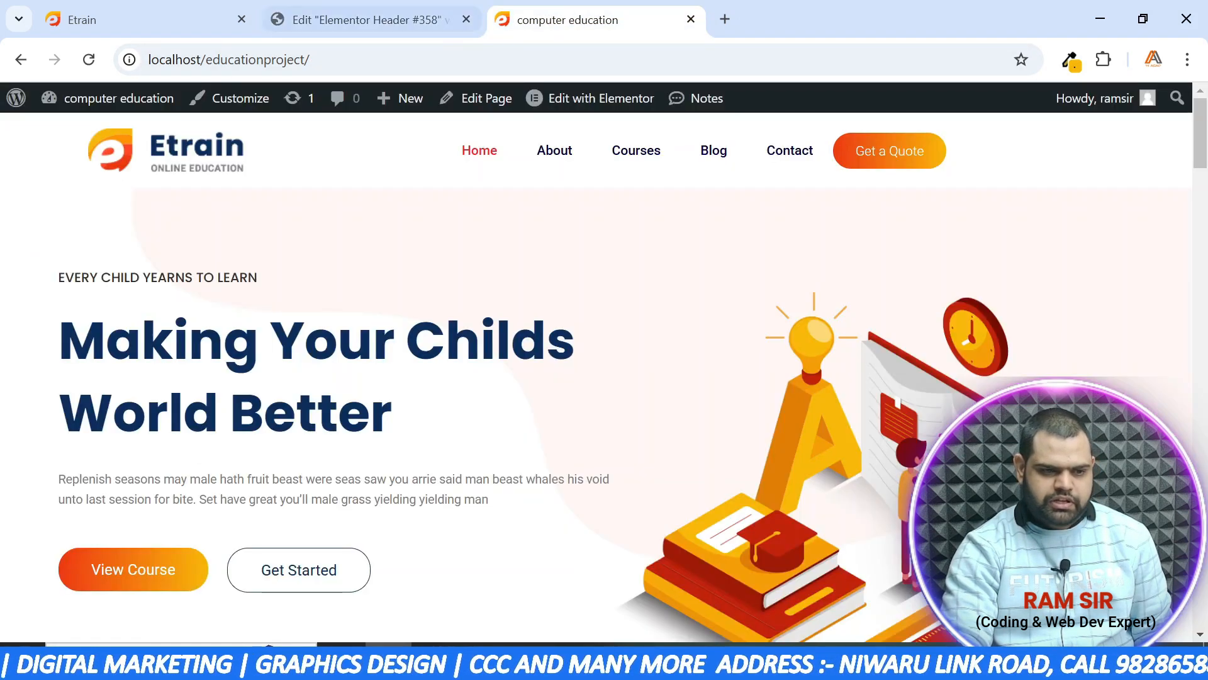
{"action": "left_click", "coordinate": [98, 63]}
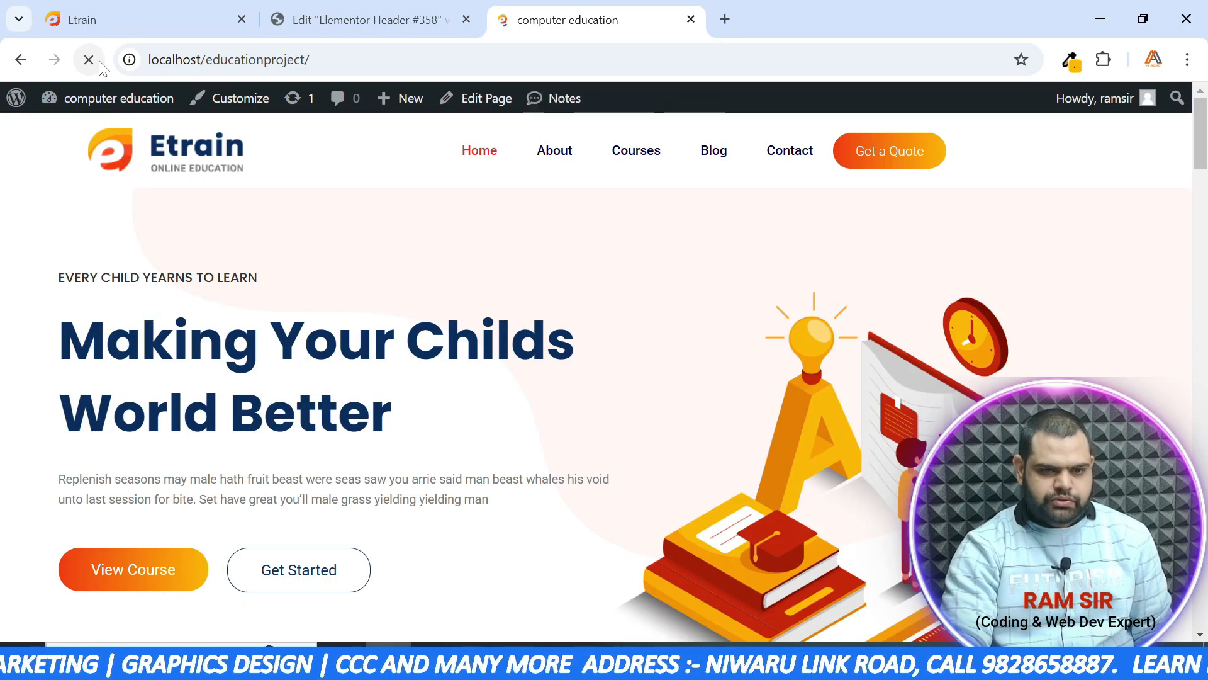
{"action": "right_click", "coordinate": [431, 235]}
{"action": "scroll", "coordinate": [529, 595], "scroll_direction": "down", "scroll_amount": 1}
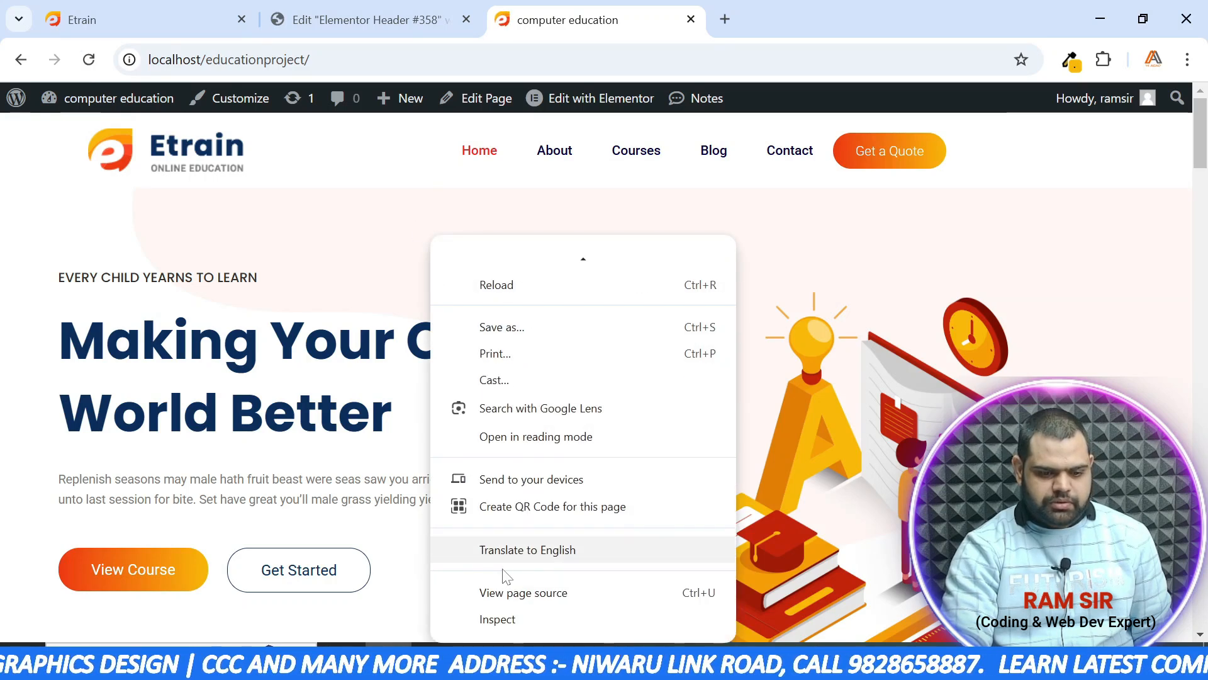
{"action": "left_click", "coordinate": [501, 617]}
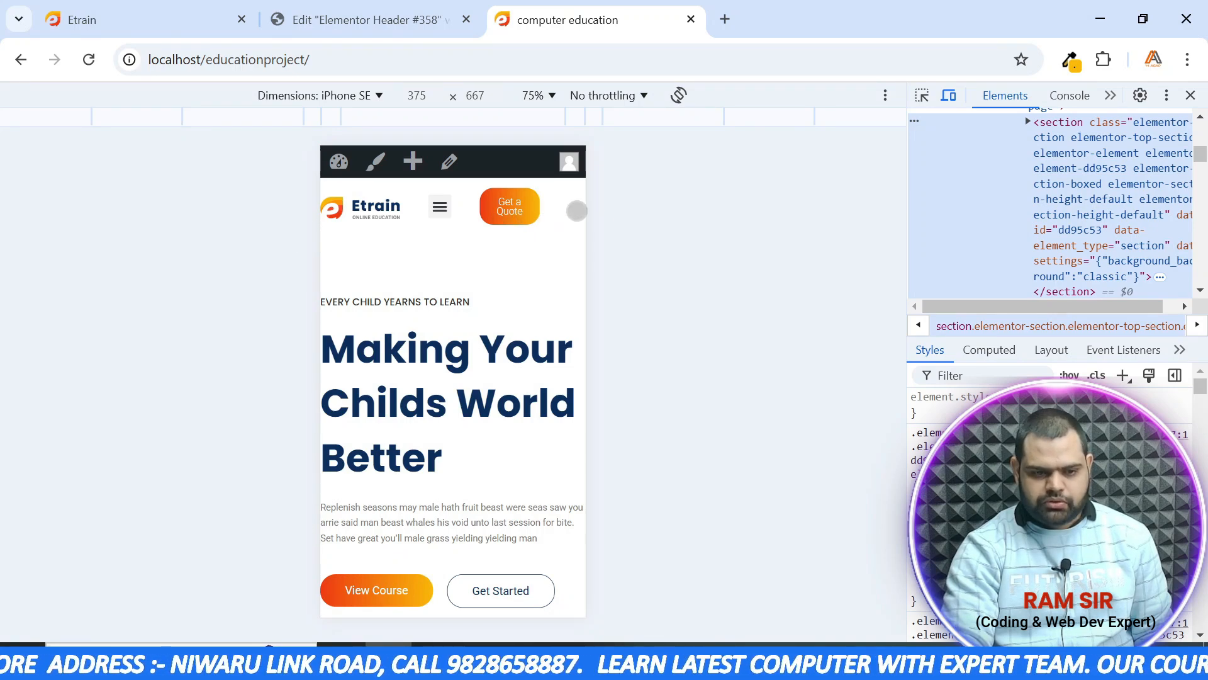
{"action": "left_click", "coordinate": [1189, 96]}
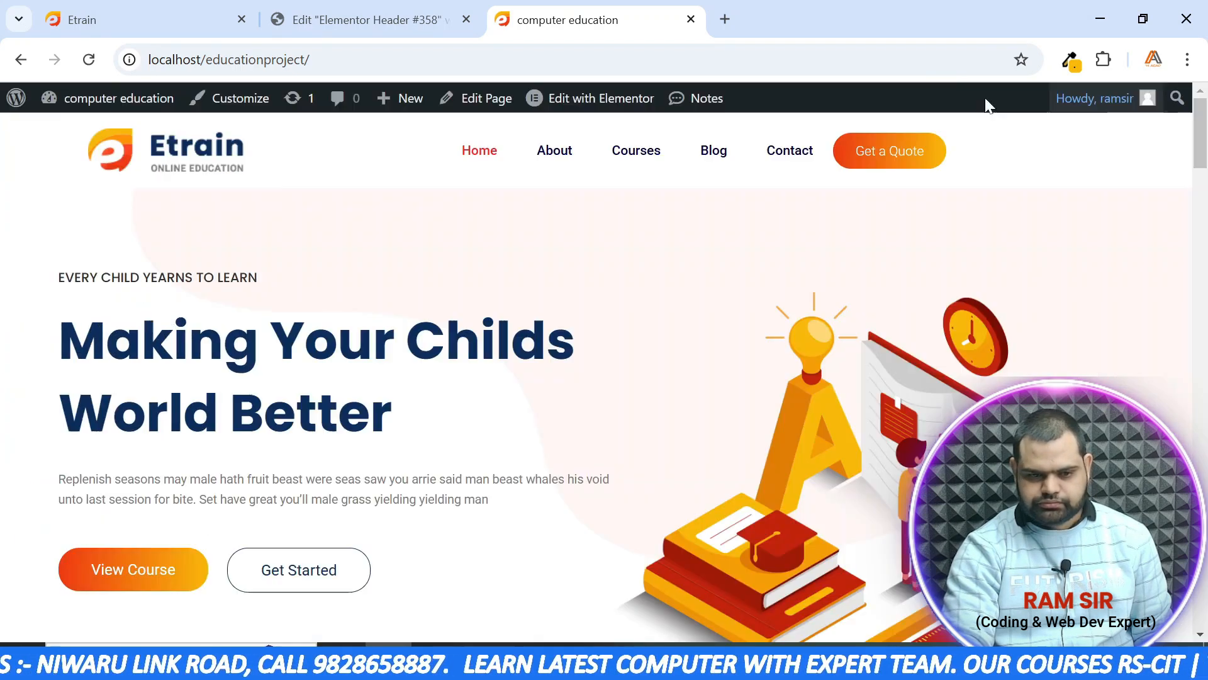
View the original Etrain template page for comparison and return to the header editor
{"action": "left_click", "coordinate": [172, 13]}
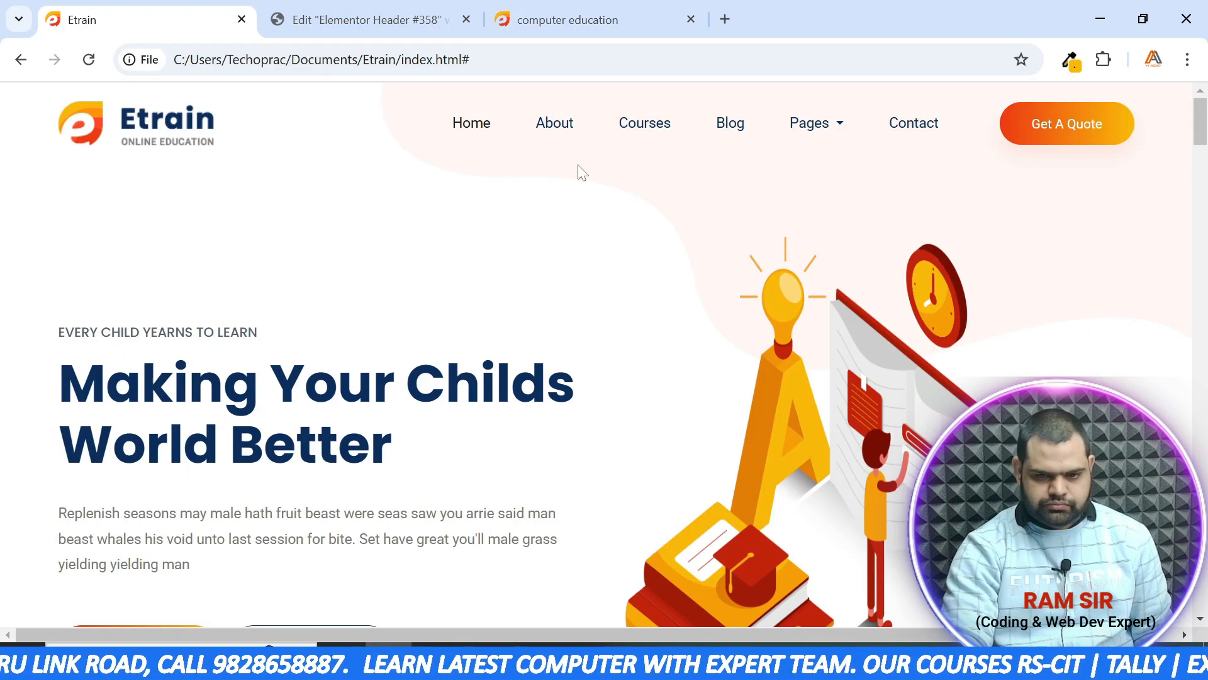
{"action": "left_click", "coordinate": [421, 23]}
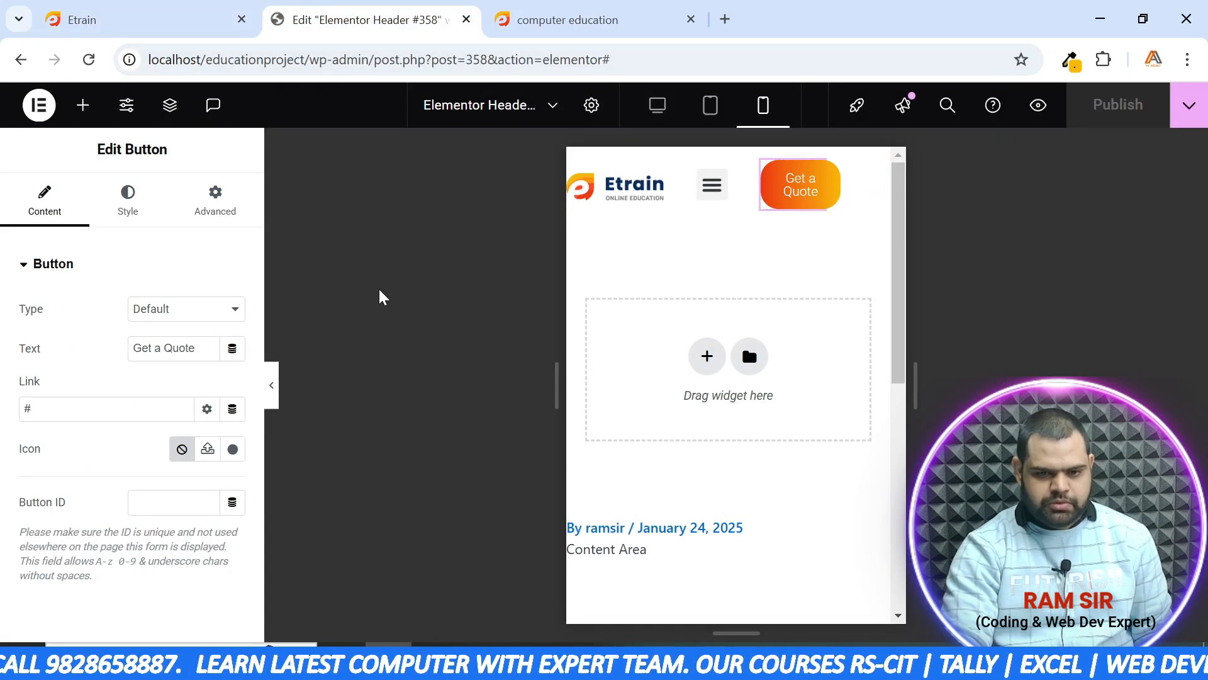
Set the Get a Quote button's mobile typography size to 10 px
{"action": "left_click", "coordinate": [127, 212]}
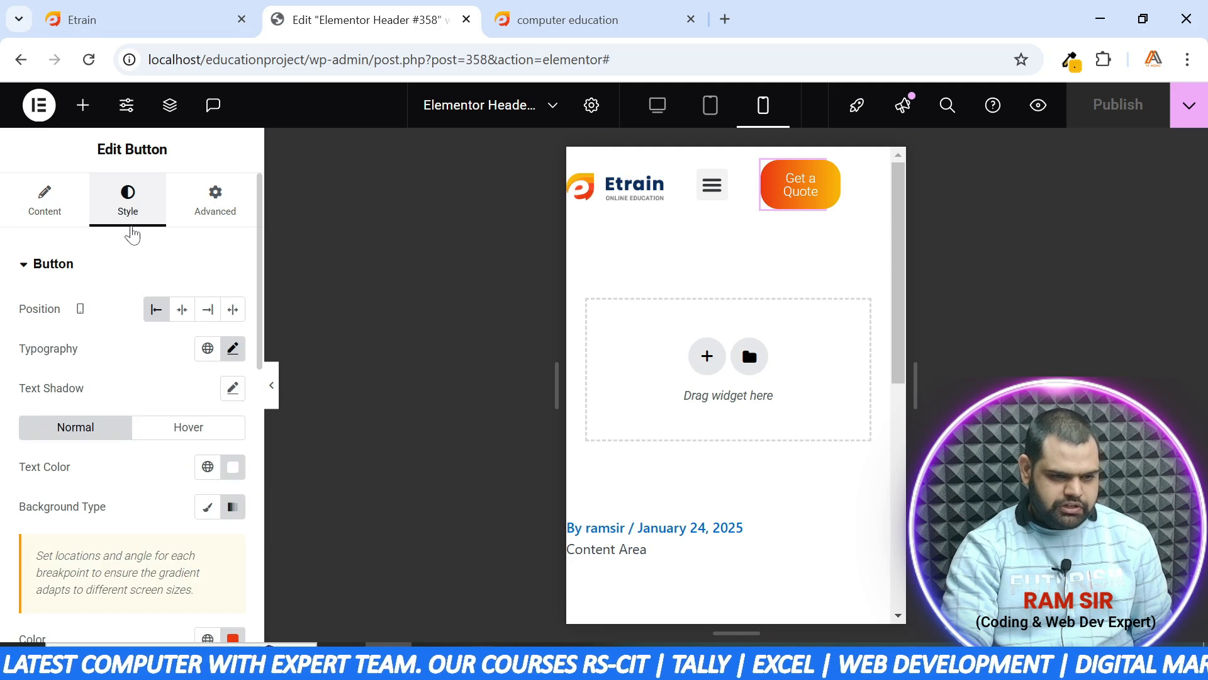
{"action": "scroll", "coordinate": [171, 372], "scroll_direction": "down", "scroll_amount": 2}
{"action": "scroll", "coordinate": [160, 303], "scroll_direction": "up", "scroll_amount": 2}
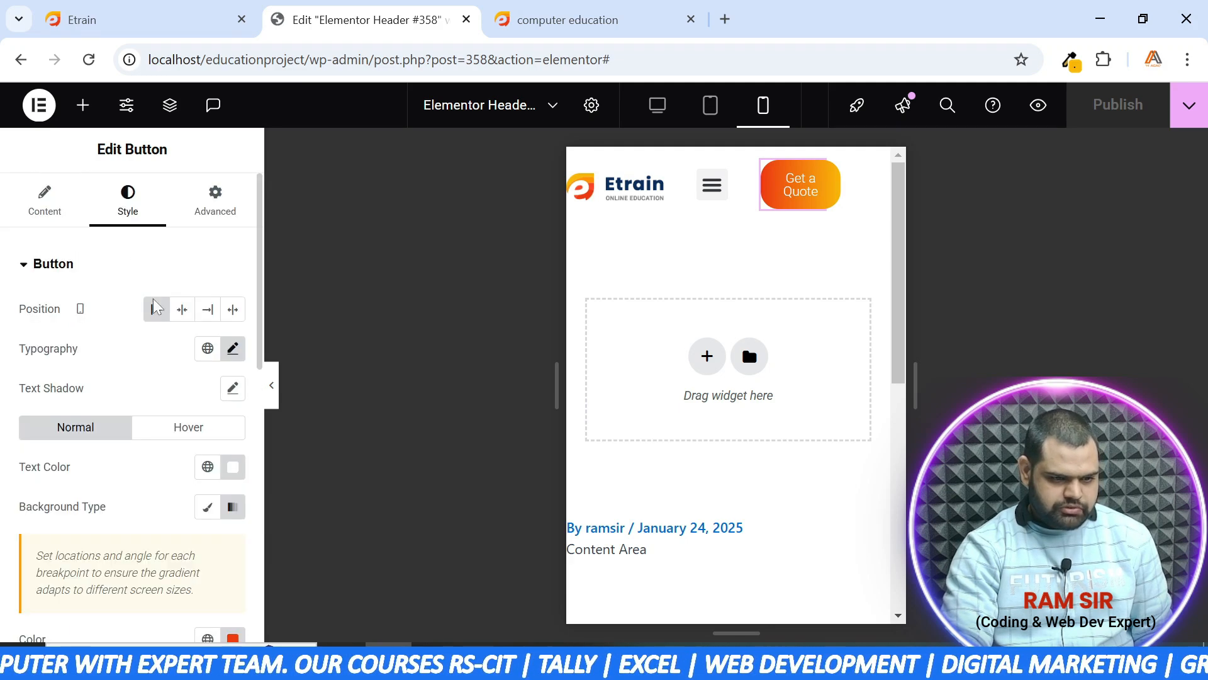
{"action": "left_click", "coordinate": [232, 349]}
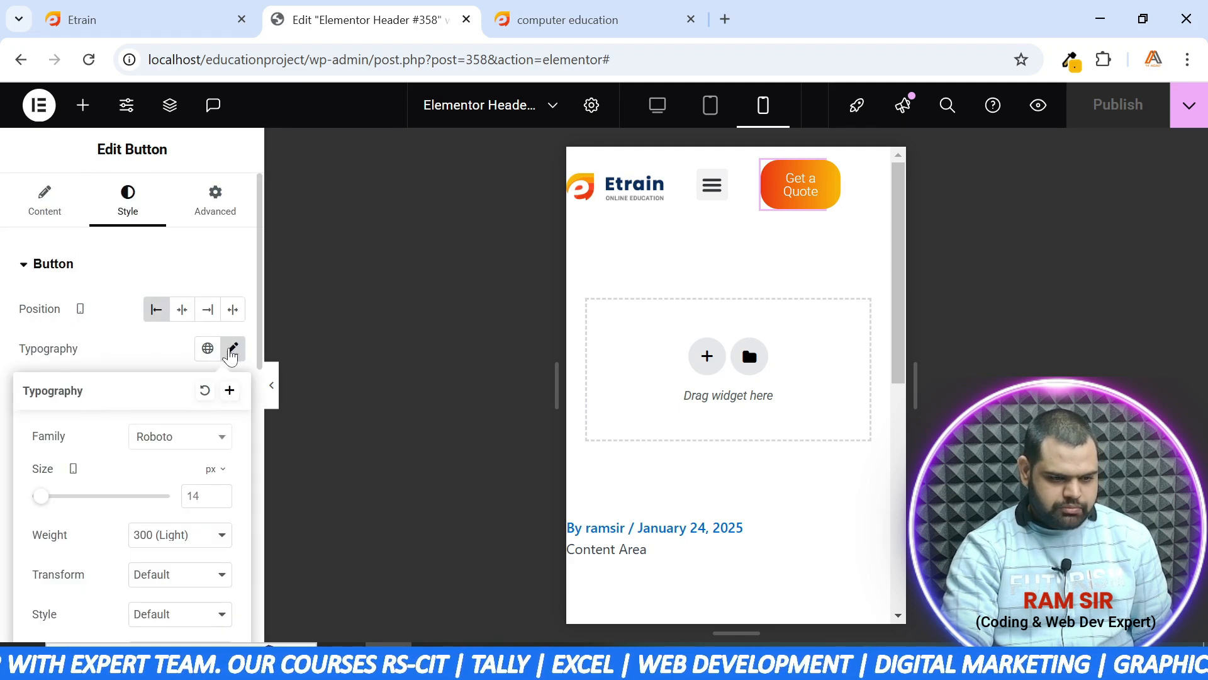
{"action": "left_click", "coordinate": [224, 502]}
{"action": "left_click", "coordinate": [221, 496]}
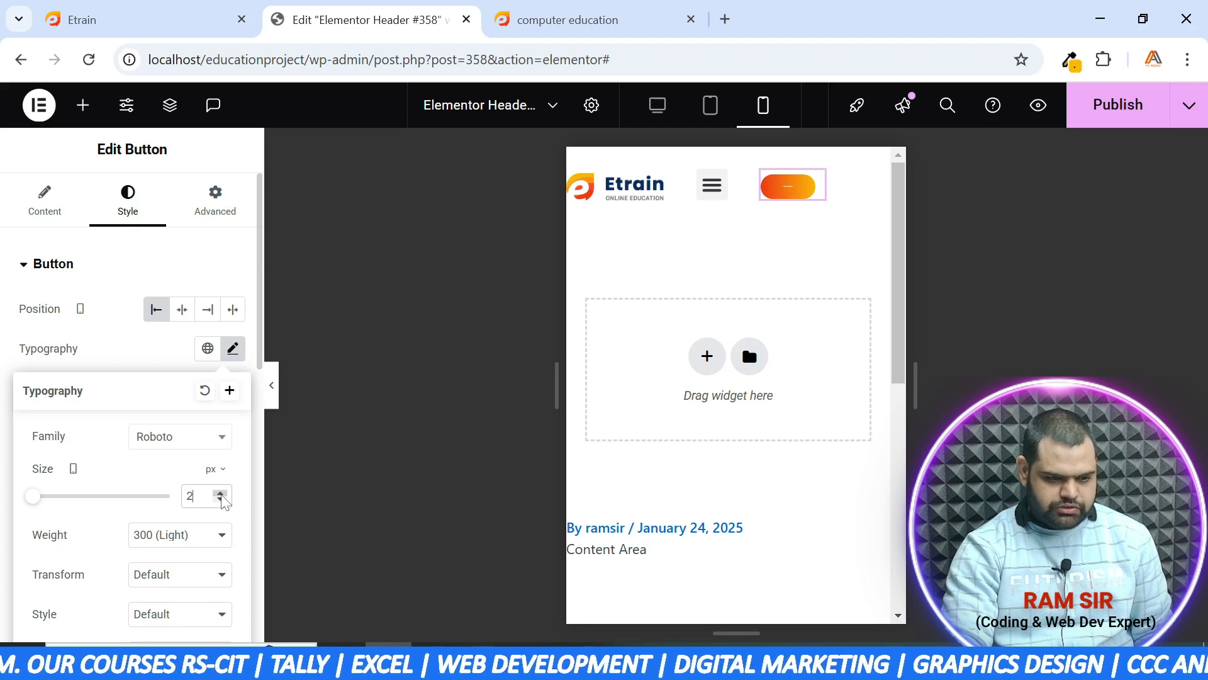
{"action": "left_click", "coordinate": [222, 496]}
{"action": "left_click", "coordinate": [222, 495]}
{"action": "left_click", "coordinate": [221, 496]}
{"action": "left_click", "coordinate": [221, 495]}
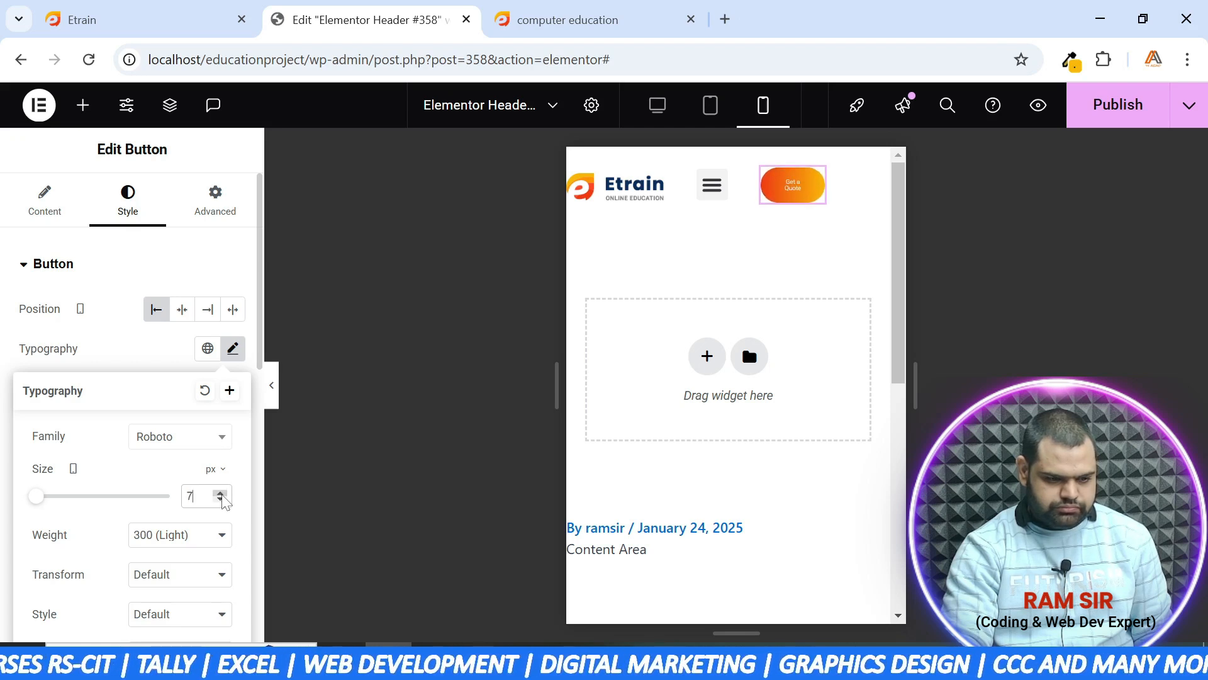
{"action": "left_click", "coordinate": [221, 495]}
{"action": "left_click", "coordinate": [221, 494]}
{"action": "left_click", "coordinate": [221, 495]}
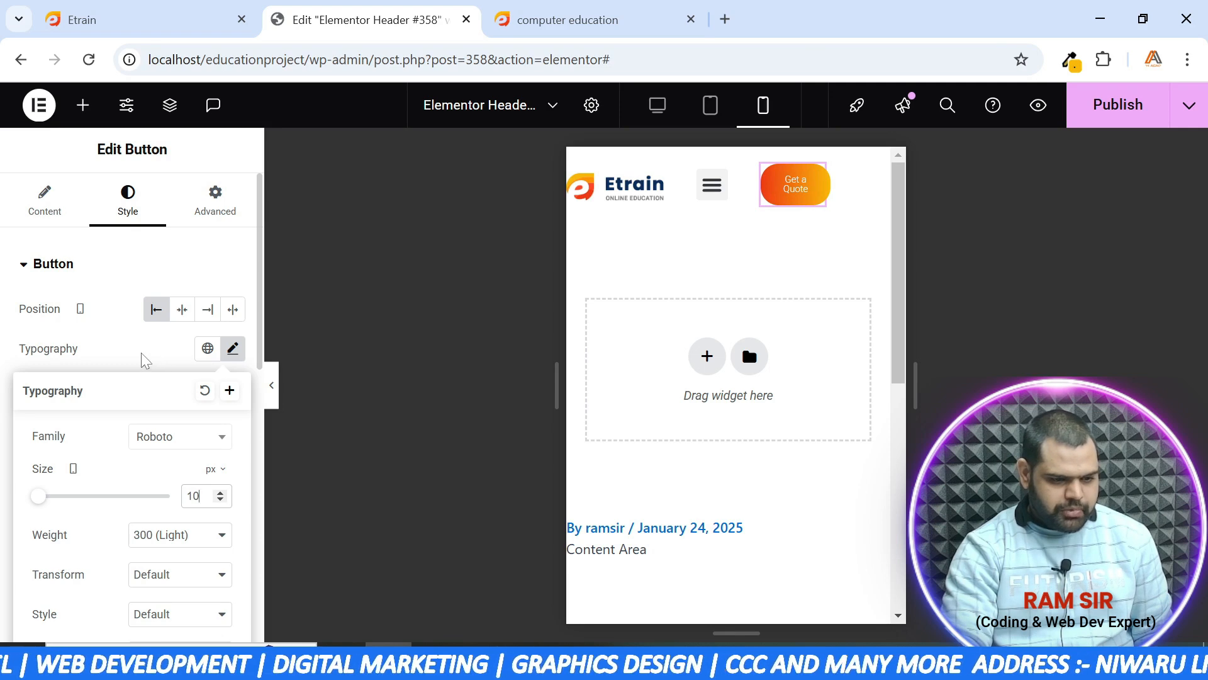
{"action": "scroll", "coordinate": [141, 352], "scroll_direction": "down", "scroll_amount": 1}
{"action": "left_click", "coordinate": [126, 263]}
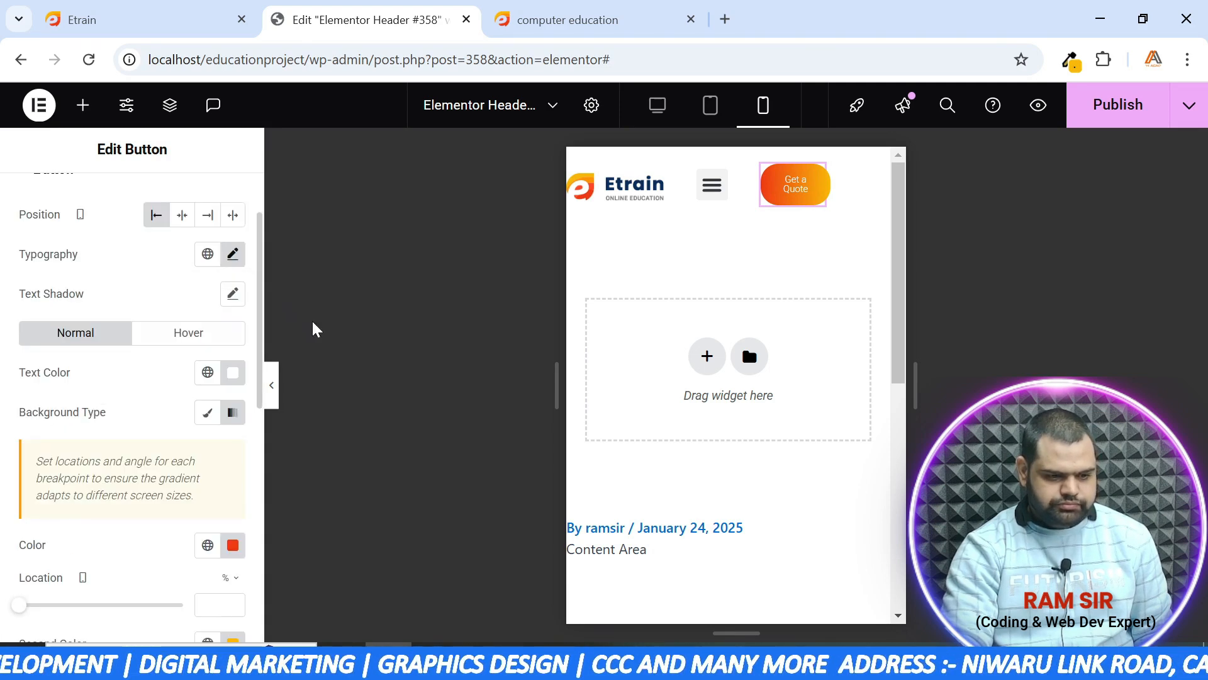
Unlink the Get a Quote button's mobile padding values and set the top and bottom padding to 9 px
{"action": "scroll", "coordinate": [157, 413], "scroll_direction": "down", "scroll_amount": 5}
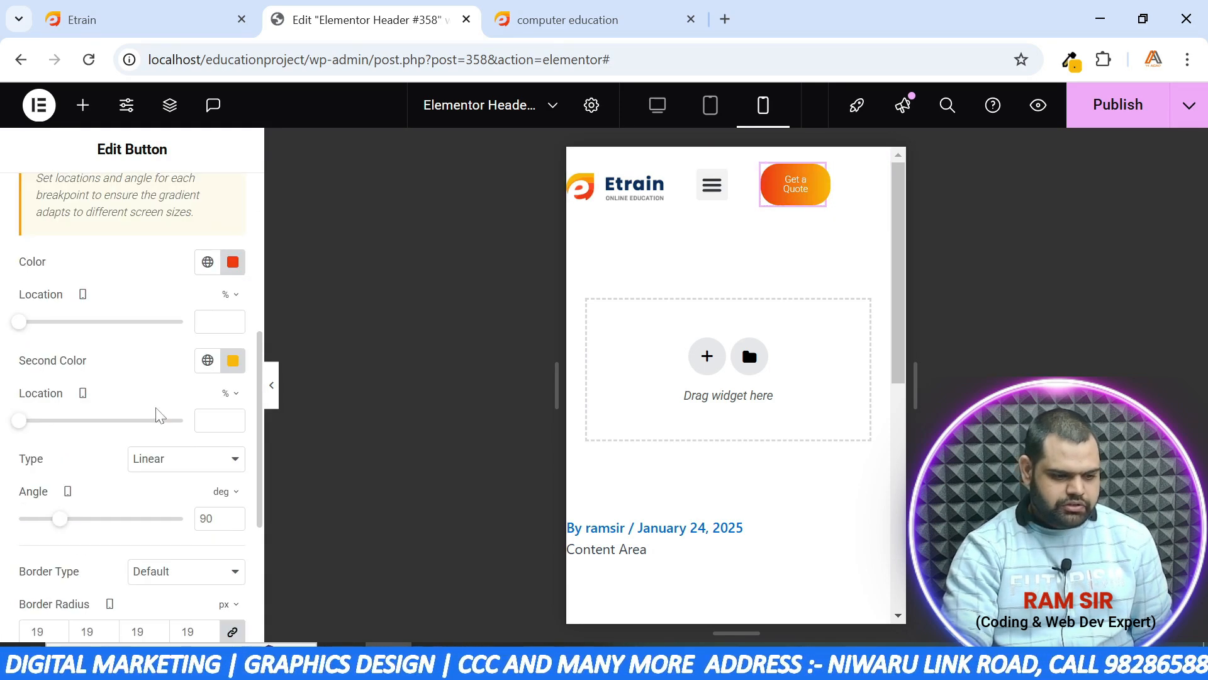
{"action": "scroll", "coordinate": [160, 413], "scroll_direction": "down", "scroll_amount": 1}
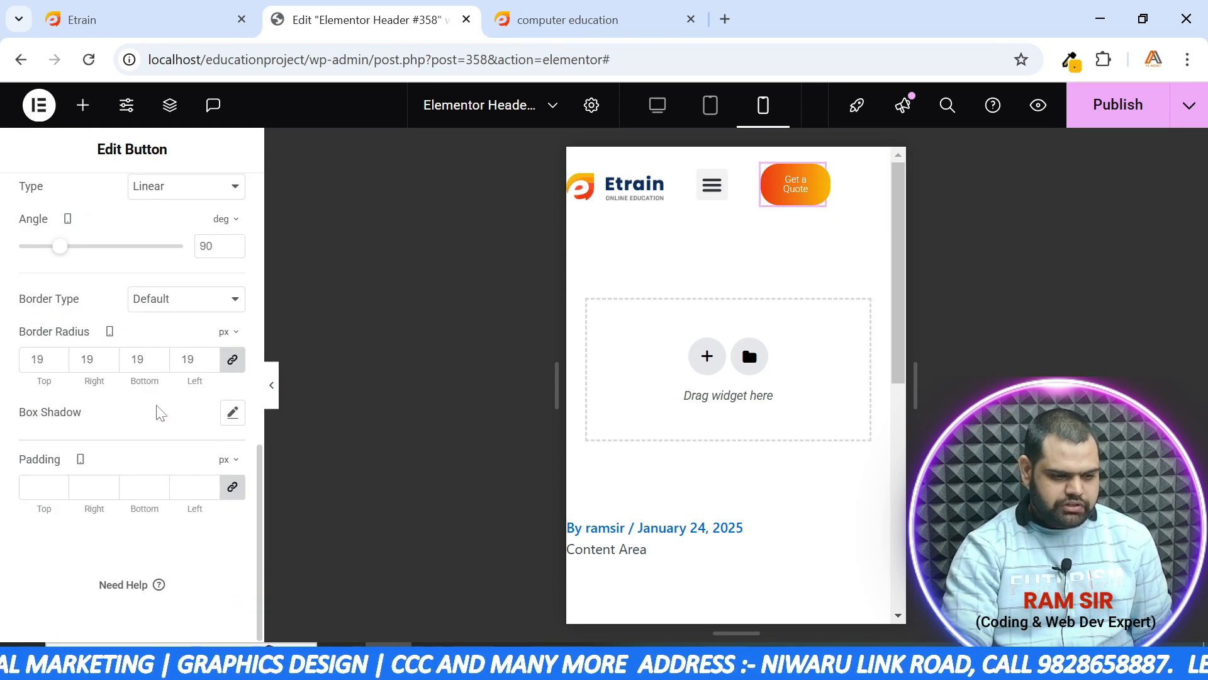
{"action": "left_click", "coordinate": [233, 487]}
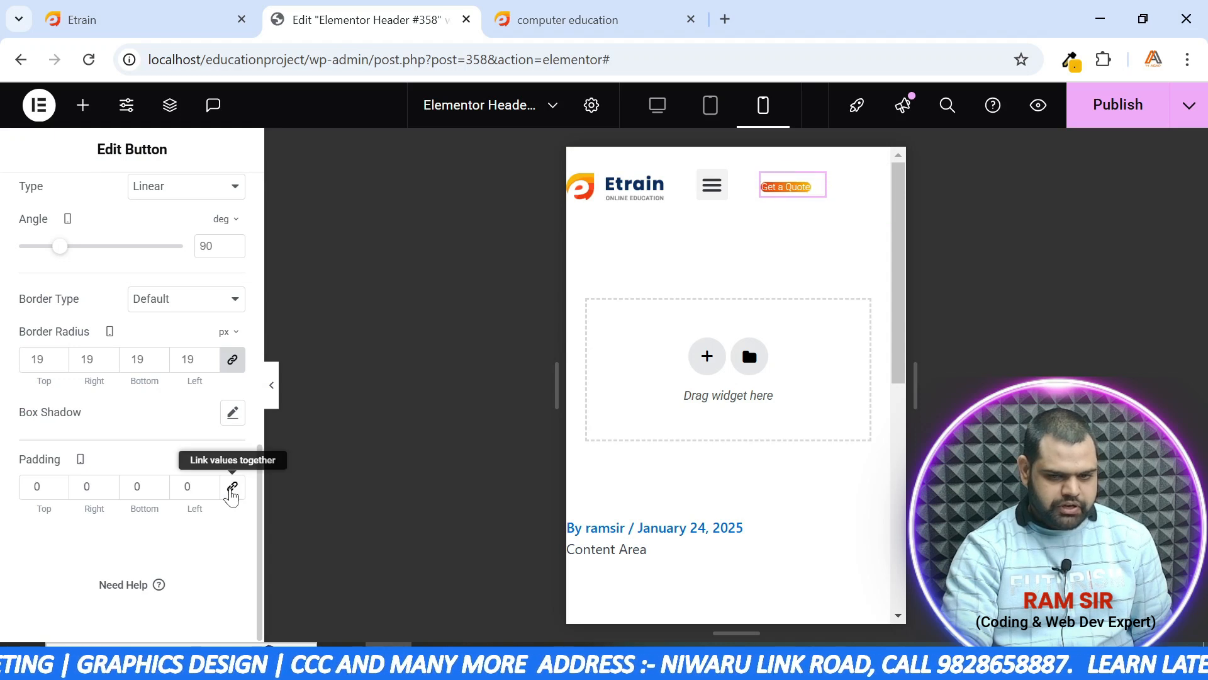
{"action": "left_click", "coordinate": [58, 483]}
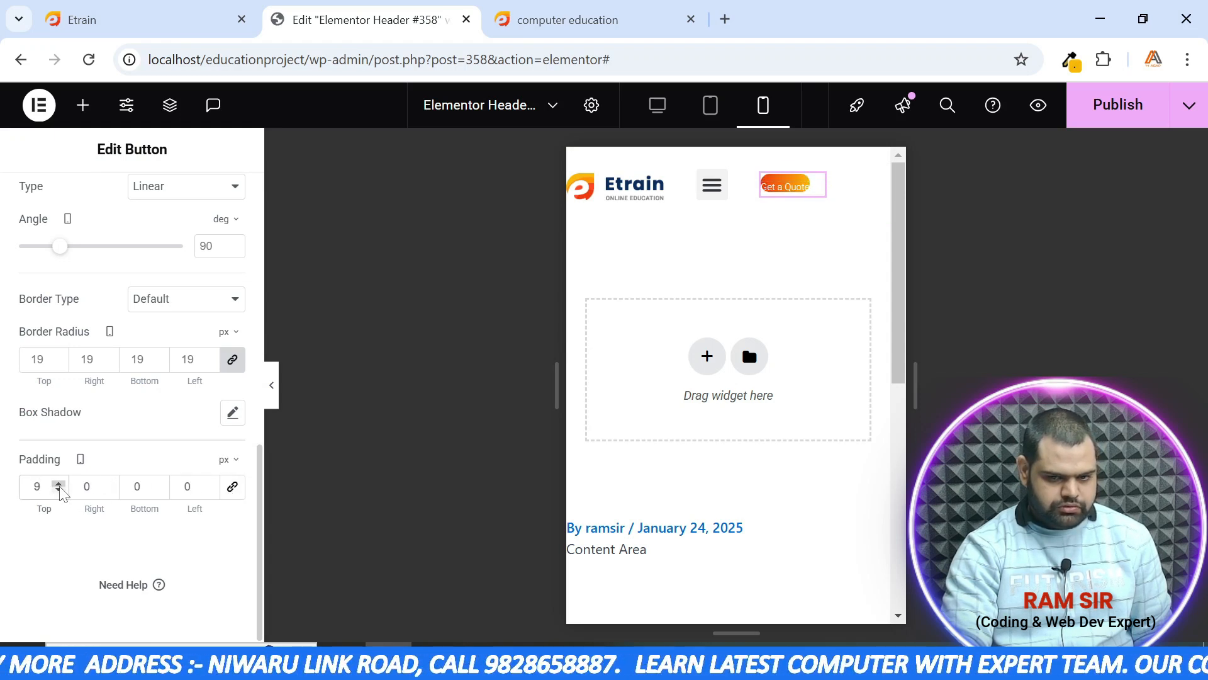
{"action": "left_click", "coordinate": [165, 484]}
{"action": "left_click", "coordinate": [165, 485]}
{"action": "left_click", "coordinate": [165, 484]}
{"action": "left_click", "coordinate": [162, 485]}
{"action": "left_click", "coordinate": [163, 485]}
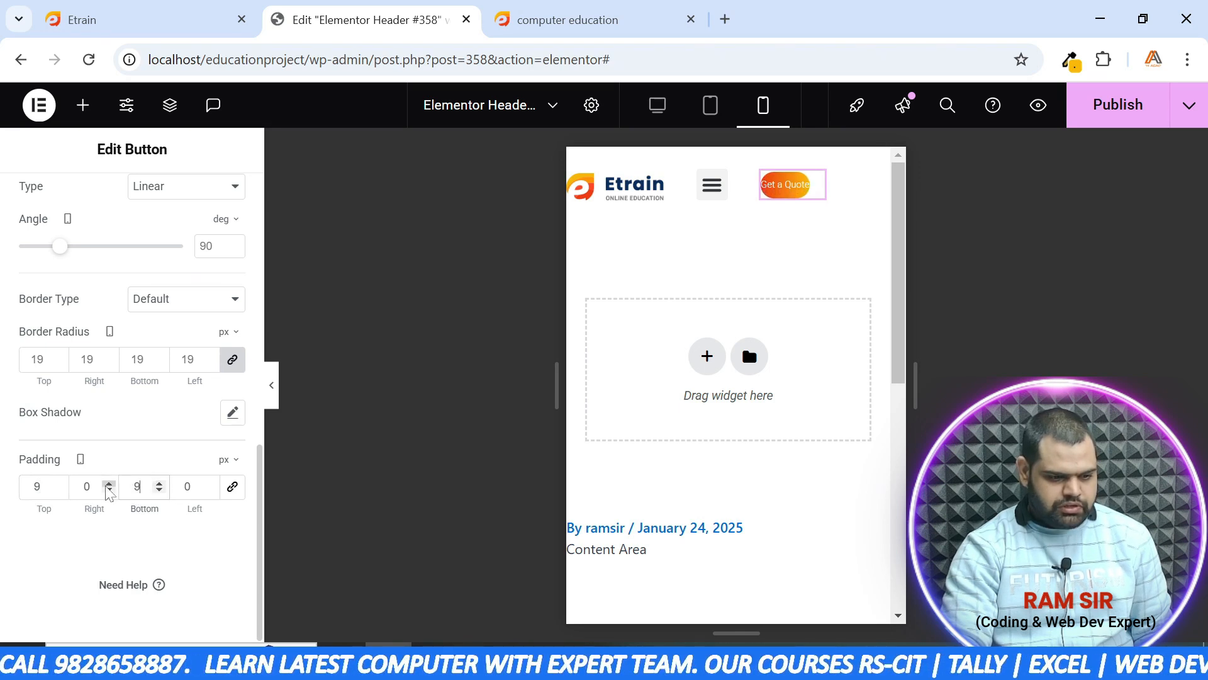
Set the Get a Quote button's right and left mobile padding to 7 px
{"action": "left_click", "coordinate": [110, 485]}
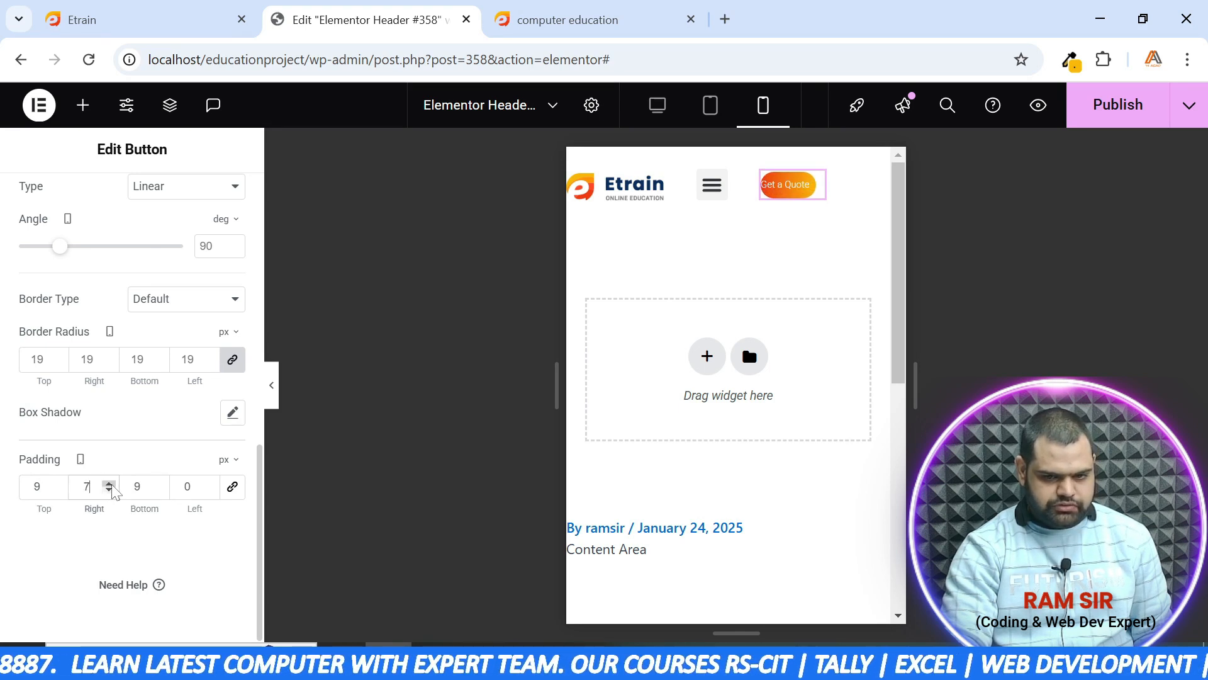
{"action": "left_click", "coordinate": [110, 485]}
{"action": "left_click", "coordinate": [110, 485]}
{"action": "left_click", "coordinate": [210, 485]}
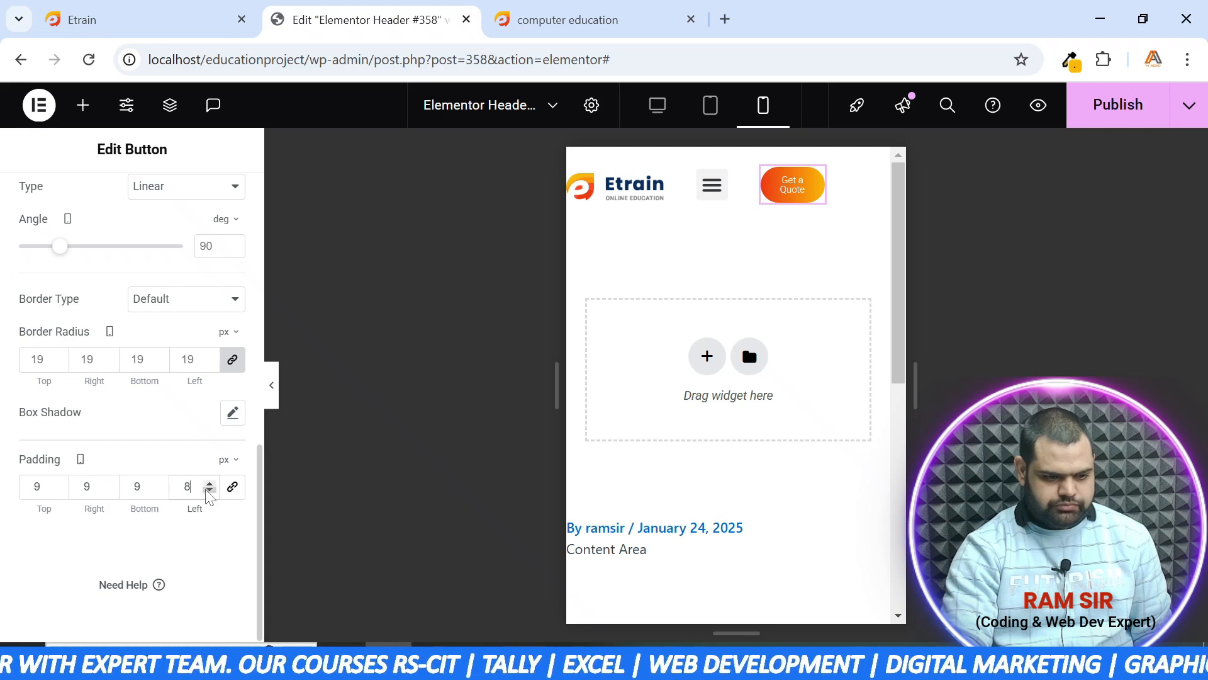
{"action": "left_click", "coordinate": [210, 490]}
{"action": "left_click", "coordinate": [109, 490]}
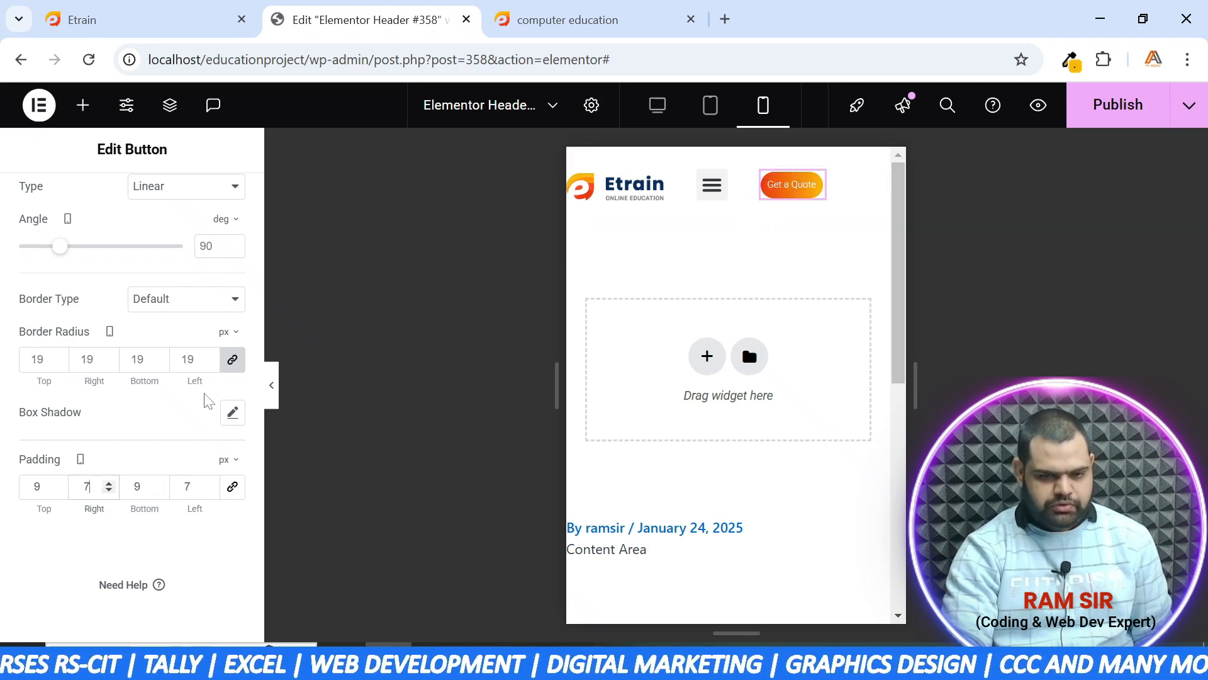
Set the Get a Quote button's mobile border radius to 14 px on all corners and publish the header
{"action": "left_click", "coordinate": [61, 365]}
{"action": "left_click", "coordinate": [59, 357]}
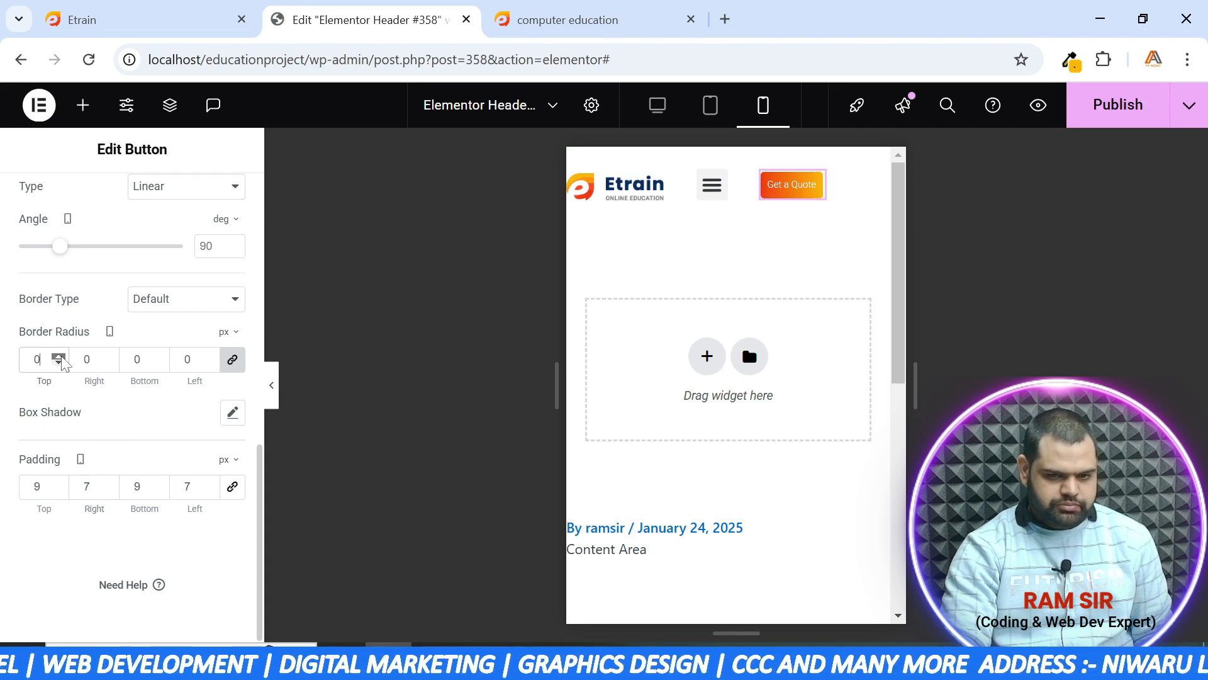
{"action": "left_click", "coordinate": [1123, 119]}
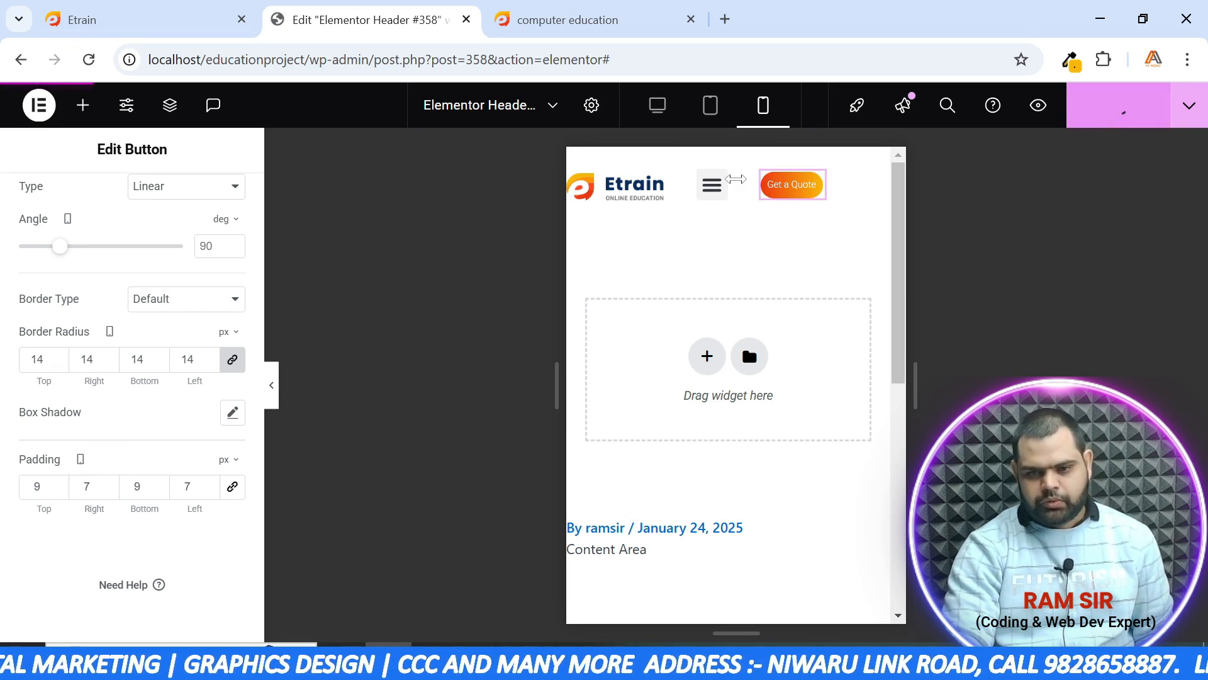
Reload the live home page and check how the header behaves while the page scrolls
{"action": "left_click", "coordinate": [570, 36]}
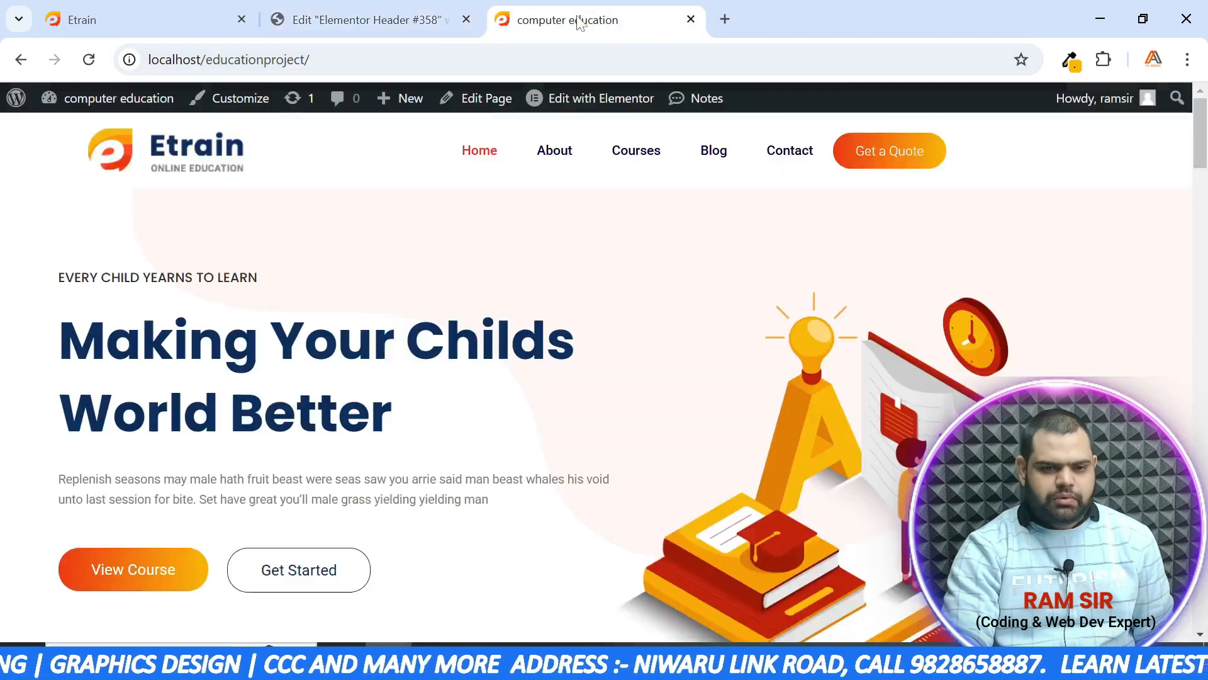
{"action": "left_click", "coordinate": [87, 63]}
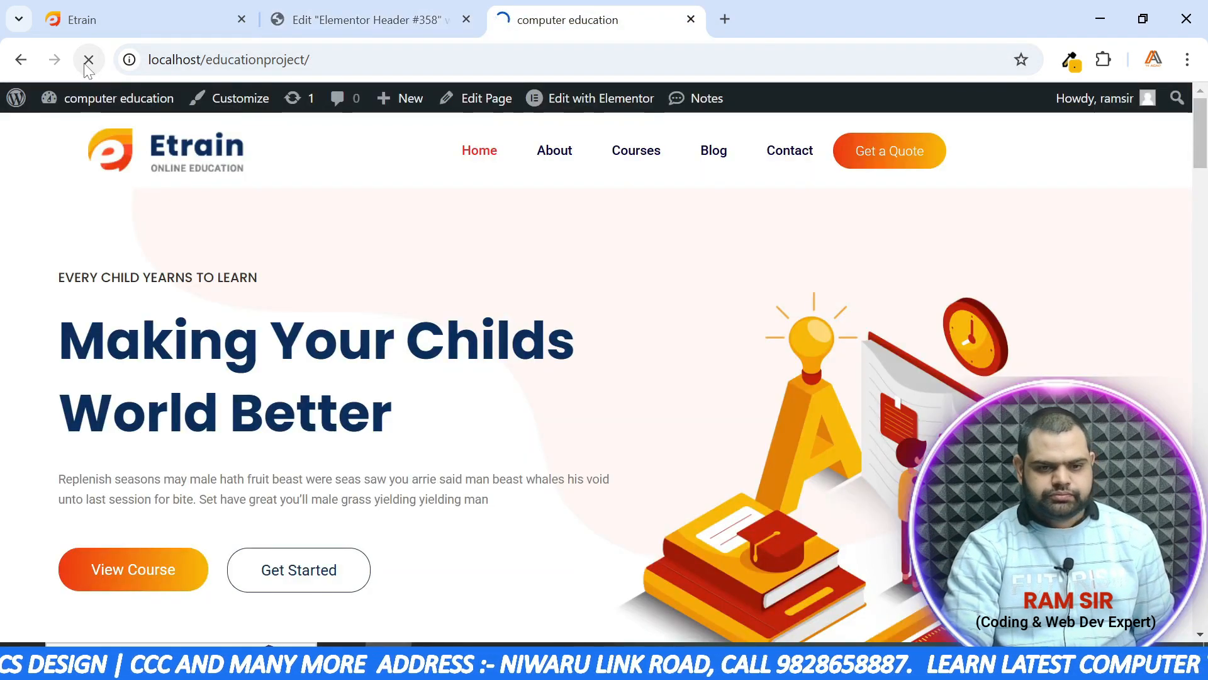
{"action": "scroll", "coordinate": [502, 282], "scroll_direction": "down", "scroll_amount": 2}
{"action": "scroll", "coordinate": [501, 282], "scroll_direction": "down", "scroll_amount": 4}
{"action": "scroll", "coordinate": [498, 308], "scroll_direction": "up", "scroll_amount": 5}
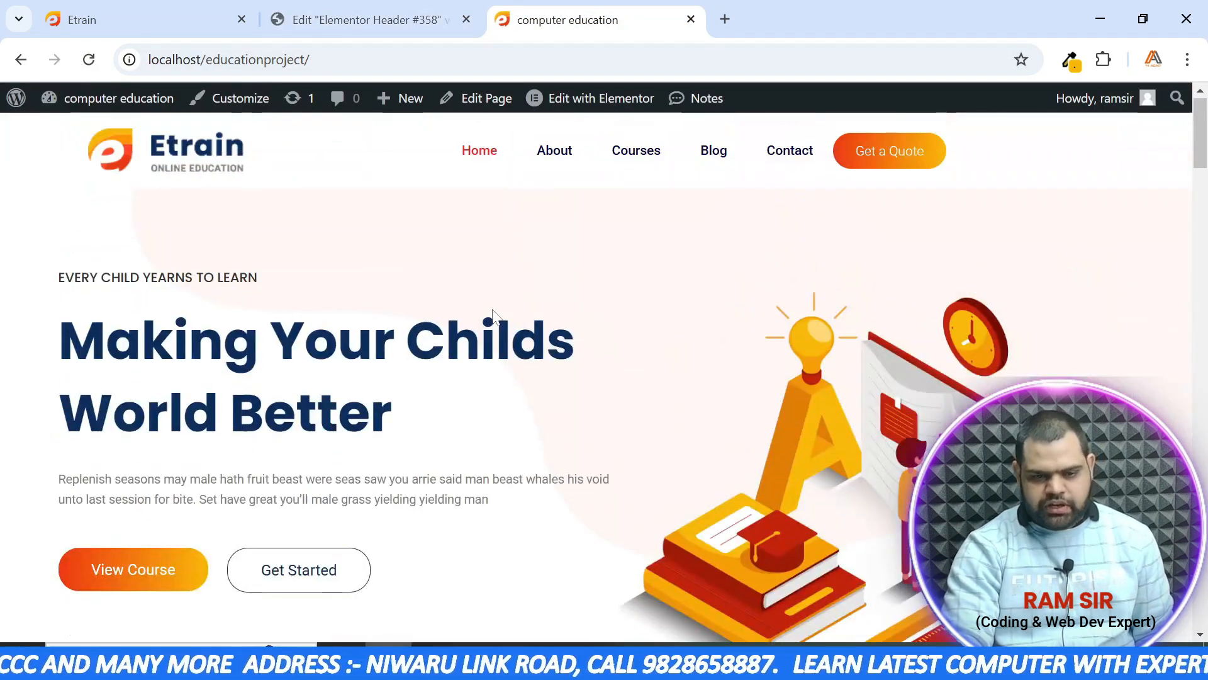
{"action": "scroll", "coordinate": [495, 327], "scroll_direction": "down", "scroll_amount": 6}
{"action": "scroll", "coordinate": [494, 340], "scroll_direction": "up", "scroll_amount": 5}
{"action": "scroll", "coordinate": [489, 355], "scroll_direction": "down", "scroll_amount": 7}
{"action": "scroll", "coordinate": [489, 362], "scroll_direction": "up", "scroll_amount": 7}
{"action": "scroll", "coordinate": [492, 376], "scroll_direction": "down", "scroll_amount": 5}
{"action": "scroll", "coordinate": [491, 376], "scroll_direction": "up", "scroll_amount": 9}
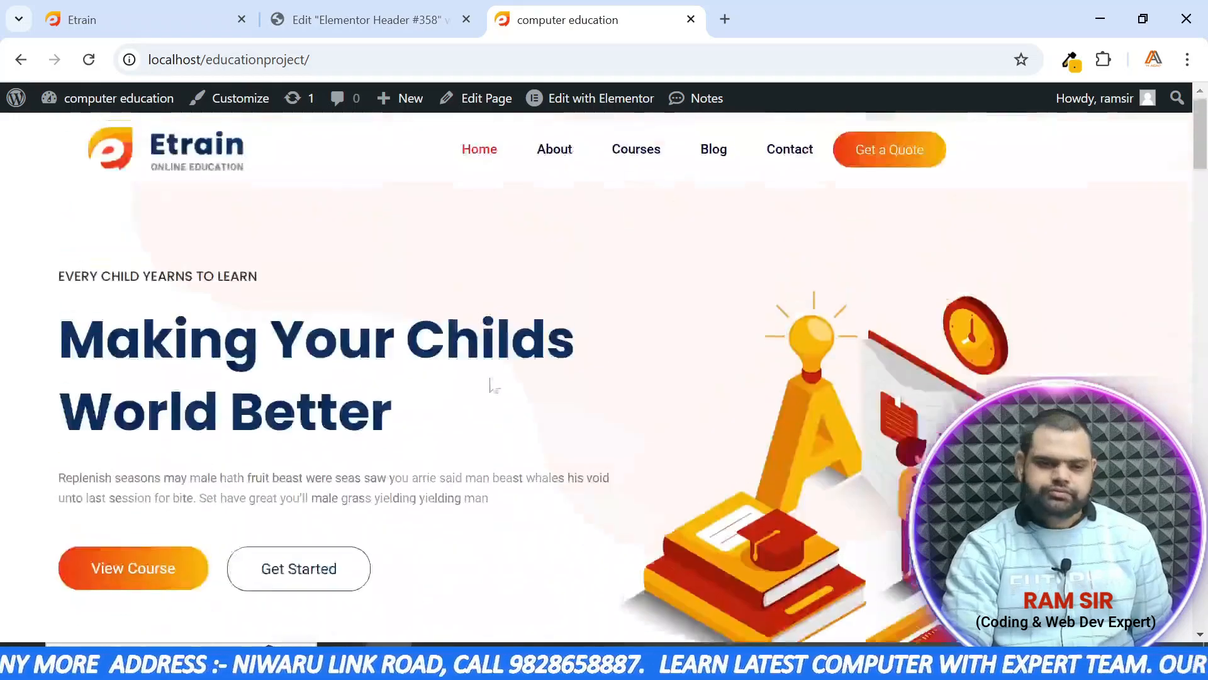
{"action": "scroll", "coordinate": [441, 283], "scroll_direction": "down", "scroll_amount": 3}
{"action": "scroll", "coordinate": [342, 104], "scroll_direction": "up", "scroll_amount": 3}
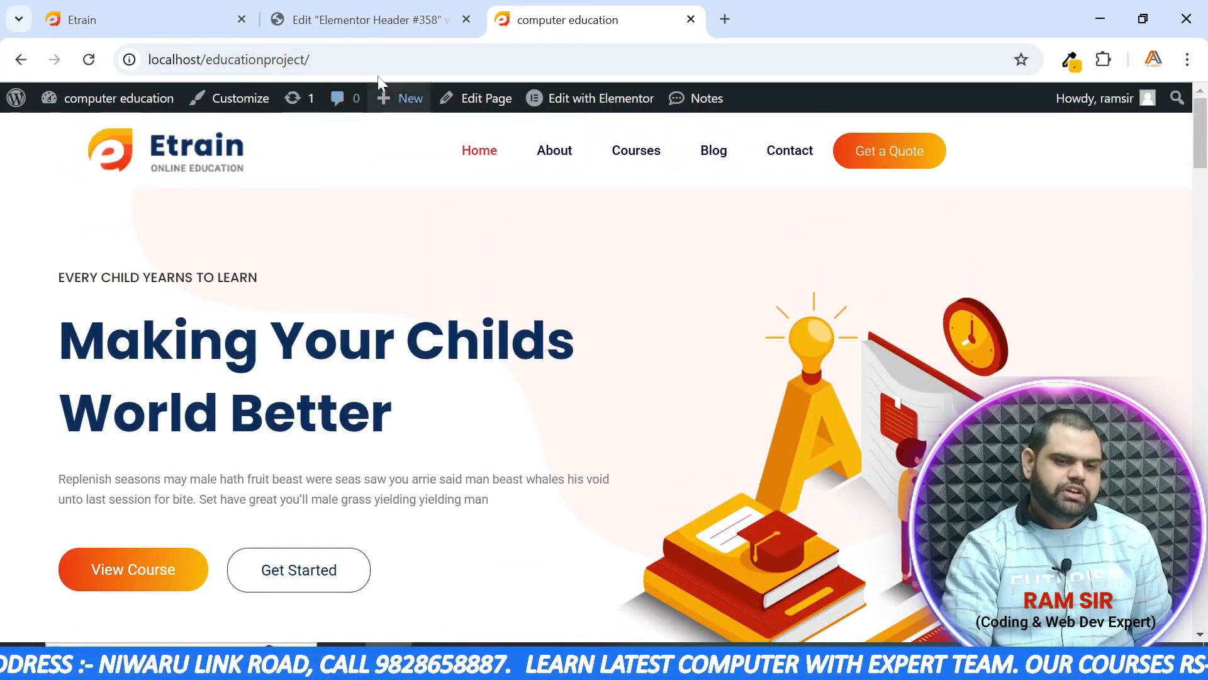
In the header editor's desktop view, set the header section's Sticky motion effect to Top and publish the header
{"action": "left_click", "coordinate": [340, 16]}
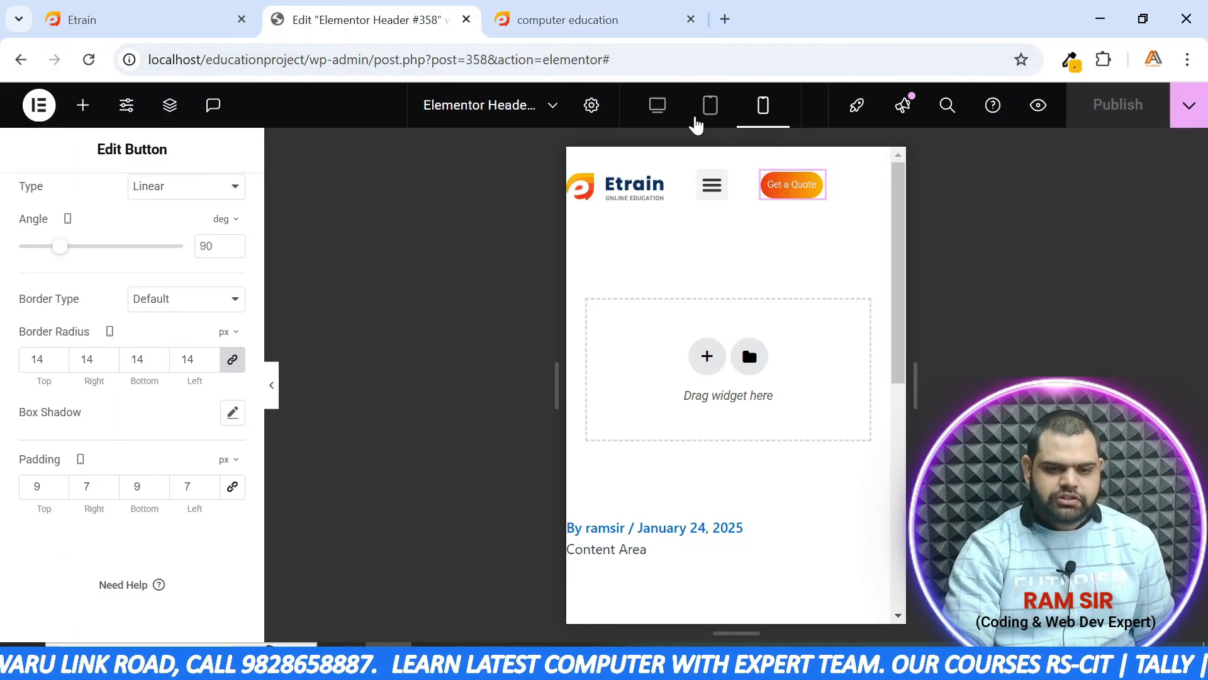
{"action": "left_click", "coordinate": [657, 105]}
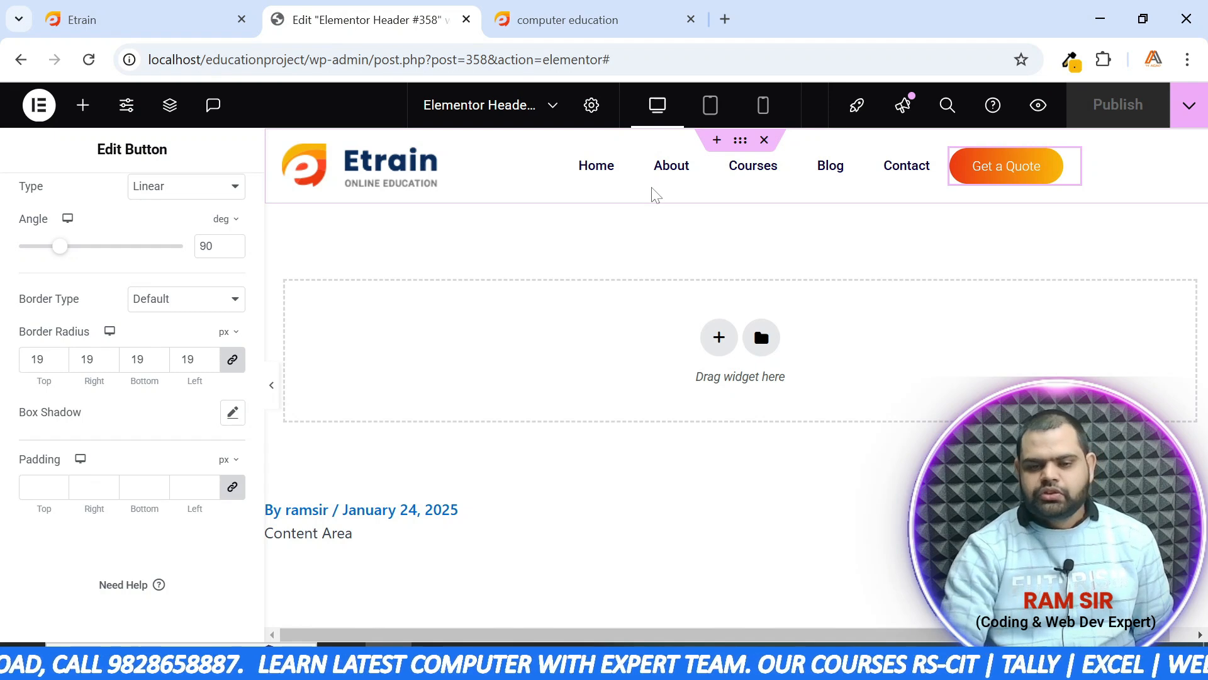
{"action": "left_click", "coordinate": [741, 142]}
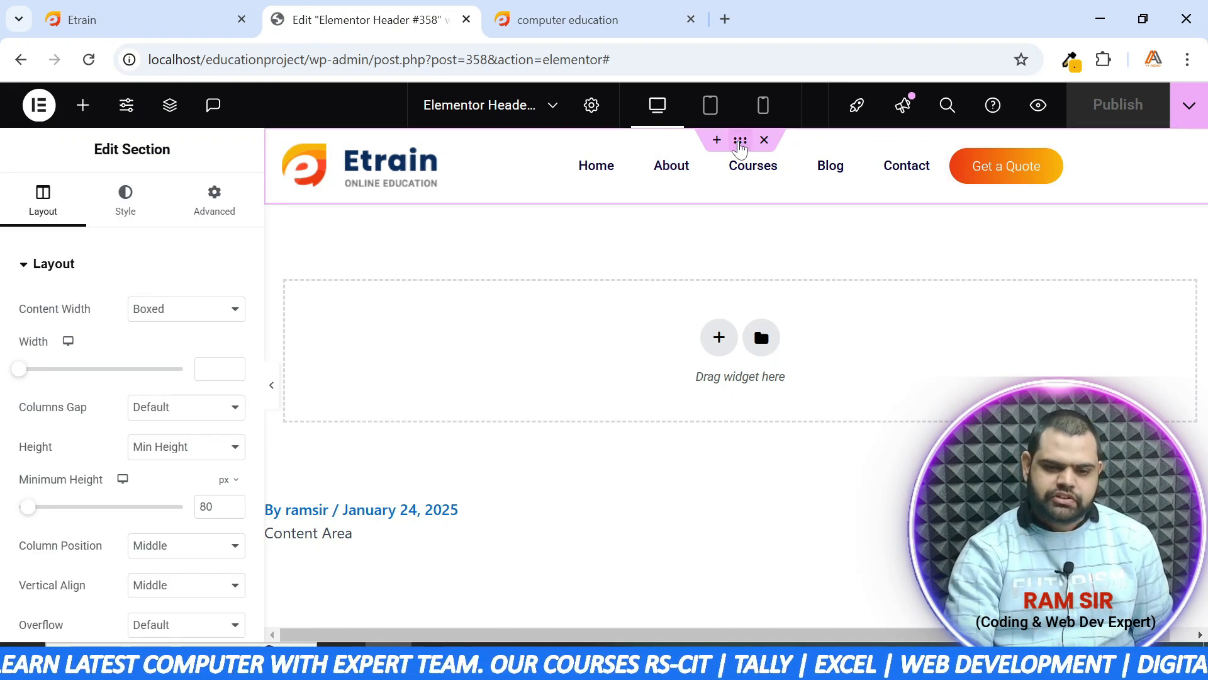
{"action": "left_click", "coordinate": [209, 211]}
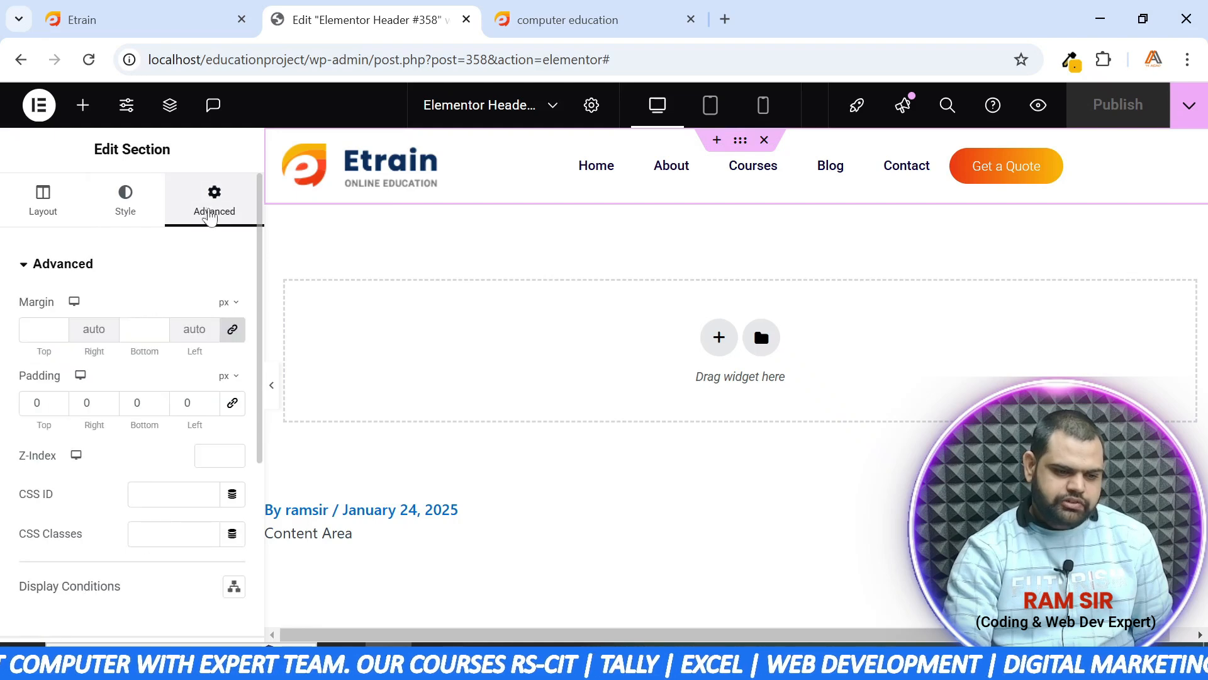
{"action": "scroll", "coordinate": [98, 434], "scroll_direction": "down", "scroll_amount": 2}
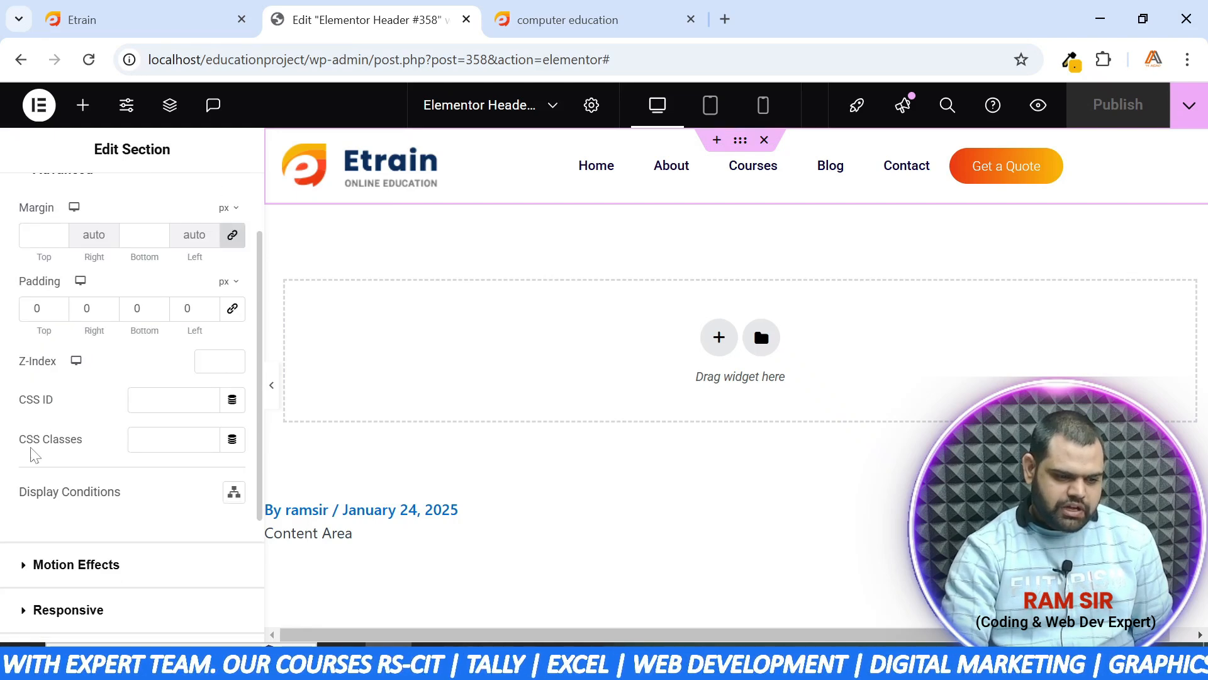
{"action": "scroll", "coordinate": [103, 488], "scroll_direction": "down", "scroll_amount": 2}
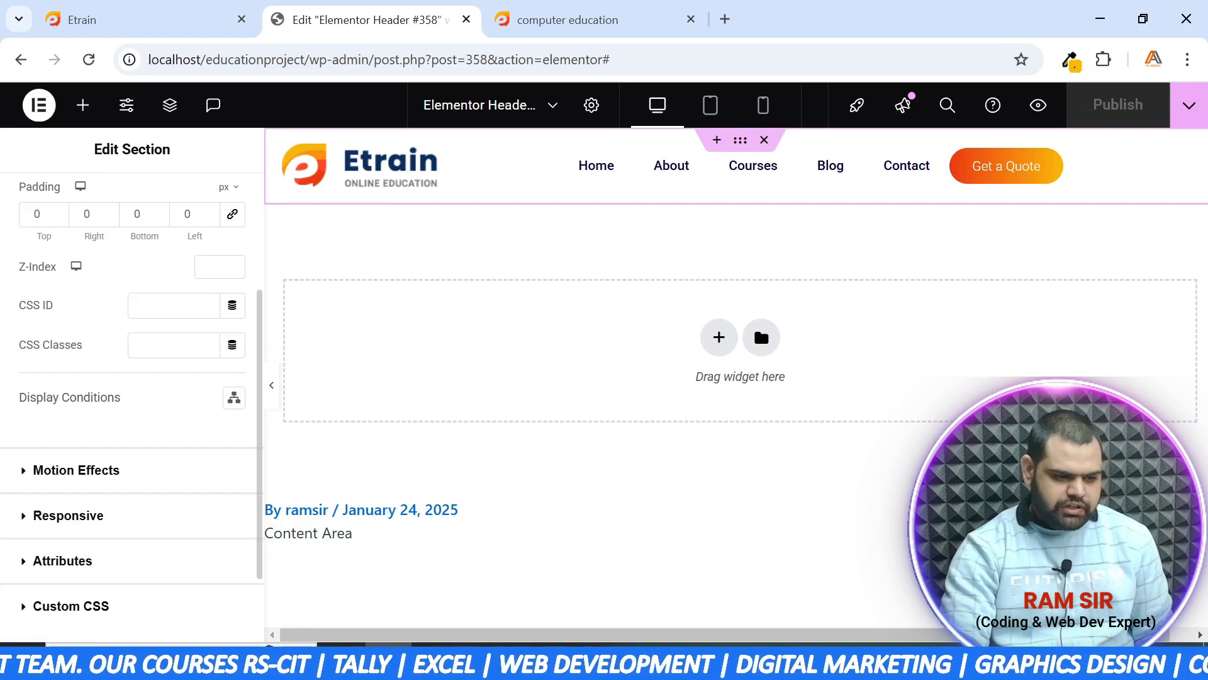
{"action": "left_click", "coordinate": [34, 472]}
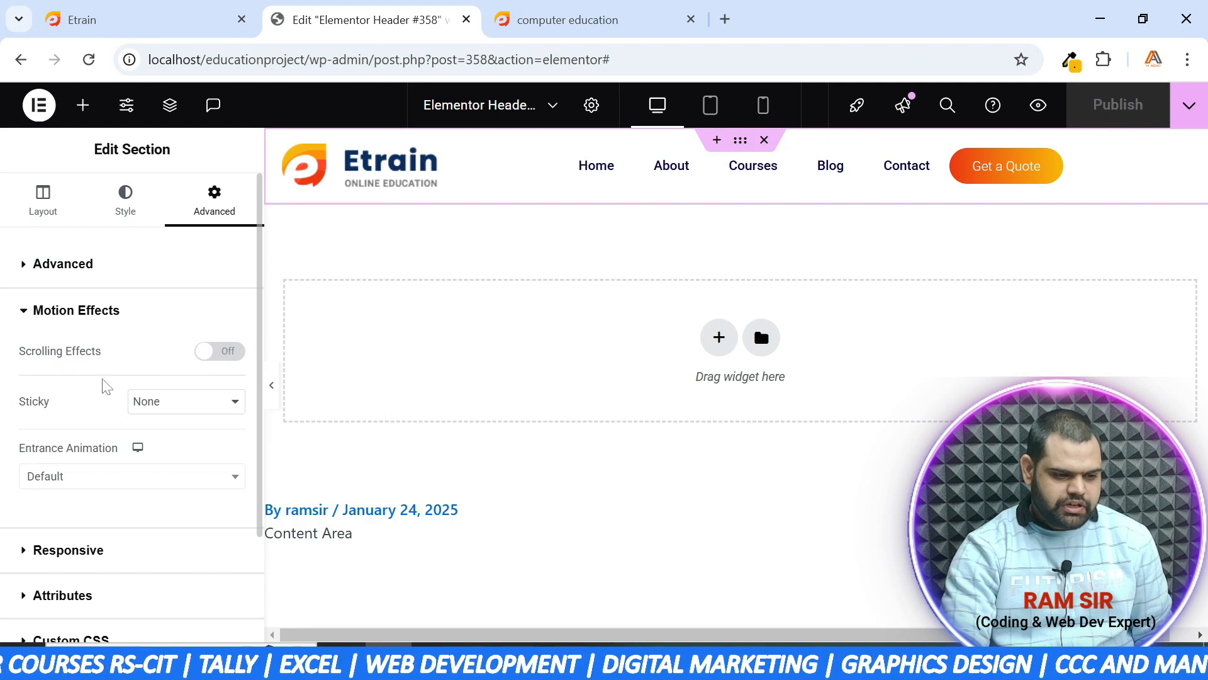
{"action": "left_click", "coordinate": [149, 413]}
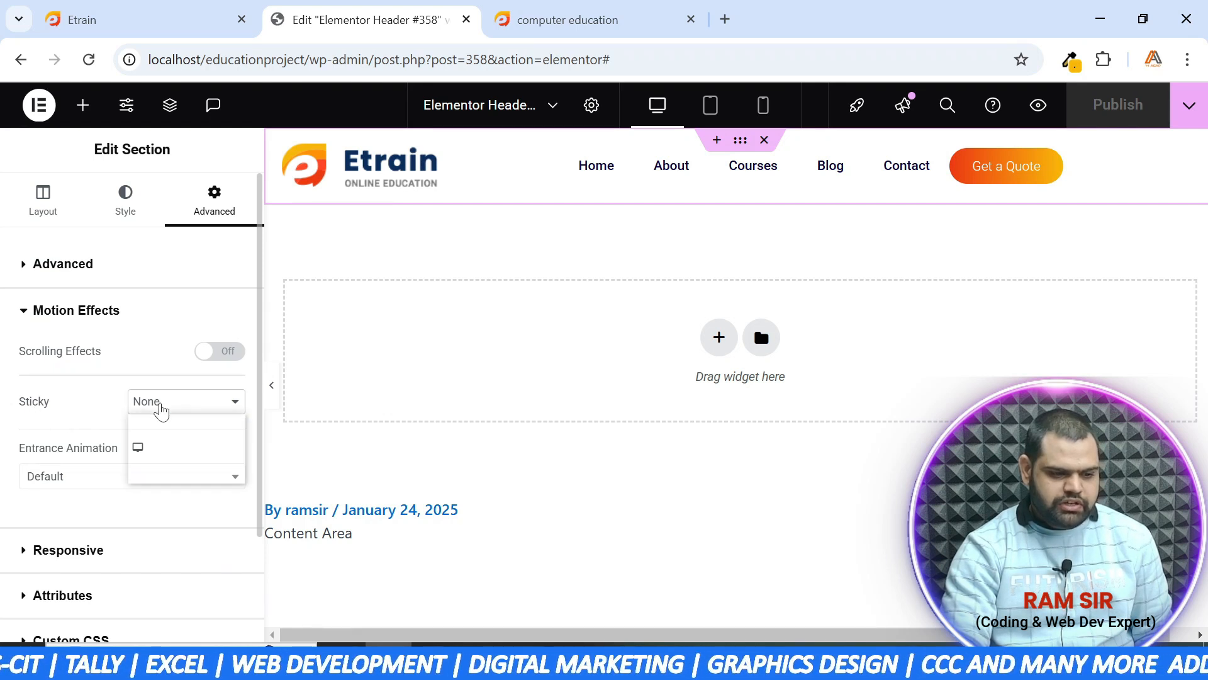
{"action": "left_click", "coordinate": [153, 444]}
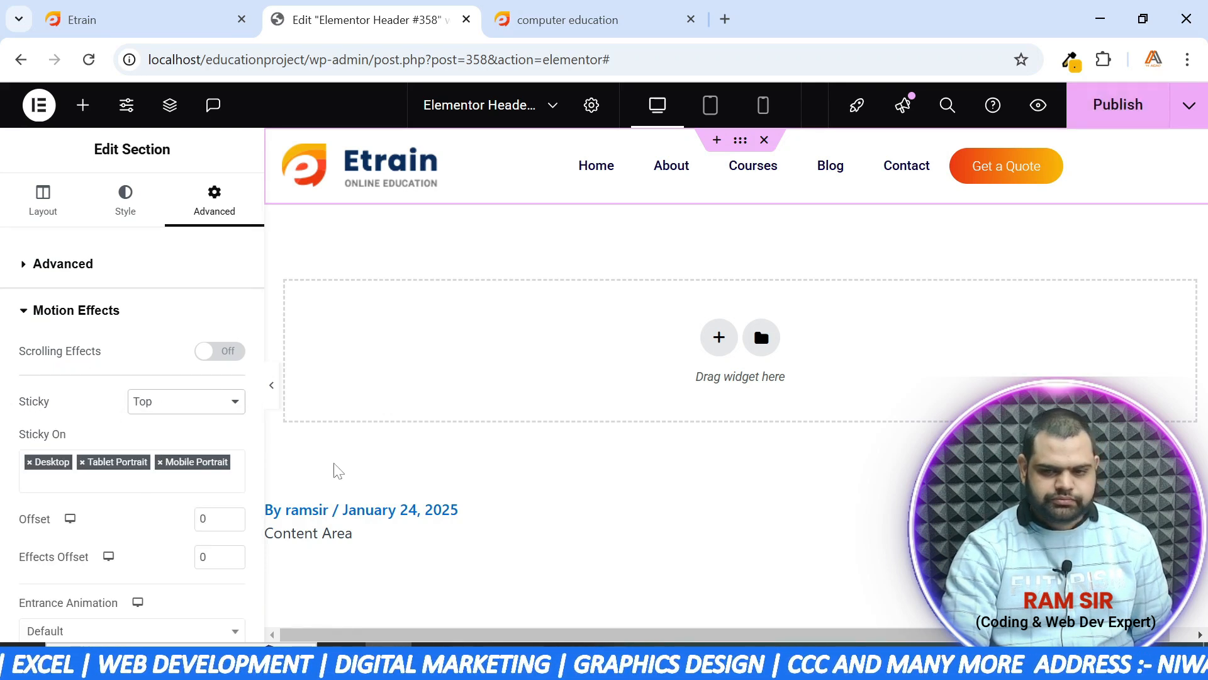
{"action": "left_click", "coordinate": [1108, 105]}
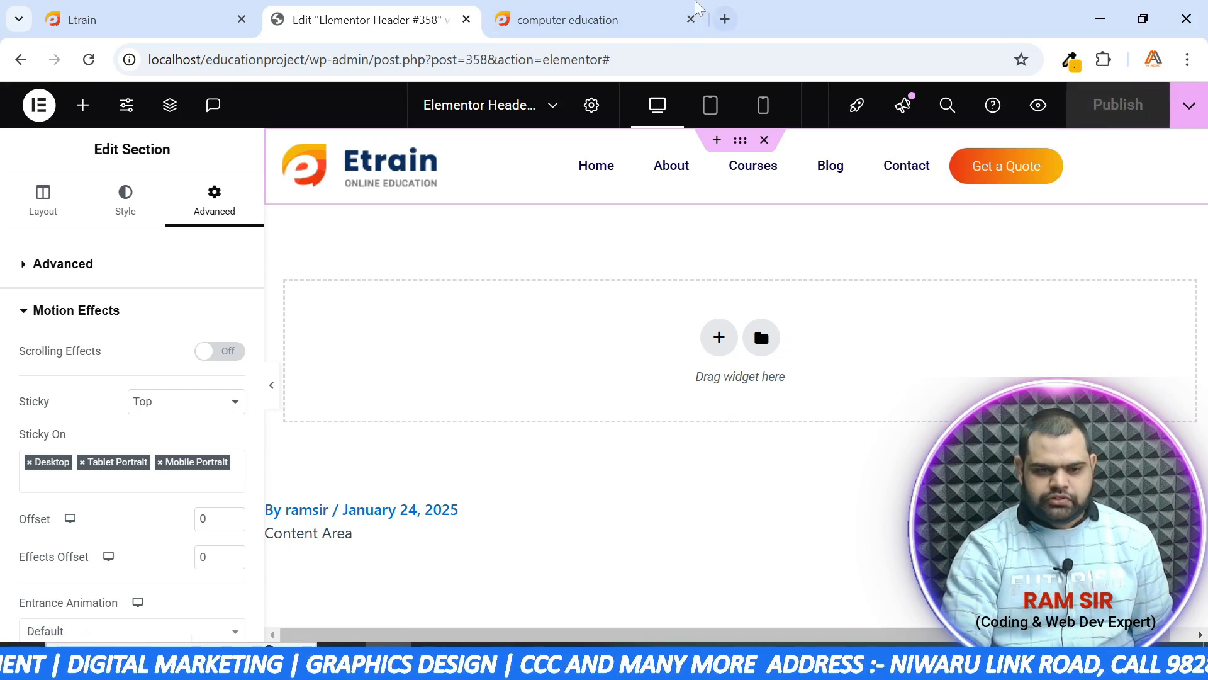
Reload the live home page and check the sticky header while scrolling down and back up
{"action": "left_click", "coordinate": [598, 20]}
{"action": "left_click", "coordinate": [88, 60]}
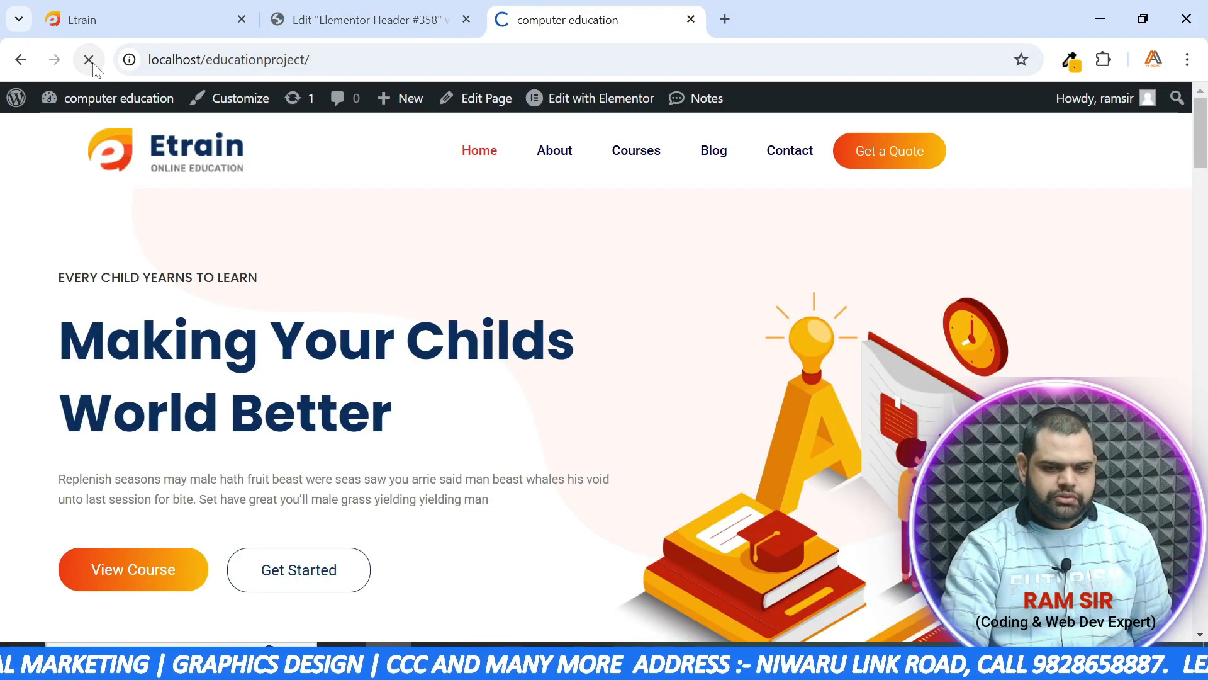
{"action": "scroll", "coordinate": [603, 311], "scroll_direction": "down", "scroll_amount": 10}
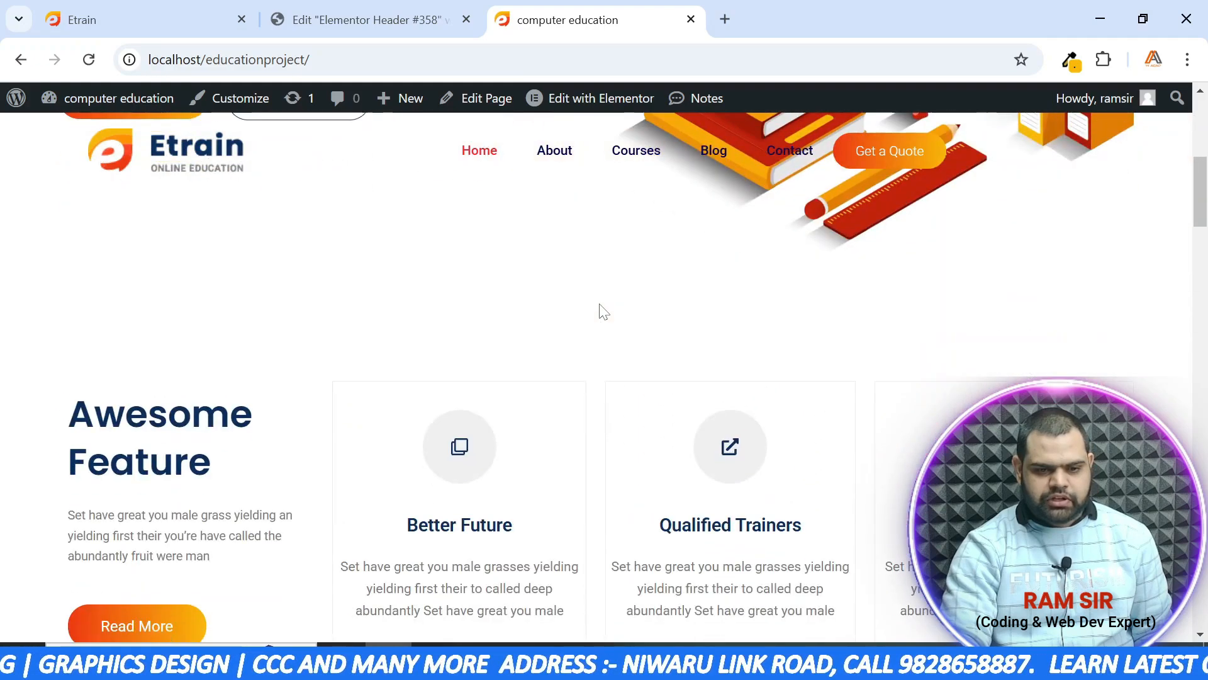
{"action": "scroll", "coordinate": [601, 308], "scroll_direction": "up", "scroll_amount": 8}
{"action": "scroll", "coordinate": [601, 309], "scroll_direction": "up", "scroll_amount": 3}
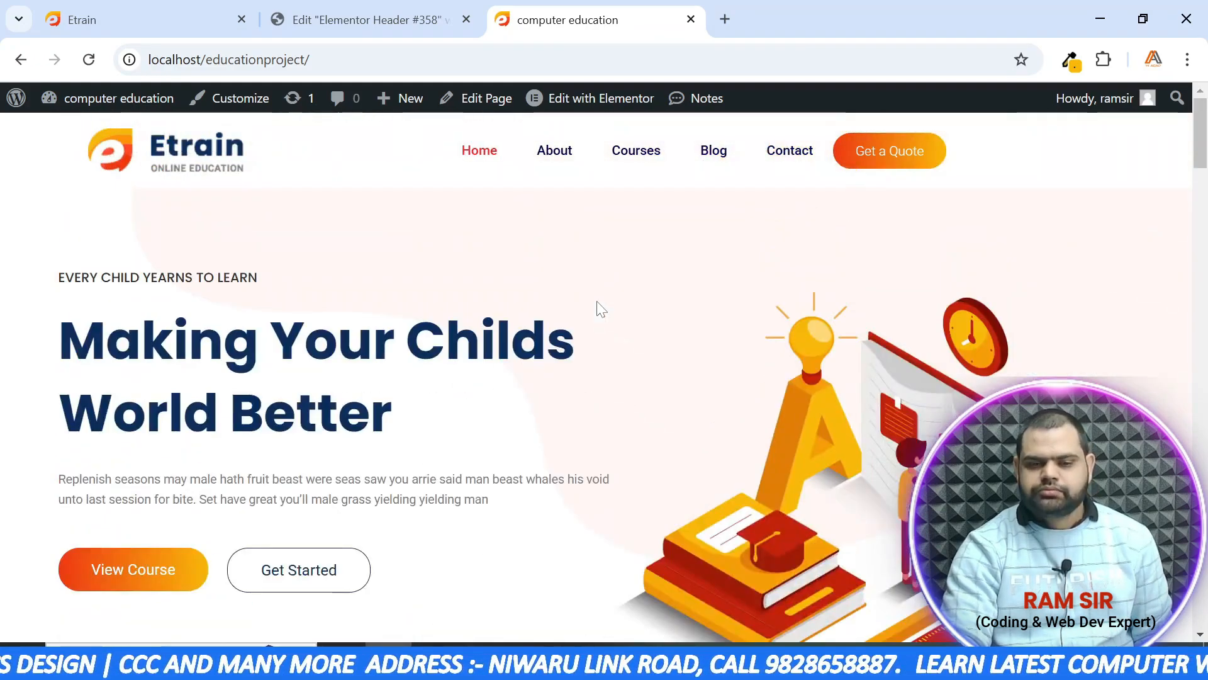
Examine how the sticky header overlays the hero and Awesome Feature sections while repeatedly scrolling the live home page
{"action": "scroll", "coordinate": [599, 311], "scroll_direction": "down", "scroll_amount": 5}
{"action": "scroll", "coordinate": [603, 311], "scroll_direction": "up", "scroll_amount": 5}
{"action": "scroll", "coordinate": [608, 314], "scroll_direction": "down", "scroll_amount": 5}
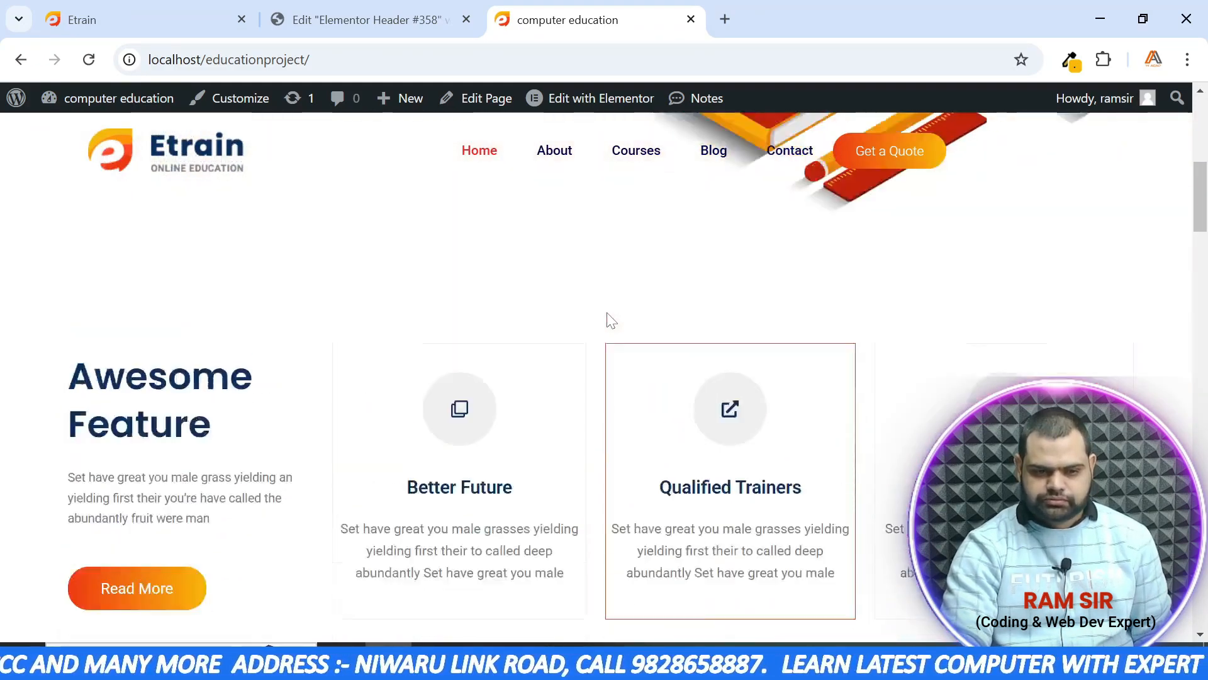
{"action": "scroll", "coordinate": [608, 314], "scroll_direction": "up", "scroll_amount": 5}
{"action": "scroll", "coordinate": [608, 315], "scroll_direction": "down", "scroll_amount": 5}
{"action": "scroll", "coordinate": [609, 316], "scroll_direction": "up", "scroll_amount": 5}
{"action": "scroll", "coordinate": [609, 318], "scroll_direction": "down", "scroll_amount": 5}
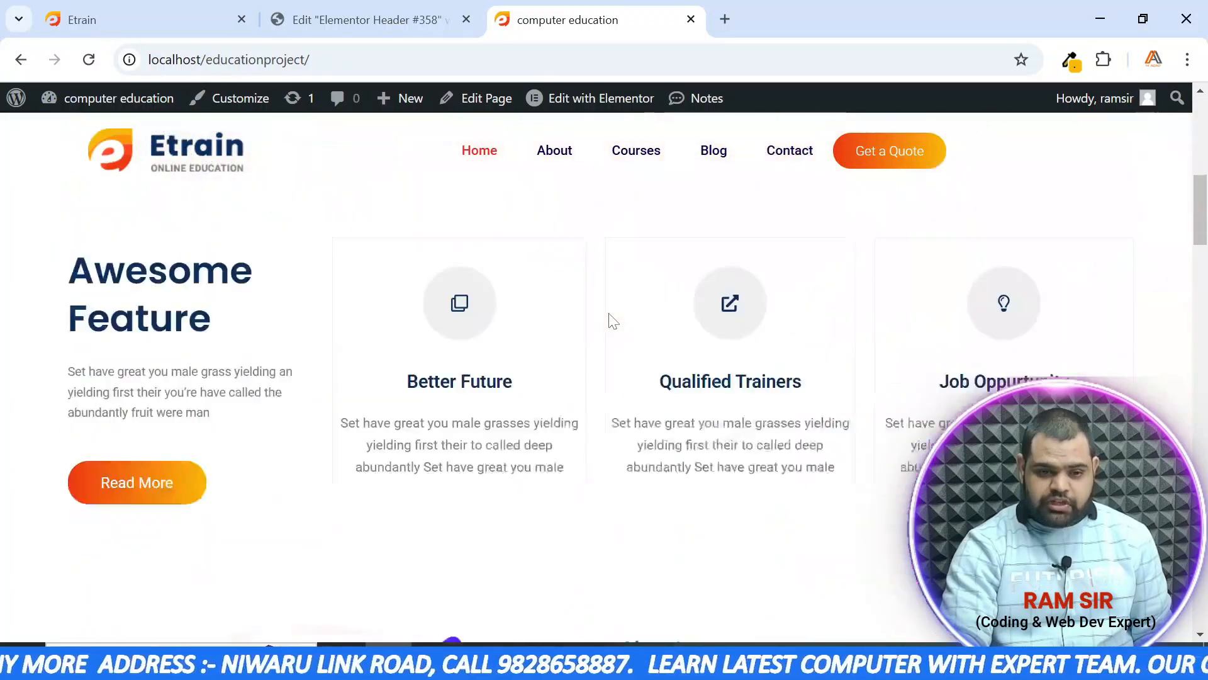
{"action": "scroll", "coordinate": [608, 318], "scroll_direction": "up", "scroll_amount": 4}
{"action": "scroll", "coordinate": [610, 318], "scroll_direction": "down", "scroll_amount": 5}
{"action": "scroll", "coordinate": [611, 318], "scroll_direction": "up", "scroll_amount": 6}
{"action": "scroll", "coordinate": [615, 320], "scroll_direction": "down", "scroll_amount": 5}
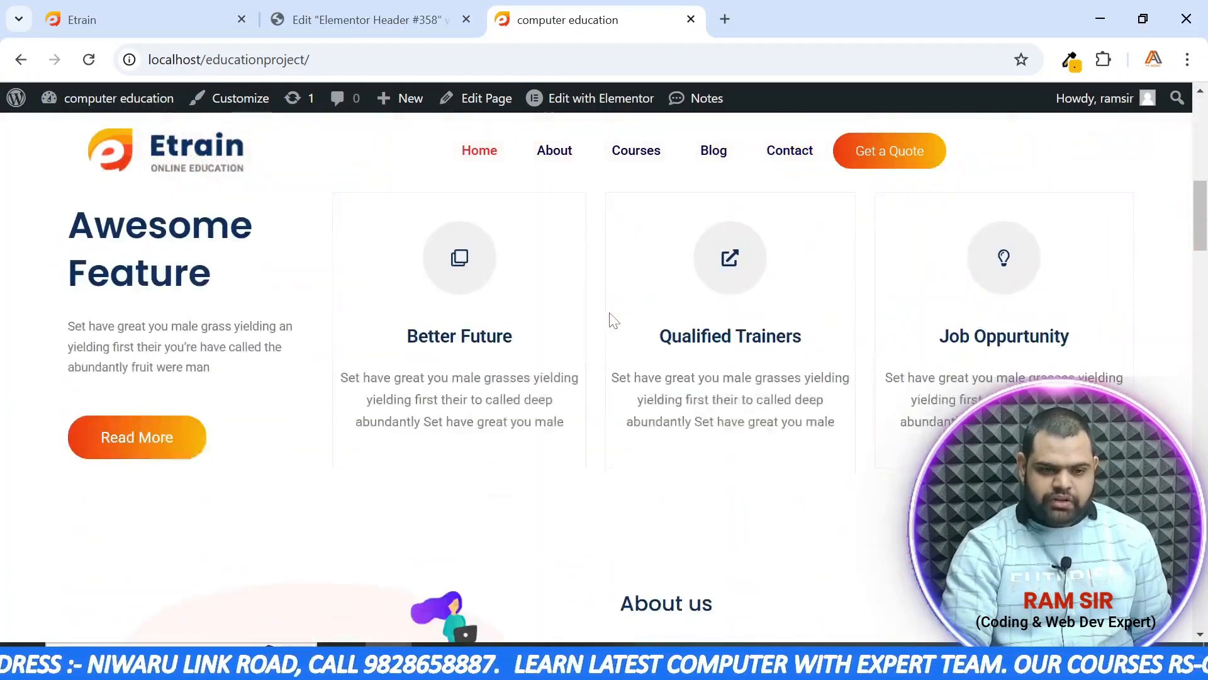
{"action": "scroll", "coordinate": [615, 319], "scroll_direction": "up", "scroll_amount": 5}
{"action": "scroll", "coordinate": [615, 319], "scroll_direction": "down", "scroll_amount": 5}
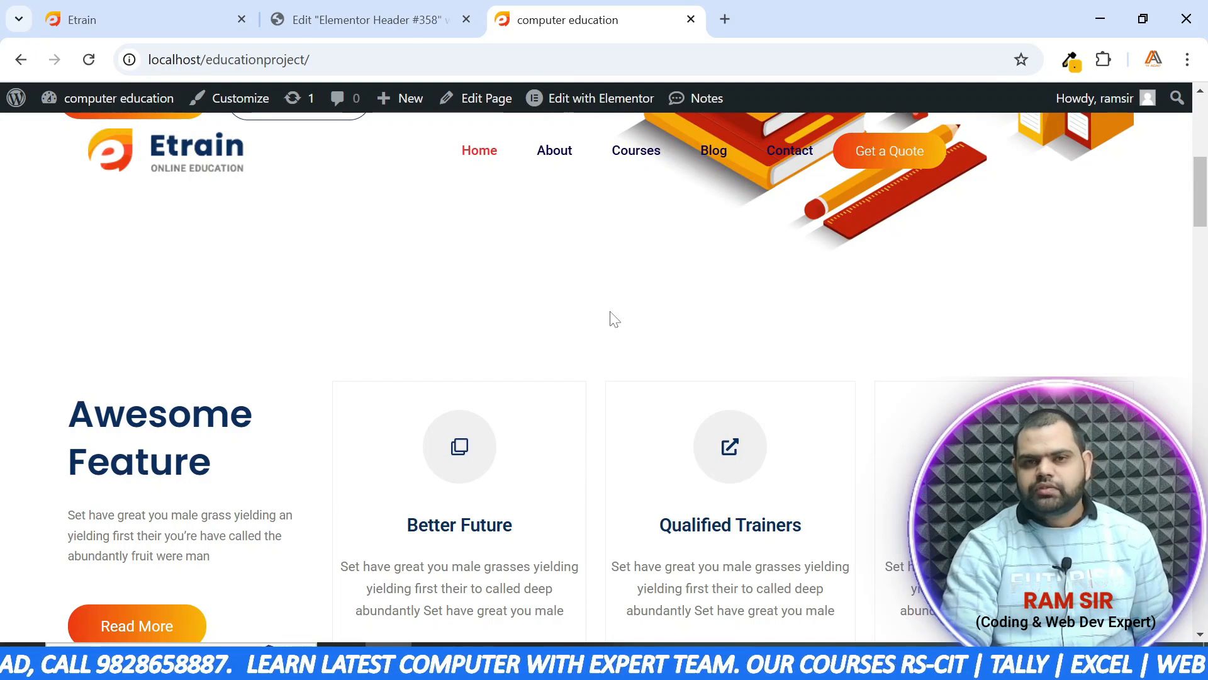
{"action": "scroll", "coordinate": [611, 318], "scroll_direction": "up", "scroll_amount": 5}
In the header editor, set the header section's Z-Index to 10 and publish the header
{"action": "left_click", "coordinate": [399, 25]}
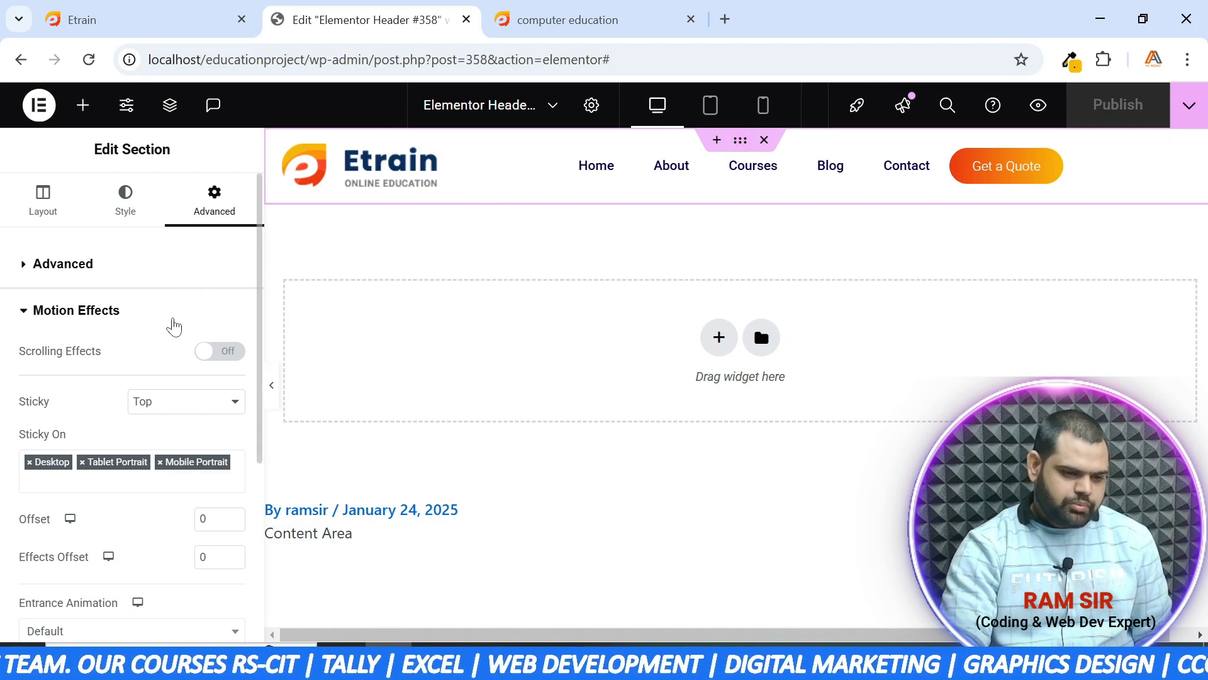
{"action": "scroll", "coordinate": [174, 325], "scroll_direction": "down", "scroll_amount": 2}
{"action": "scroll", "coordinate": [165, 337], "scroll_direction": "up", "scroll_amount": 2}
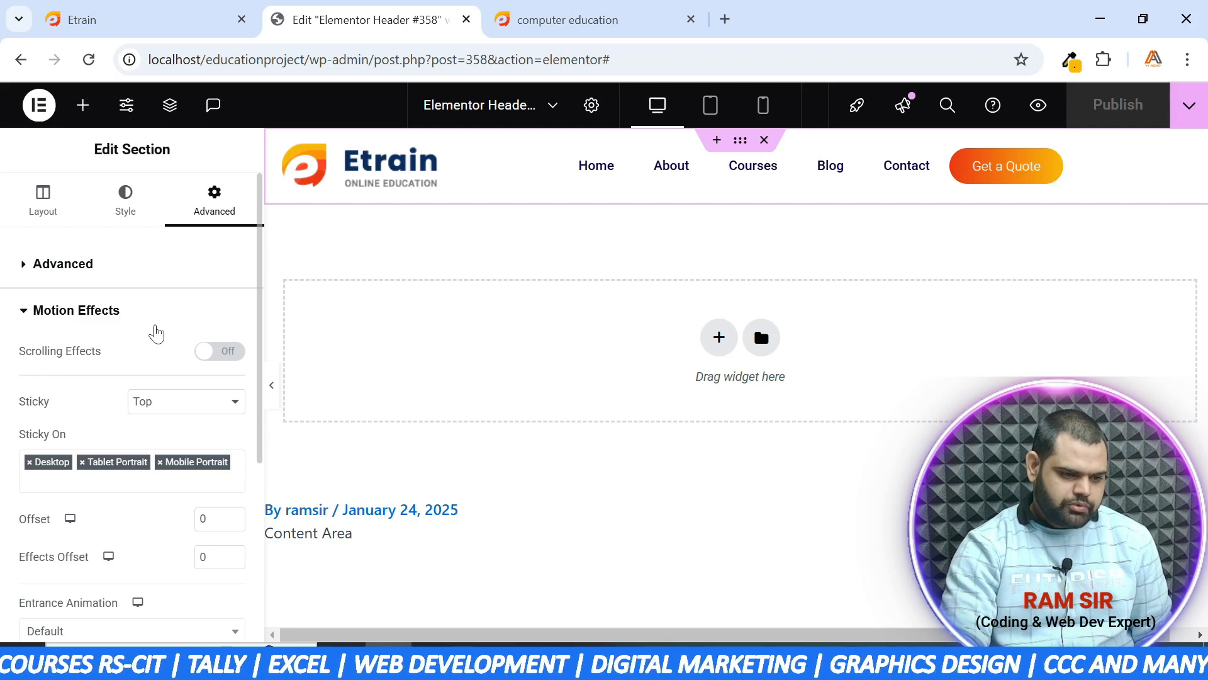
{"action": "left_click", "coordinate": [32, 312]}
{"action": "left_click", "coordinate": [26, 265]}
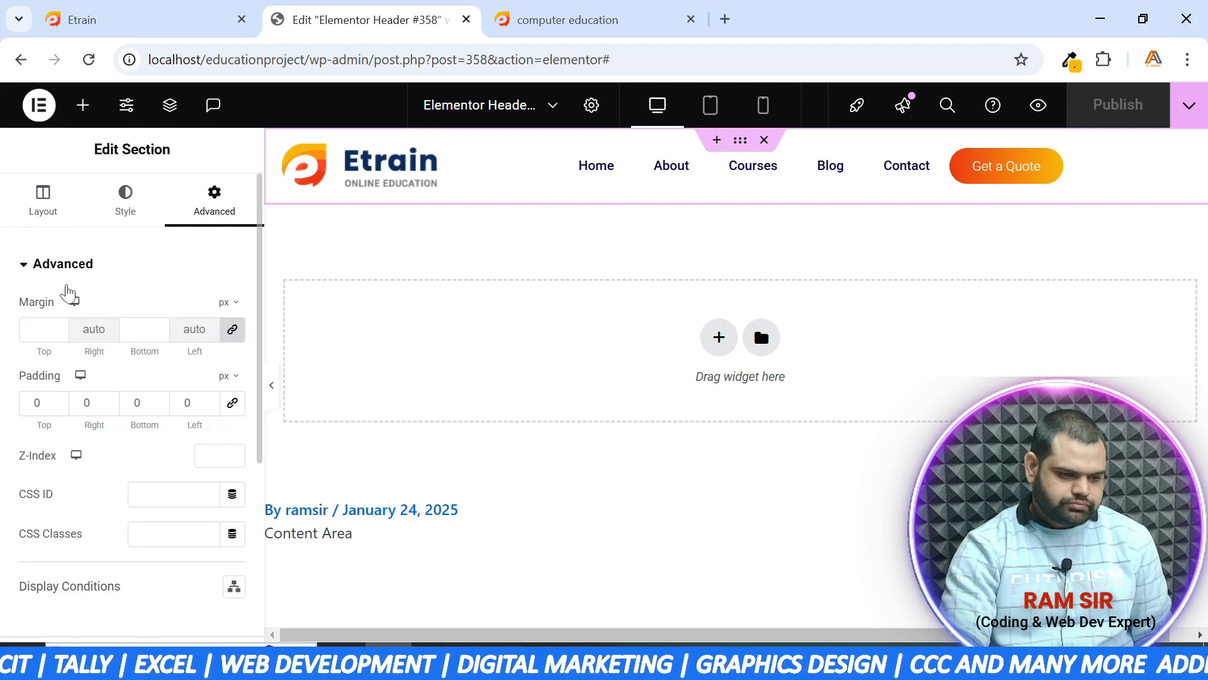
{"action": "scroll", "coordinate": [126, 331], "scroll_direction": "down", "scroll_amount": 3}
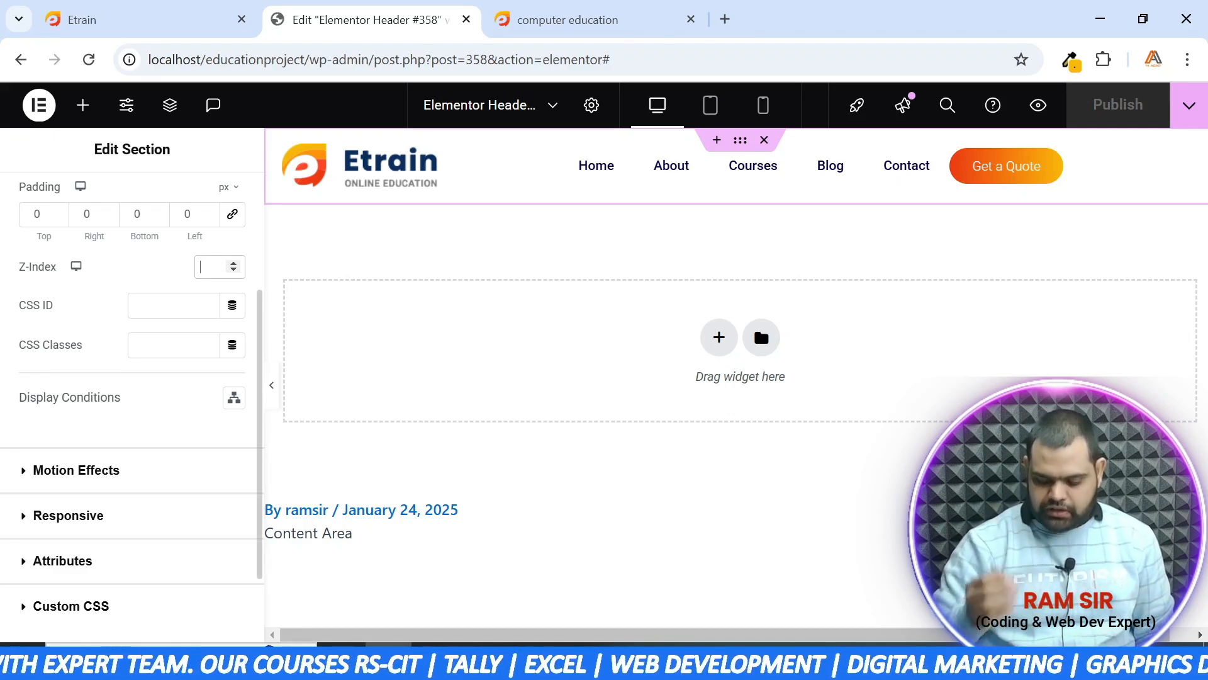
{"action": "type", "text": "10"}
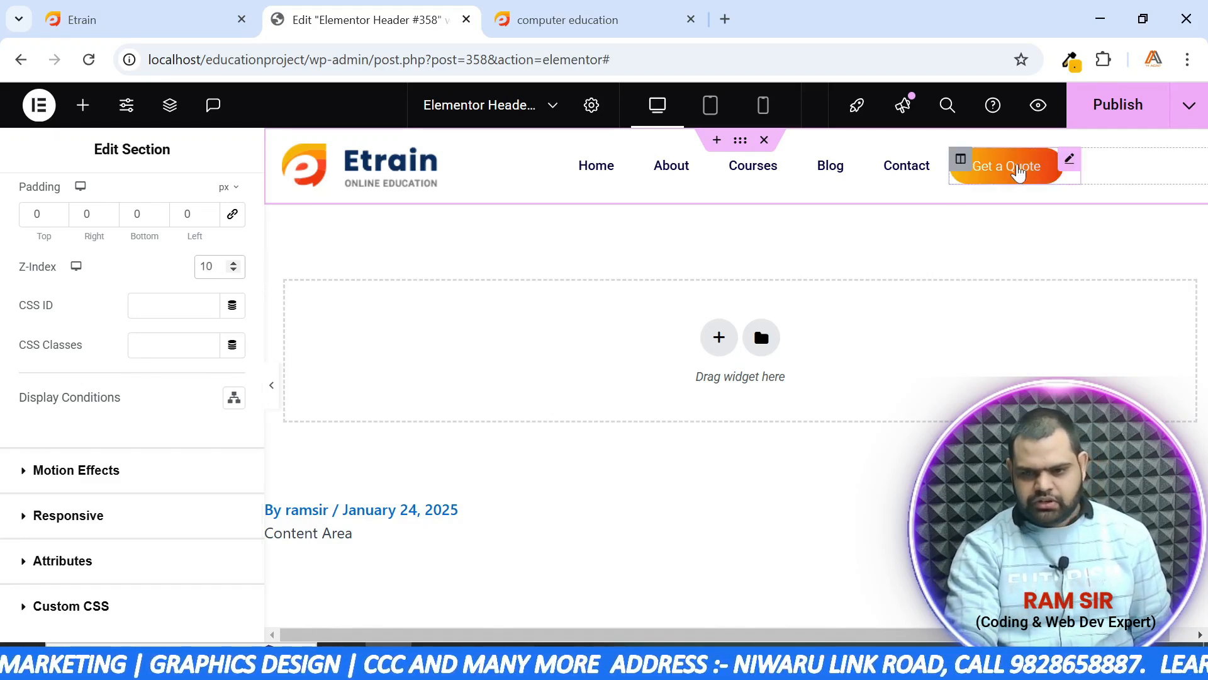
{"action": "left_click", "coordinate": [1112, 108]}
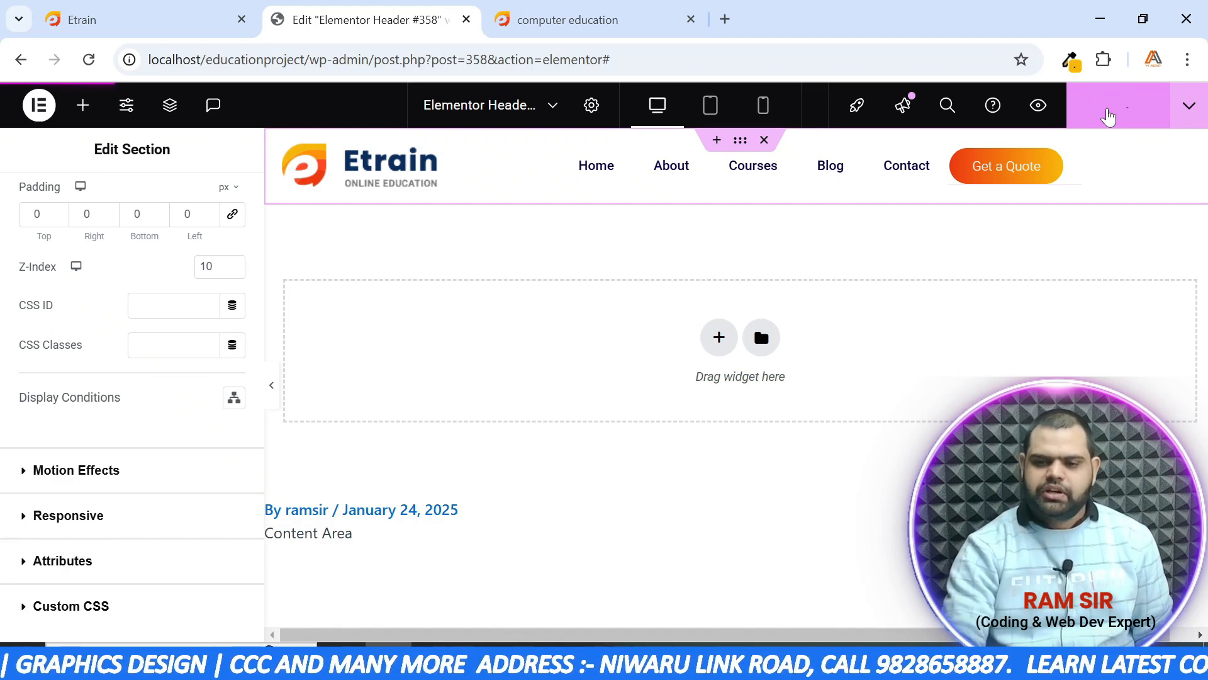
Reload the live home page and check how the header stacks over the page content while scrolling
{"action": "left_click", "coordinate": [592, 19]}
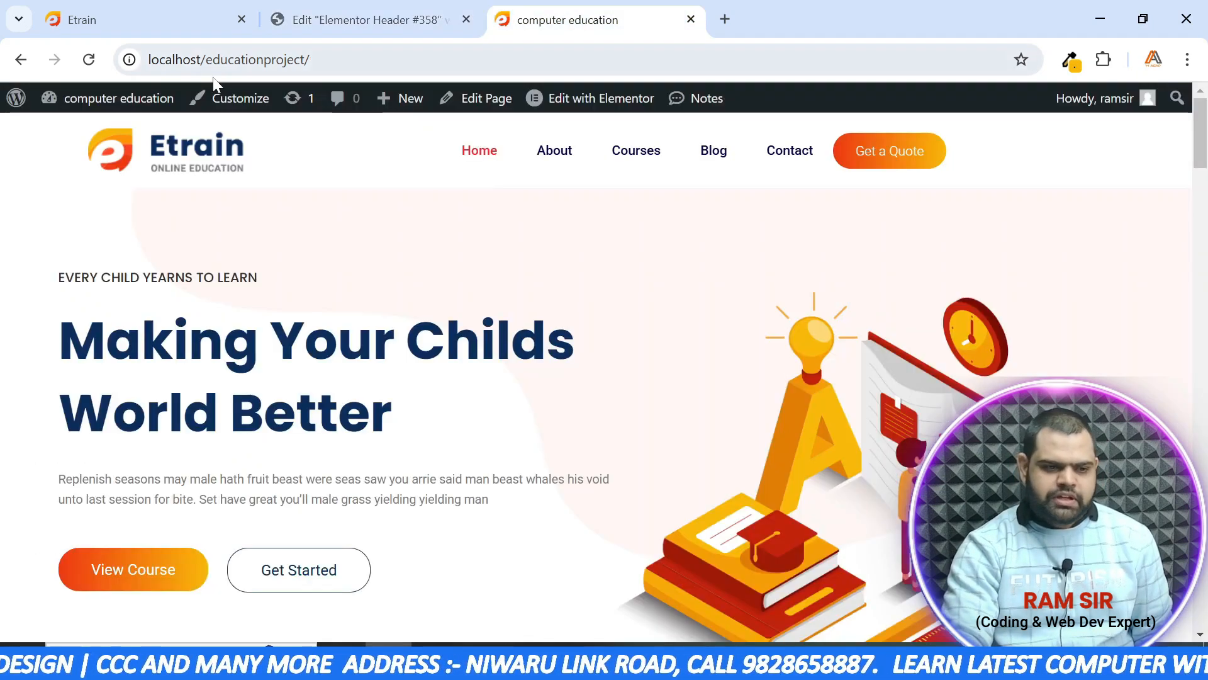
{"action": "left_click", "coordinate": [89, 60]}
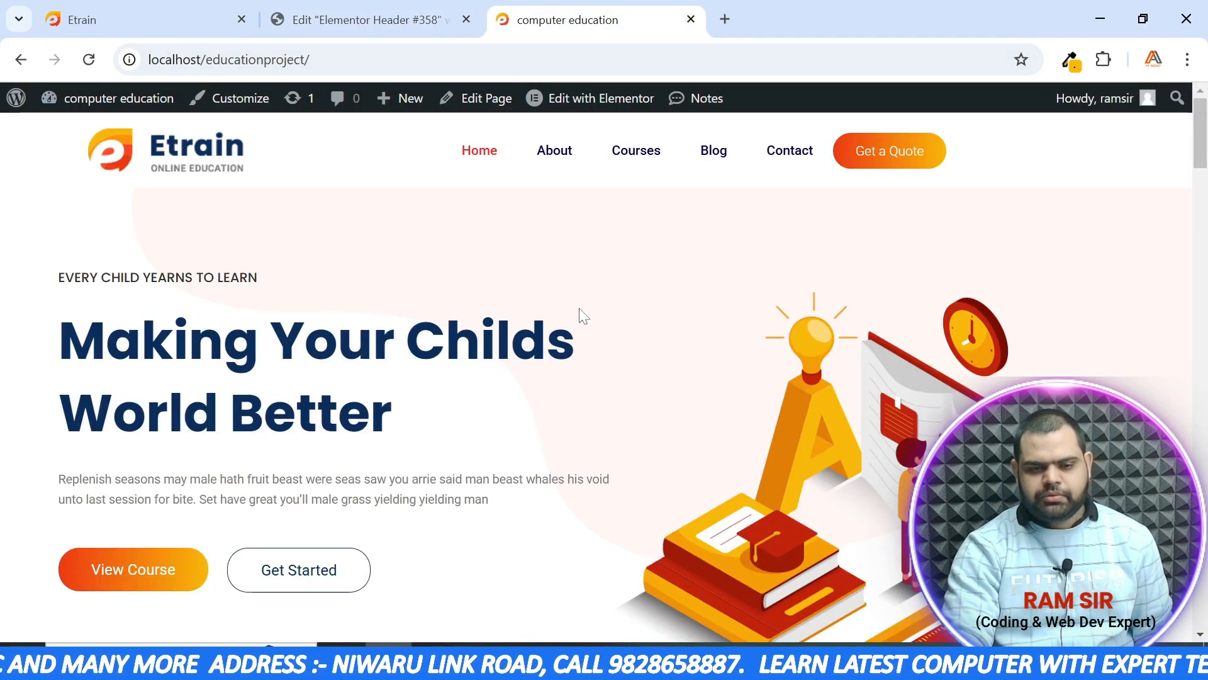
{"action": "scroll", "coordinate": [579, 315], "scroll_direction": "down", "scroll_amount": 8}
{"action": "scroll", "coordinate": [585, 320], "scroll_direction": "down", "scroll_amount": 3}
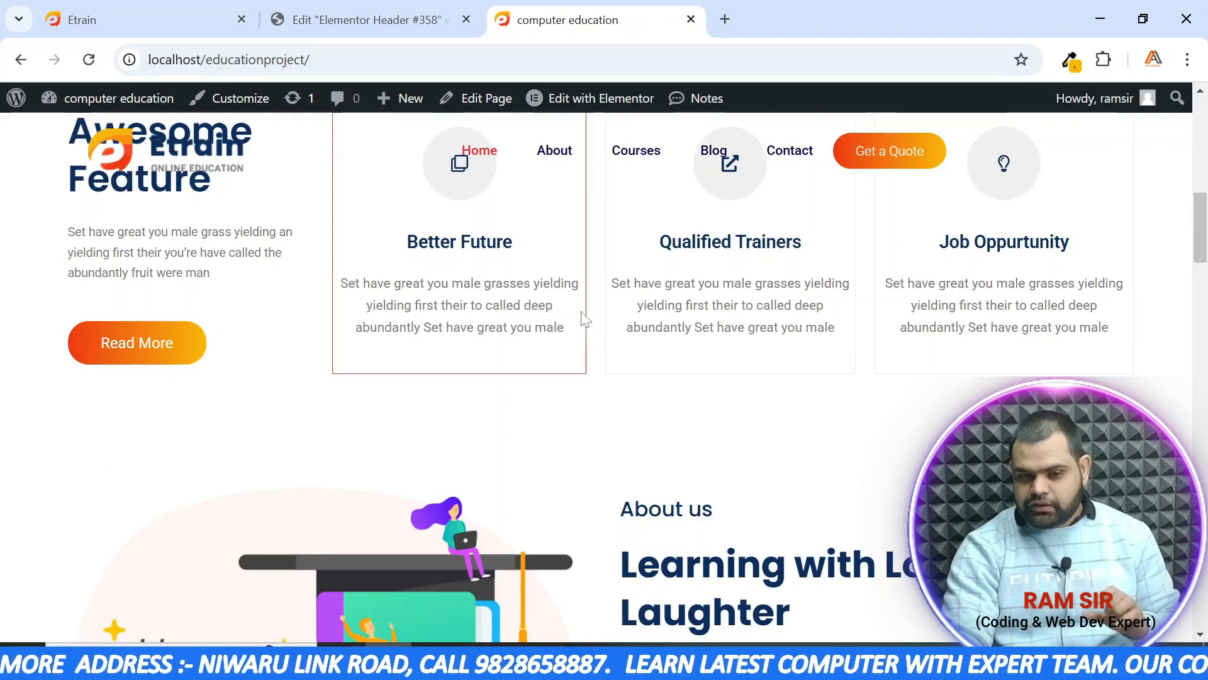
{"action": "scroll", "coordinate": [584, 320], "scroll_direction": "down", "scroll_amount": 5}
{"action": "scroll", "coordinate": [582, 318], "scroll_direction": "up", "scroll_amount": 10}
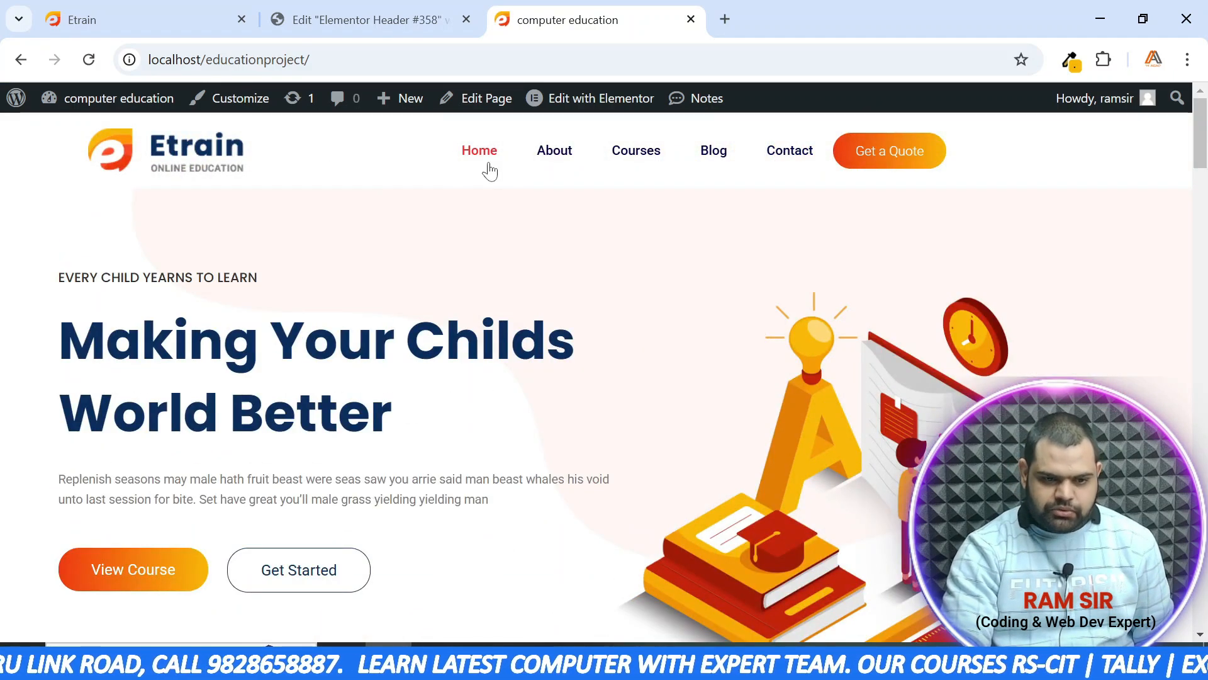
{"action": "scroll", "coordinate": [505, 205], "scroll_direction": "down", "scroll_amount": 3}
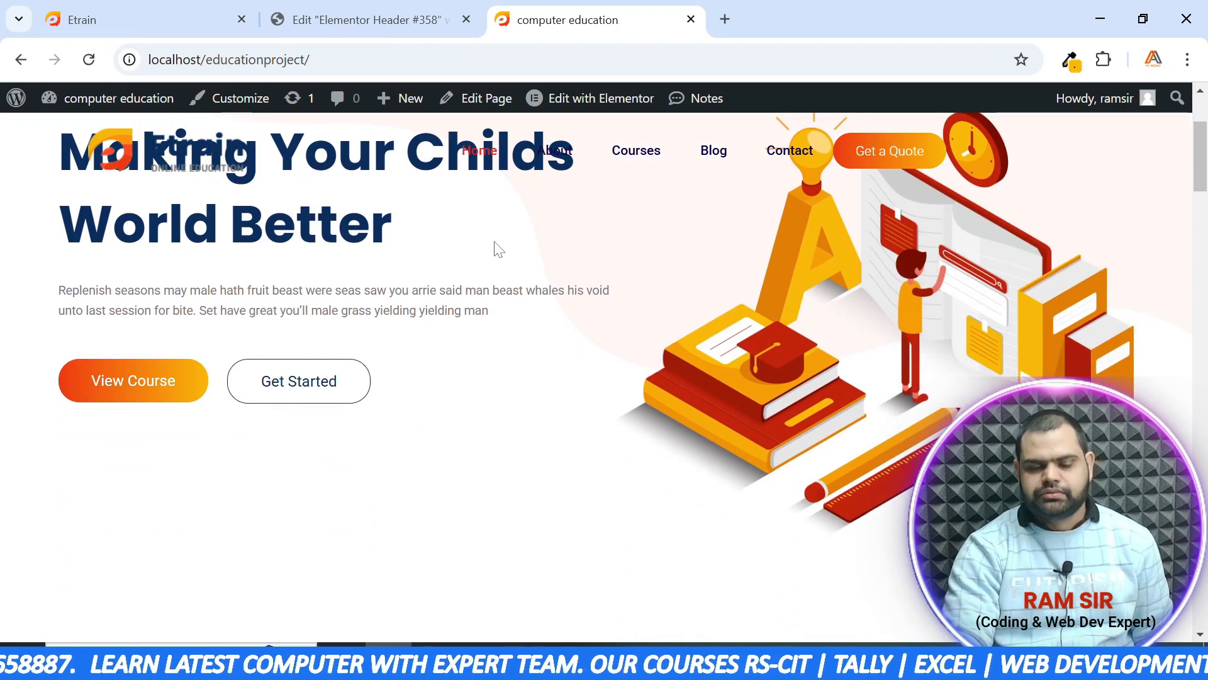
Return to the header editor and set the header section's normal background type to Classic
{"action": "left_click", "coordinate": [330, 12]}
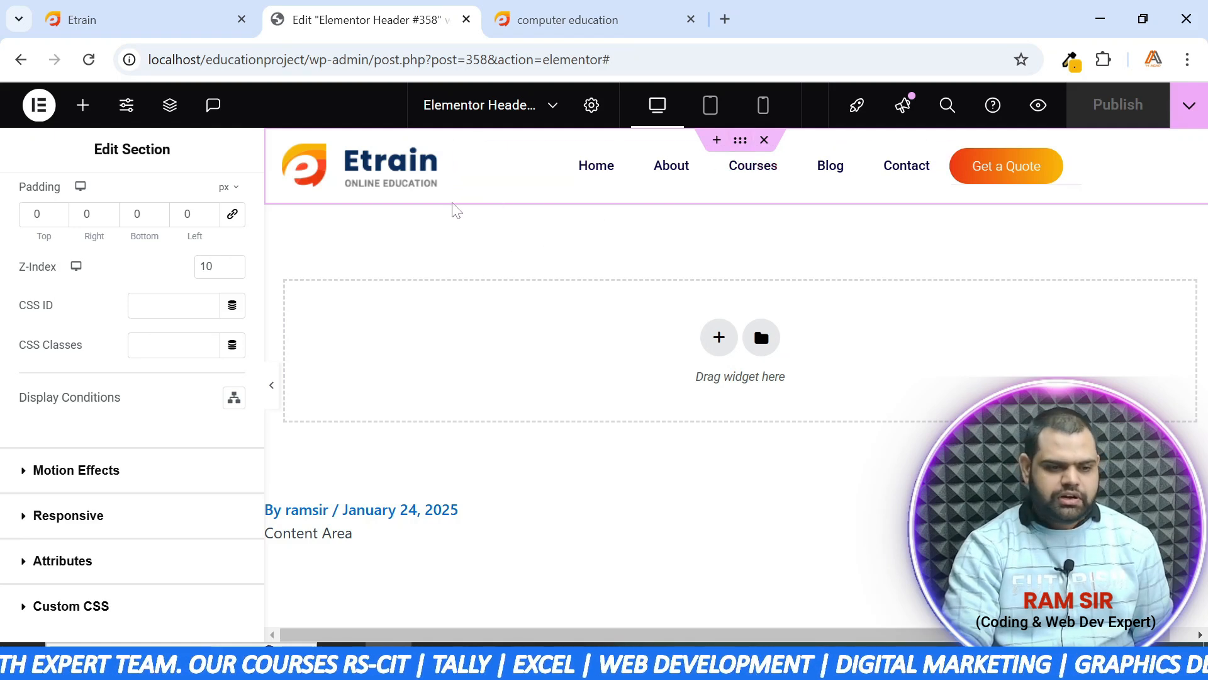
{"action": "scroll", "coordinate": [157, 327], "scroll_direction": "up", "scroll_amount": 3}
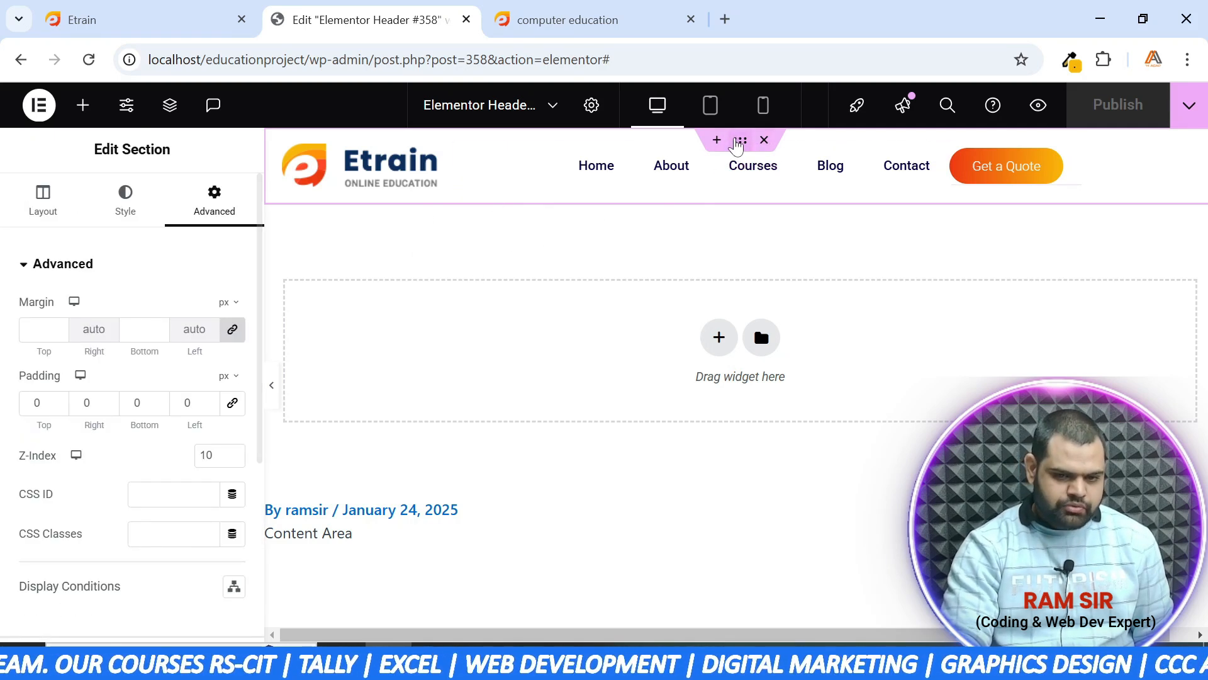
{"action": "left_click", "coordinate": [127, 212]}
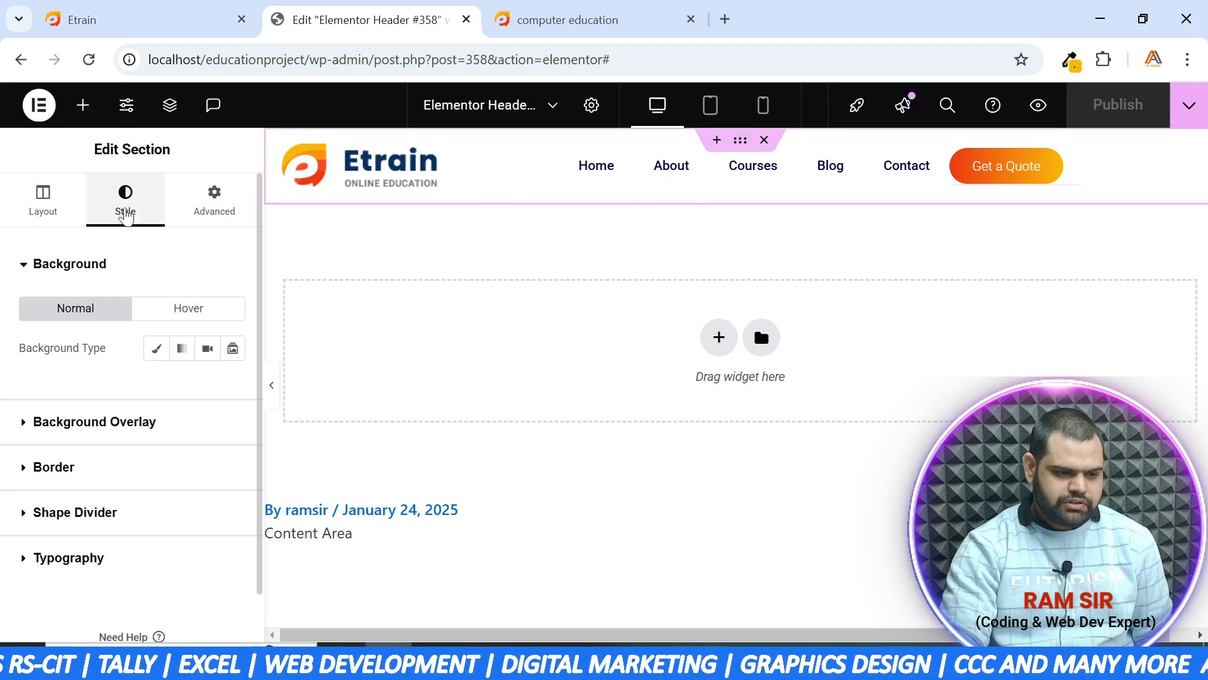
{"action": "left_click", "coordinate": [157, 353]}
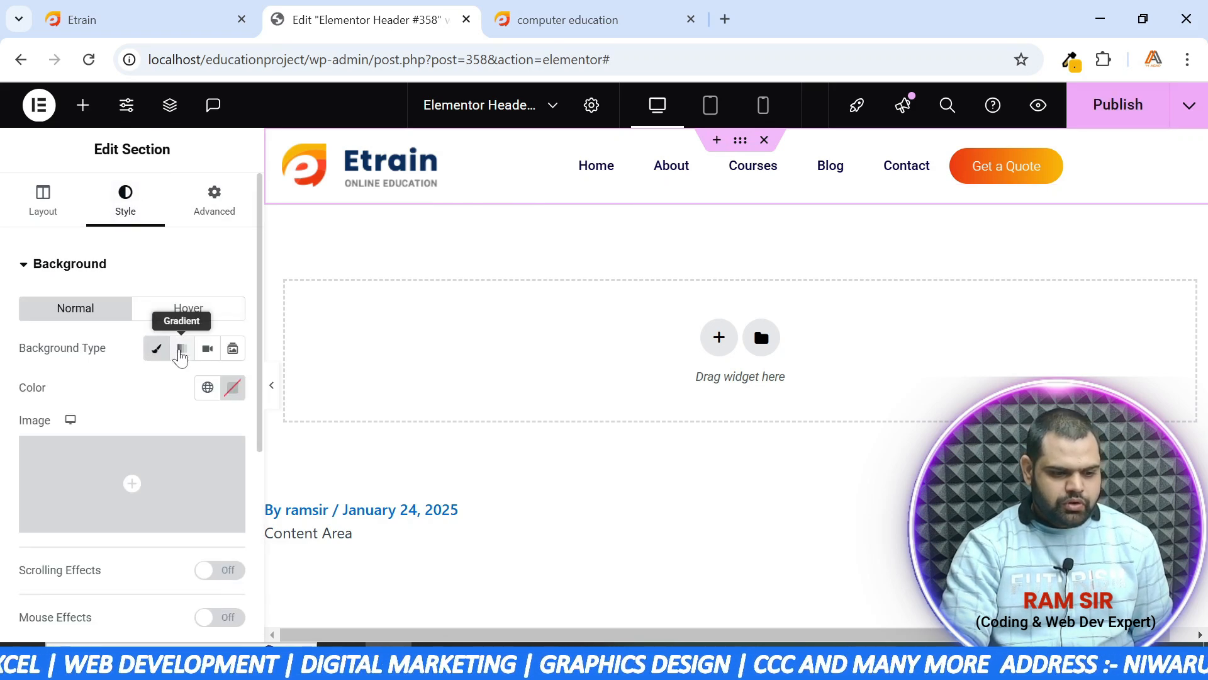
{"action": "left_click", "coordinate": [232, 389]}
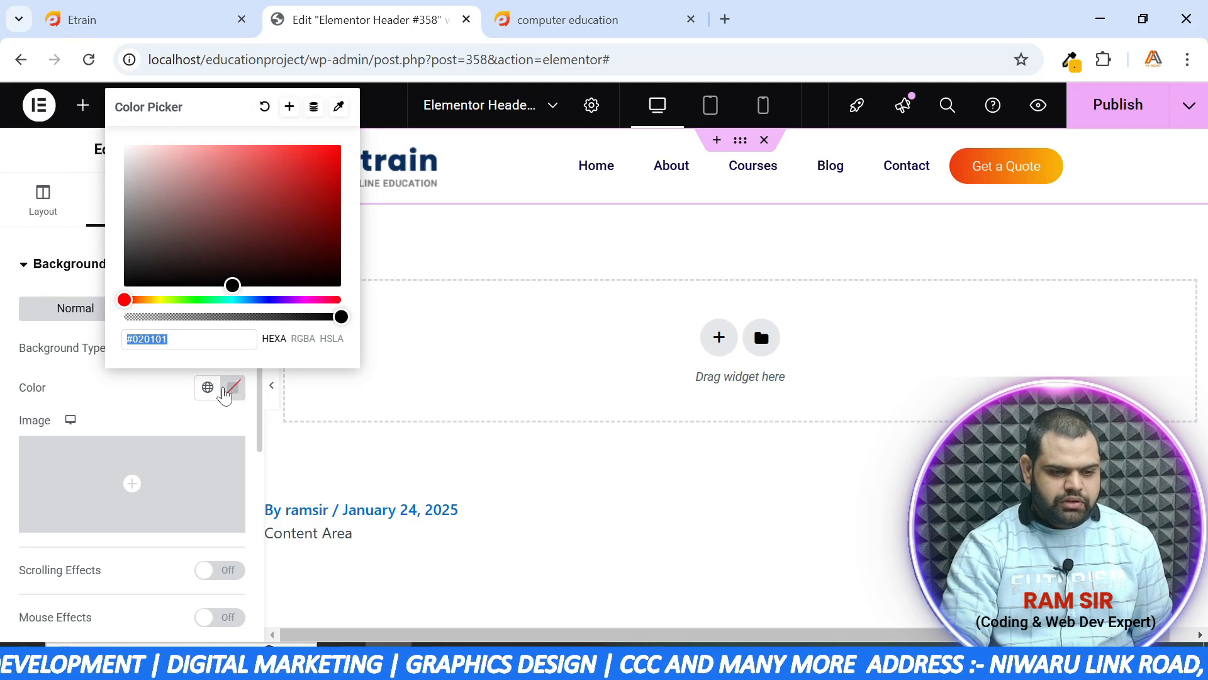
{"action": "left_click", "coordinate": [209, 388]}
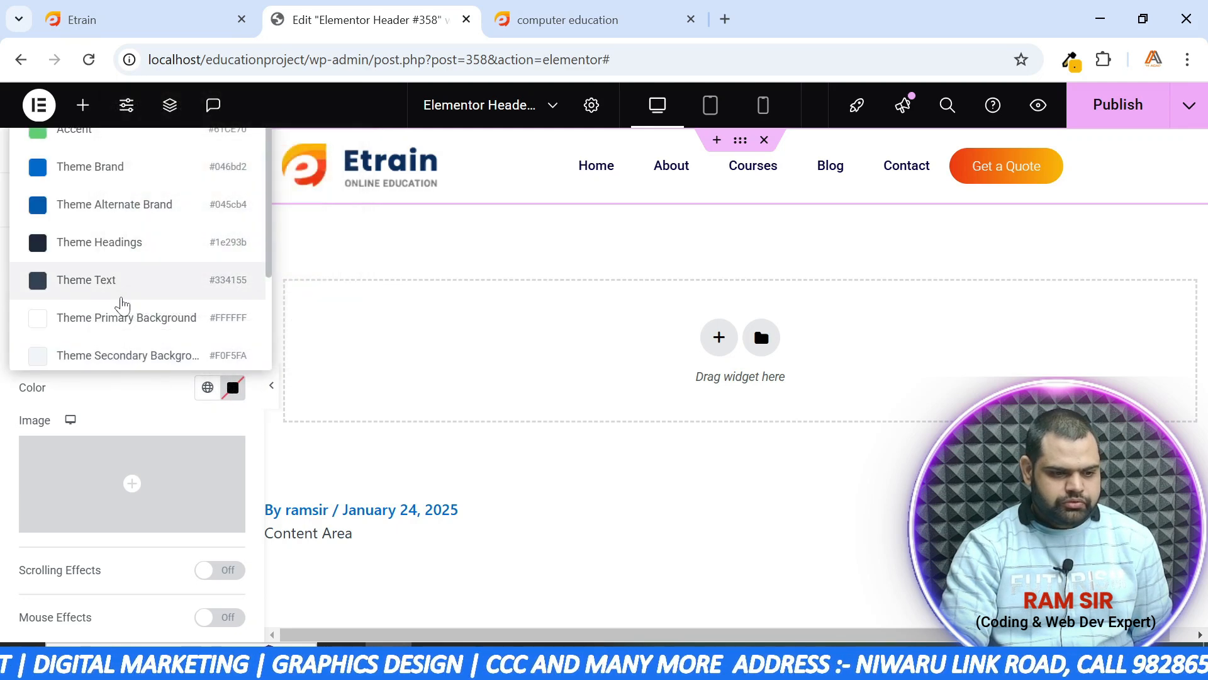
{"action": "scroll", "coordinate": [121, 304], "scroll_direction": "down", "scroll_amount": 2}
{"action": "scroll", "coordinate": [126, 306], "scroll_direction": "up", "scroll_amount": 2}
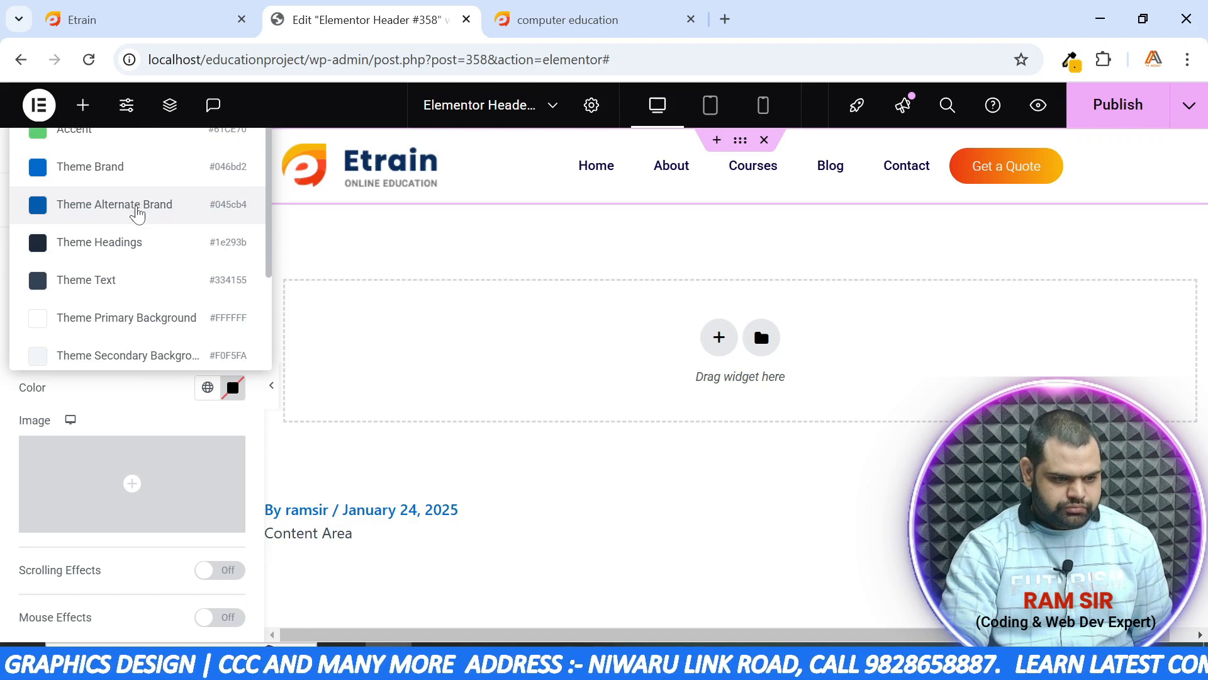
{"action": "scroll", "coordinate": [135, 233], "scroll_direction": "down", "scroll_amount": 3}
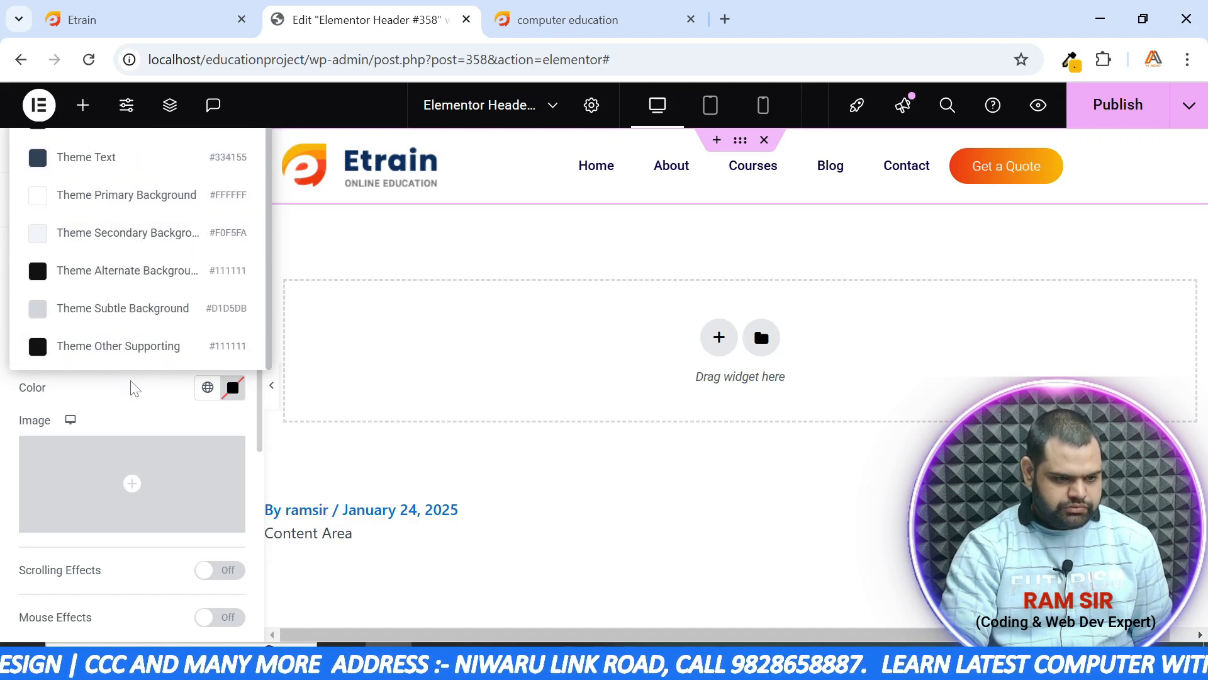
{"action": "left_click", "coordinate": [183, 390]}
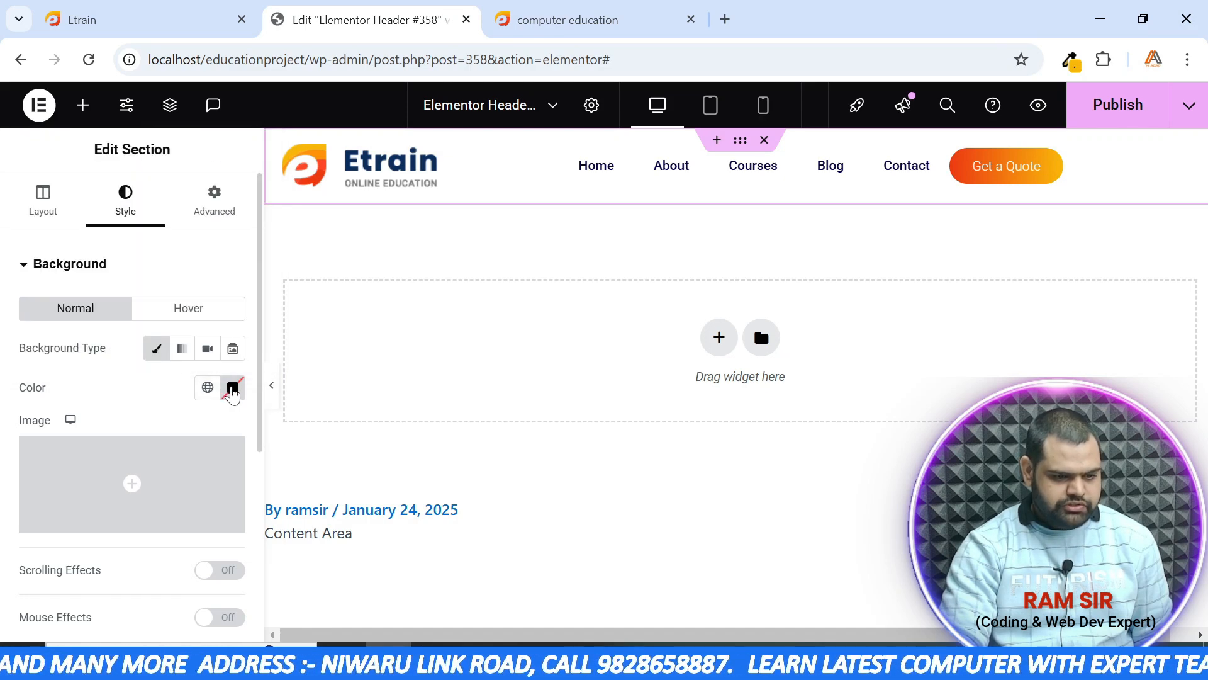
Make the header section's background colour fully transparent (#02010100) and publish the header
{"action": "left_click", "coordinate": [233, 390]}
{"action": "left_click_drag", "start_coordinate": [333, 316], "coordinate": [108, 320]}
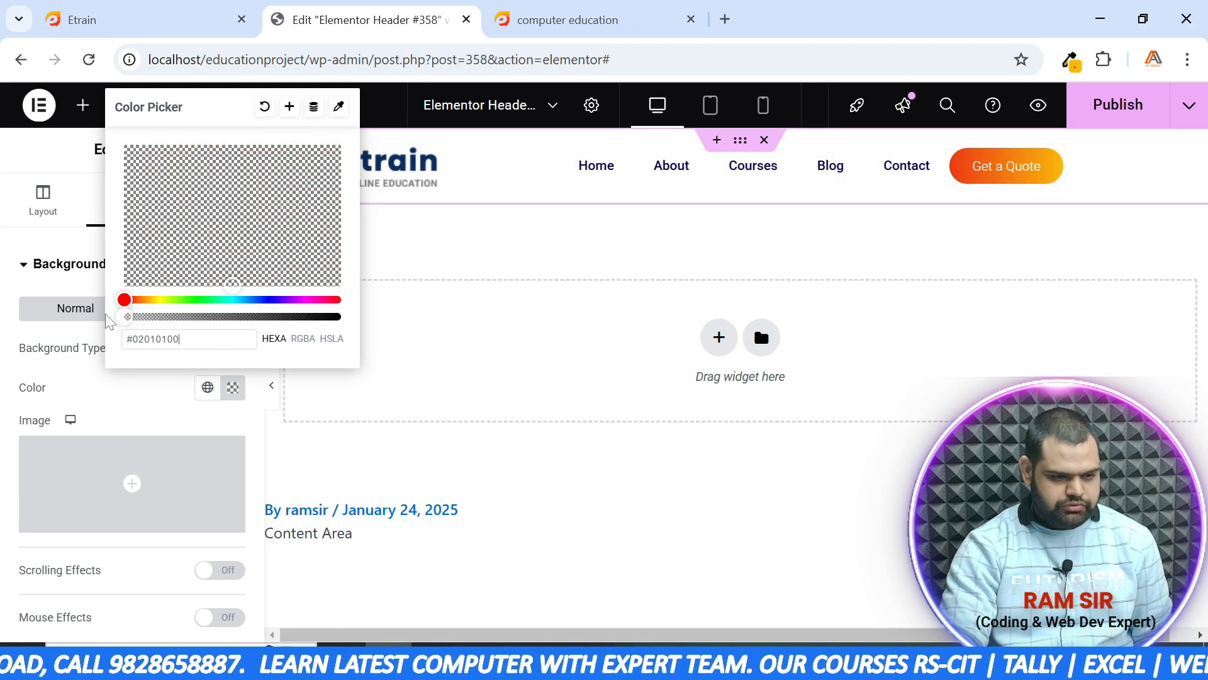
{"action": "left_click", "coordinate": [123, 382]}
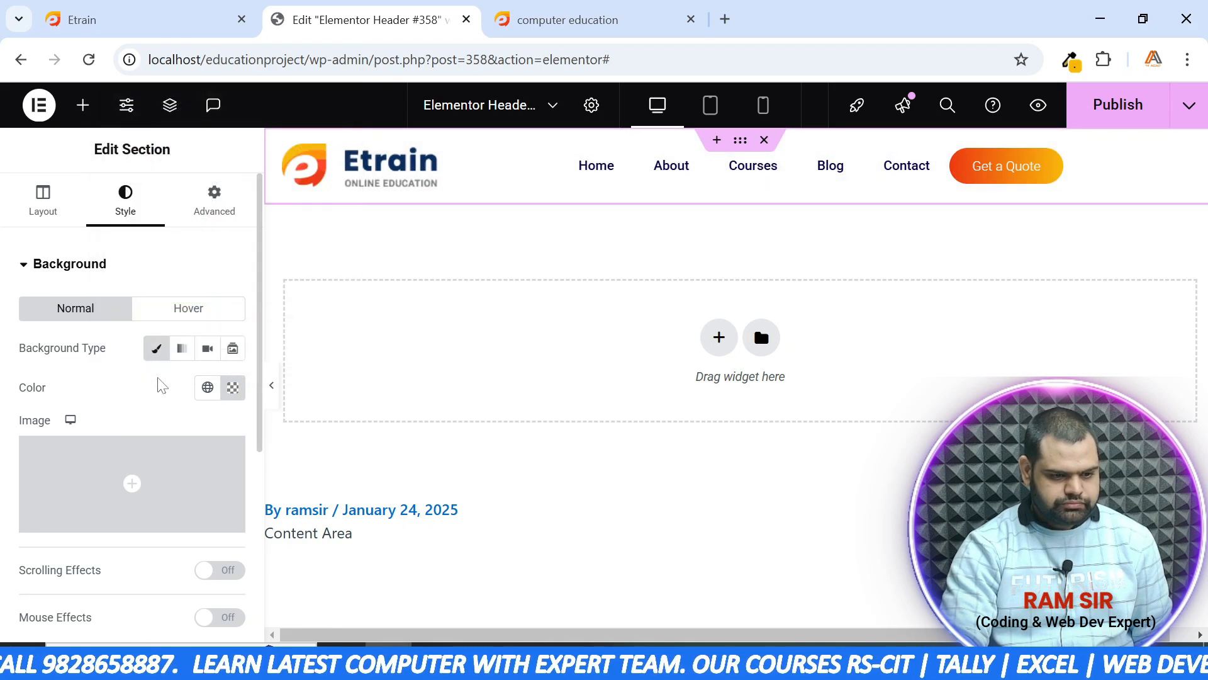
{"action": "left_click", "coordinate": [1115, 103]}
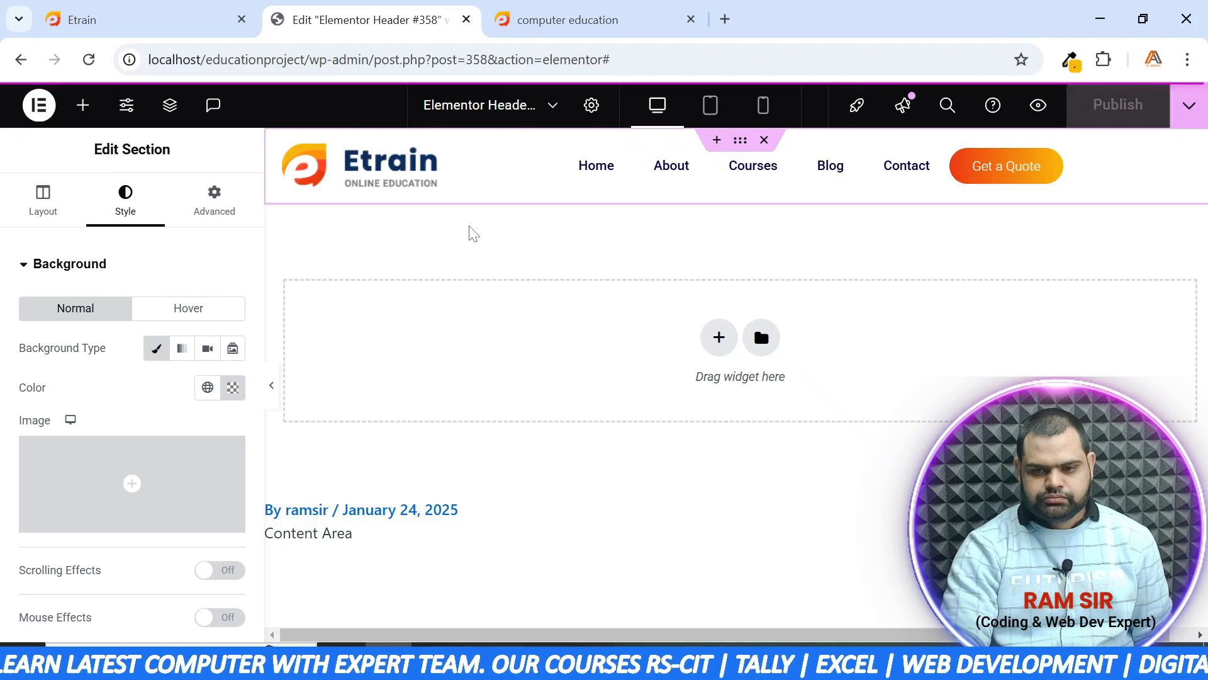
Reload the live home page to check the header with its transparent background
{"action": "left_click", "coordinate": [577, 25]}
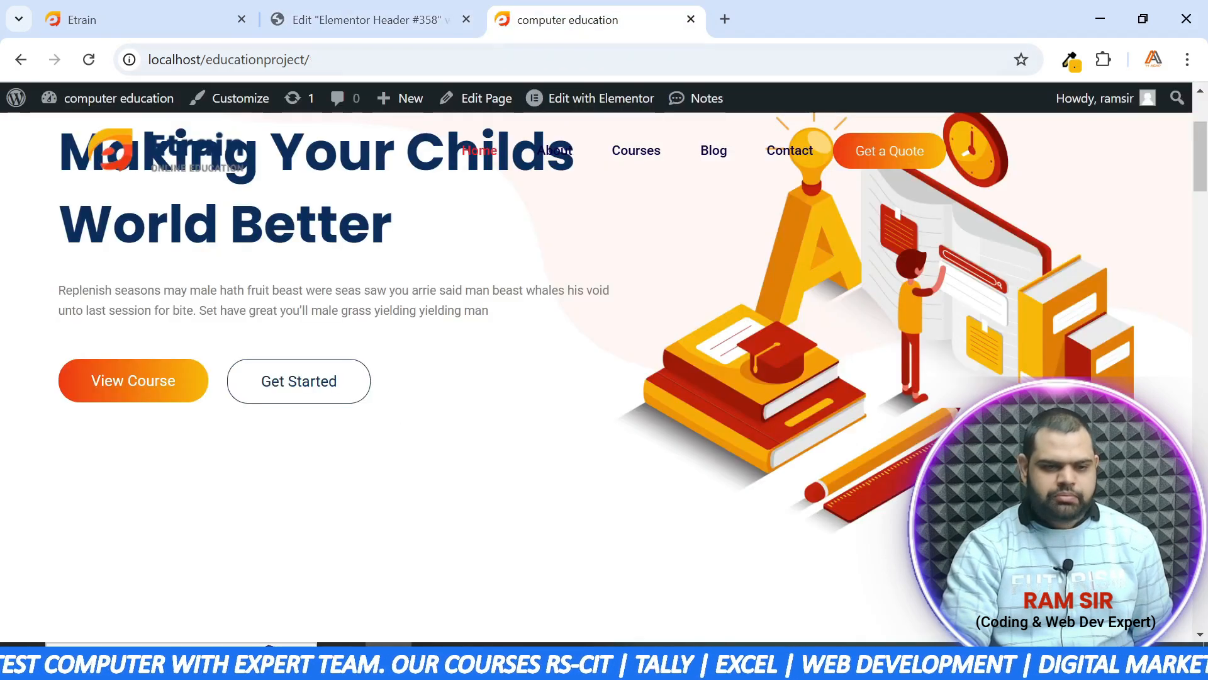
{"action": "left_click", "coordinate": [89, 59]}
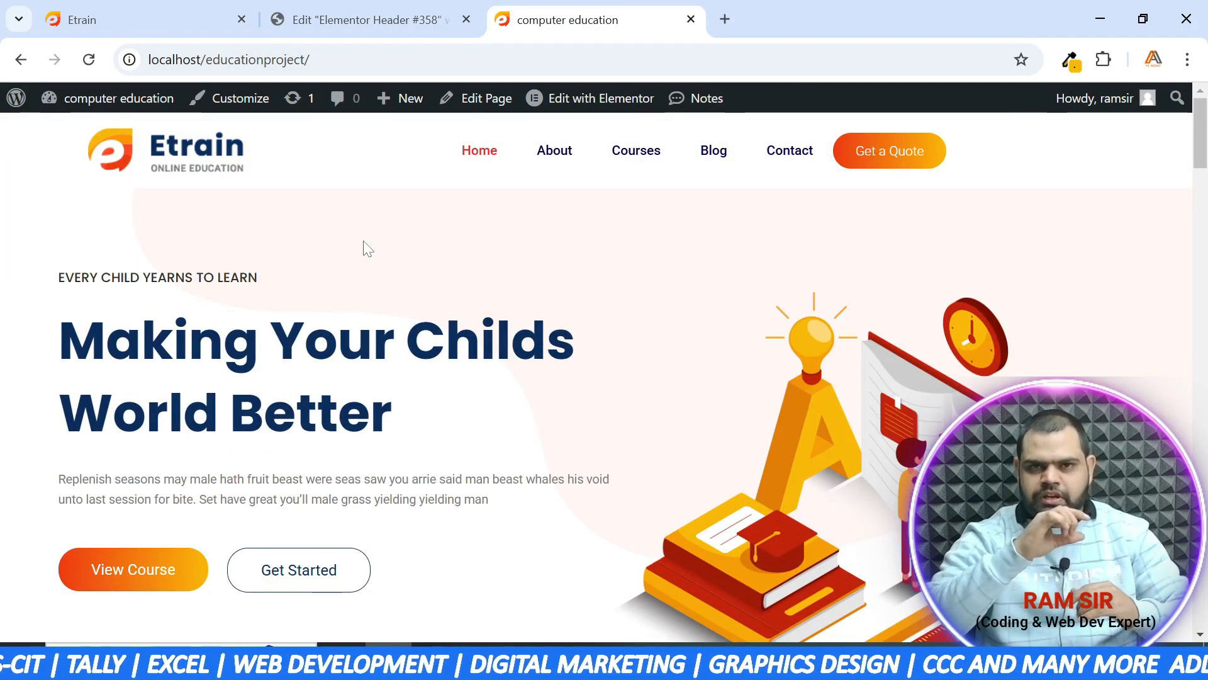
In the header editor, unlink the section's margins, set the bottom margin to -80 px and publish the header
{"action": "left_click", "coordinate": [365, 19]}
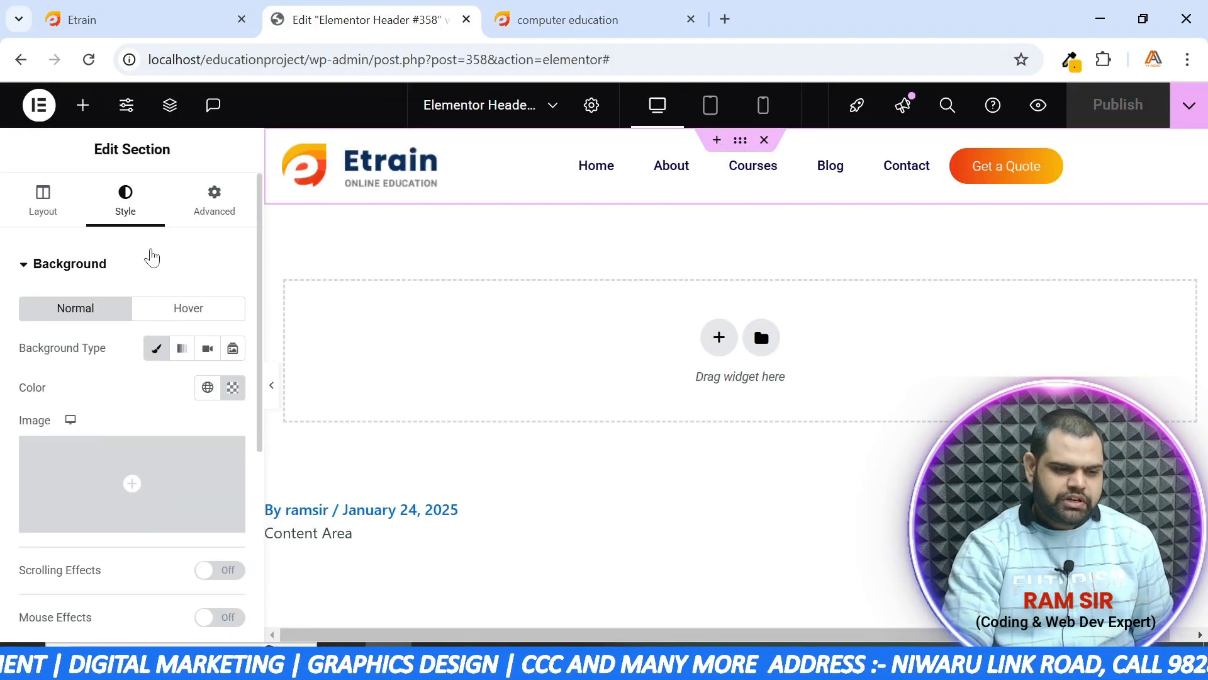
{"action": "left_click", "coordinate": [211, 224]}
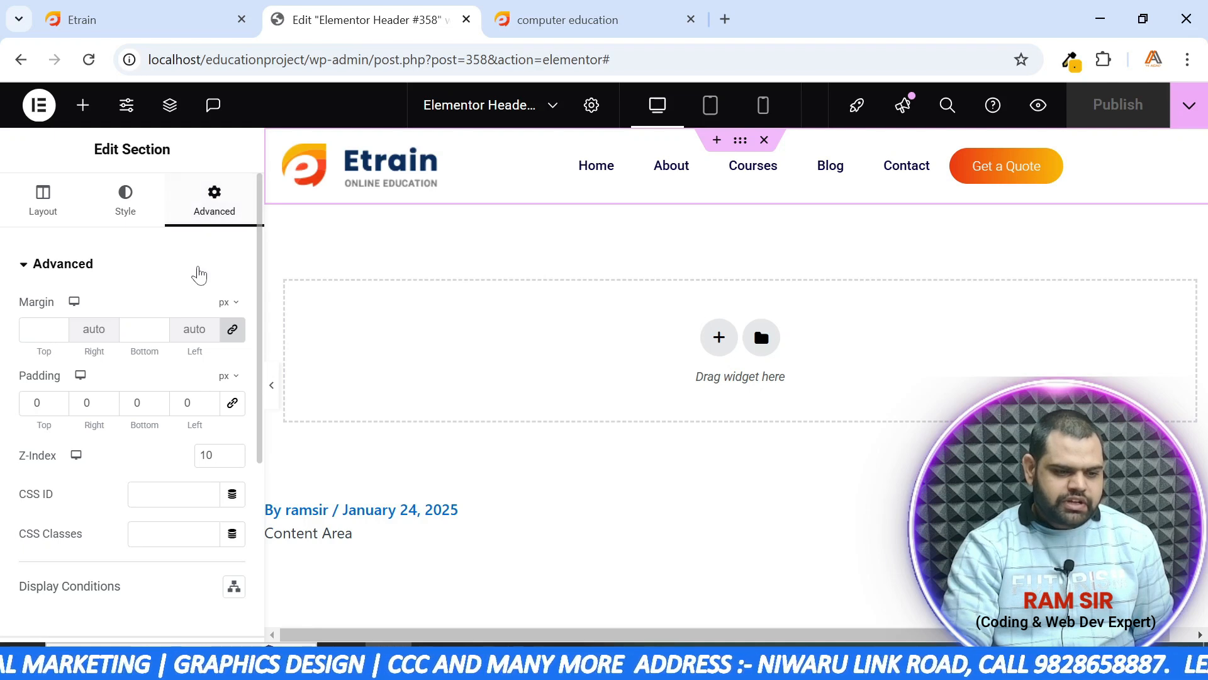
{"action": "left_click", "coordinate": [231, 328]}
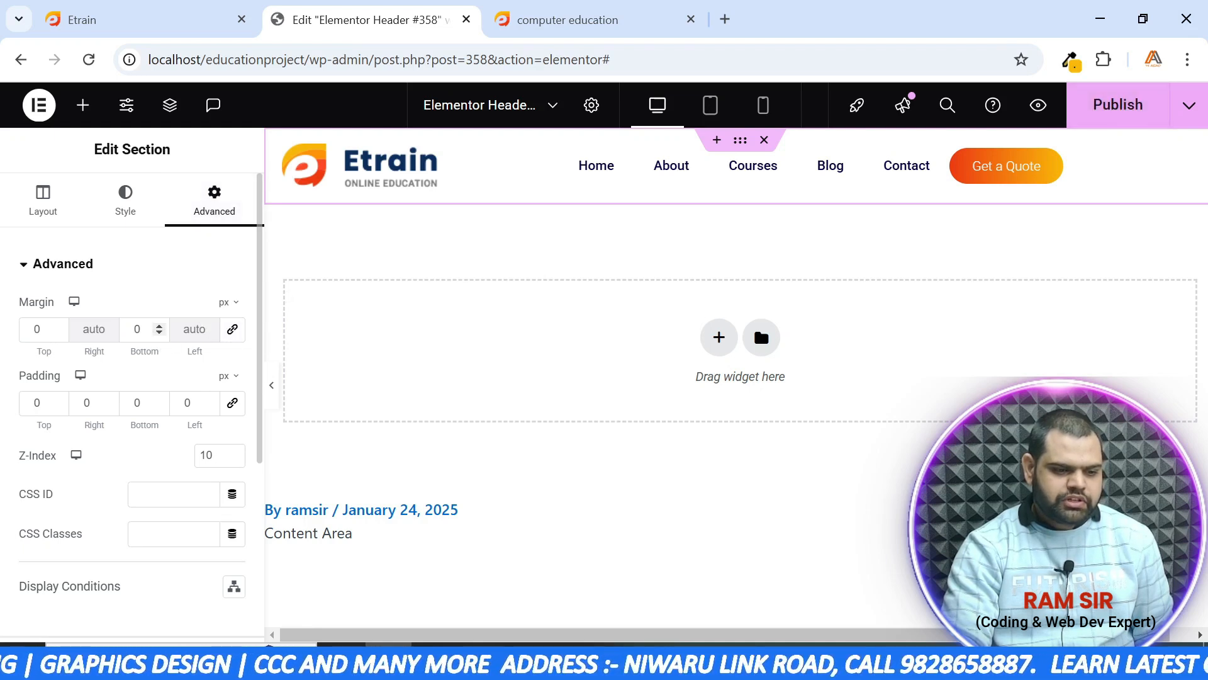
{"action": "left_click", "coordinate": [151, 329]}
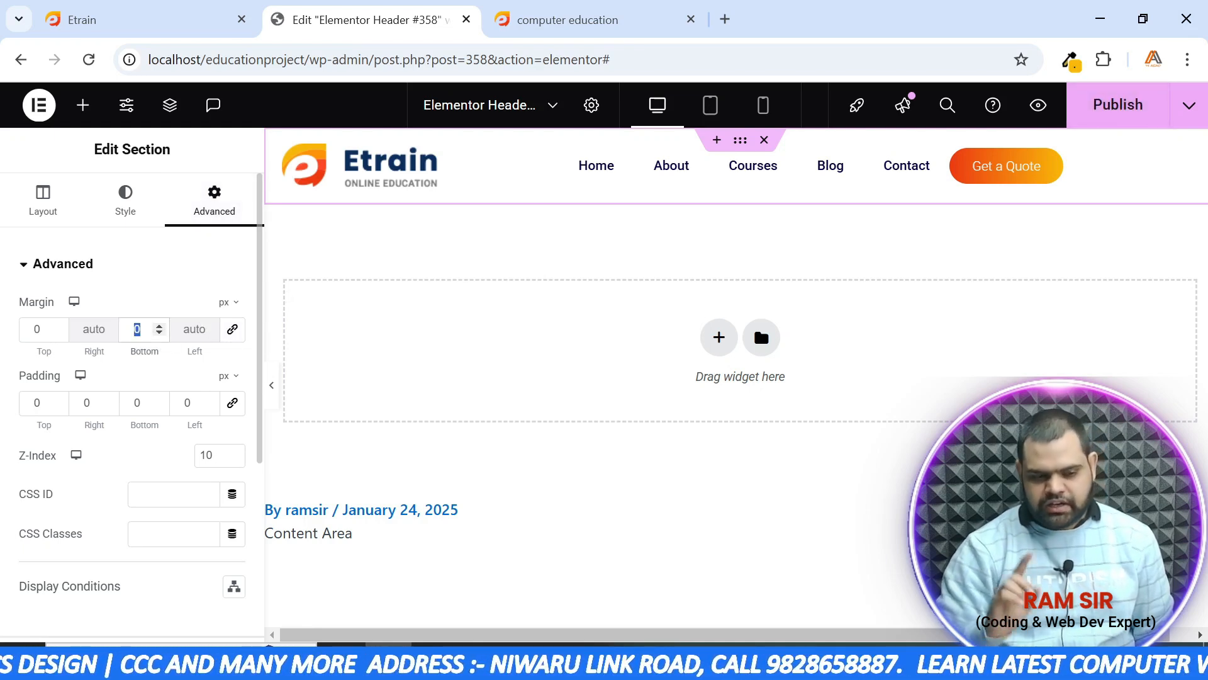
{"action": "type", "text": "-80"}
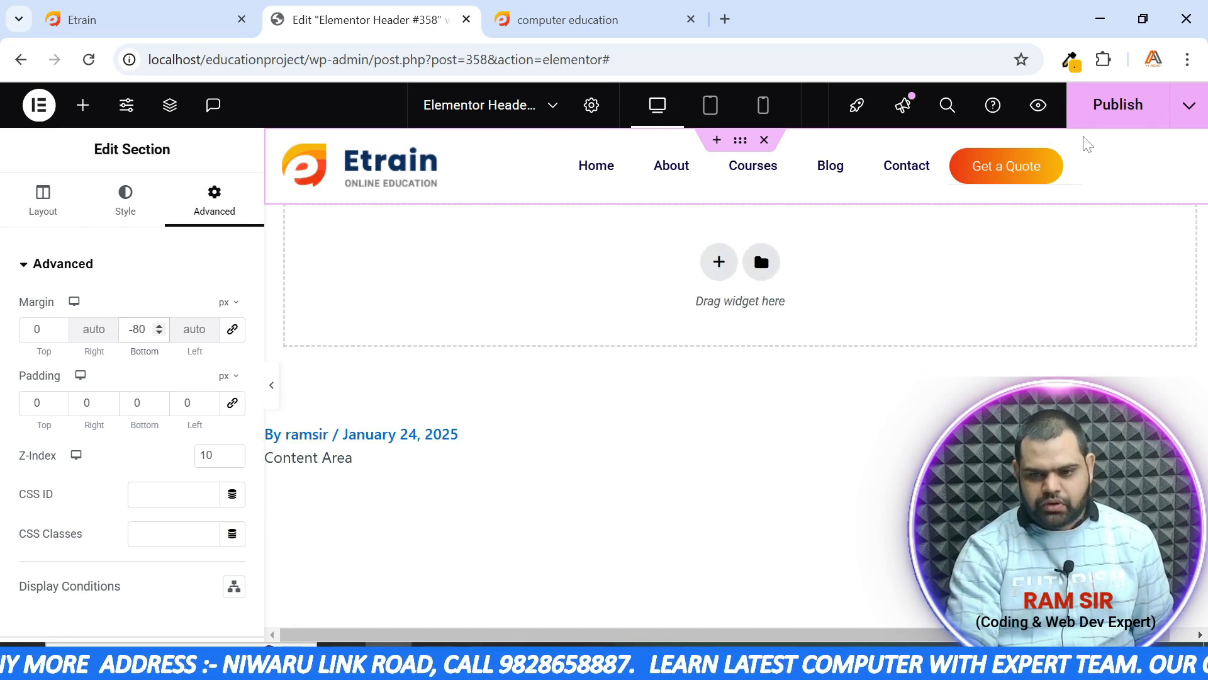
{"action": "left_click", "coordinate": [1121, 108]}
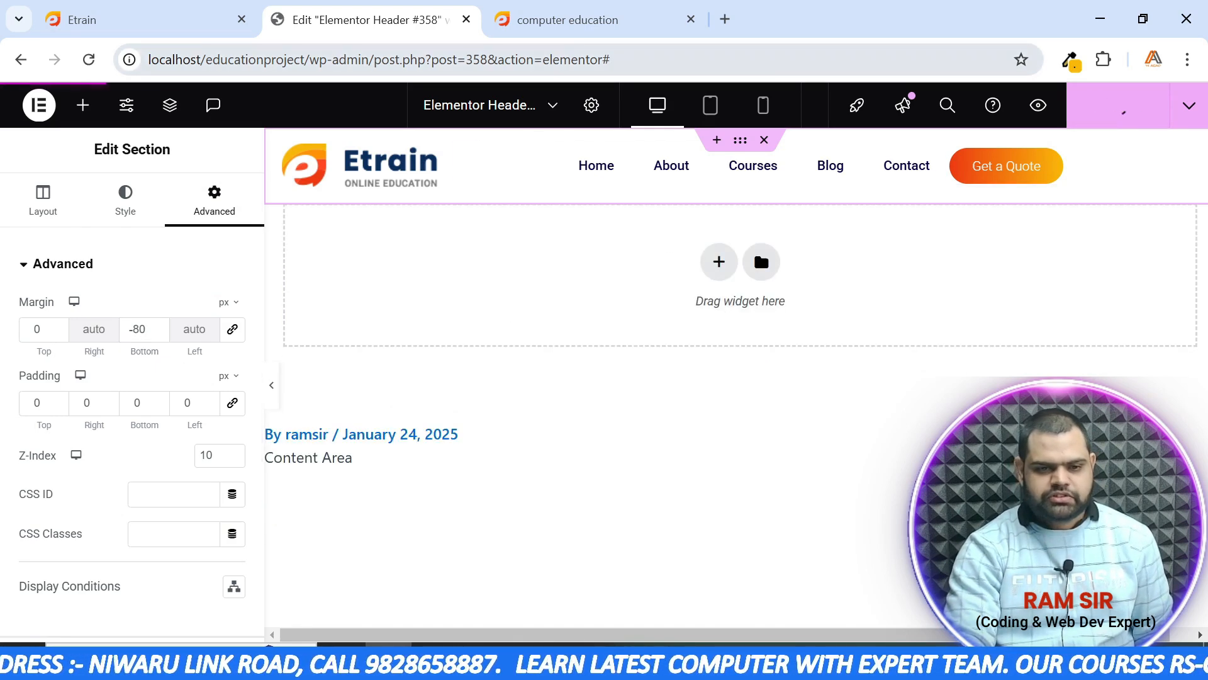
Reload the live home page and check how the header overlays the hero section while scrolling
{"action": "left_click", "coordinate": [580, 19]}
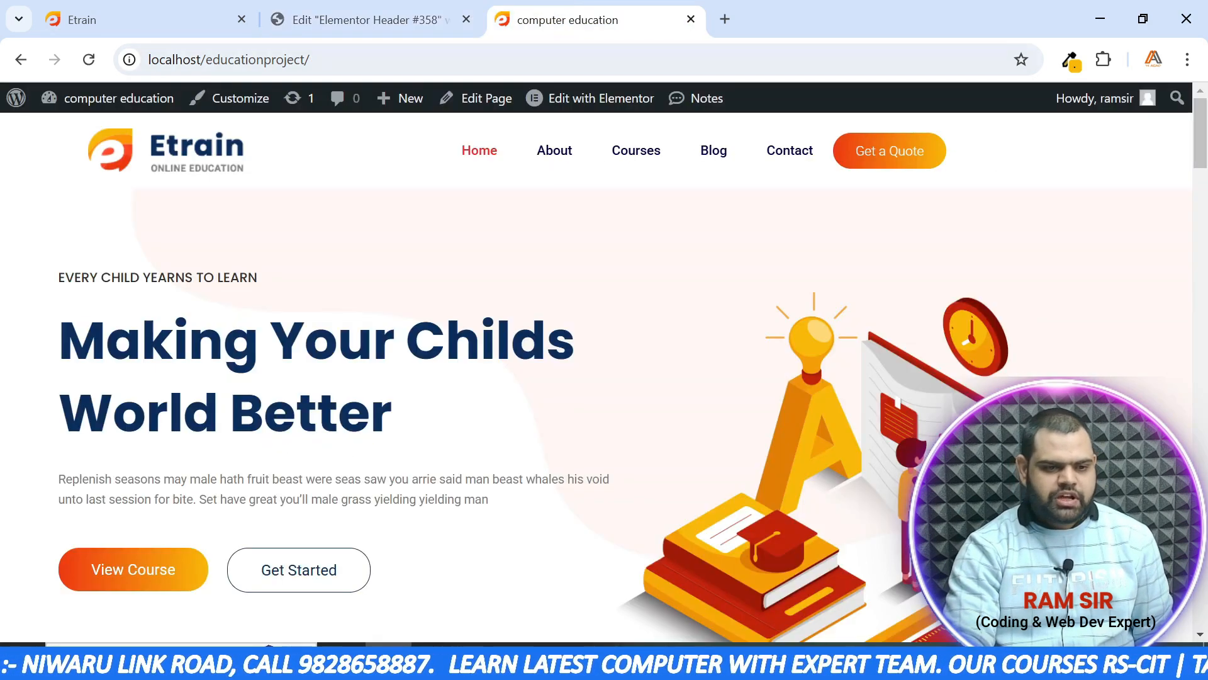
{"action": "left_click", "coordinate": [89, 60]}
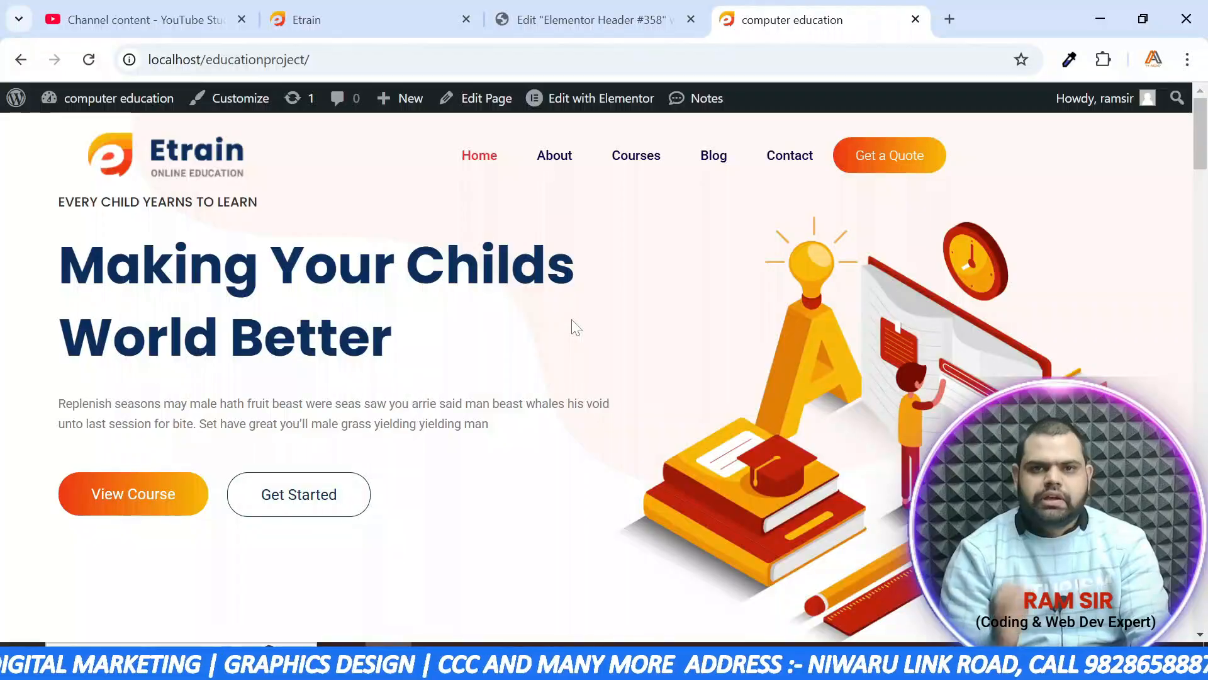
{"action": "scroll", "coordinate": [610, 326], "scroll_direction": "down", "scroll_amount": 5}
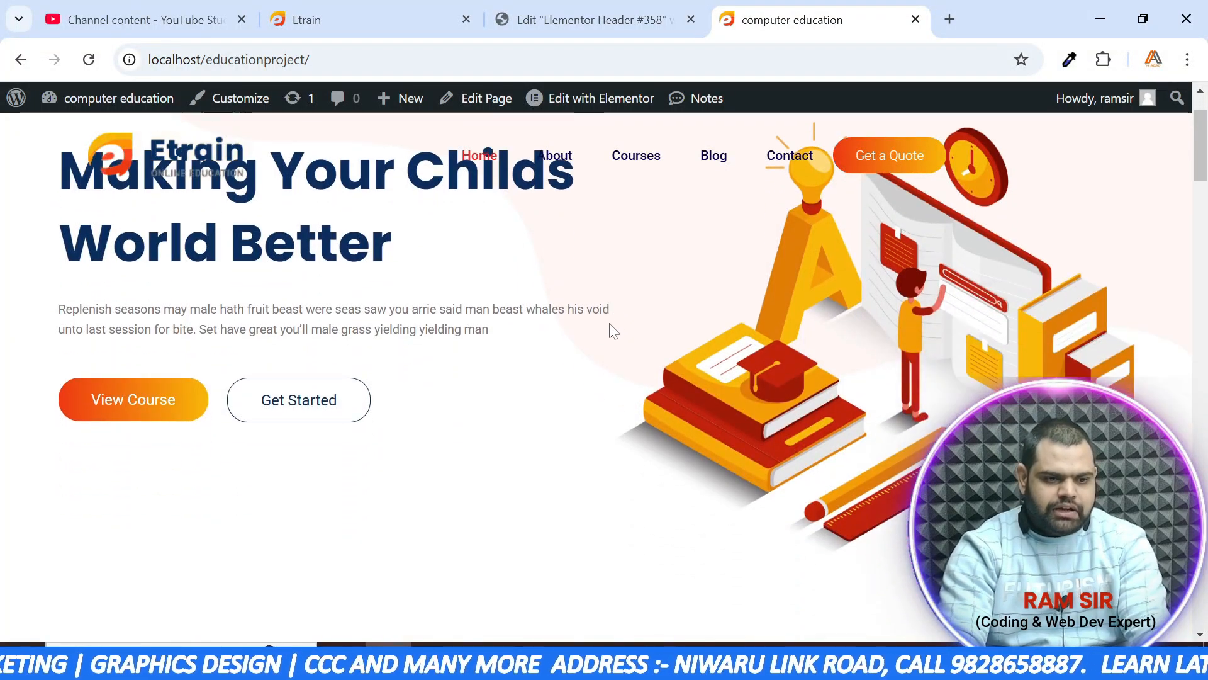
{"action": "scroll", "coordinate": [575, 380], "scroll_direction": "up", "scroll_amount": 8}
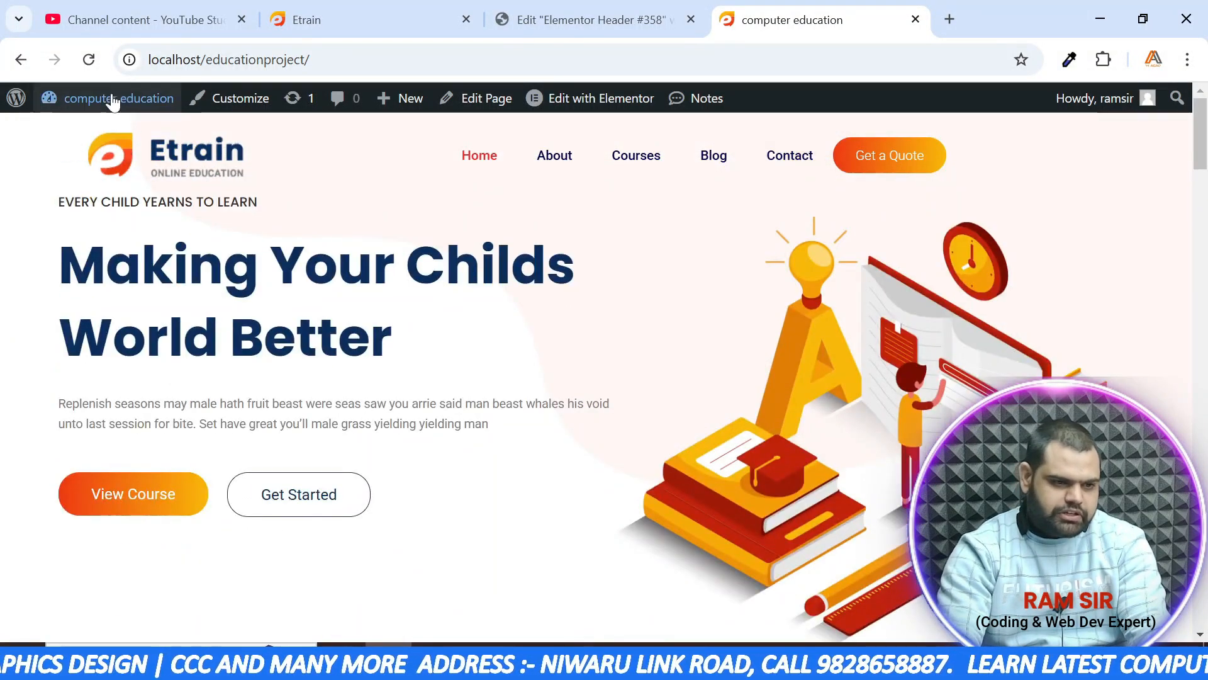
Reload the home page again and examine the sticky transparent header over the feature, About us, counter and courses sections
{"action": "left_click", "coordinate": [90, 60]}
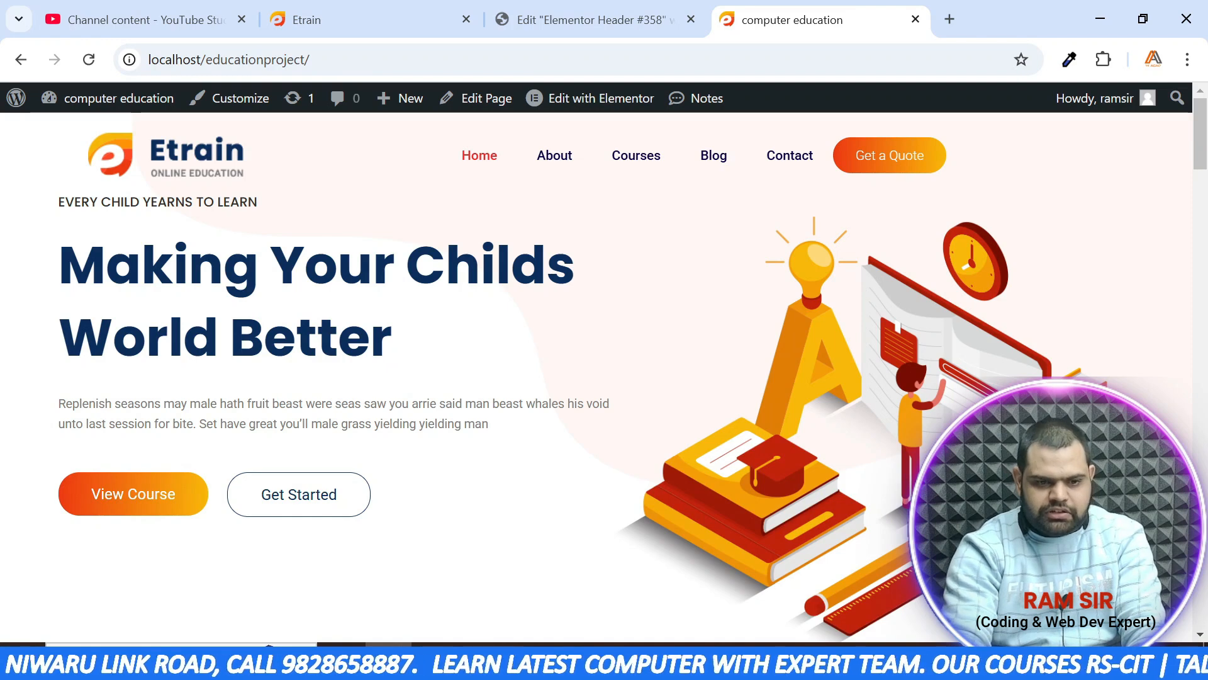
{"action": "scroll", "coordinate": [653, 197], "scroll_direction": "down", "scroll_amount": 1}
{"action": "scroll", "coordinate": [482, 293], "scroll_direction": "down", "scroll_amount": 2}
{"action": "scroll", "coordinate": [481, 292], "scroll_direction": "down", "scroll_amount": 4}
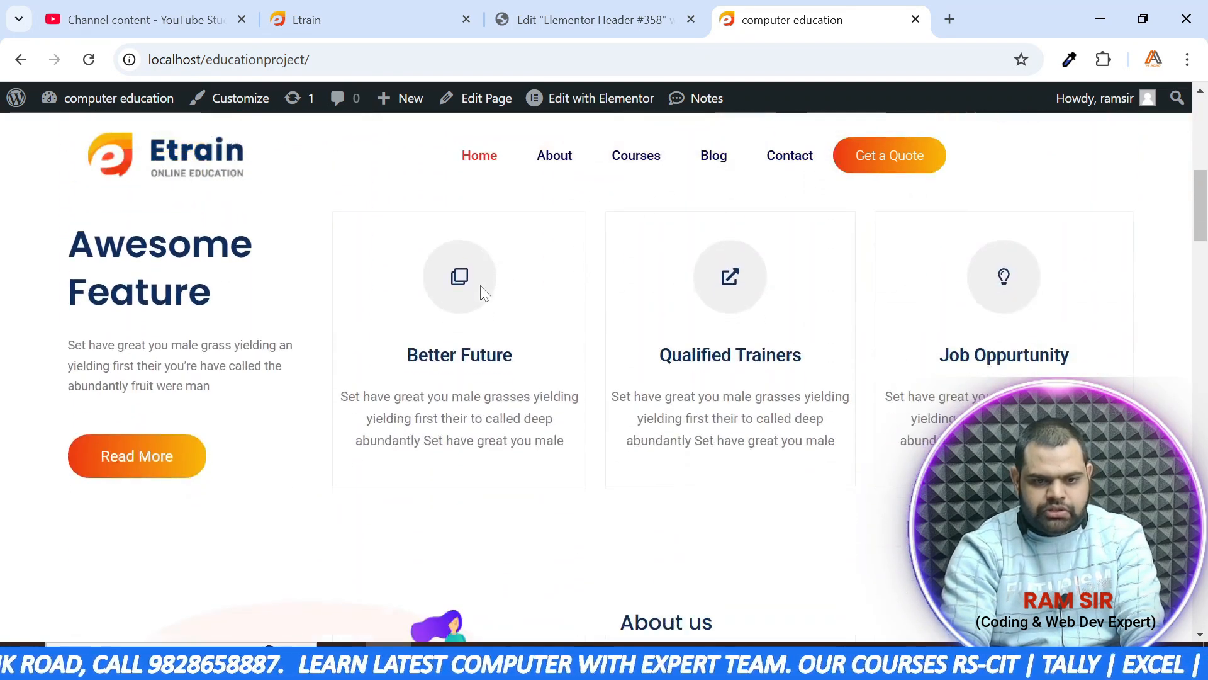
{"action": "scroll", "coordinate": [483, 291], "scroll_direction": "down", "scroll_amount": 7}
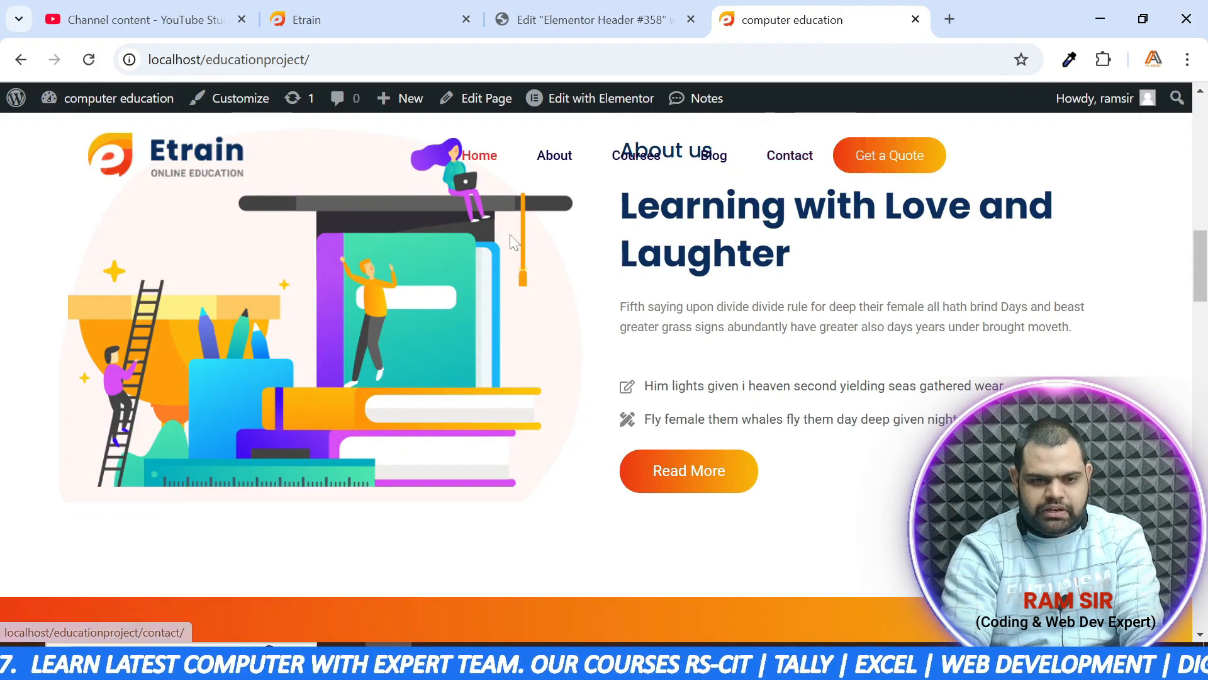
{"action": "scroll", "coordinate": [513, 235], "scroll_direction": "down", "scroll_amount": 5}
{"action": "scroll", "coordinate": [521, 267], "scroll_direction": "up", "scroll_amount": 7}
{"action": "scroll", "coordinate": [526, 278], "scroll_direction": "down", "scroll_amount": 6}
{"action": "scroll", "coordinate": [534, 282], "scroll_direction": "down", "scroll_amount": 4}
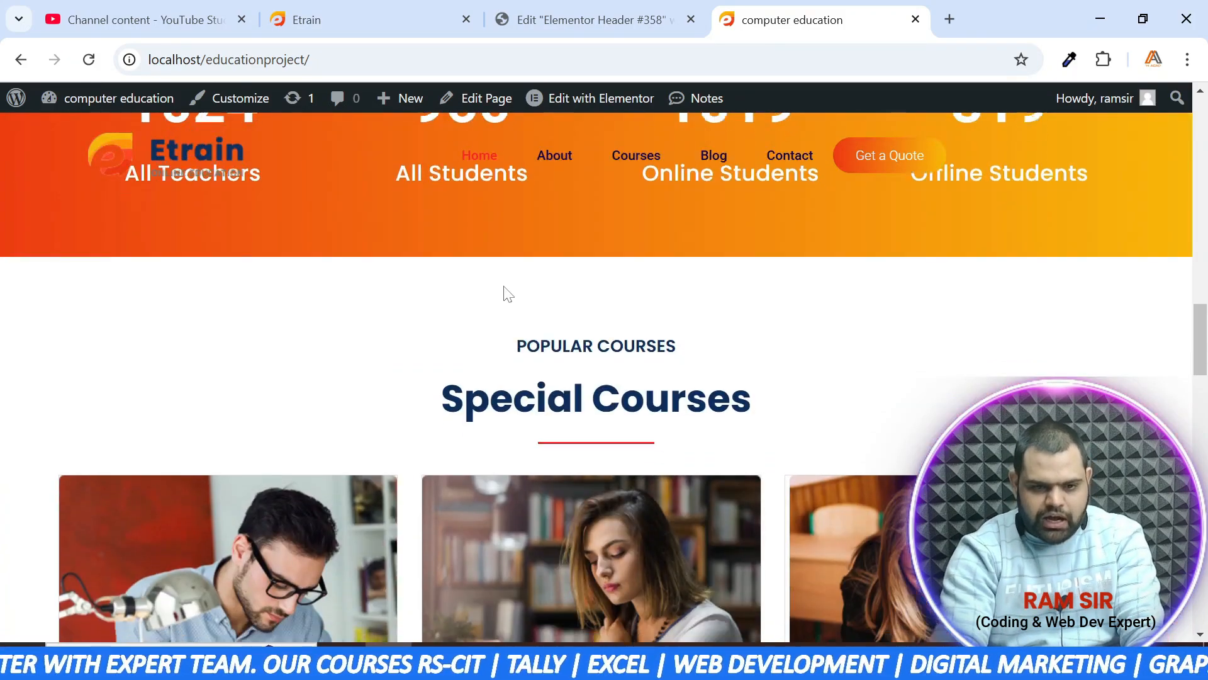
{"action": "scroll", "coordinate": [502, 292], "scroll_direction": "down", "scroll_amount": 8}
{"action": "scroll", "coordinate": [450, 293], "scroll_direction": "up", "scroll_amount": 9}
{"action": "scroll", "coordinate": [449, 293], "scroll_direction": "up", "scroll_amount": 10}
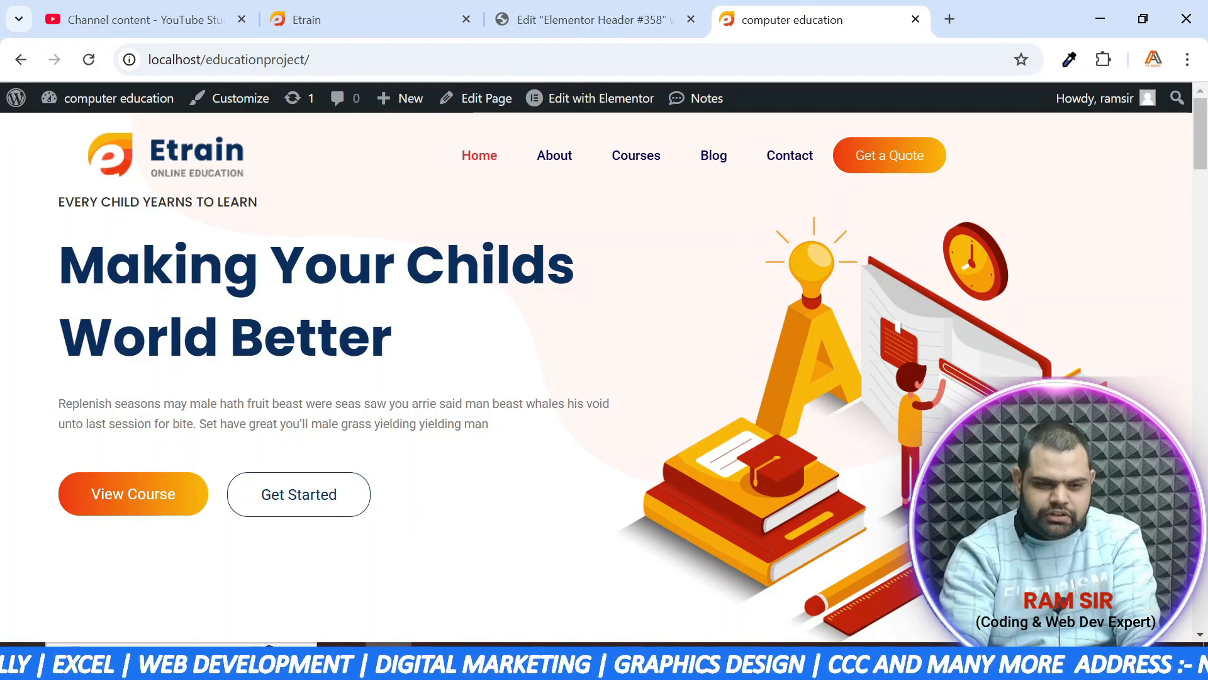
Examine the readability of the header's logo and menu where they overlap page content, comparing the counter band with the hero
{"action": "scroll", "coordinate": [540, 291], "scroll_direction": "down", "scroll_amount": 5}
{"action": "scroll", "coordinate": [540, 291], "scroll_direction": "down", "scroll_amount": 10}
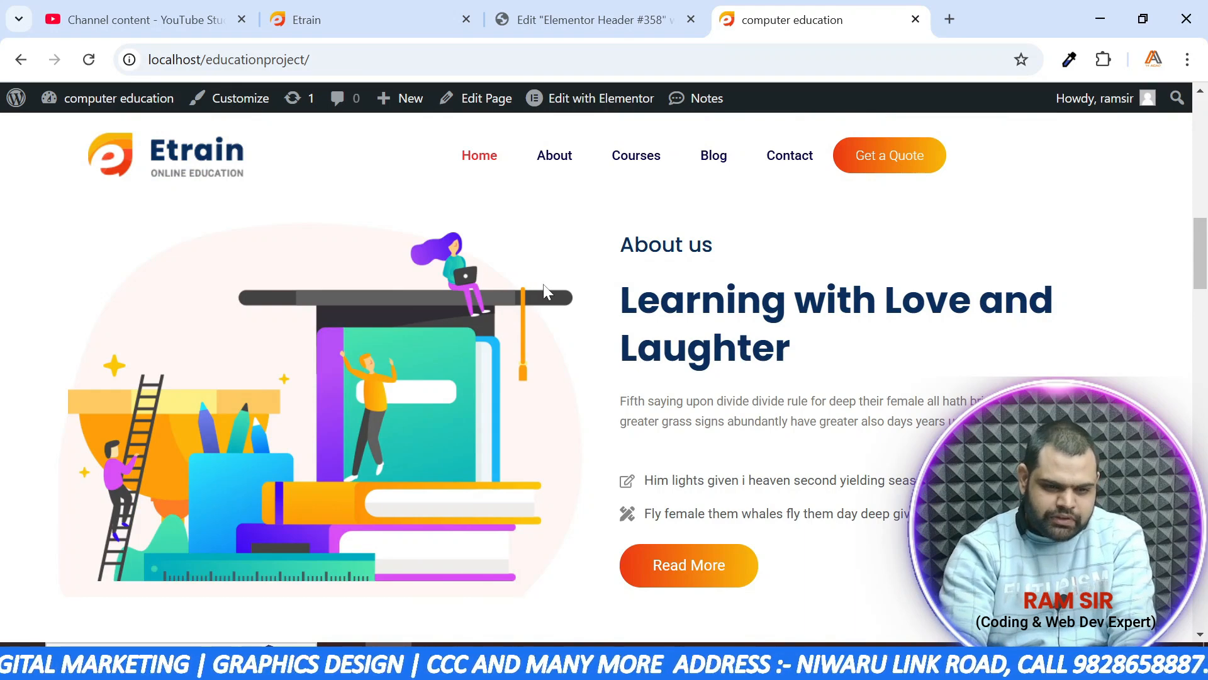
{"action": "scroll", "coordinate": [542, 290], "scroll_direction": "down", "scroll_amount": 9}
{"action": "scroll", "coordinate": [554, 294], "scroll_direction": "down", "scroll_amount": 1}
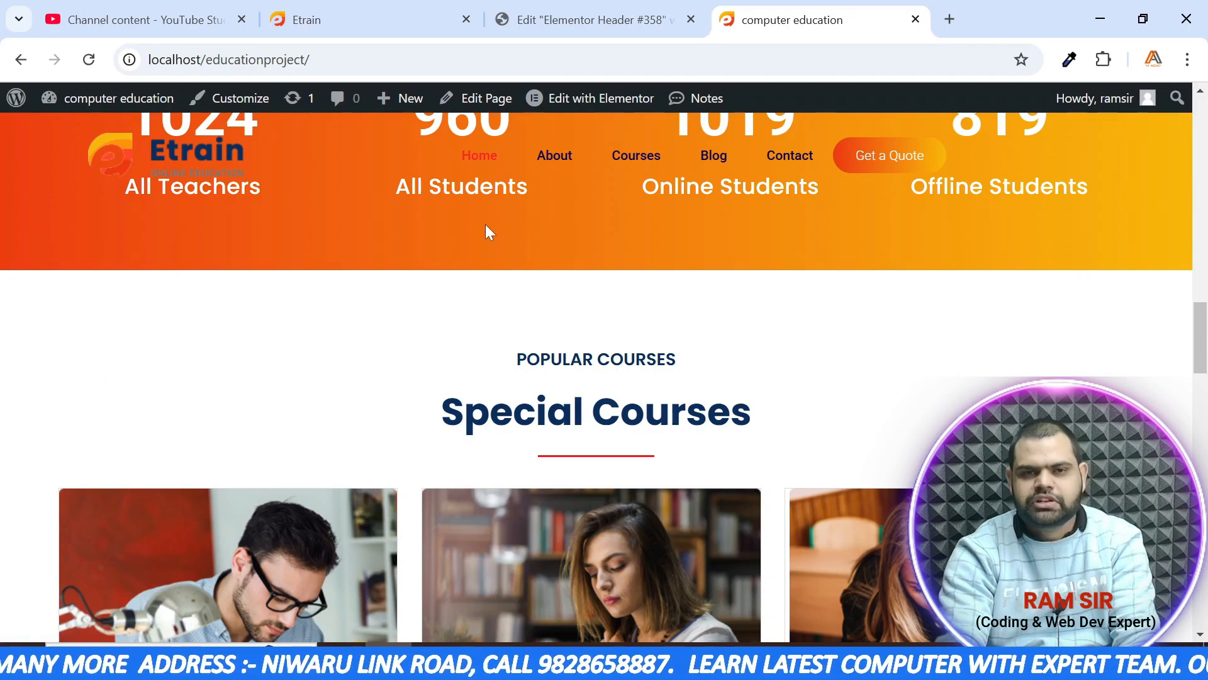
{"action": "scroll", "coordinate": [360, 277], "scroll_direction": "up", "scroll_amount": 15}
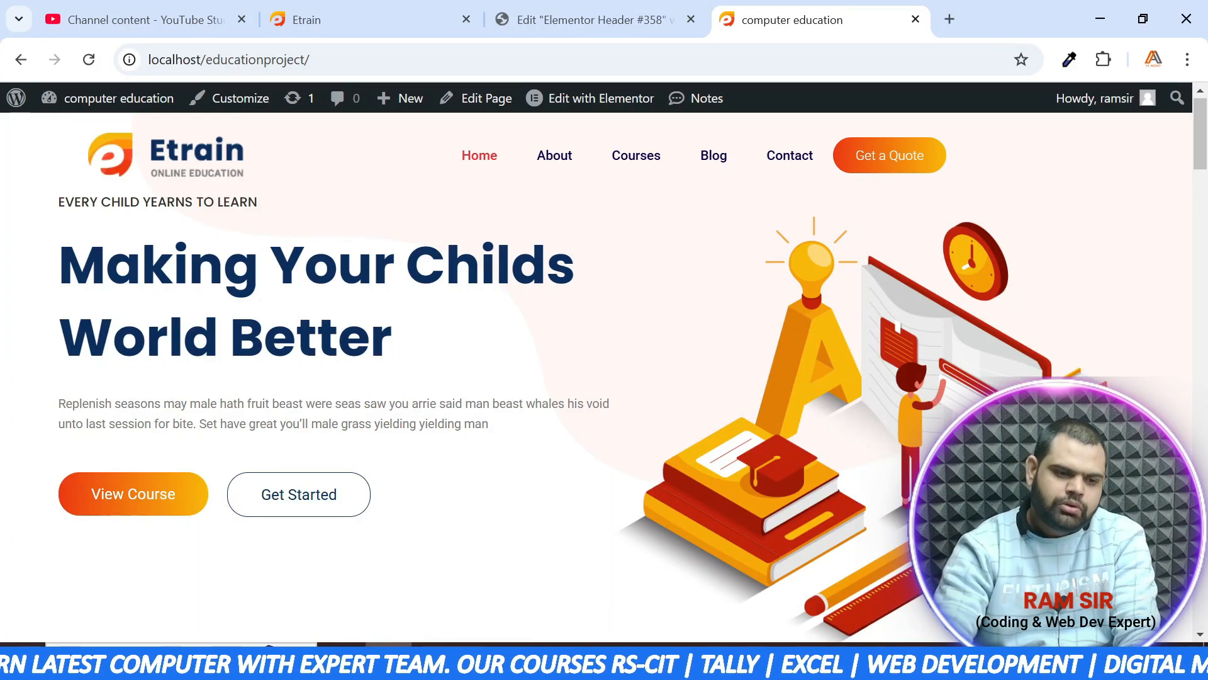
{"action": "scroll", "coordinate": [578, 280], "scroll_direction": "down", "scroll_amount": 2}
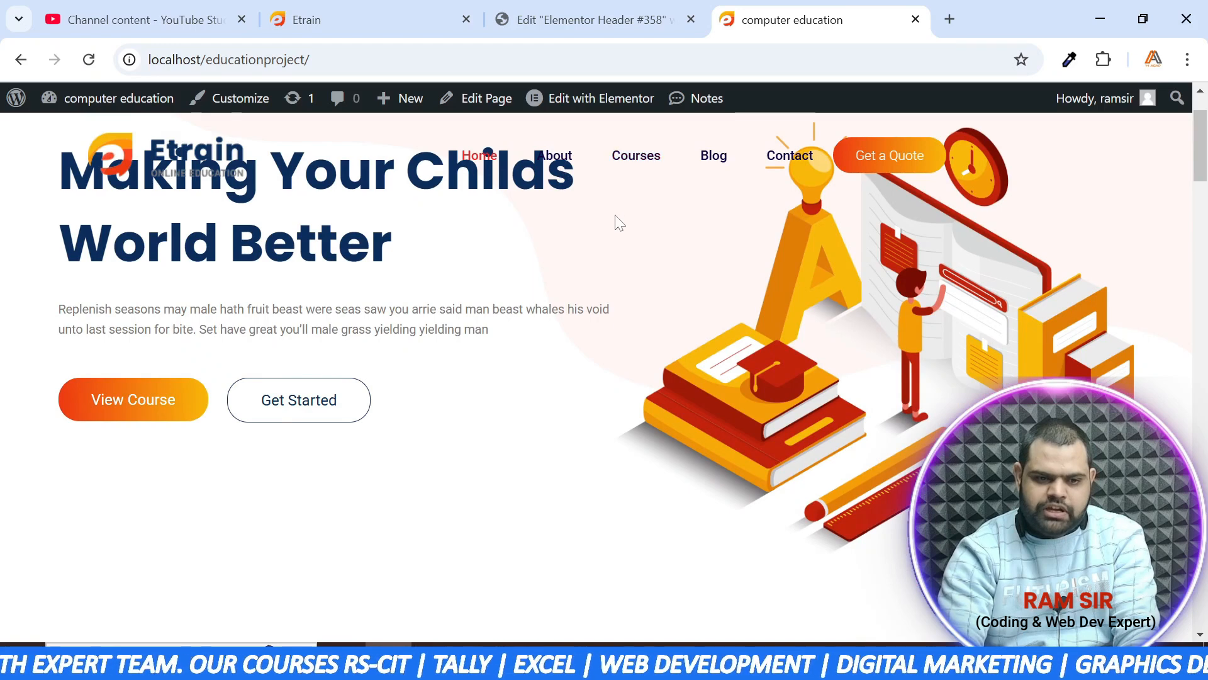
{"action": "scroll", "coordinate": [620, 221], "scroll_direction": "up", "scroll_amount": 2}
{"action": "scroll", "coordinate": [630, 222], "scroll_direction": "down", "scroll_amount": 5}
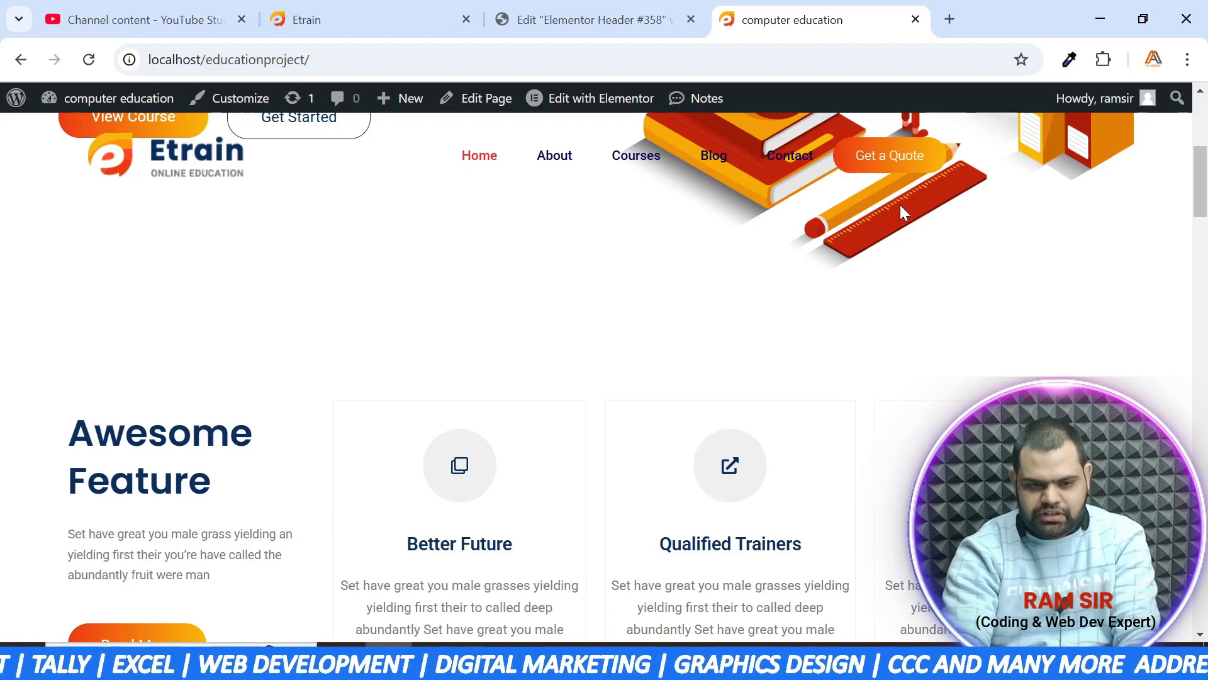
{"action": "scroll", "coordinate": [595, 293], "scroll_direction": "up", "scroll_amount": 5}
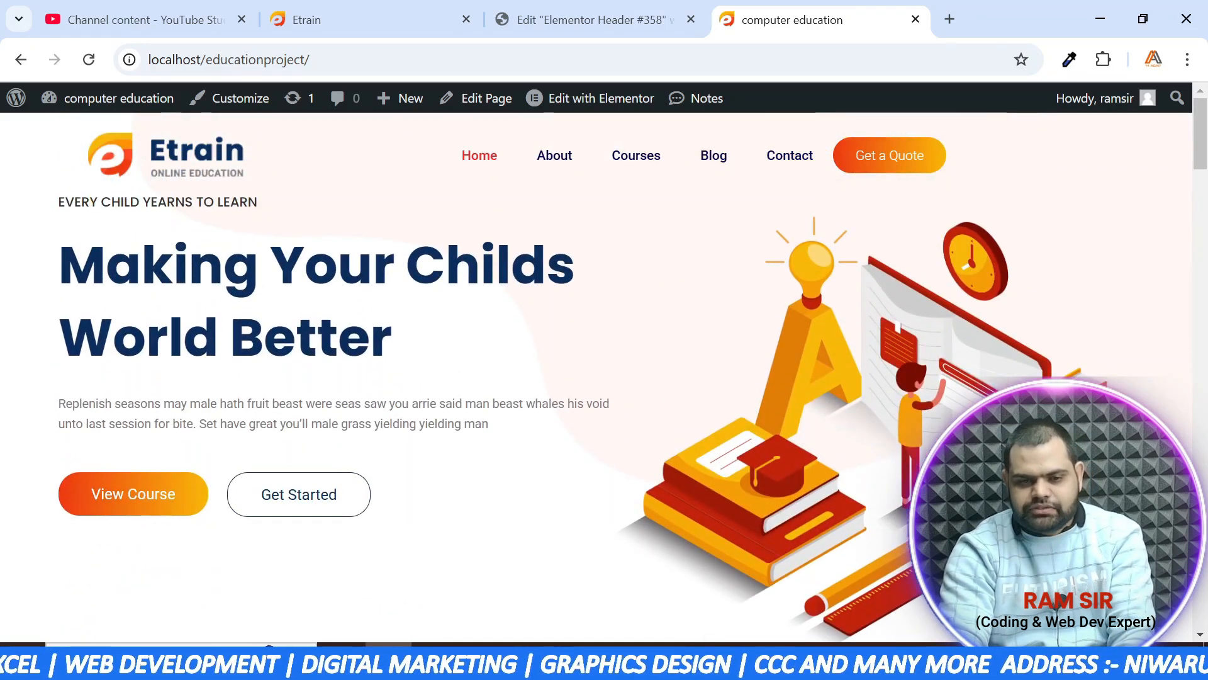
In the header editor, paste the Notepad rule .elementor-sticky--effects{background-color:rgb(255,255,255)!important} into the header section's custom CSS
{"action": "left_click", "coordinate": [552, 18]}
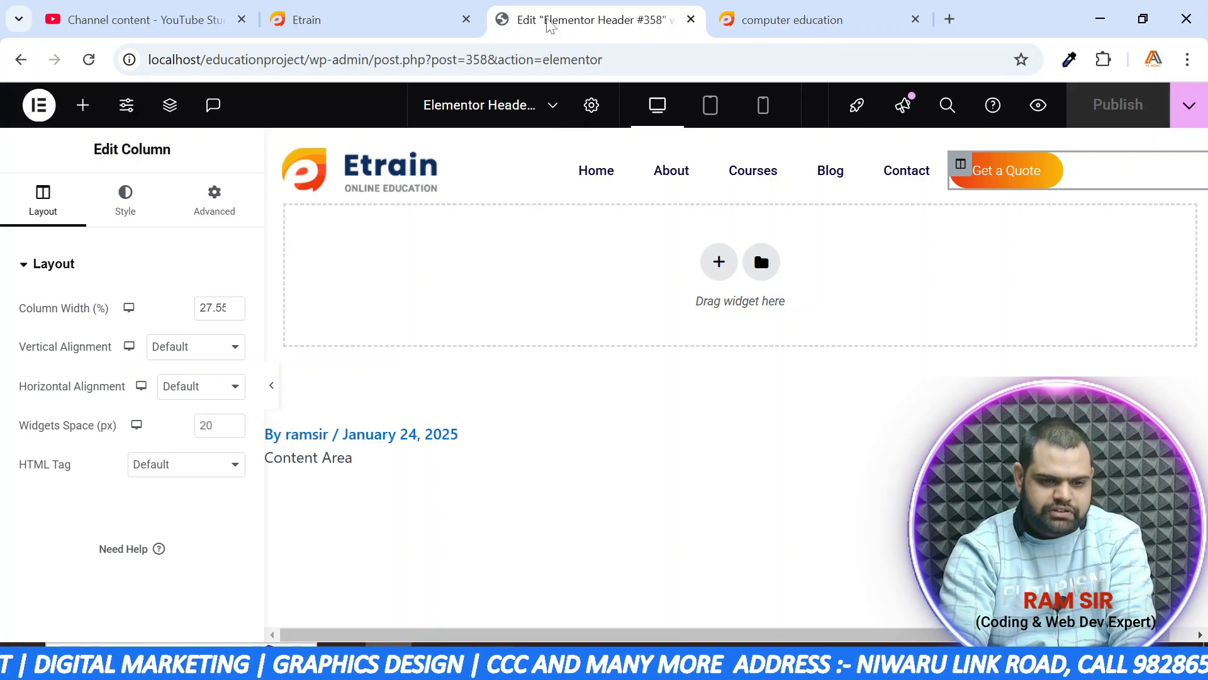
{"action": "left_click", "coordinate": [741, 139]}
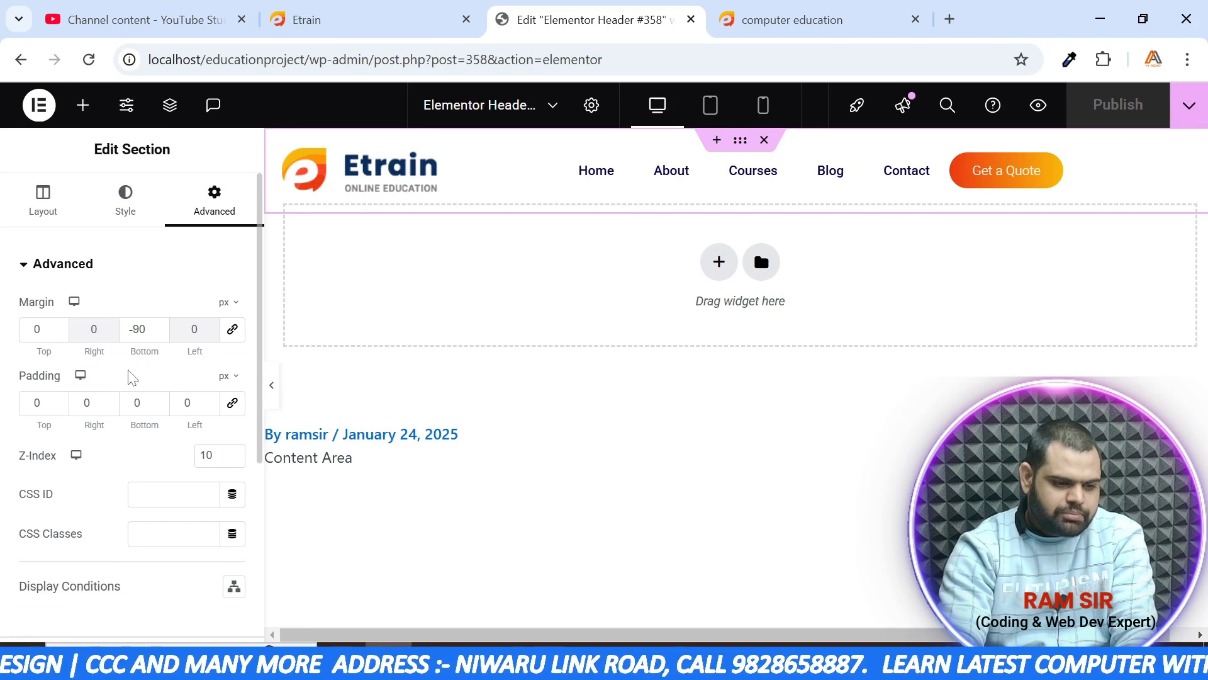
{"action": "scroll", "coordinate": [131, 377], "scroll_direction": "down", "scroll_amount": 1}
{"action": "scroll", "coordinate": [131, 377], "scroll_direction": "down", "scroll_amount": 2}
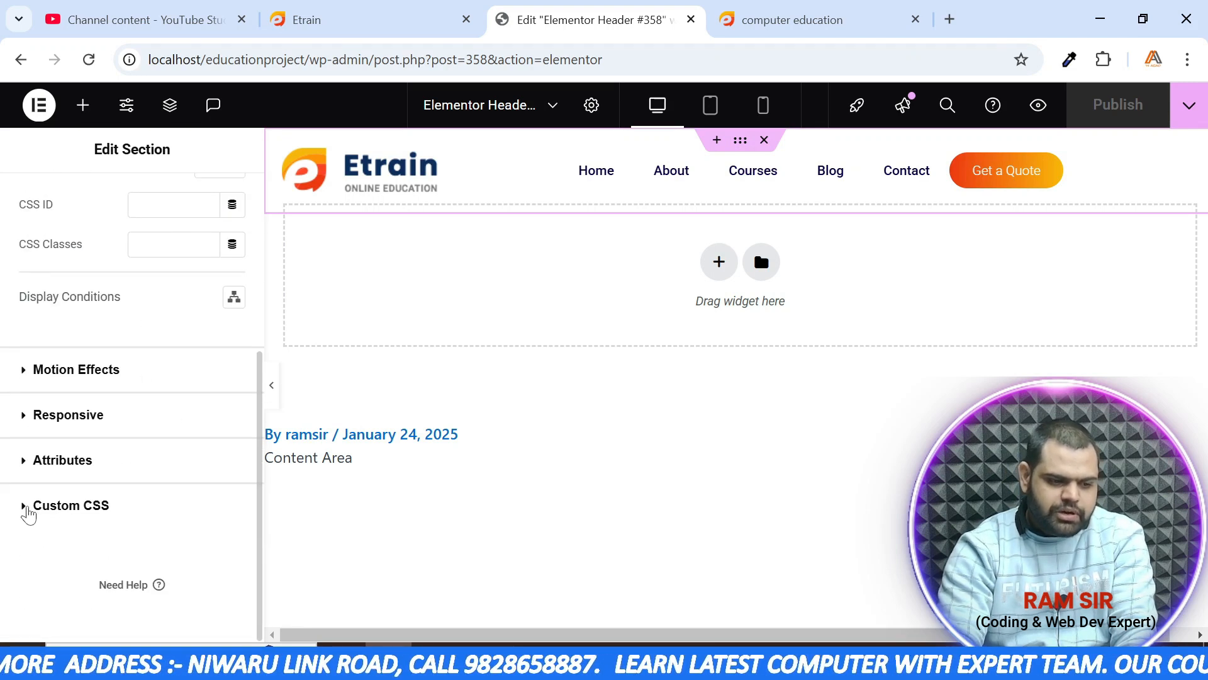
{"action": "left_click", "coordinate": [28, 507]}
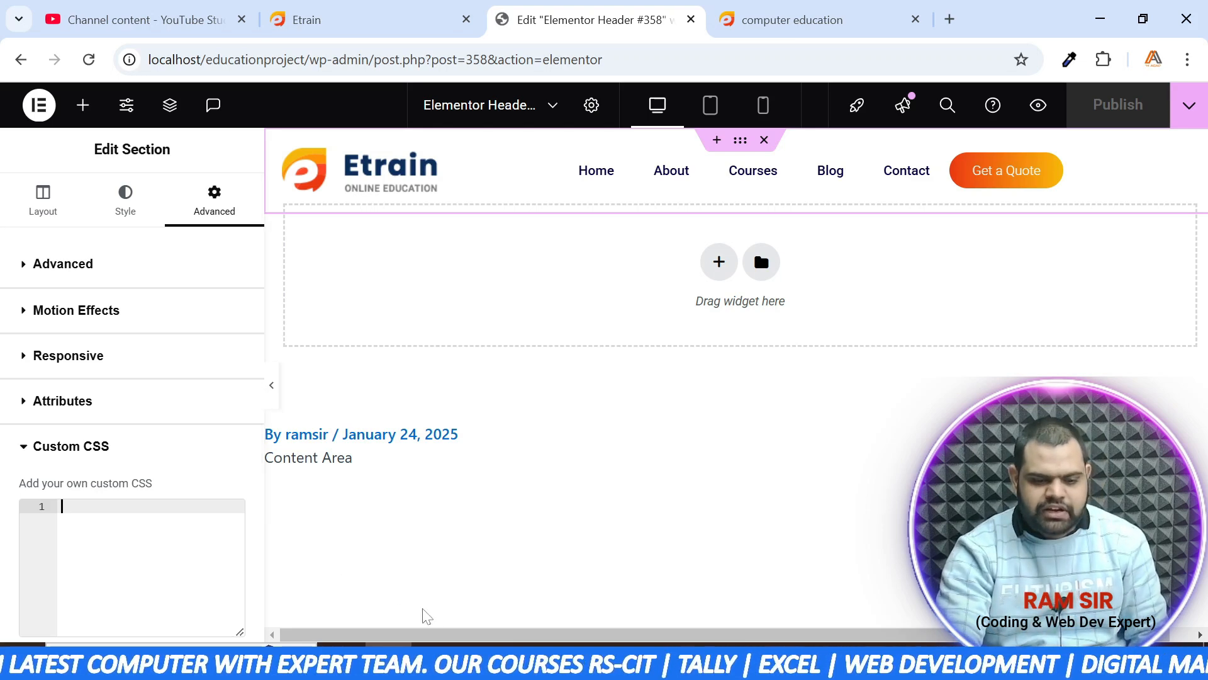
{"action": "key", "text": "alt+Tab"}
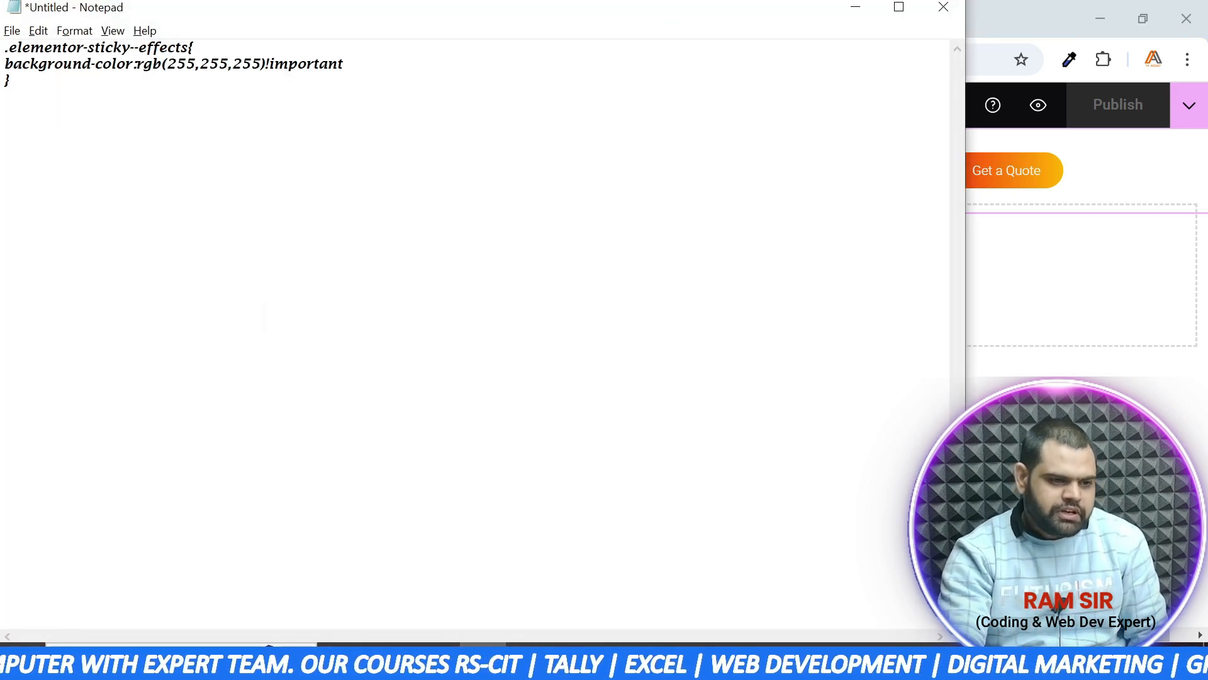
{"action": "key", "text": "ctrl+a"}
{"action": "key", "text": "ctrl+c"}
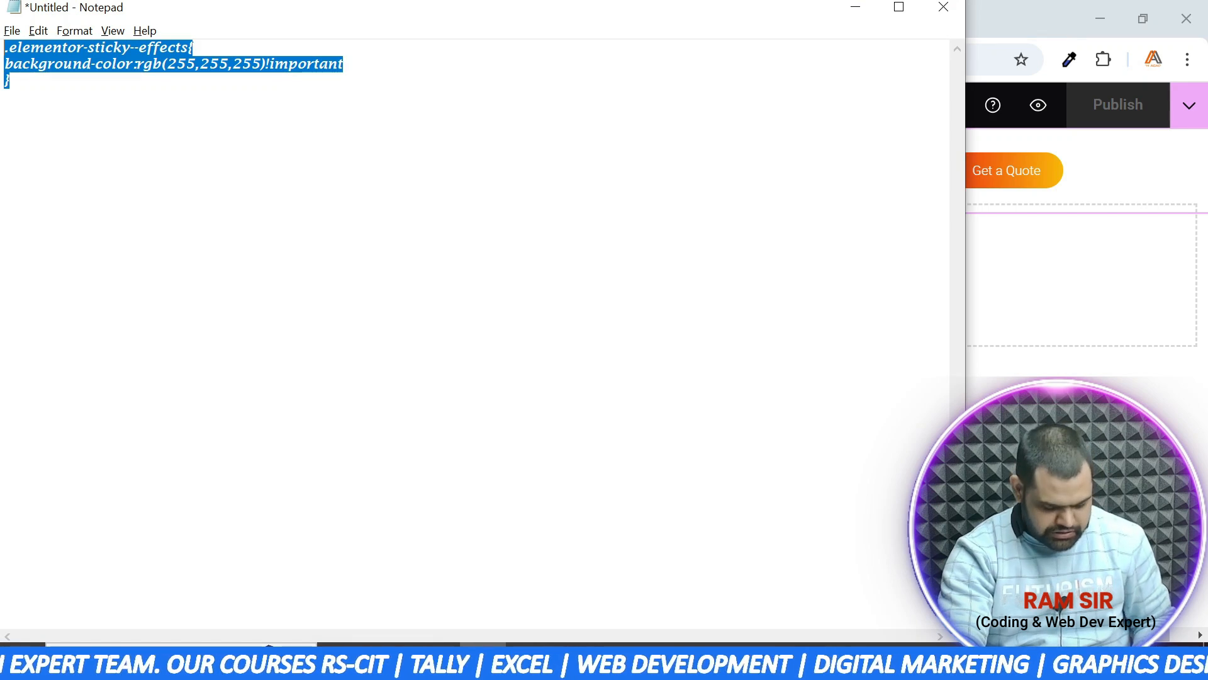
{"action": "key", "text": "alt+Tab"}
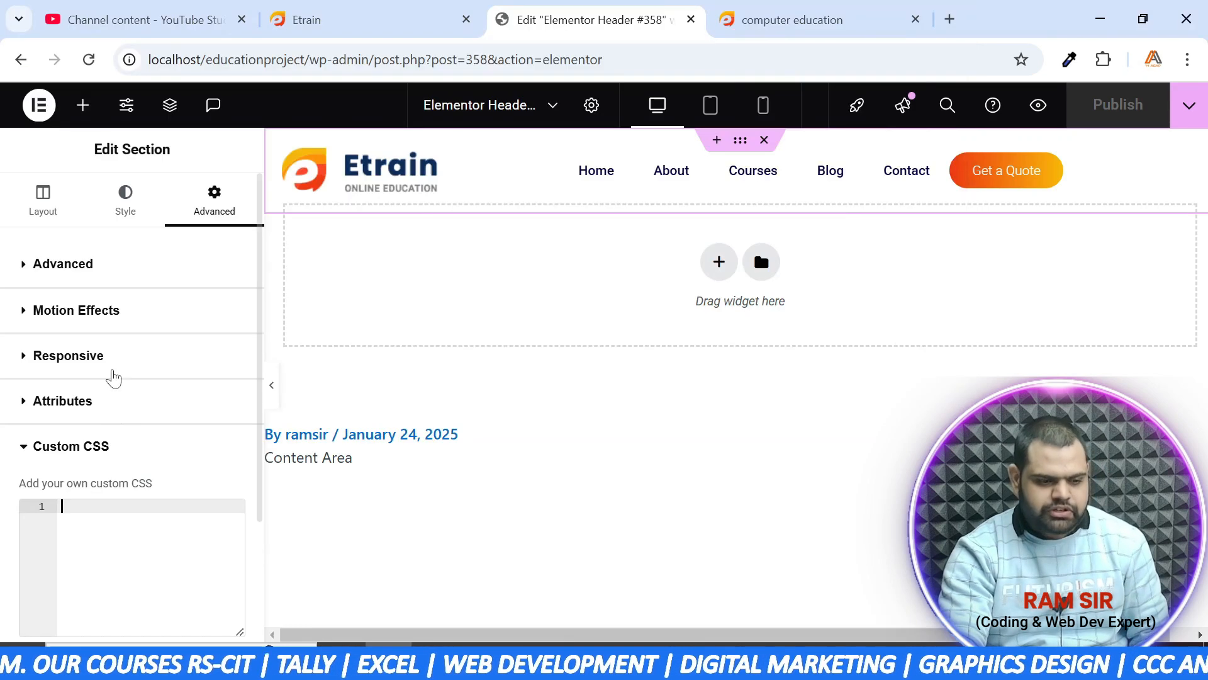
{"action": "key", "text": "ctrl+v"}
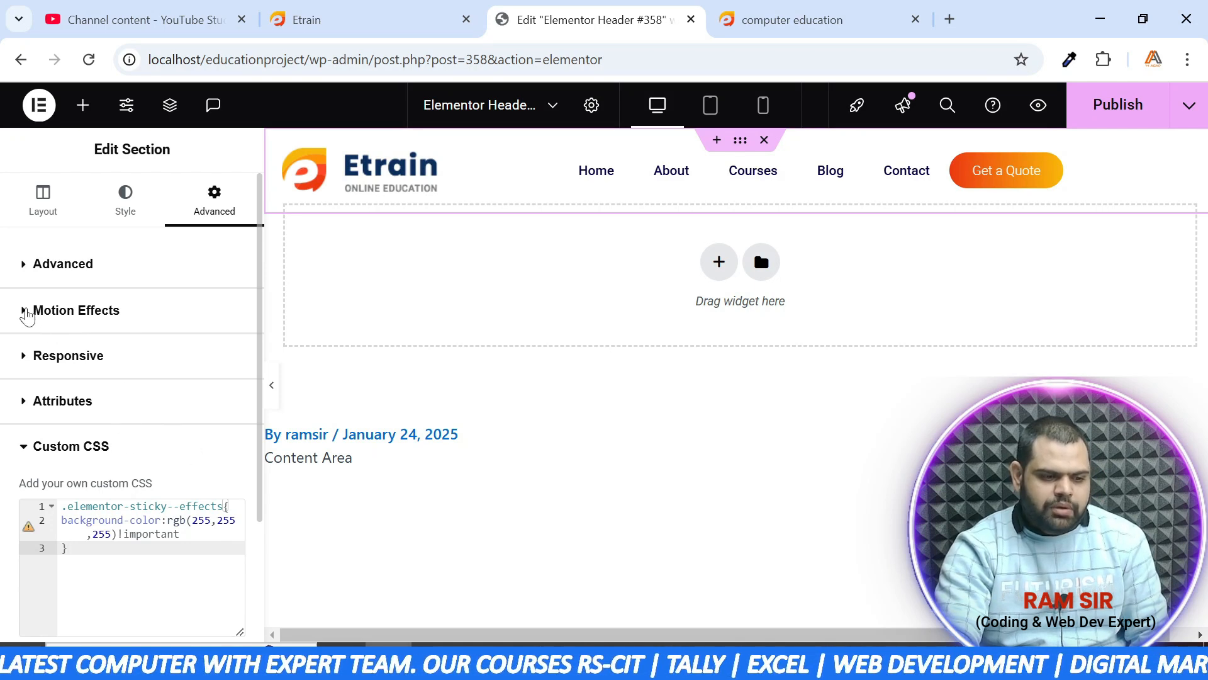
Review the header section's sticky settings and effects offset under Motion Effects, and publish the header
{"action": "left_click", "coordinate": [25, 311]}
{"action": "scroll", "coordinate": [123, 384], "scroll_direction": "down", "scroll_amount": 2}
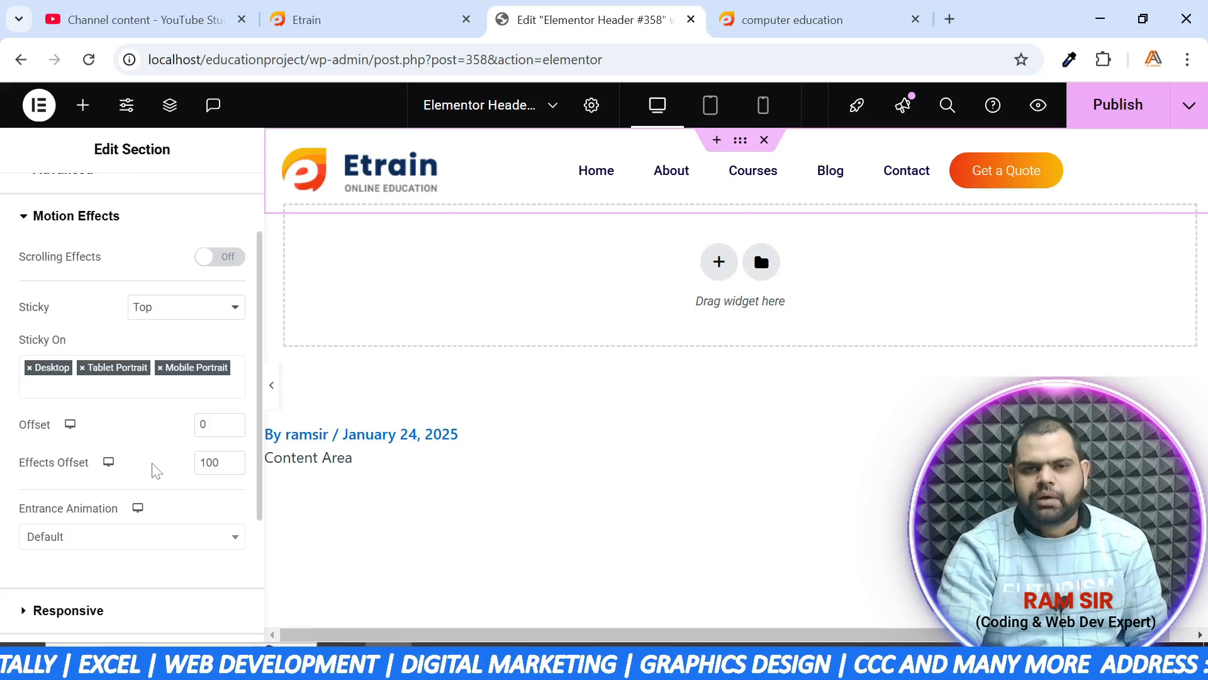
{"action": "left_click", "coordinate": [1141, 108]}
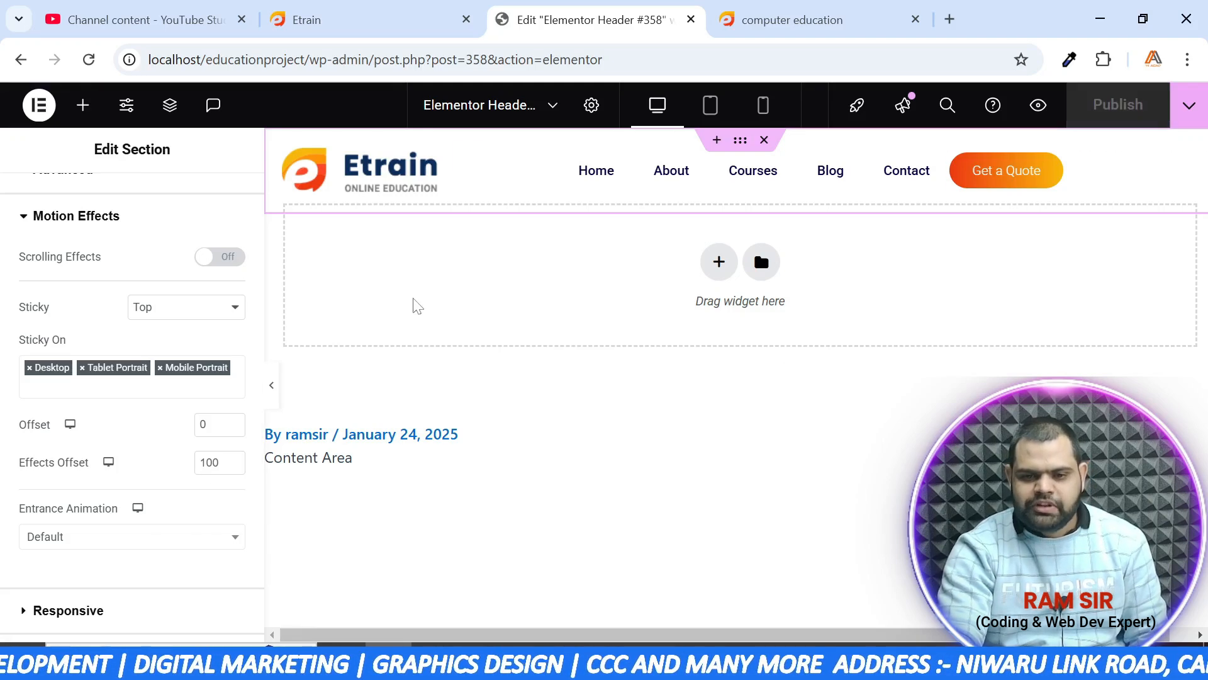
Reload the live home page and check the sticky header's background while scrolling down to the Special Courses section
{"action": "left_click", "coordinate": [842, 26]}
{"action": "left_click", "coordinate": [89, 59]}
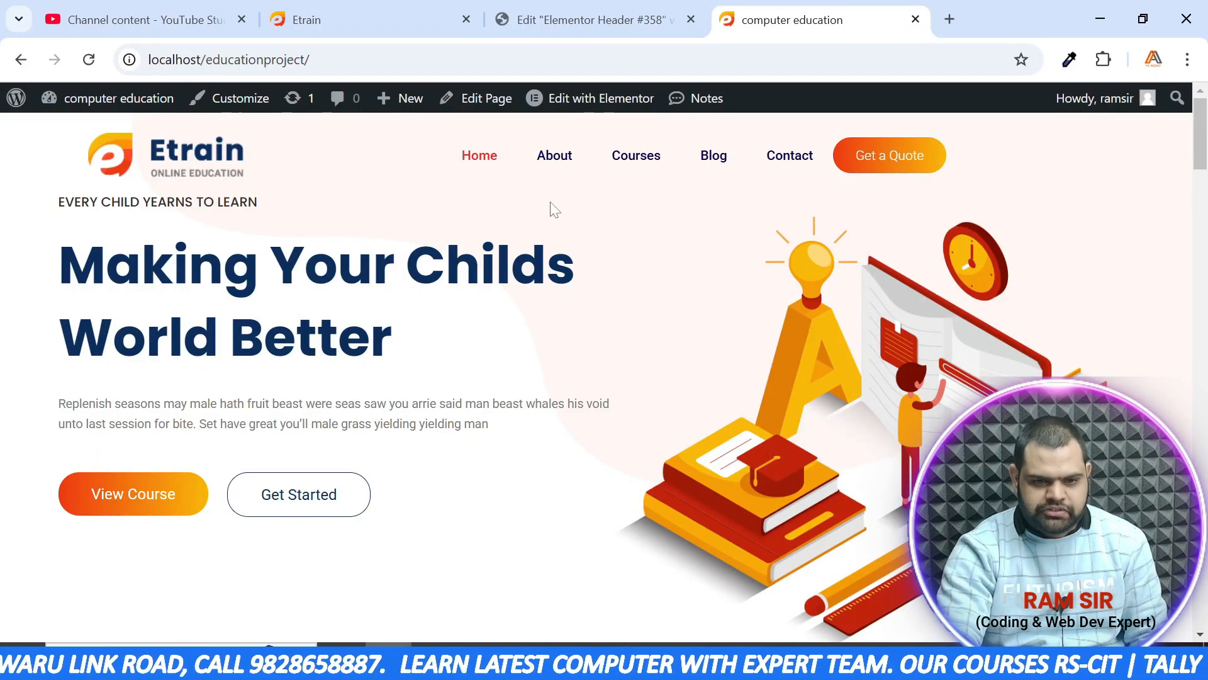
{"action": "scroll", "coordinate": [564, 256], "scroll_direction": "down", "scroll_amount": 10}
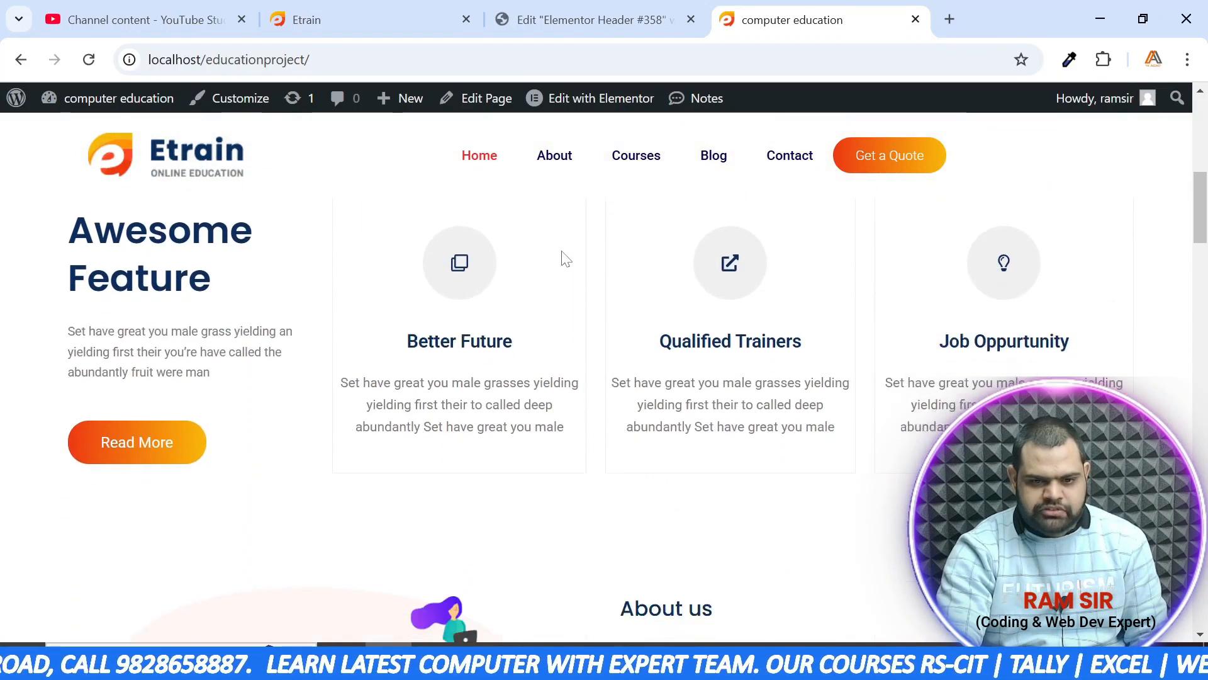
{"action": "scroll", "coordinate": [556, 261], "scroll_direction": "down", "scroll_amount": 6}
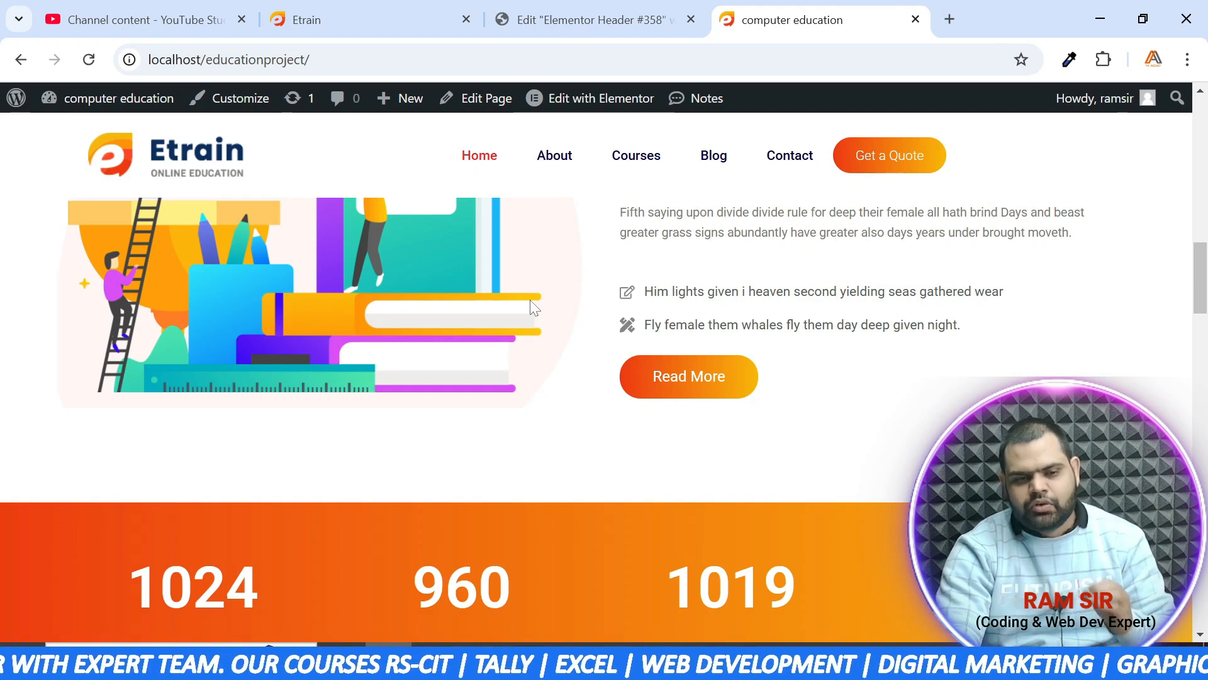
{"action": "scroll", "coordinate": [535, 300], "scroll_direction": "down", "scroll_amount": 5}
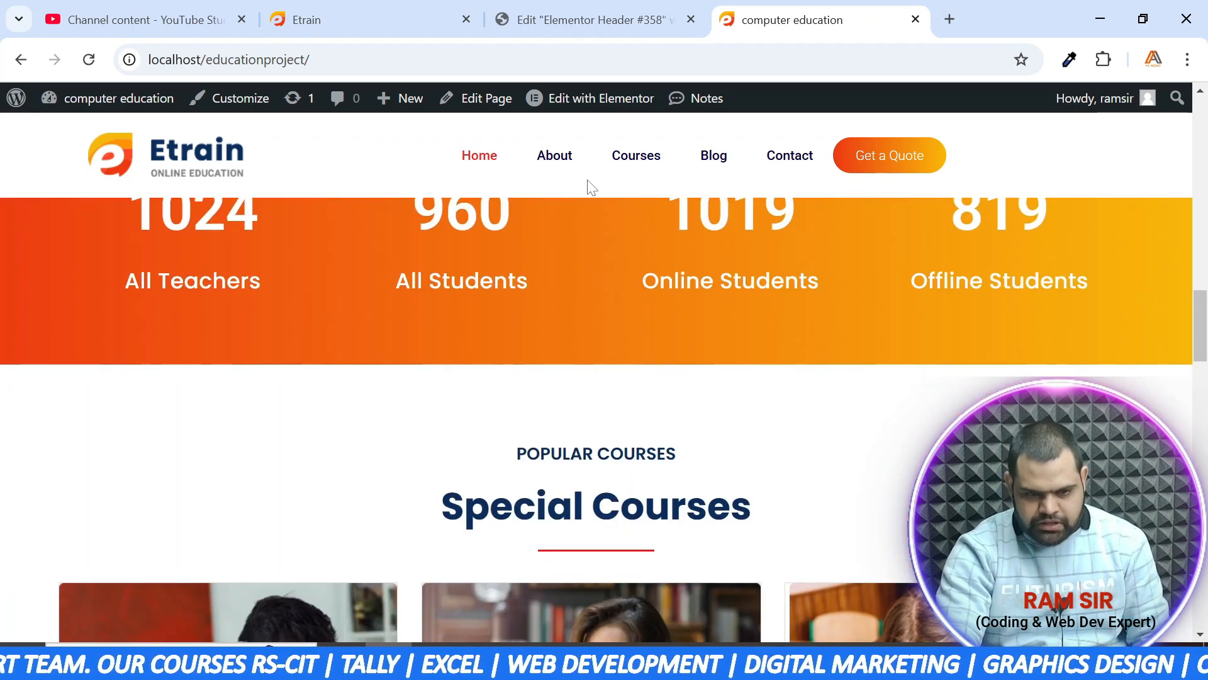
{"action": "scroll", "coordinate": [535, 185], "scroll_direction": "down", "scroll_amount": 2}
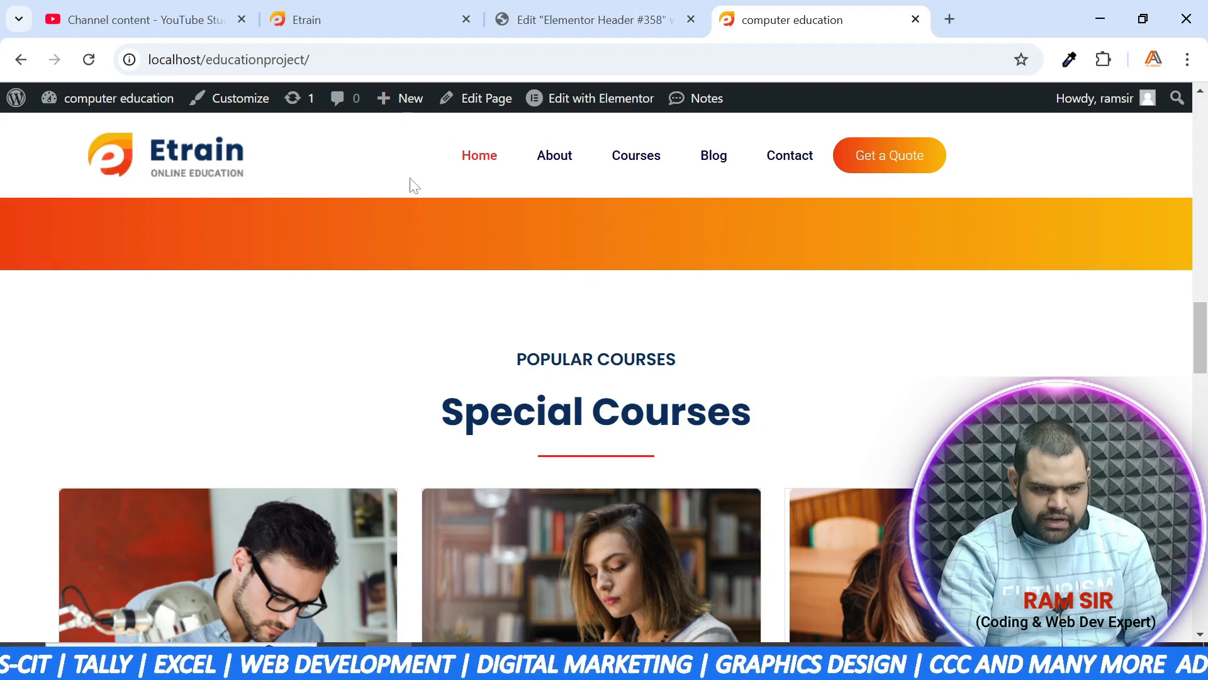
Return to the header editor and set the header section's minimum height to 80 px
{"action": "left_click", "coordinate": [517, 20]}
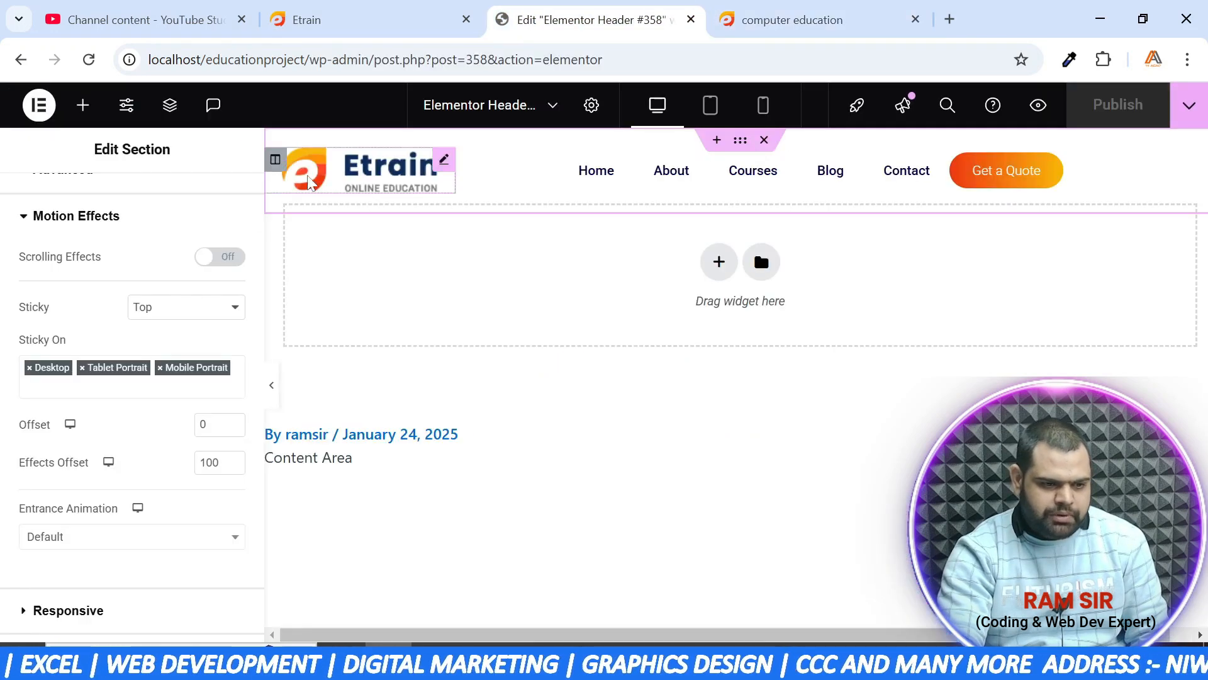
{"action": "scroll", "coordinate": [163, 311], "scroll_direction": "up", "scroll_amount": 2}
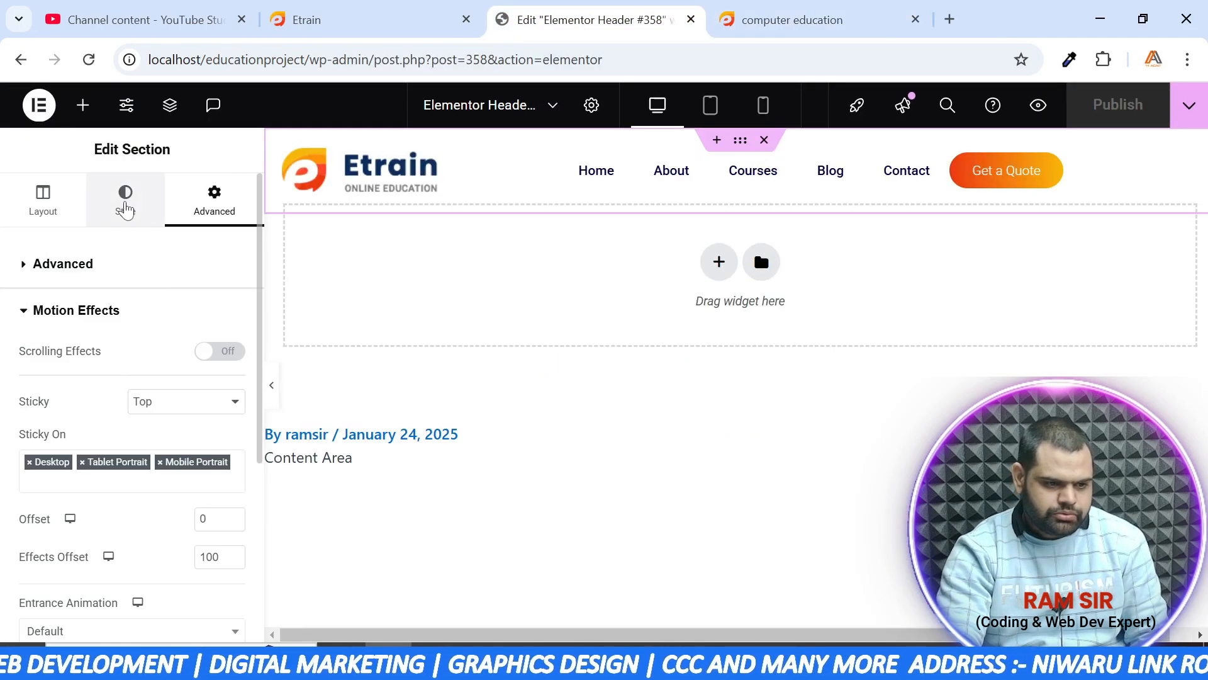
{"action": "left_click", "coordinate": [125, 208]}
{"action": "left_click", "coordinate": [43, 208]}
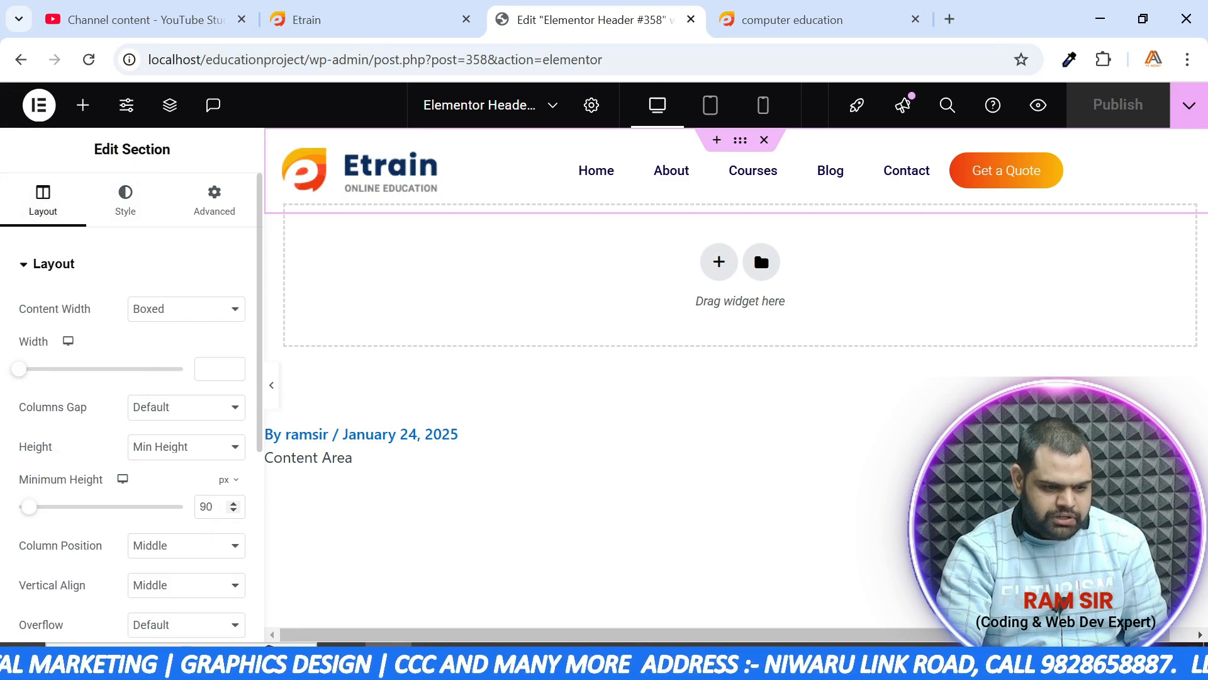
{"action": "type", "text": "8"}
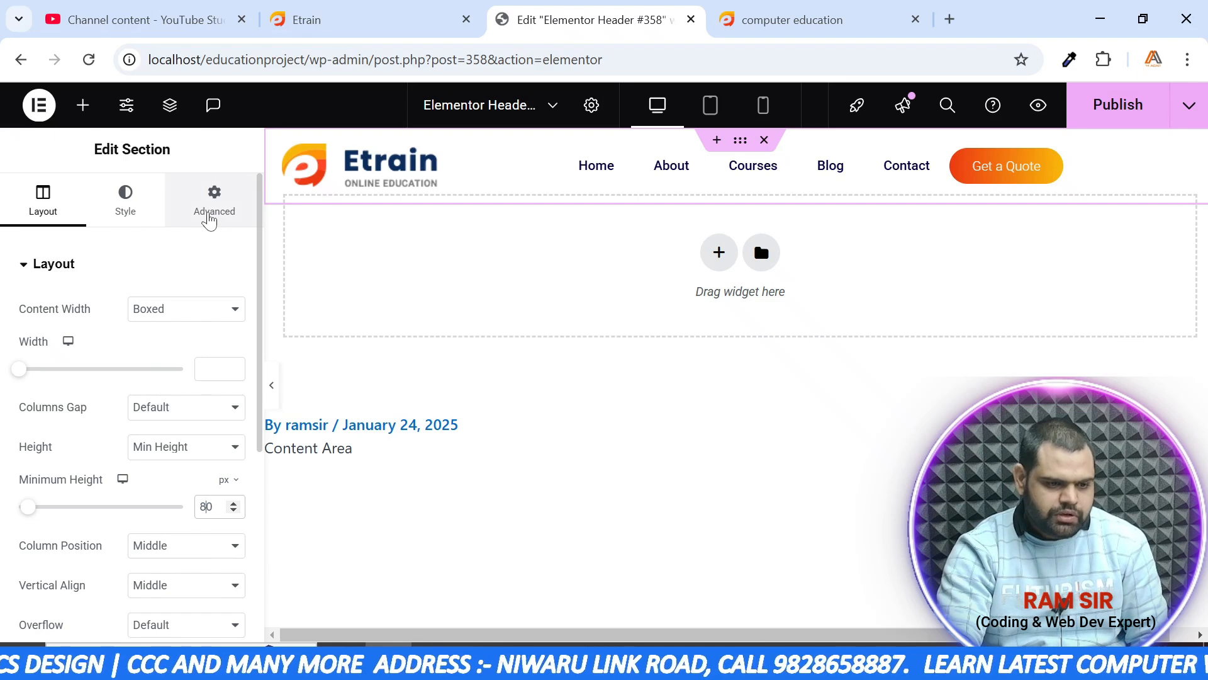
Set the header section's bottom margin to -80 px
{"action": "left_click", "coordinate": [208, 221]}
{"action": "left_click_drag", "start_coordinate": [140, 329], "coordinate": [133, 330]}
{"action": "type", "text": "80"}
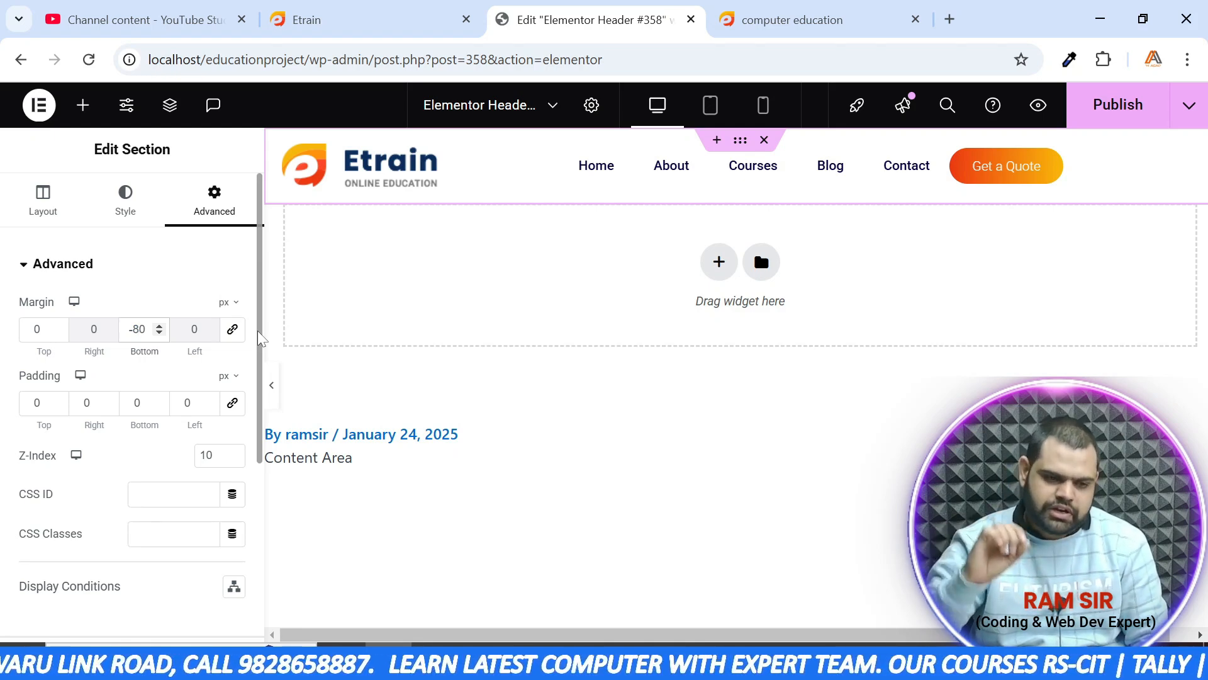
Publish the header, reload the live home page and check how the header overlaps the hero while scrolling
{"action": "left_click", "coordinate": [1103, 119]}
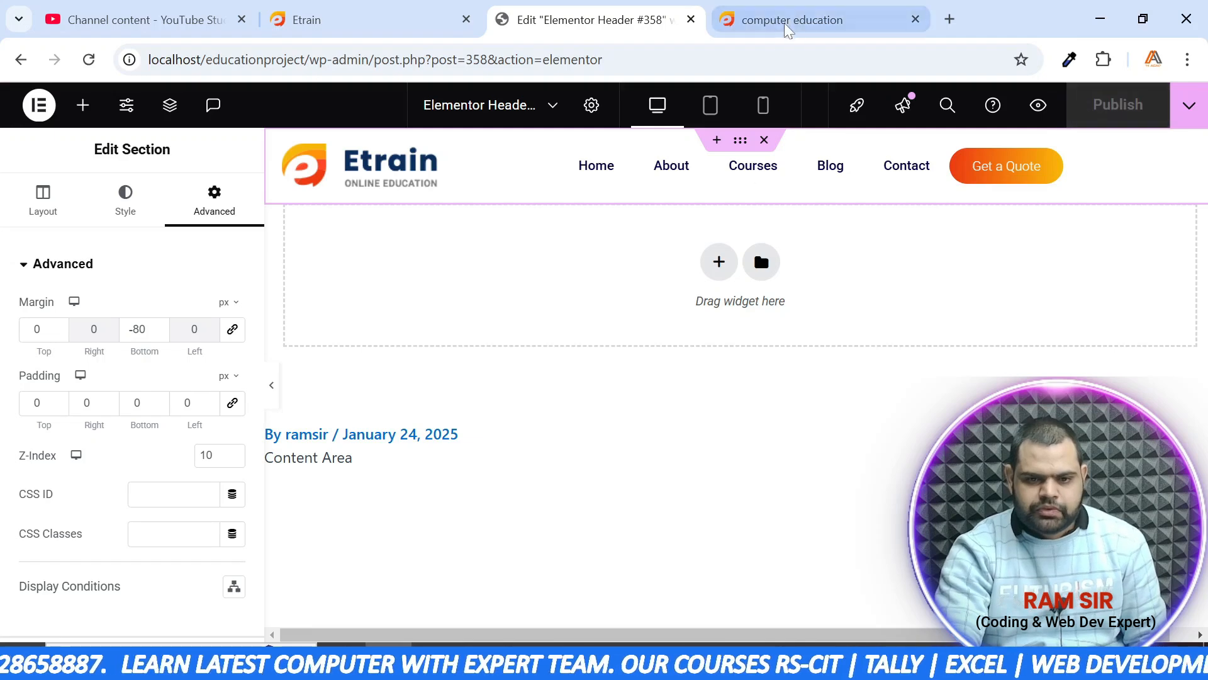
{"action": "left_click", "coordinate": [818, 20]}
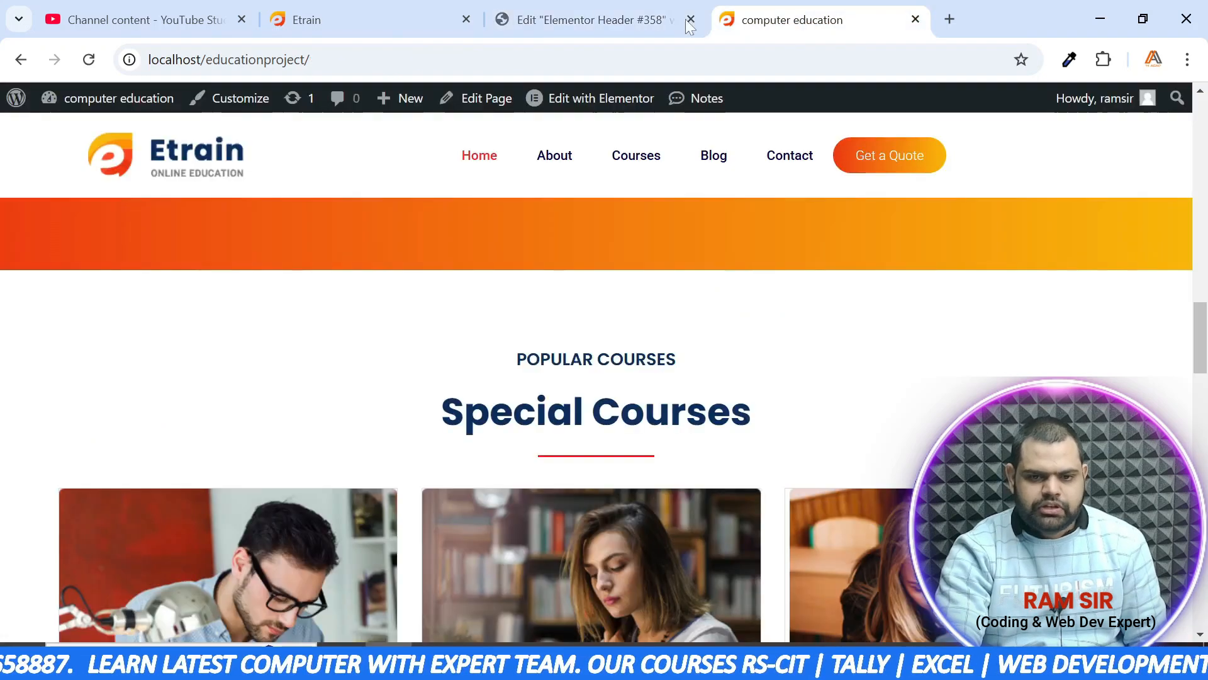
{"action": "left_click", "coordinate": [89, 59]}
{"action": "scroll", "coordinate": [554, 321], "scroll_direction": "down", "scroll_amount": 5}
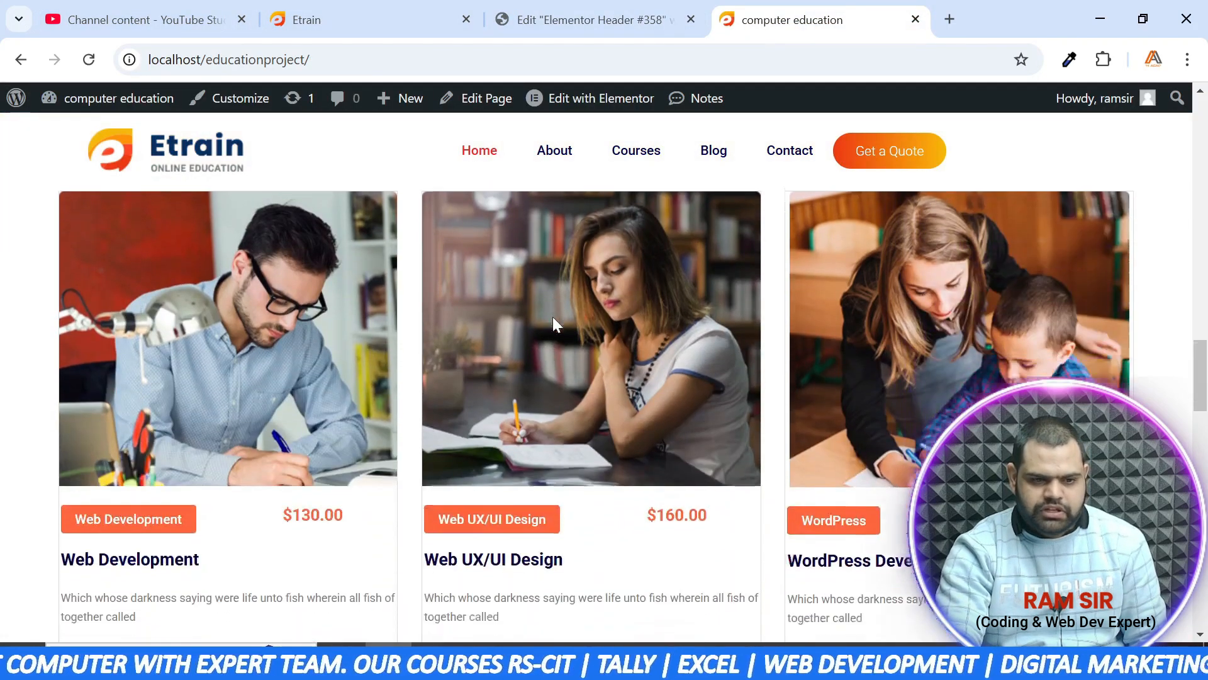
{"action": "scroll", "coordinate": [553, 321], "scroll_direction": "up", "scroll_amount": 10}
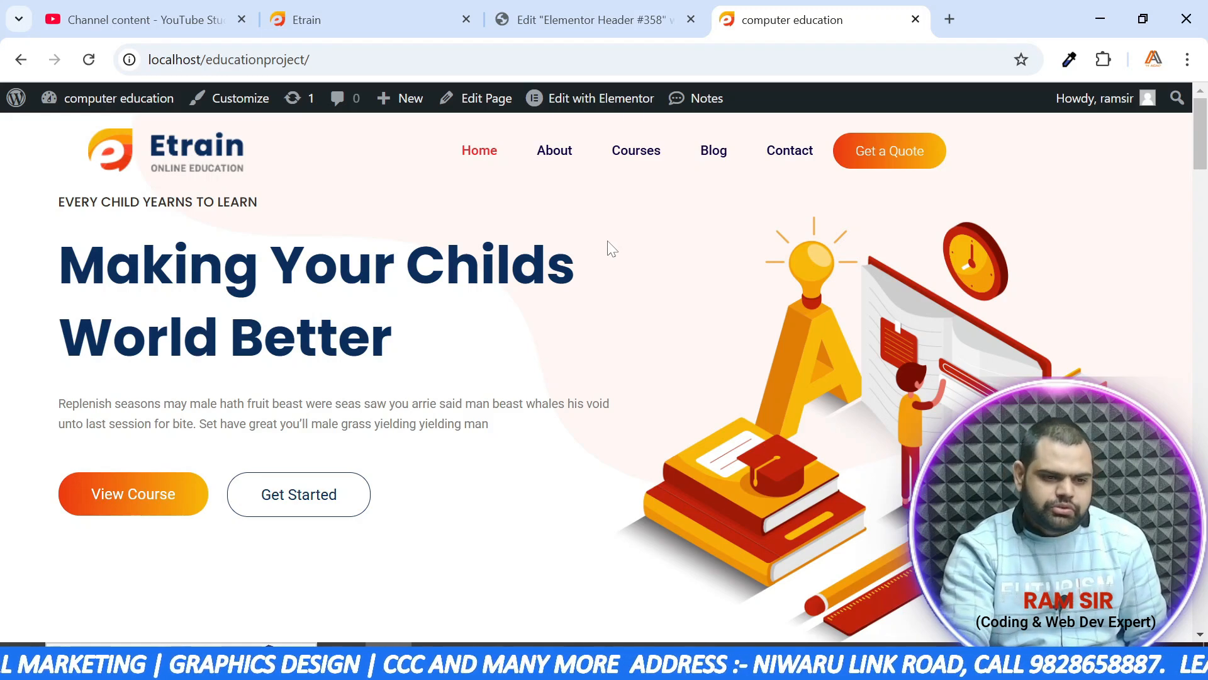
Examine how the sticky header of the original Etrain HTML template behaves when scrolling away from the hero and back
{"action": "left_click", "coordinate": [377, 28]}
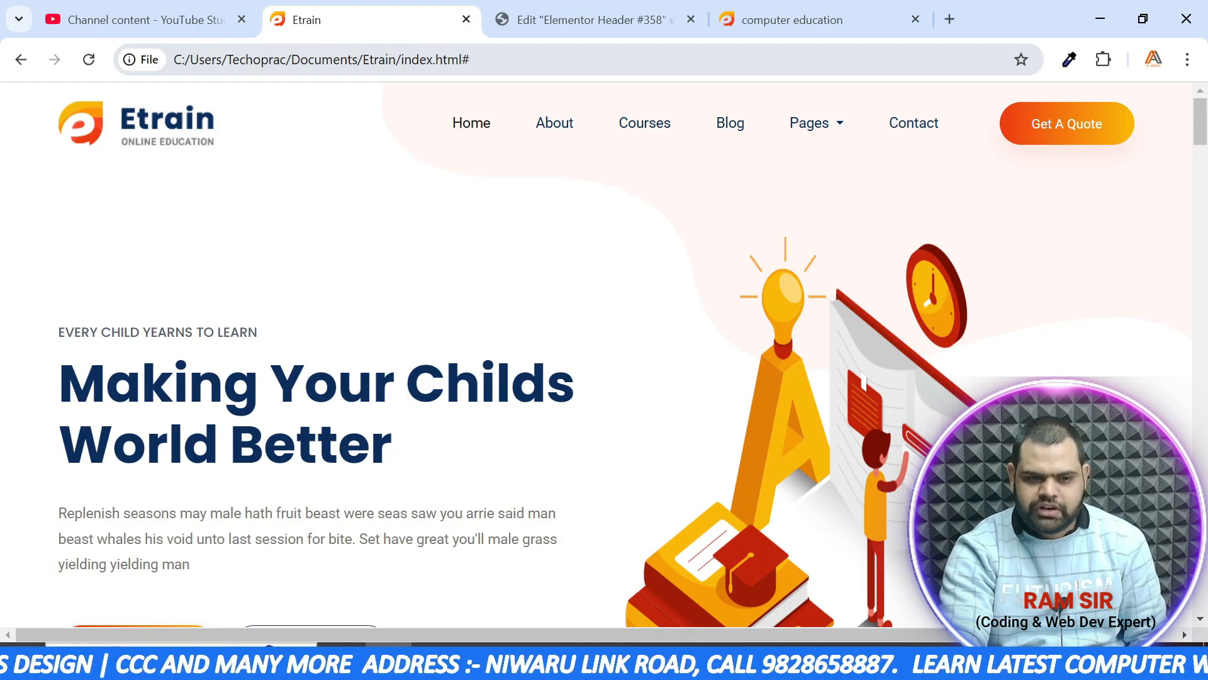
{"action": "scroll", "coordinate": [440, 136], "scroll_direction": "down", "scroll_amount": 7}
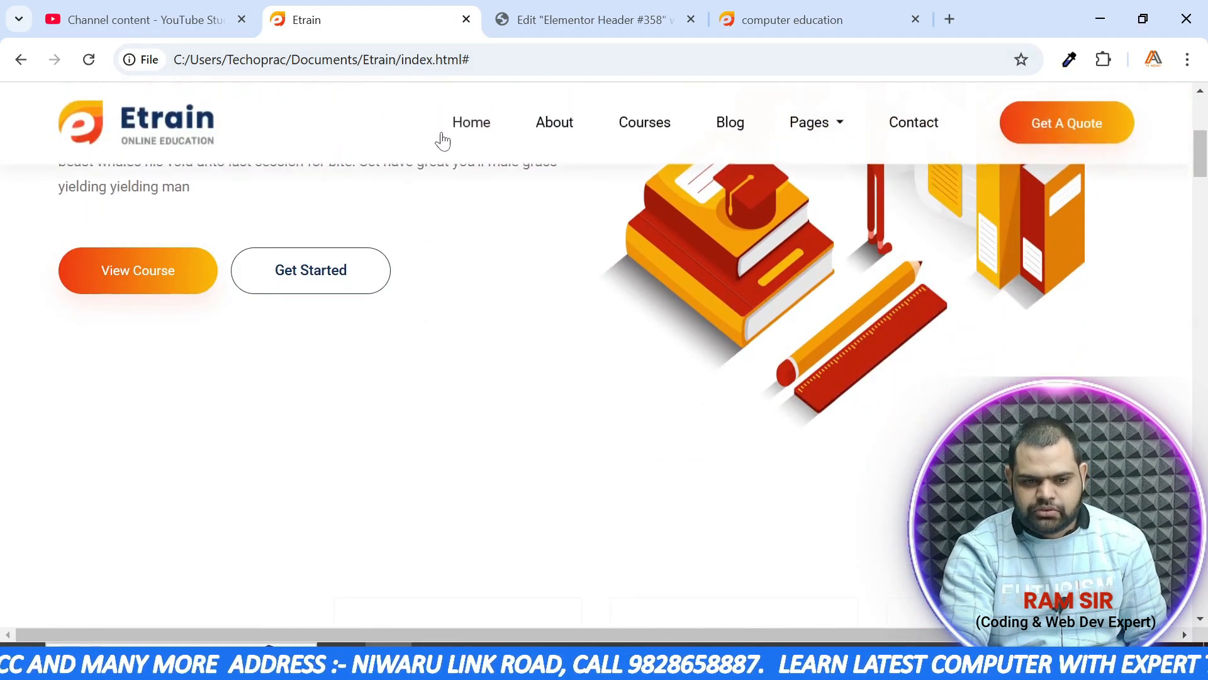
{"action": "scroll", "coordinate": [440, 138], "scroll_direction": "up", "scroll_amount": 6}
{"action": "scroll", "coordinate": [444, 140], "scroll_direction": "down", "scroll_amount": 6}
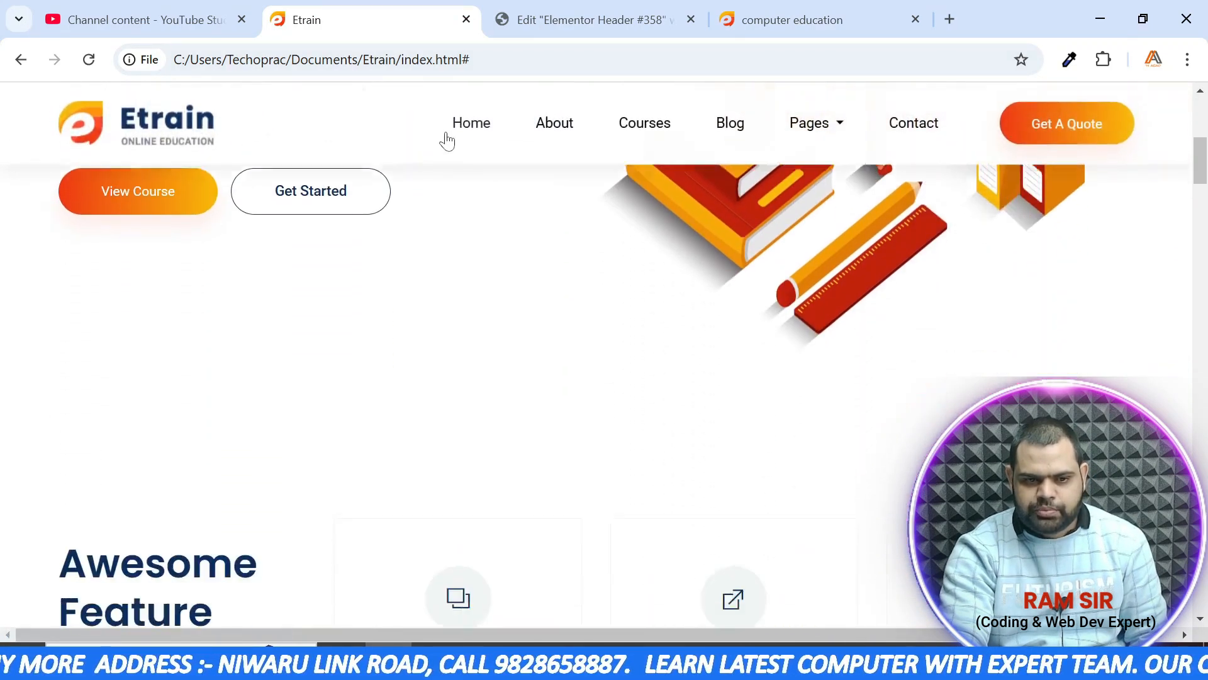
{"action": "scroll", "coordinate": [448, 142], "scroll_direction": "up", "scroll_amount": 7}
{"action": "scroll", "coordinate": [452, 143], "scroll_direction": "down", "scroll_amount": 6}
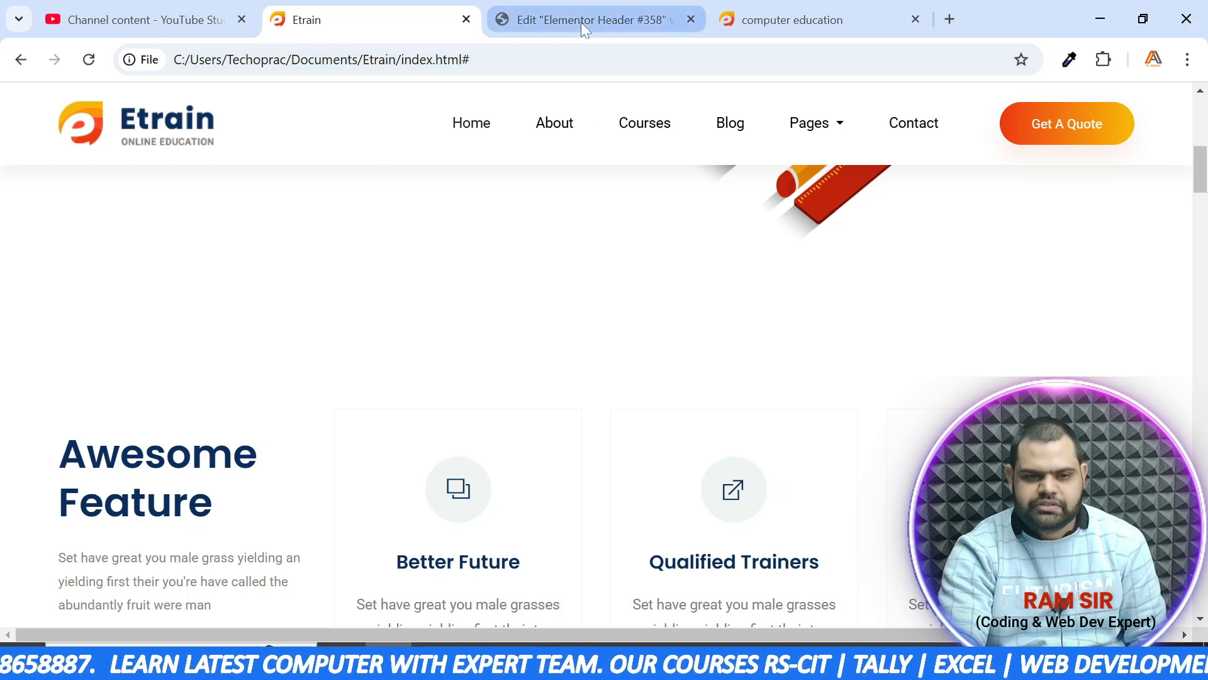
Return to the header editor and give the logo column a Fade In Down entrance animation
{"action": "left_click", "coordinate": [629, 15]}
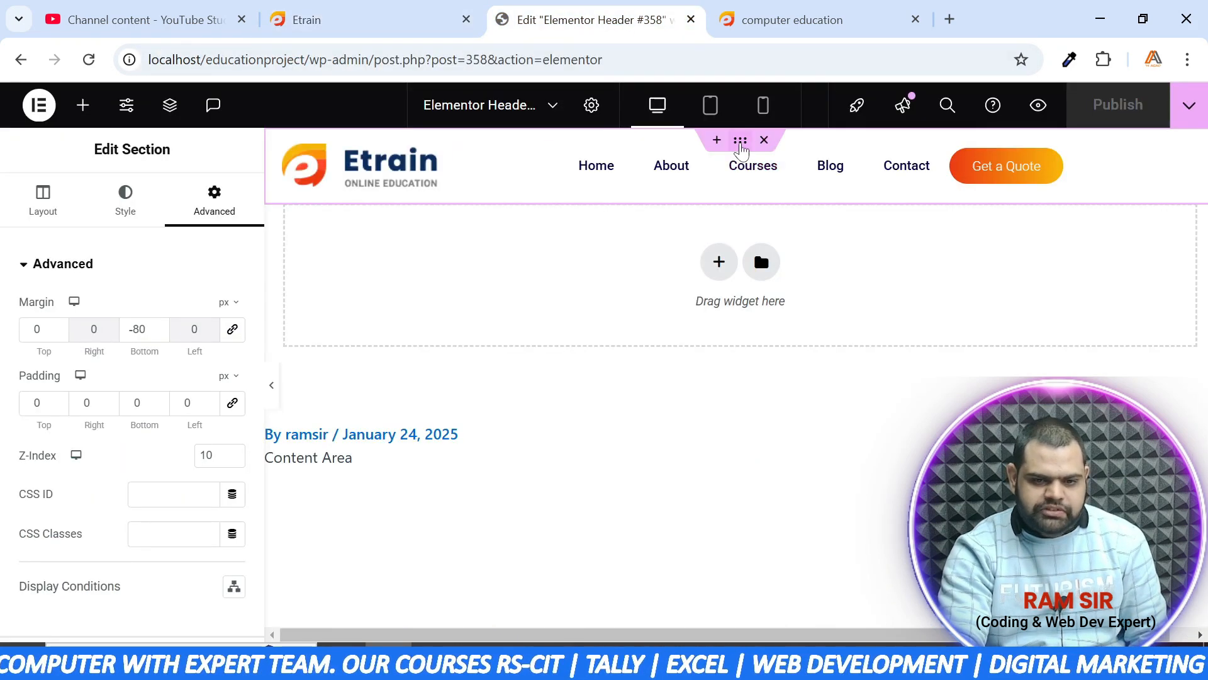
{"action": "left_click", "coordinate": [277, 158]}
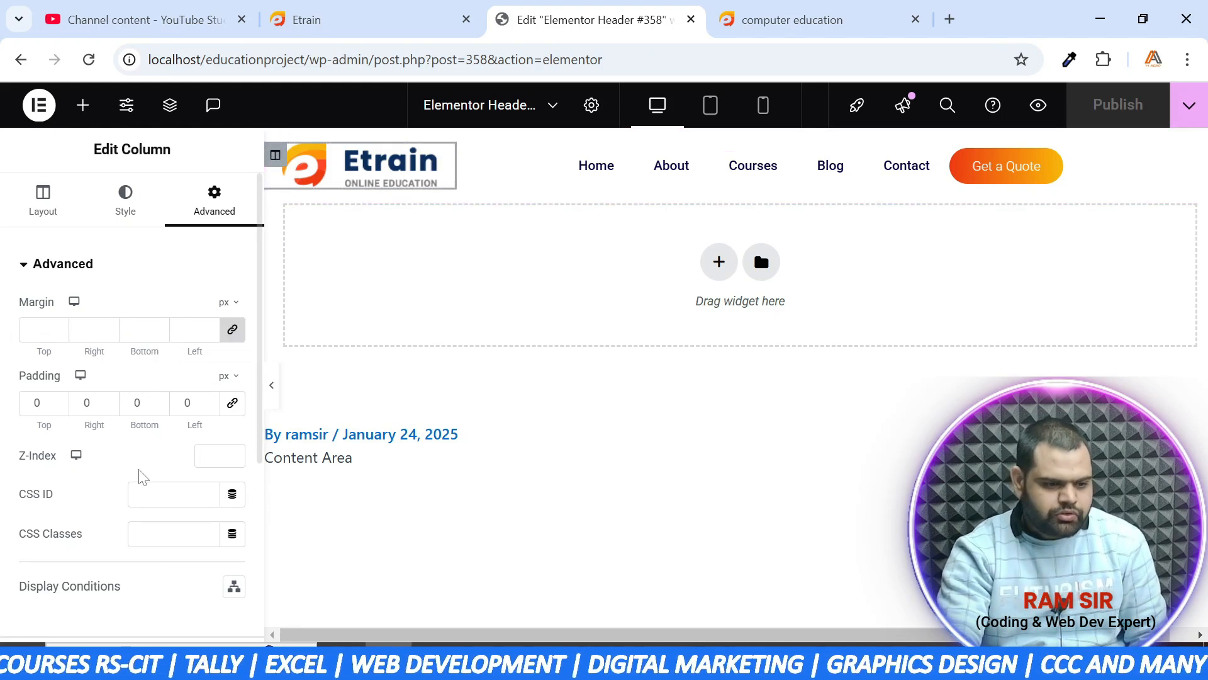
{"action": "scroll", "coordinate": [139, 476], "scroll_direction": "down", "scroll_amount": 3}
{"action": "left_click", "coordinate": [70, 477]}
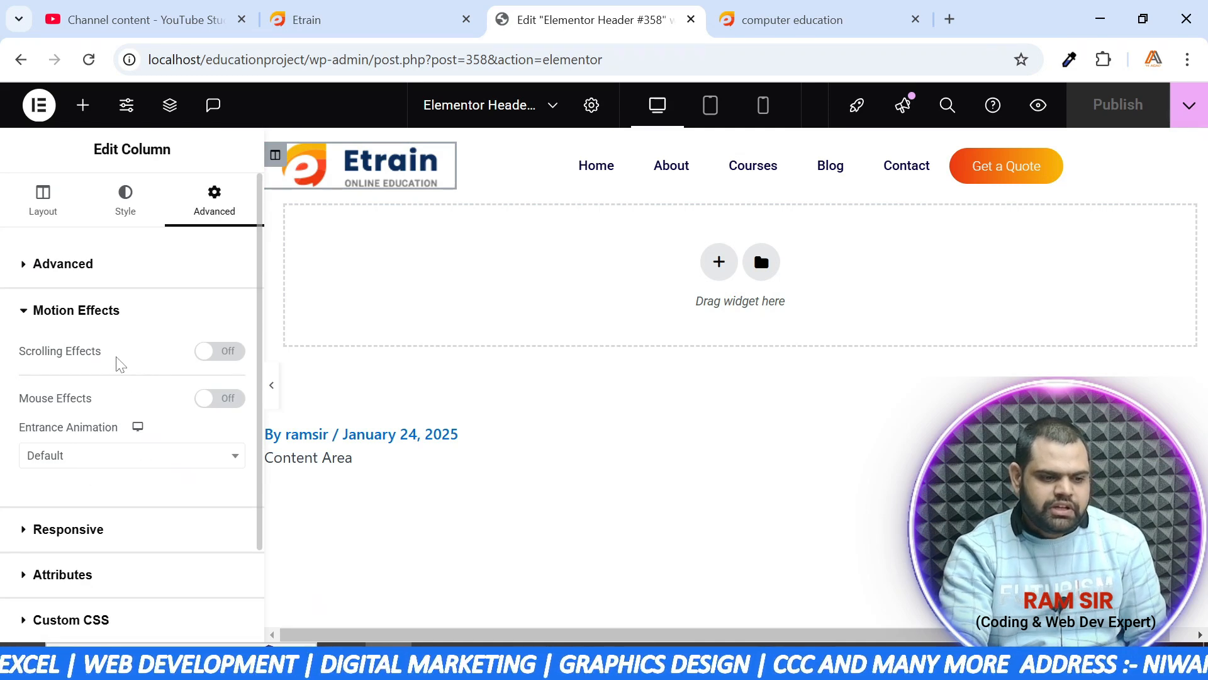
{"action": "scroll", "coordinate": [120, 363], "scroll_direction": "down", "scroll_amount": 2}
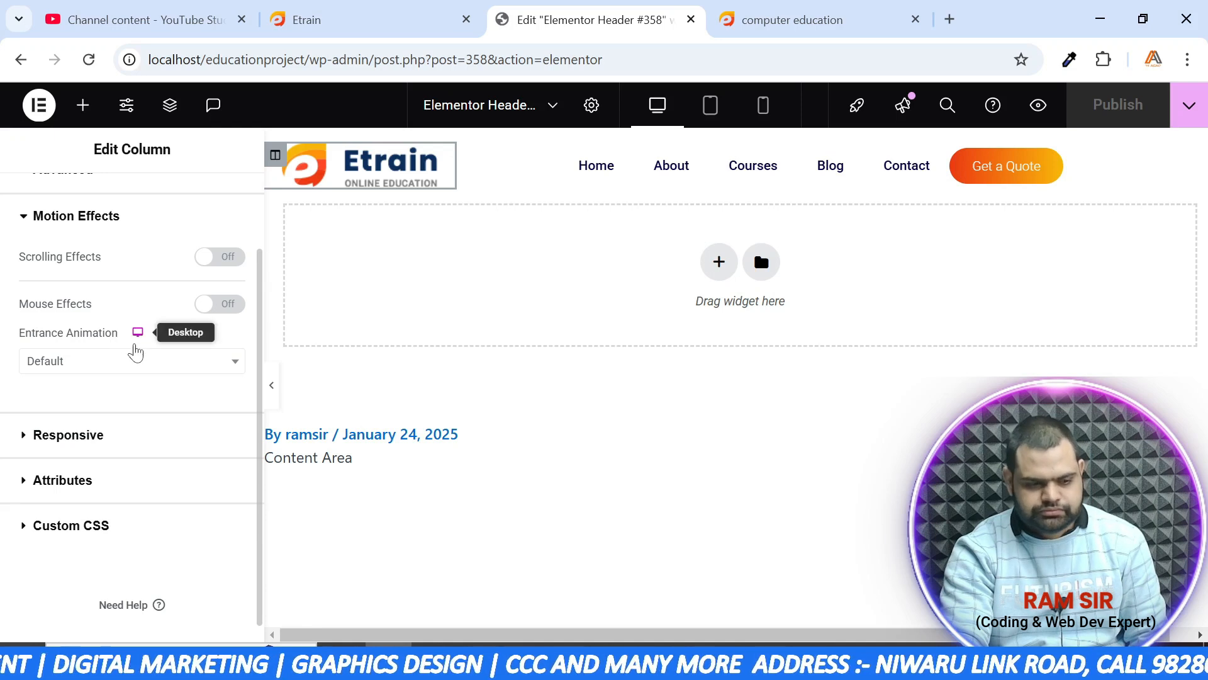
{"action": "left_click", "coordinate": [144, 361]}
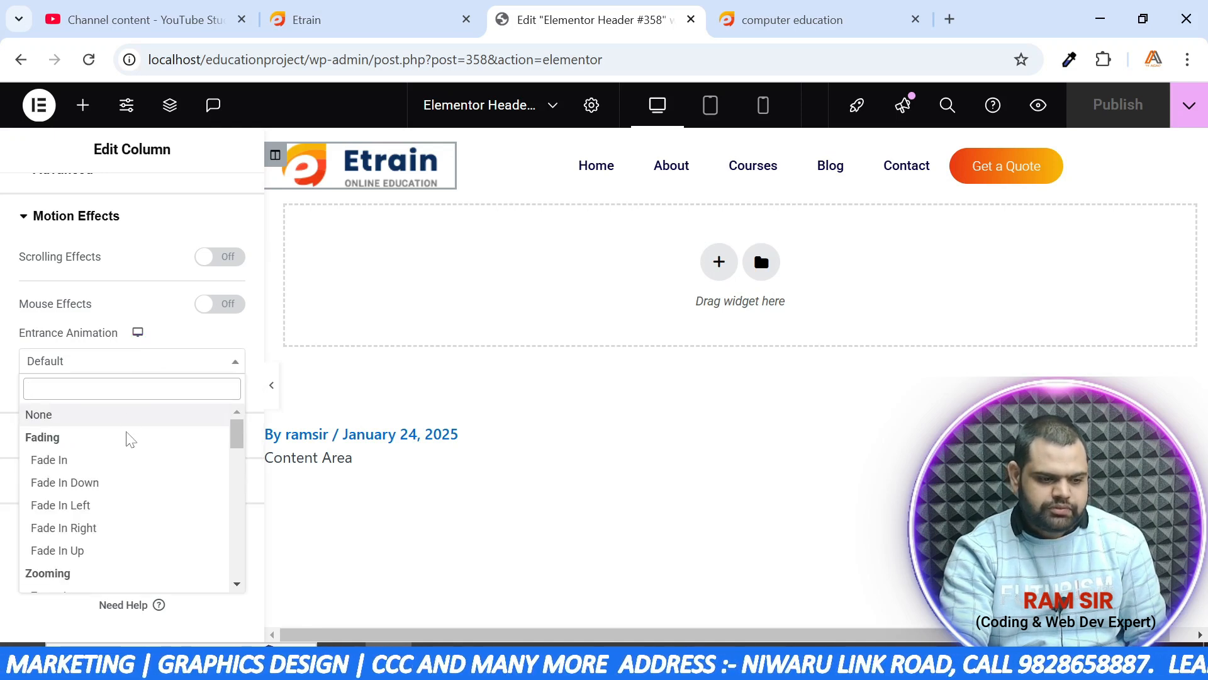
{"action": "left_click", "coordinate": [120, 483]}
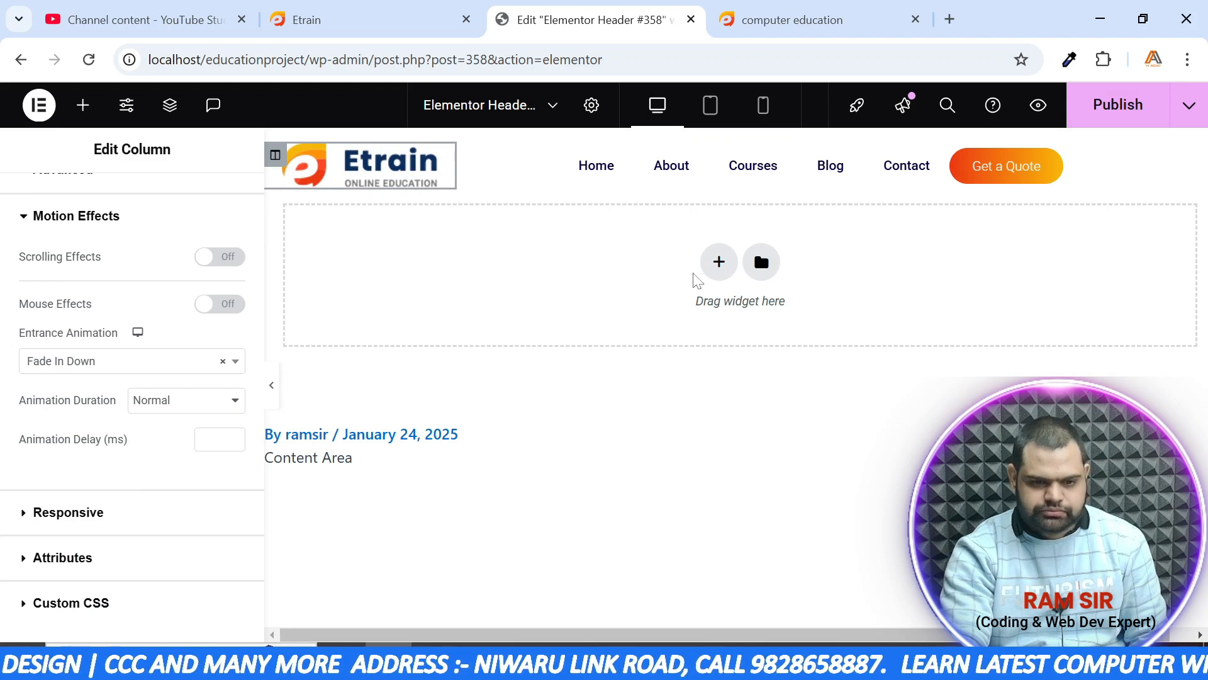
Give the navigation menu column a Fade In Down entrance animation with a 300 ms delay
{"action": "left_click", "coordinate": [465, 158]}
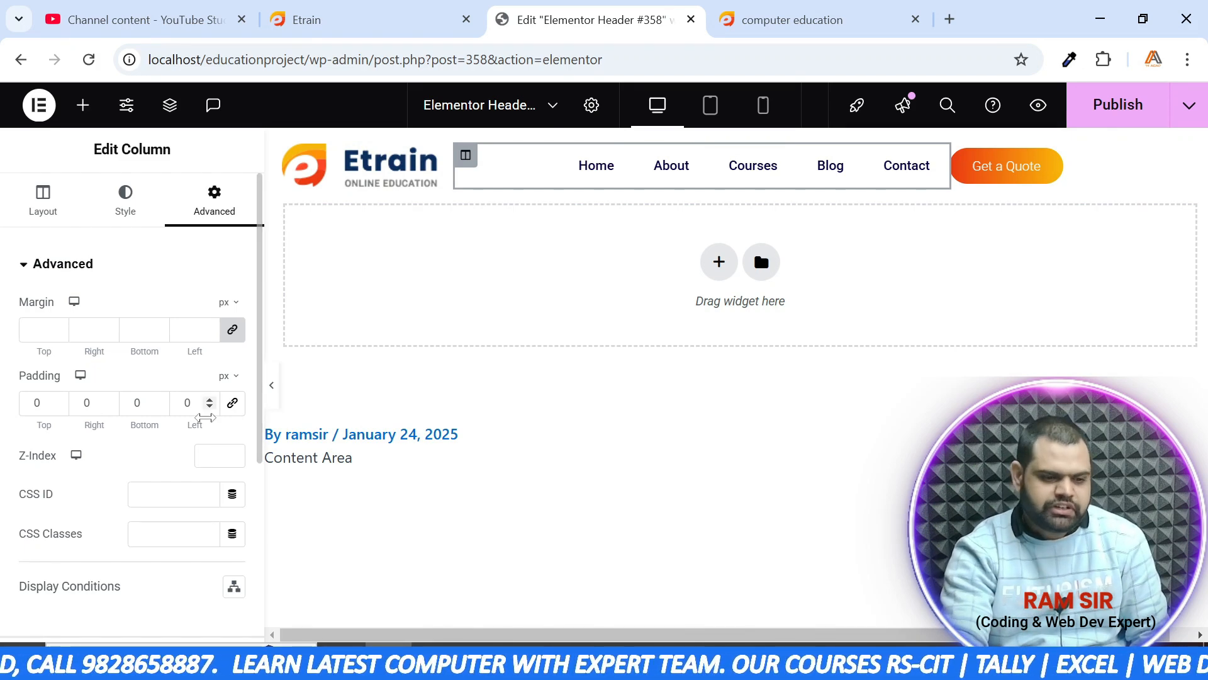
{"action": "scroll", "coordinate": [167, 445], "scroll_direction": "down", "scroll_amount": 2}
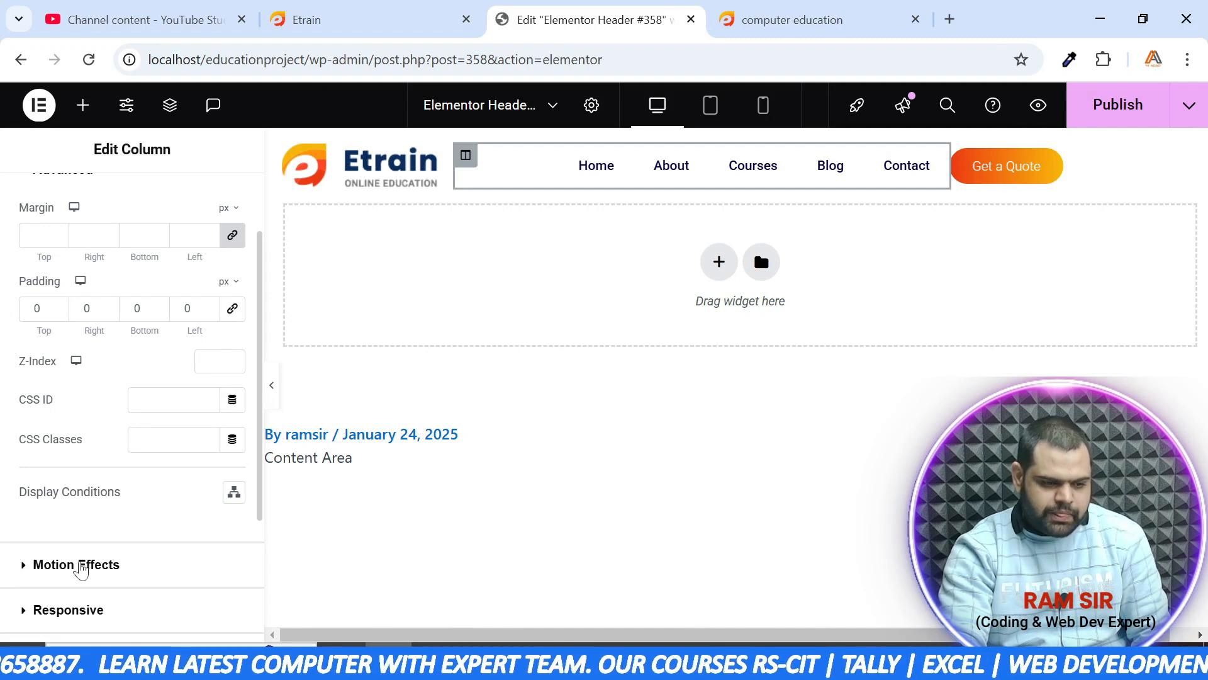
{"action": "left_click", "coordinate": [82, 564]}
{"action": "scroll", "coordinate": [165, 409], "scroll_direction": "down", "scroll_amount": 2}
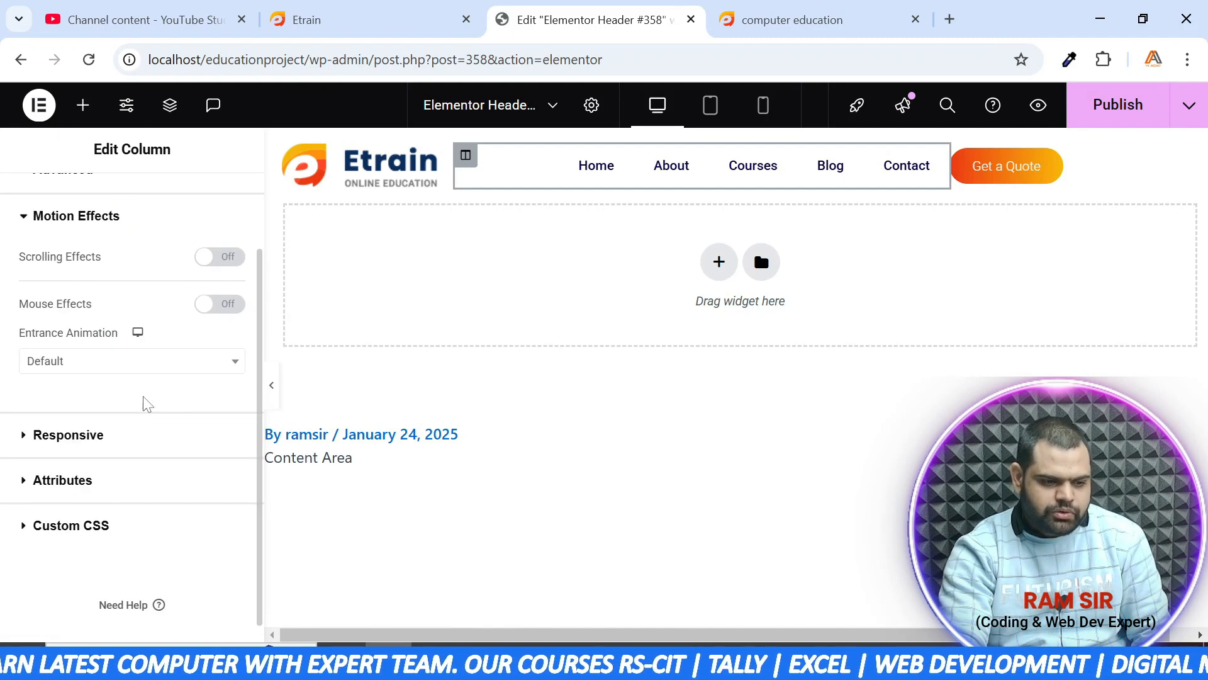
{"action": "left_click", "coordinate": [124, 365]}
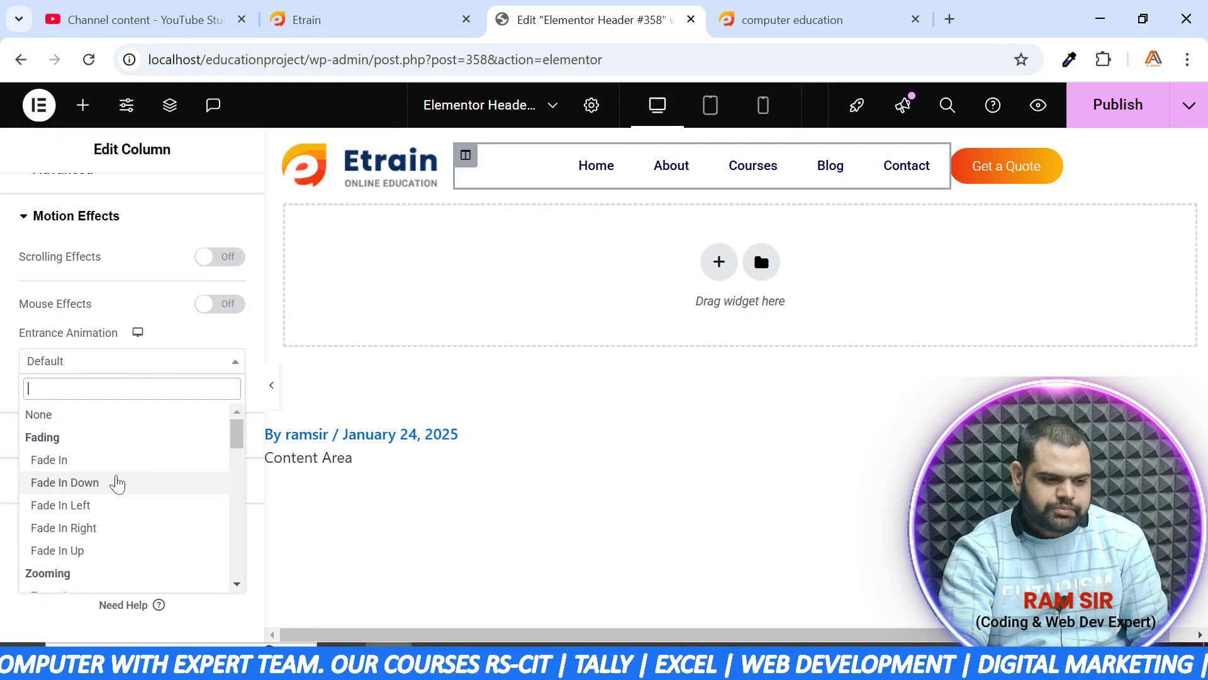
{"action": "left_click", "coordinate": [116, 482]}
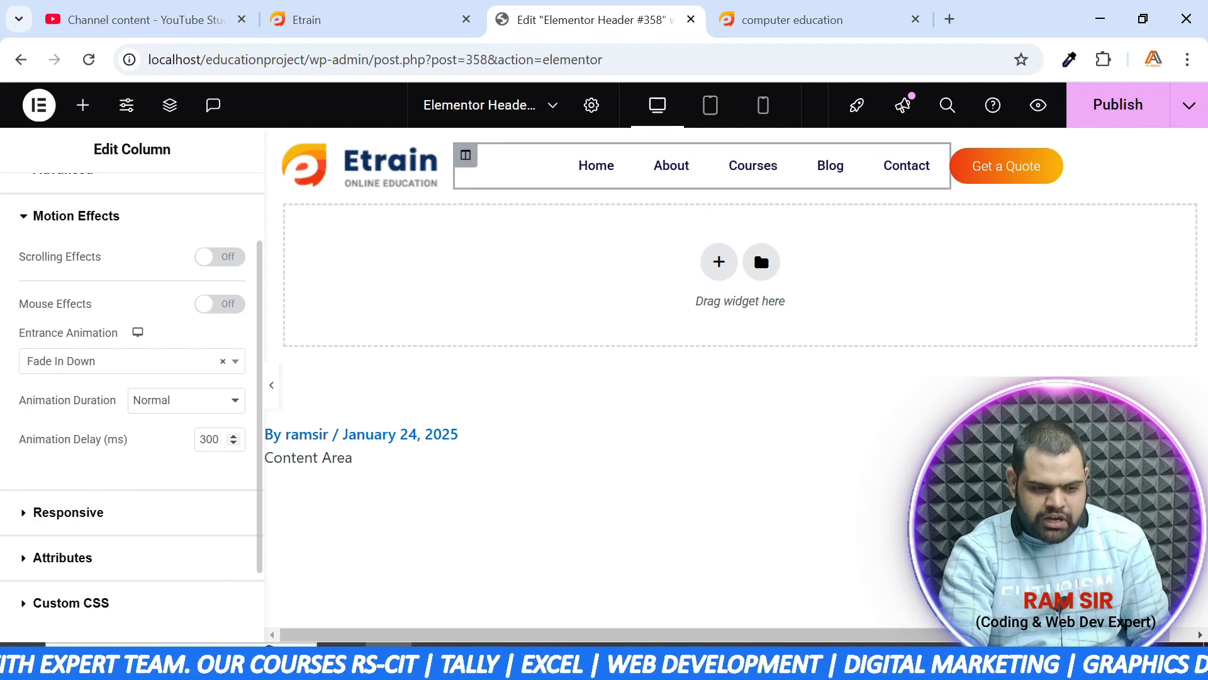
{"action": "double_click", "coordinate": [214, 439]}
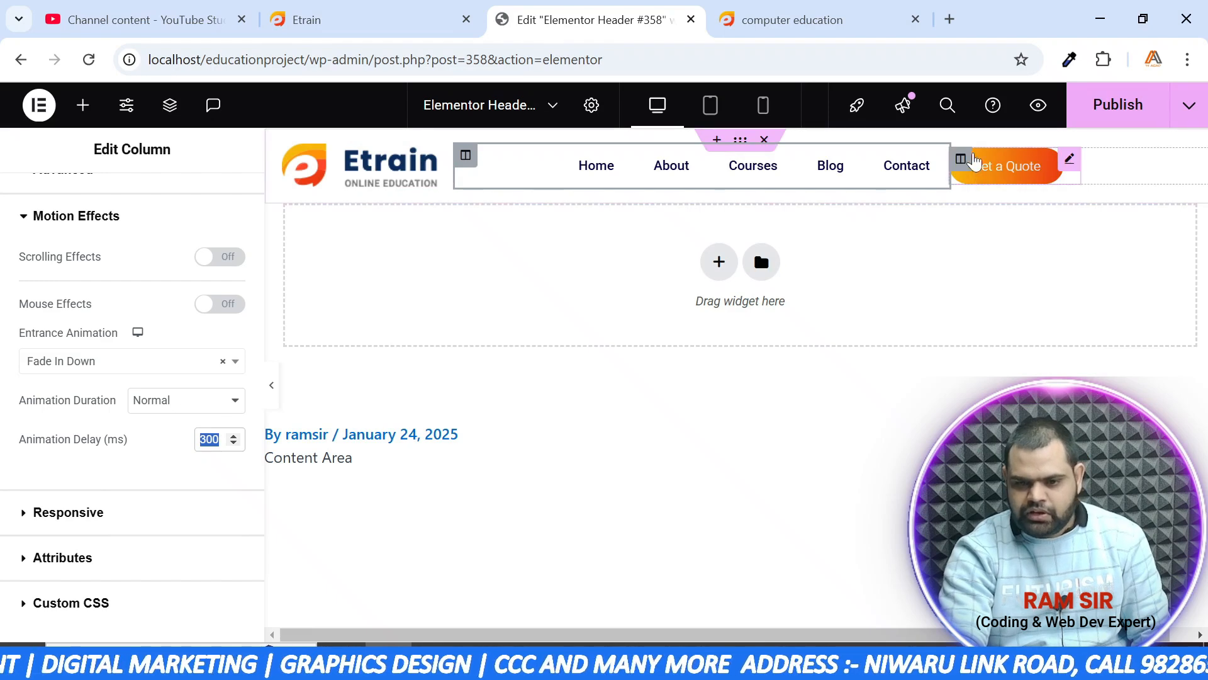
Give the Get a Quote button column a Fade In Down entrance animation with a 600 ms delay
{"action": "left_click", "coordinate": [963, 161]}
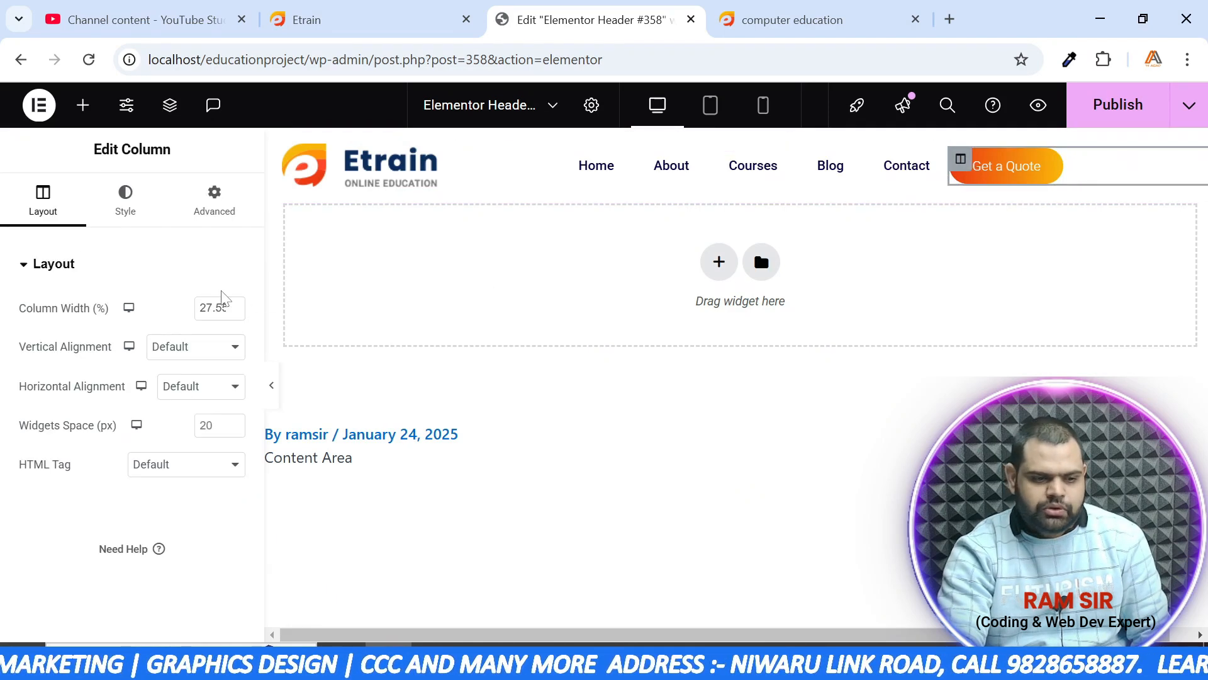
{"action": "left_click", "coordinate": [225, 211]}
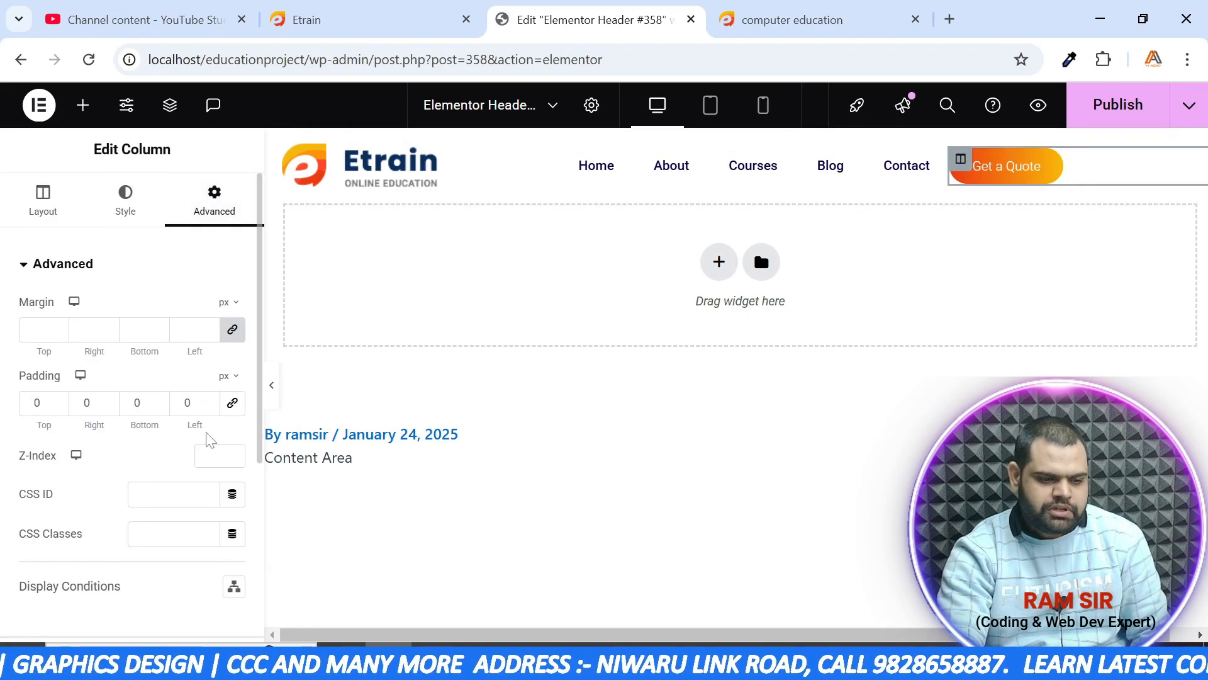
{"action": "scroll", "coordinate": [202, 440], "scroll_direction": "down", "scroll_amount": 5}
{"action": "left_click", "coordinate": [80, 380]}
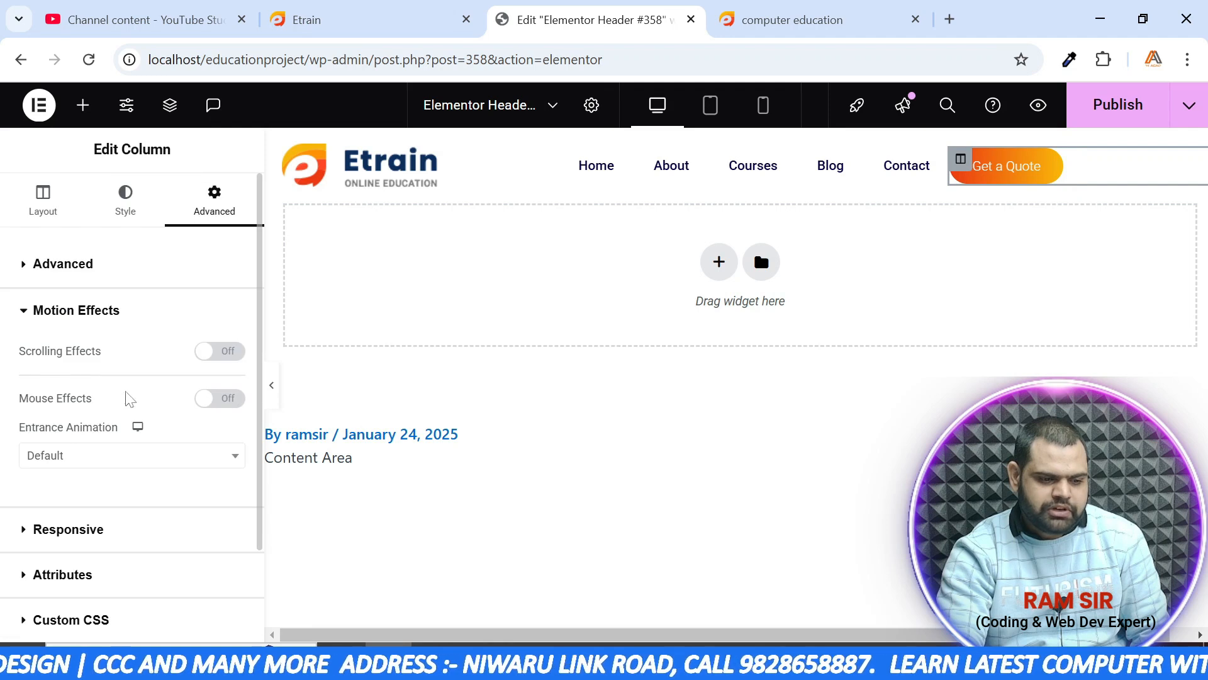
{"action": "left_click", "coordinate": [112, 455]}
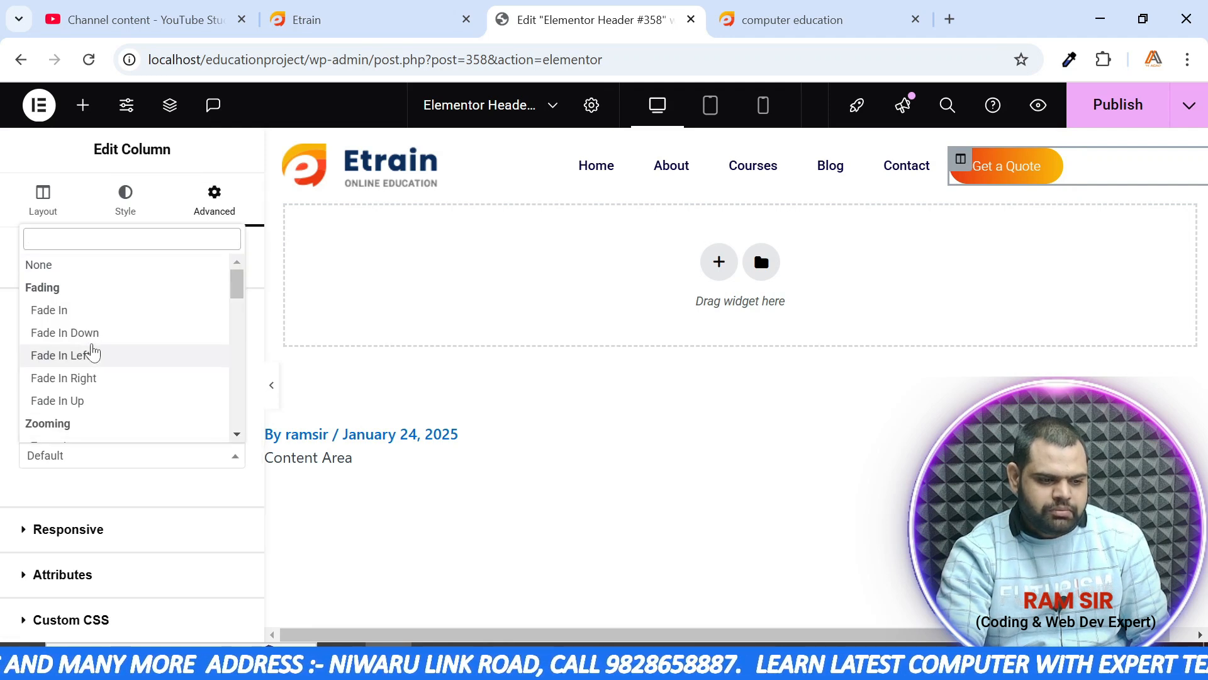
{"action": "left_click", "coordinate": [93, 338]}
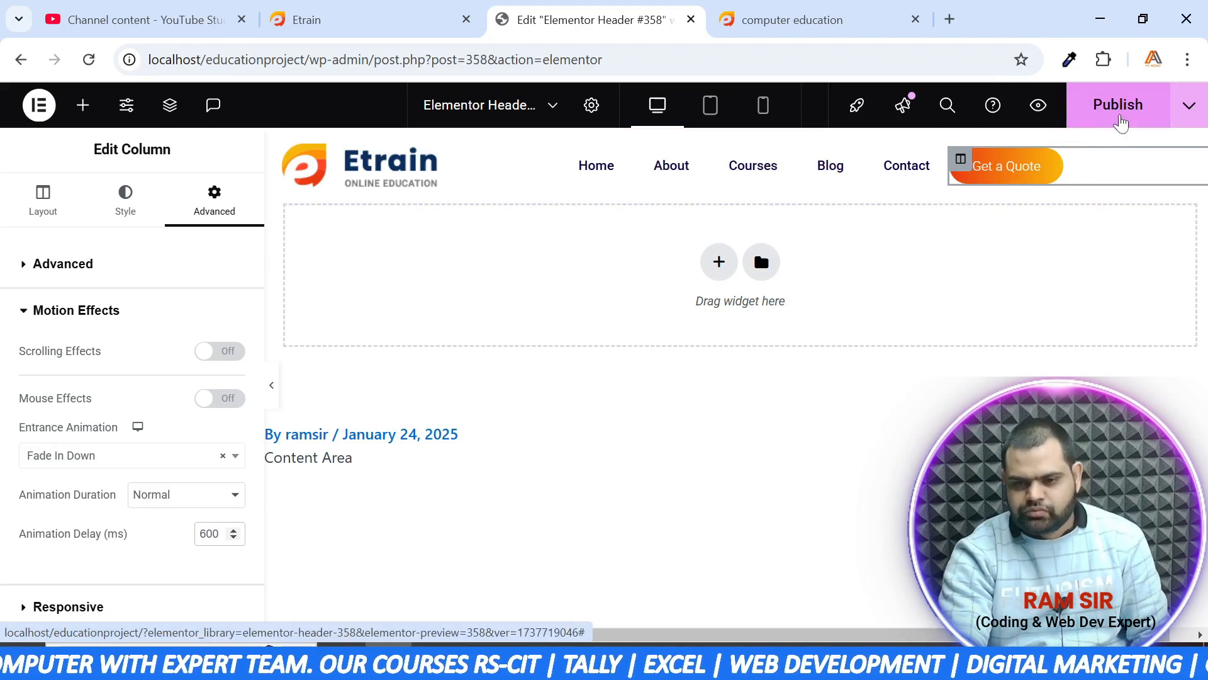
Publish the animated header, reload the live home page and check the header between the hero and the Awesome Feature section
{"action": "left_click", "coordinate": [1124, 117]}
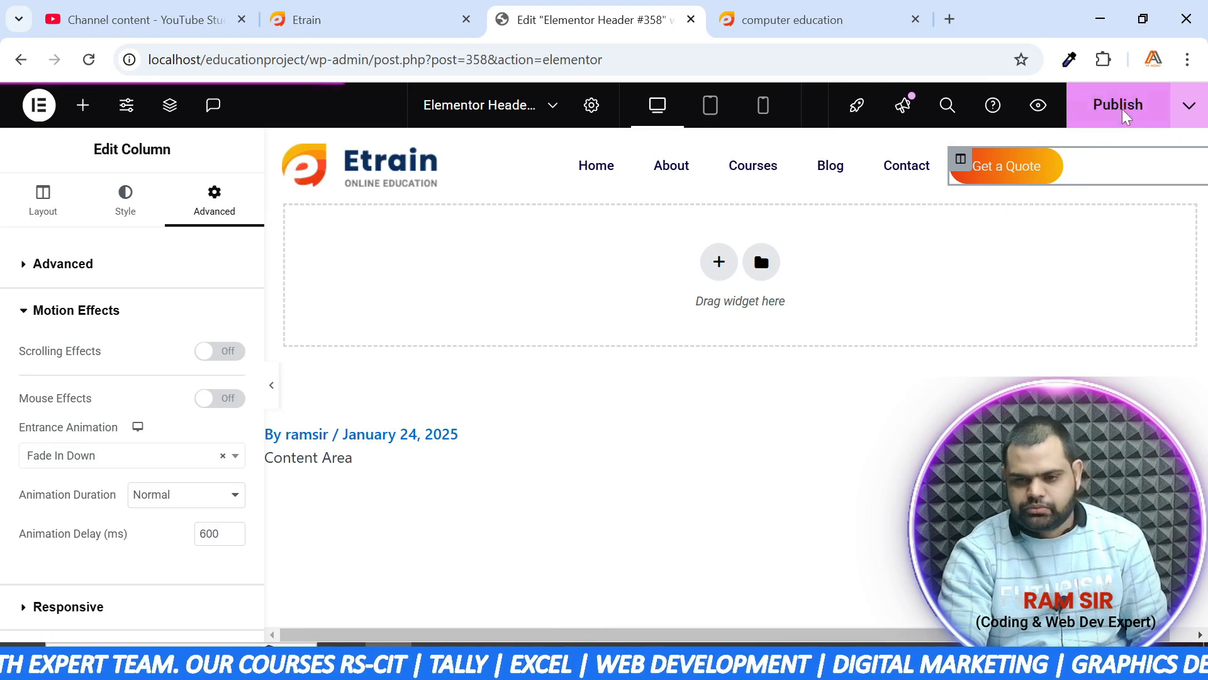
{"action": "left_click", "coordinate": [818, 19]}
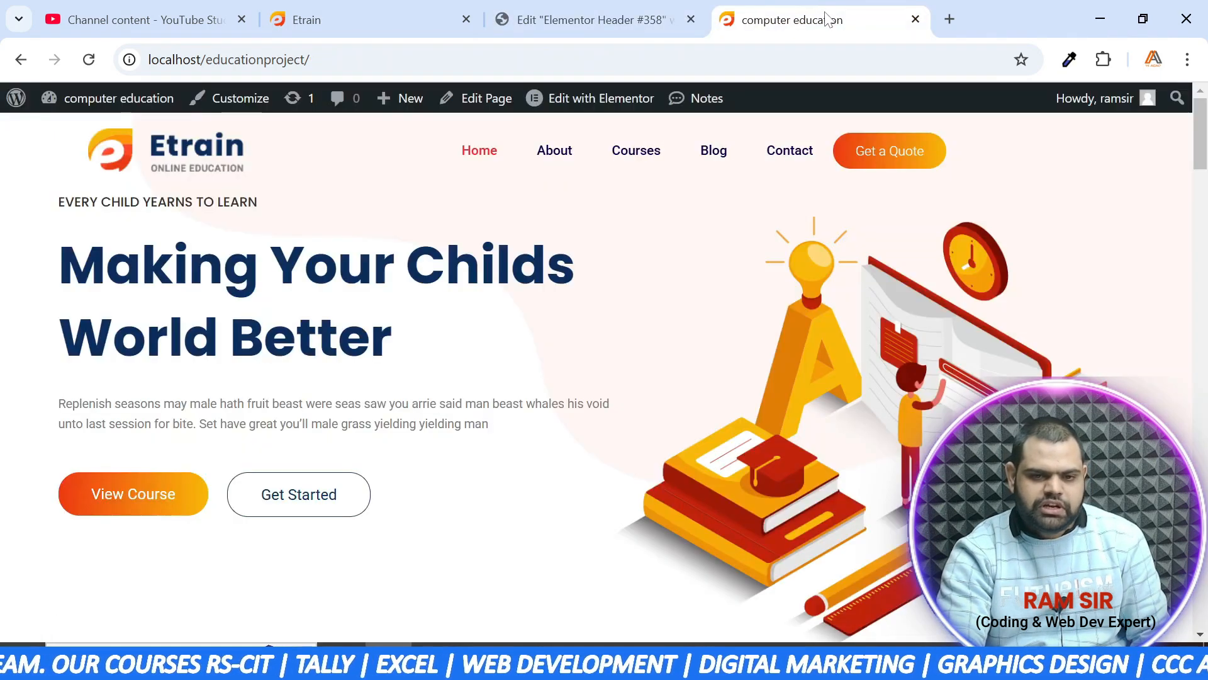
{"action": "left_click", "coordinate": [88, 59]}
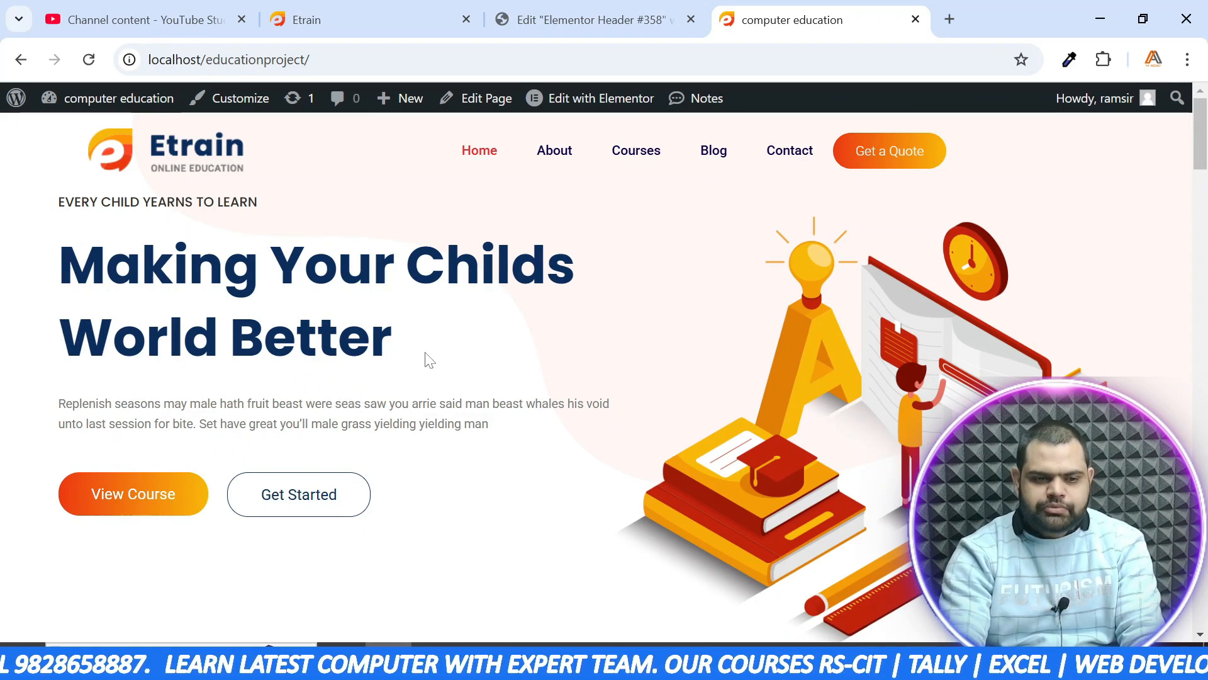
{"action": "scroll", "coordinate": [423, 359], "scroll_direction": "down", "scroll_amount": 5}
{"action": "scroll", "coordinate": [428, 358], "scroll_direction": "up", "scroll_amount": 5}
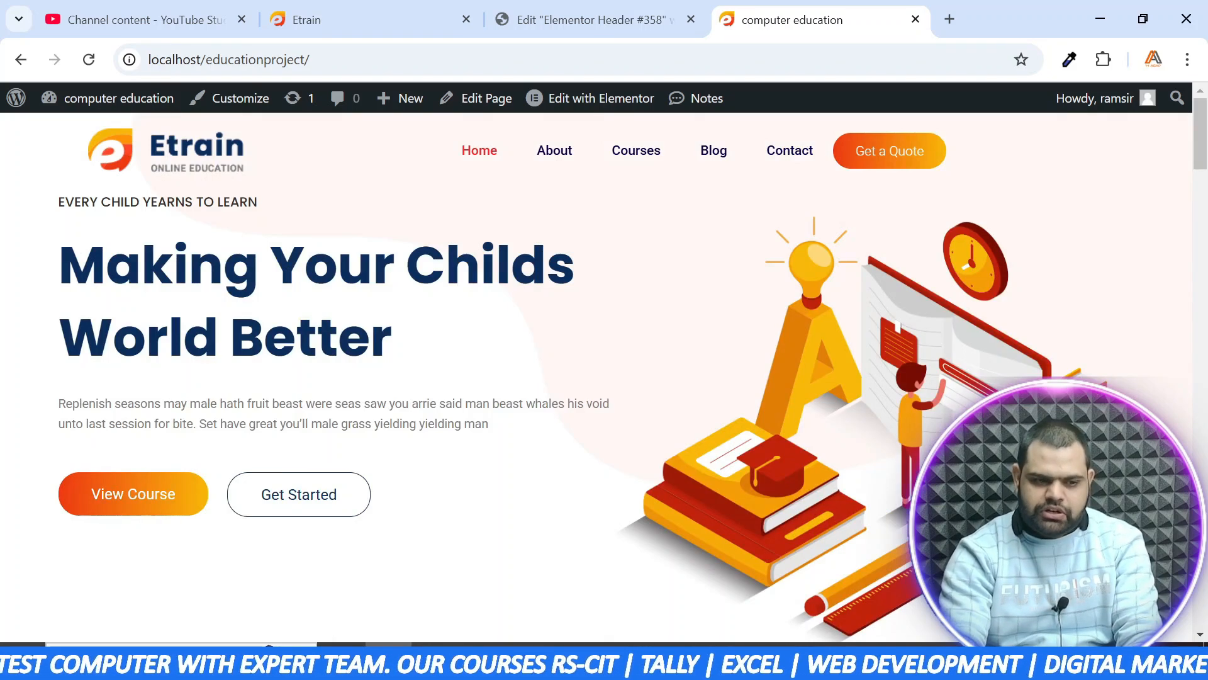
{"action": "scroll", "coordinate": [431, 357], "scroll_direction": "down", "scroll_amount": 5}
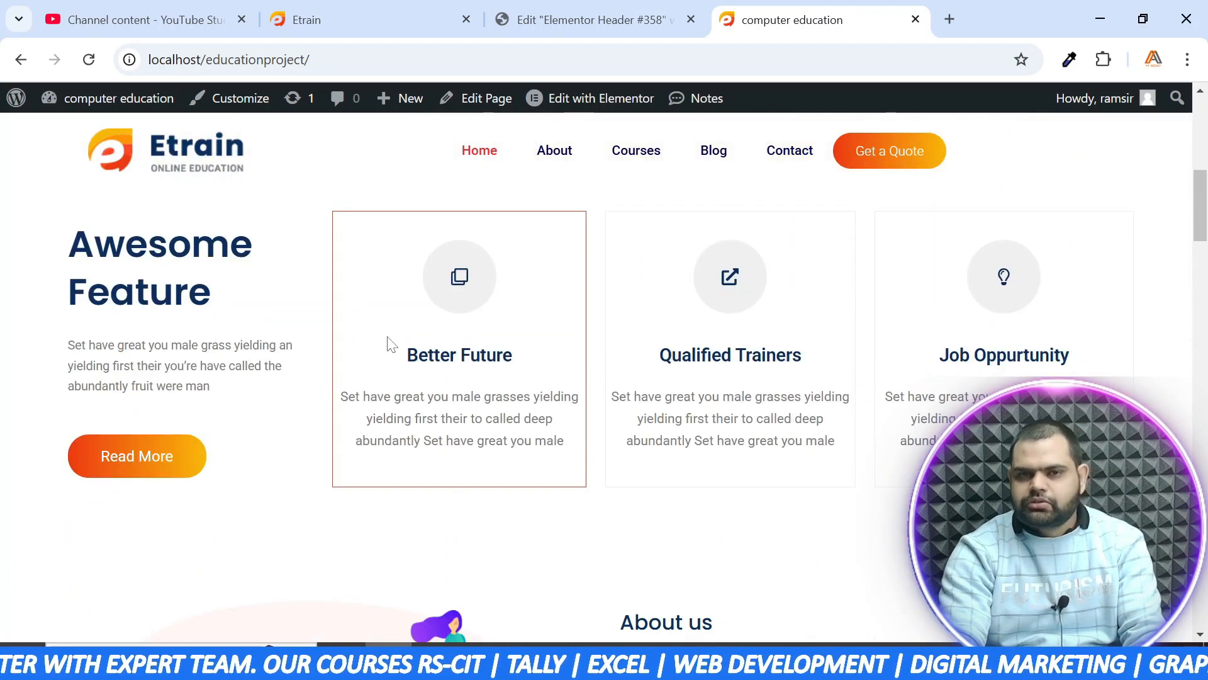
{"action": "scroll", "coordinate": [390, 345], "scroll_direction": "up", "scroll_amount": 5}
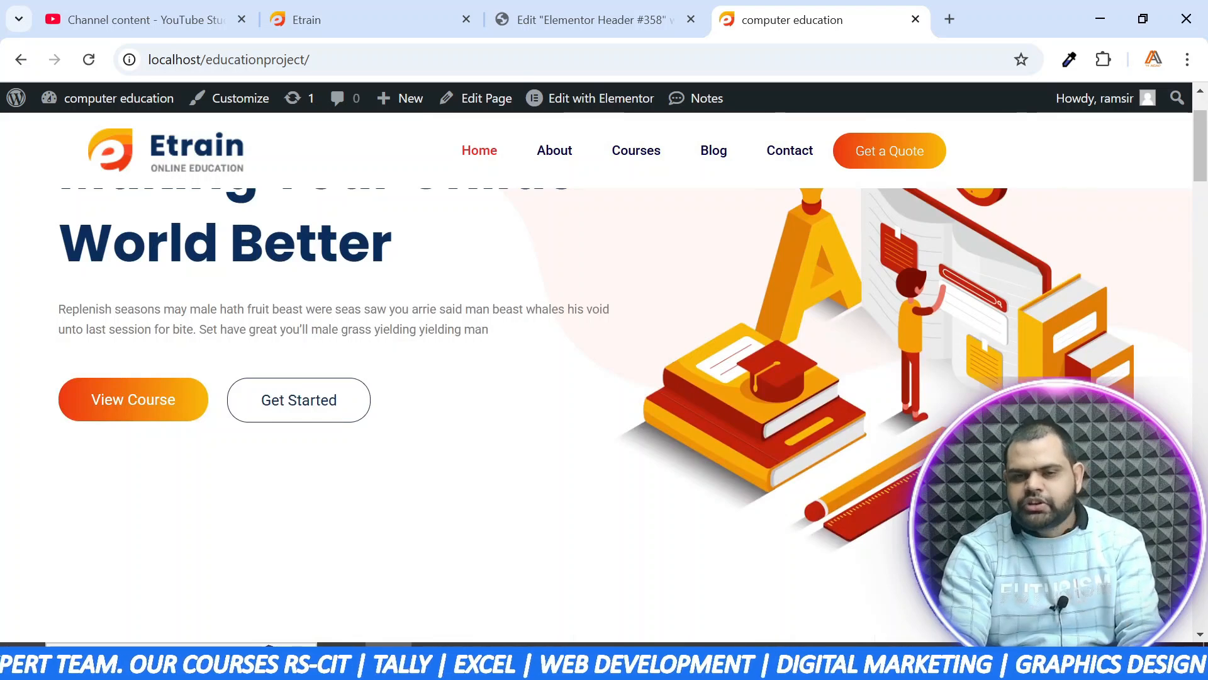
{"action": "scroll", "coordinate": [623, 357], "scroll_direction": "up", "scroll_amount": 2}
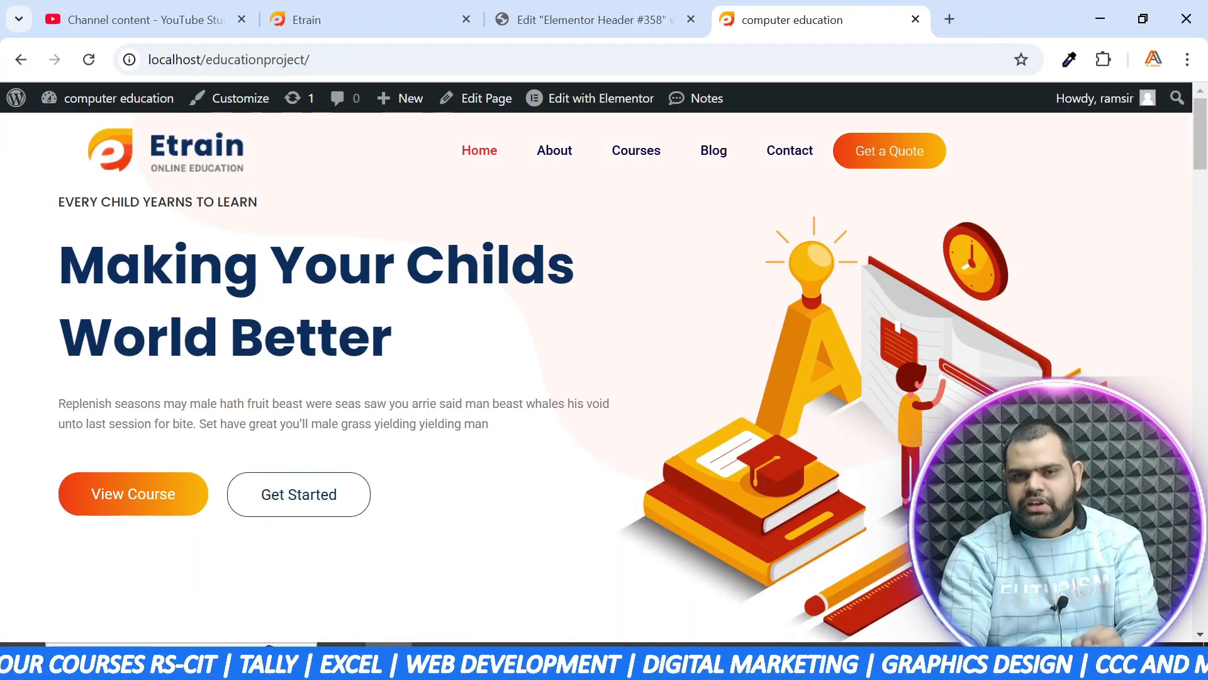